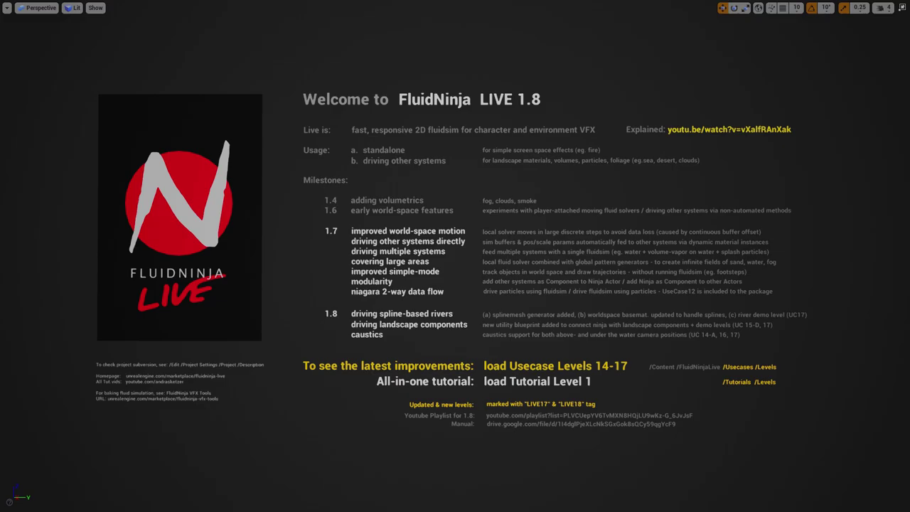
Switch to Chrome and review the FluidNinja LIVE manual's contents, its Step by Step guides page and the LIVE 1.7 all-in-one tutorial video.
key(alt+Tab)
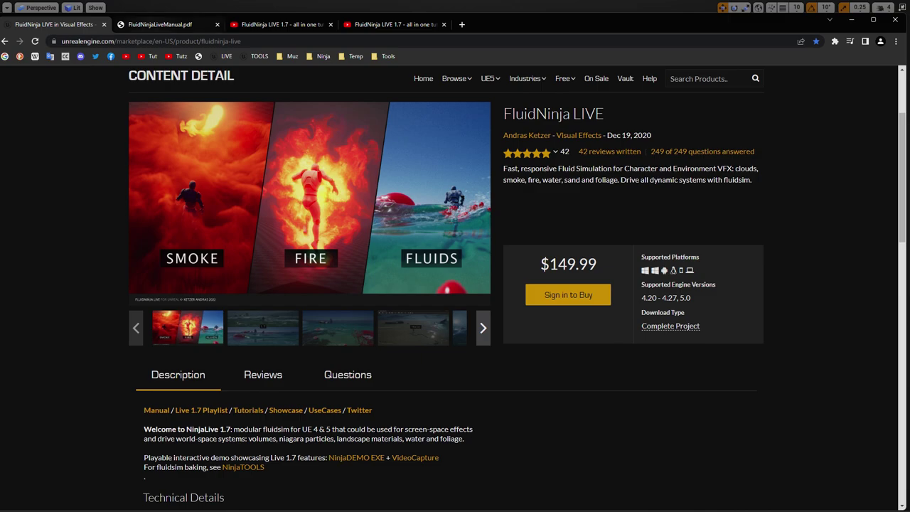
click(160, 24)
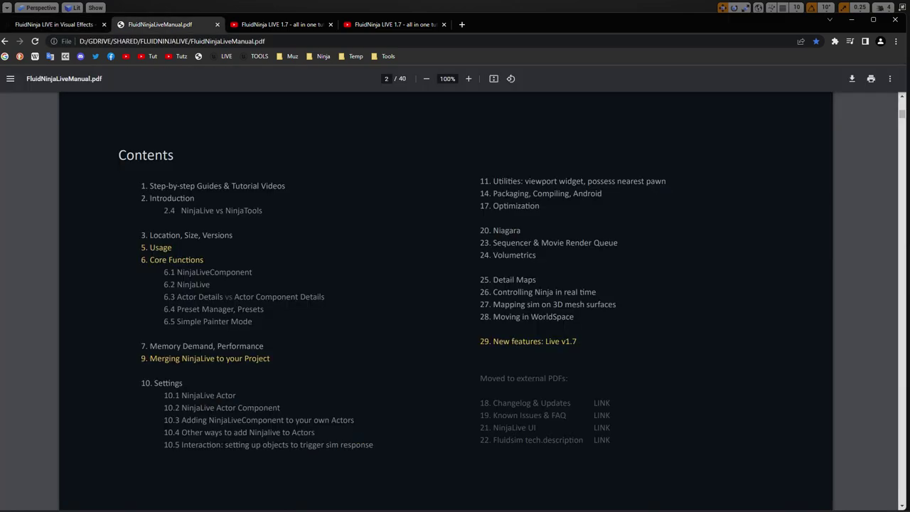
scroll(455, 298, down, 6)
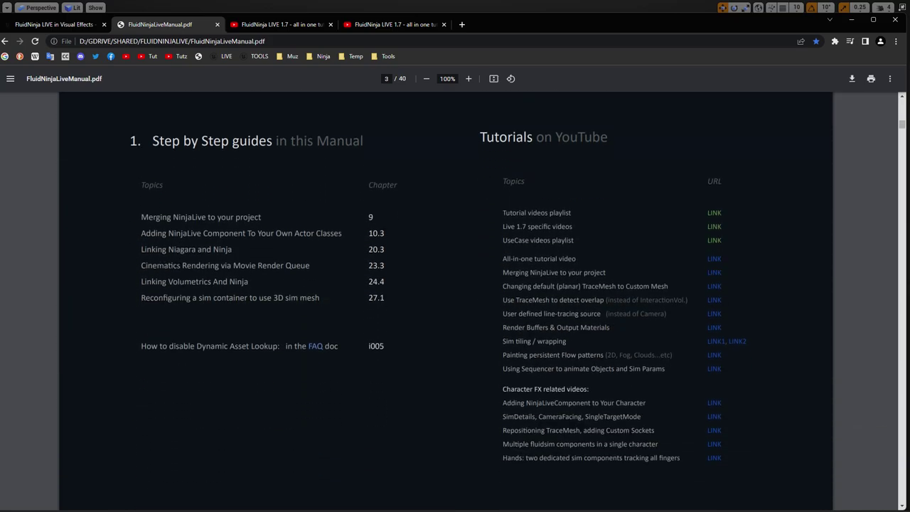
click(281, 25)
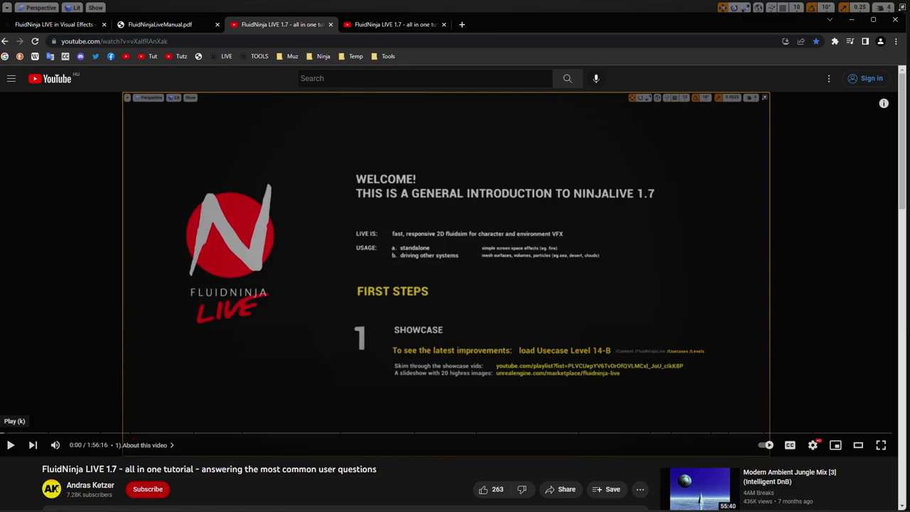
key(alt+Tab)
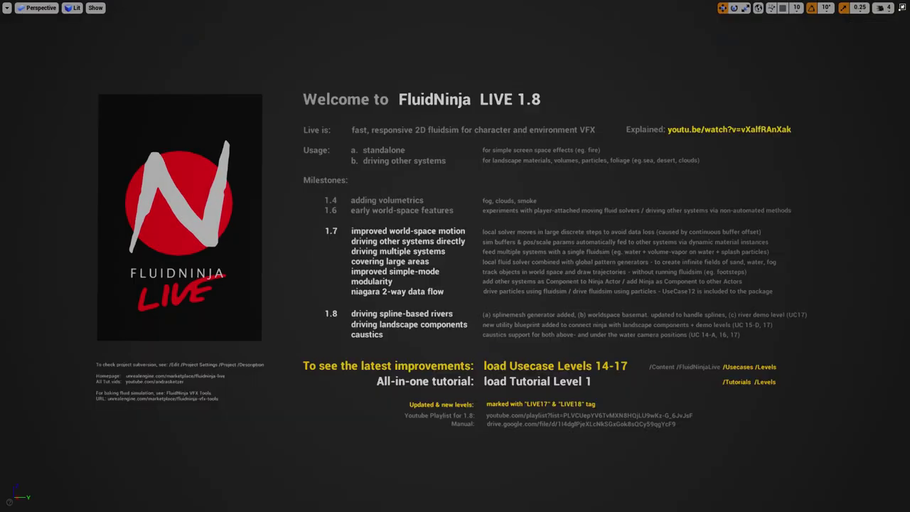
Open the level Usecase_017_RiversAndLandscapes_LIVE18 from UseCases/Levels in Unreal Editor without saving the current level, and maximize the viewport.
mouse_move(455, 256)
right_down()
mouse_move(568, 312)
mouse_move(448, 243)
right_up()
key(w)
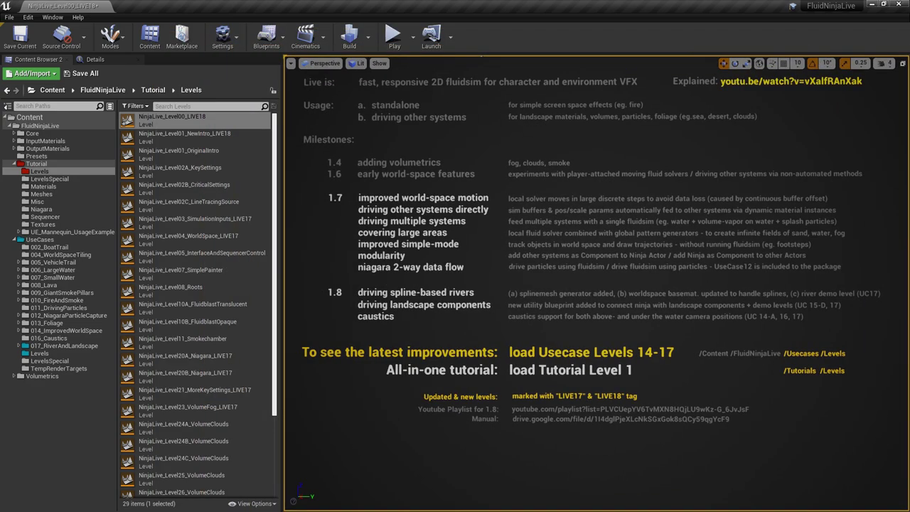
click(39, 353)
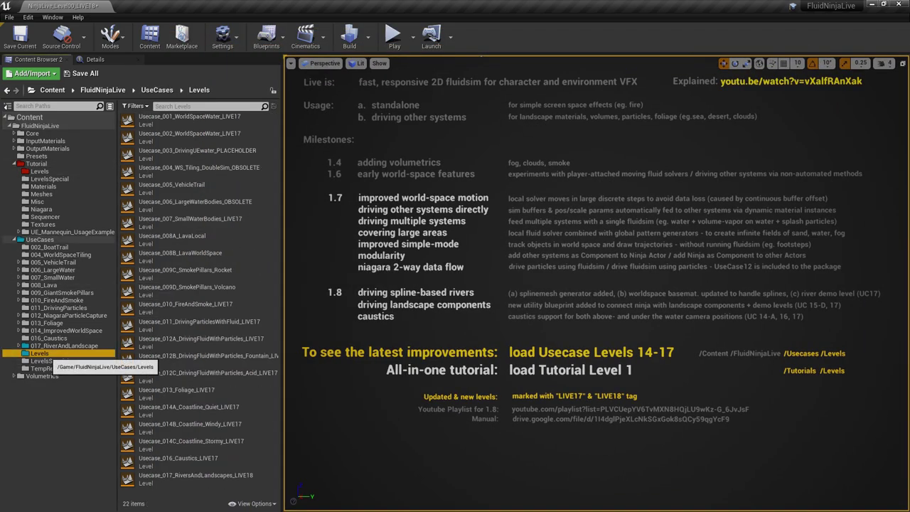
double_click(180, 478)
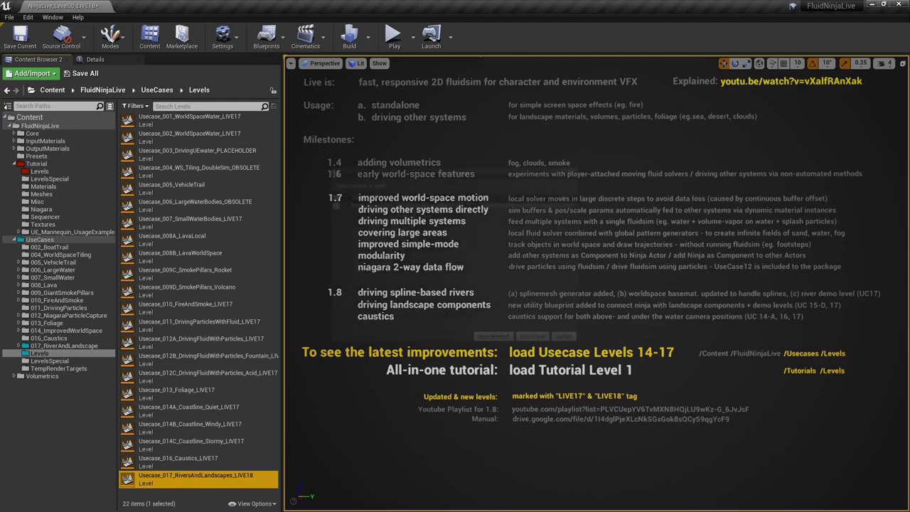
click(543, 347)
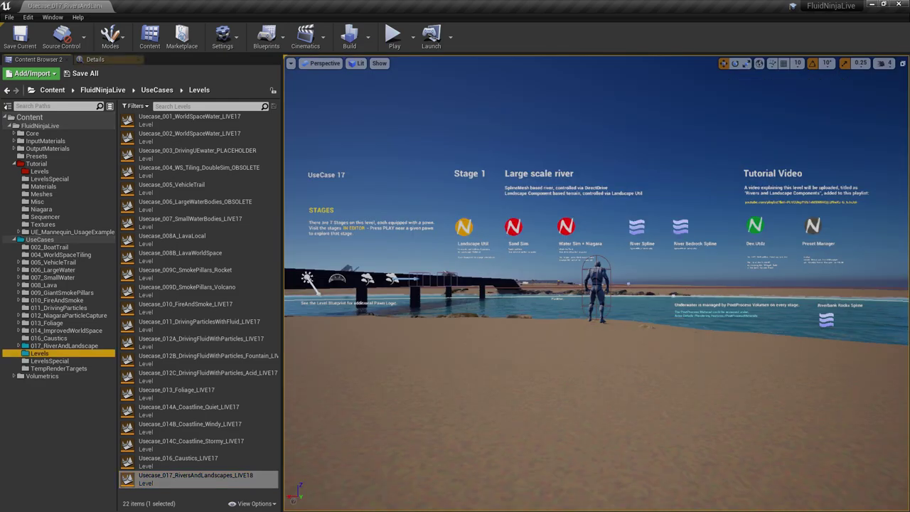
key(F11)
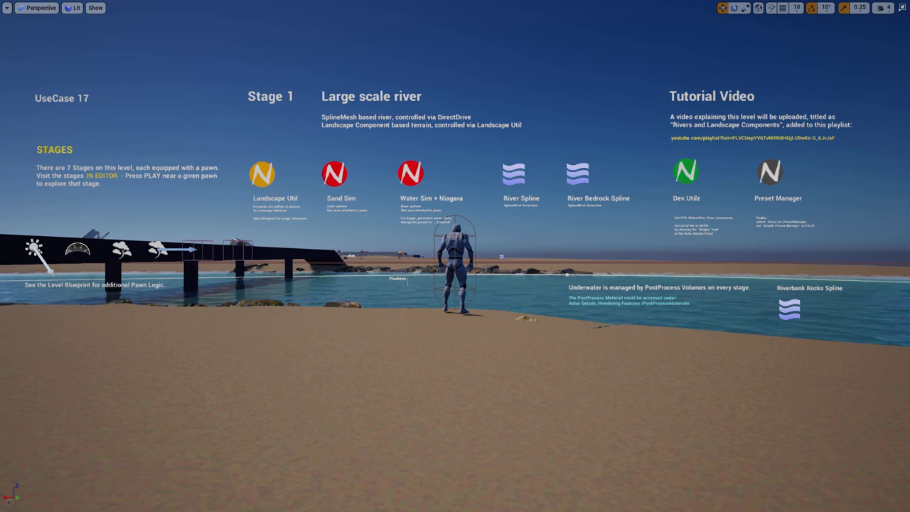
Play the level and run the character through the river stages to examine how the water and terrain respond.
key(alt+p)
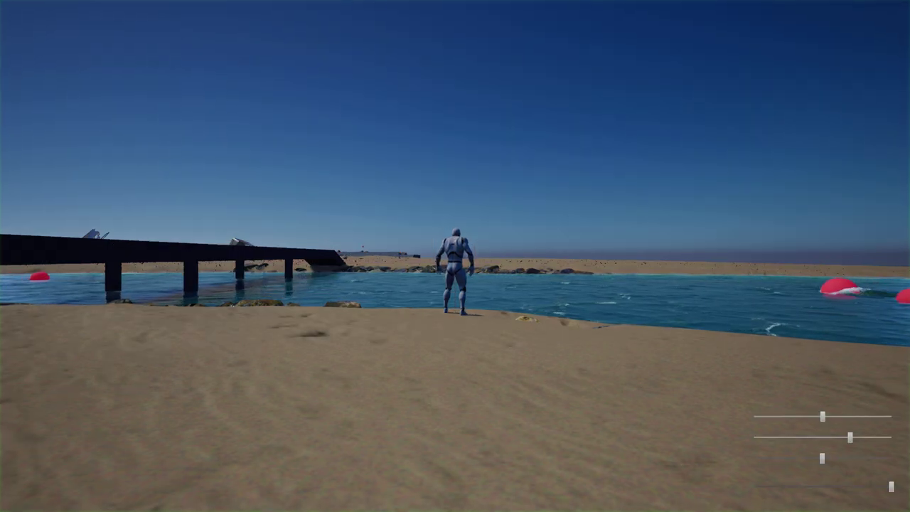
key(w)
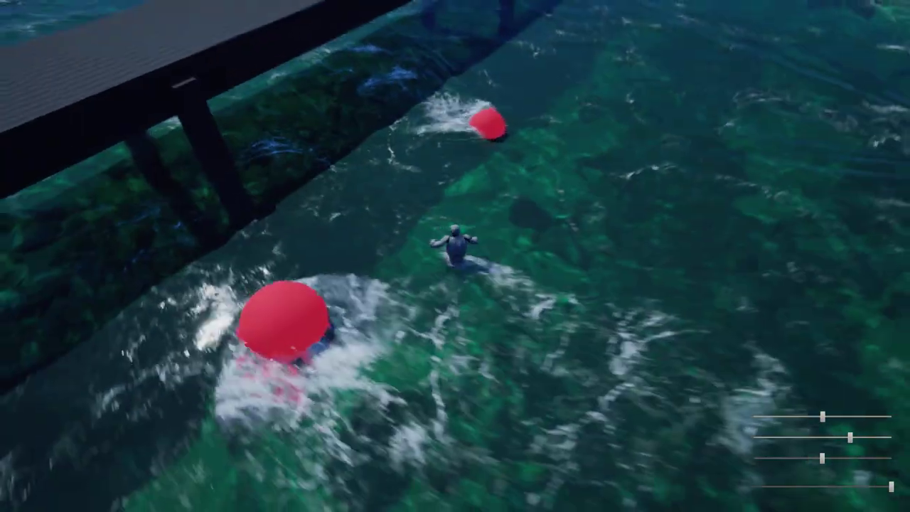
key(space)
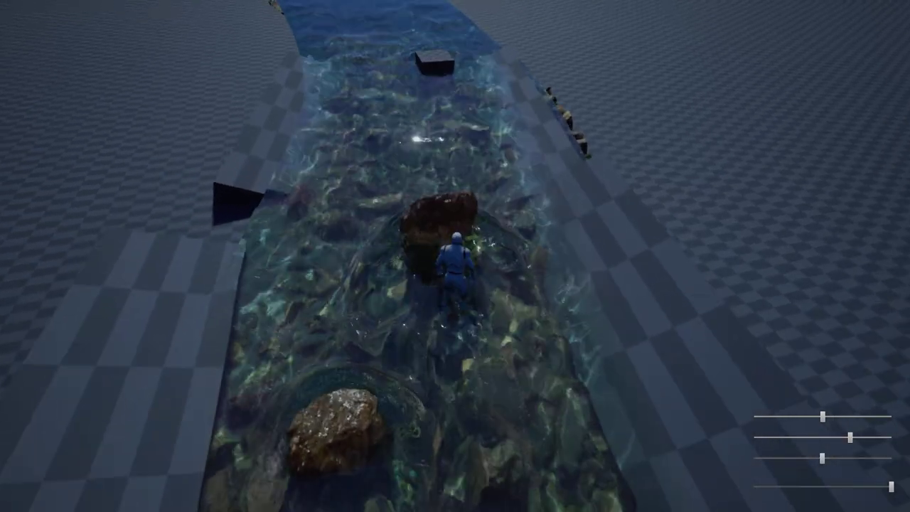
key(w)
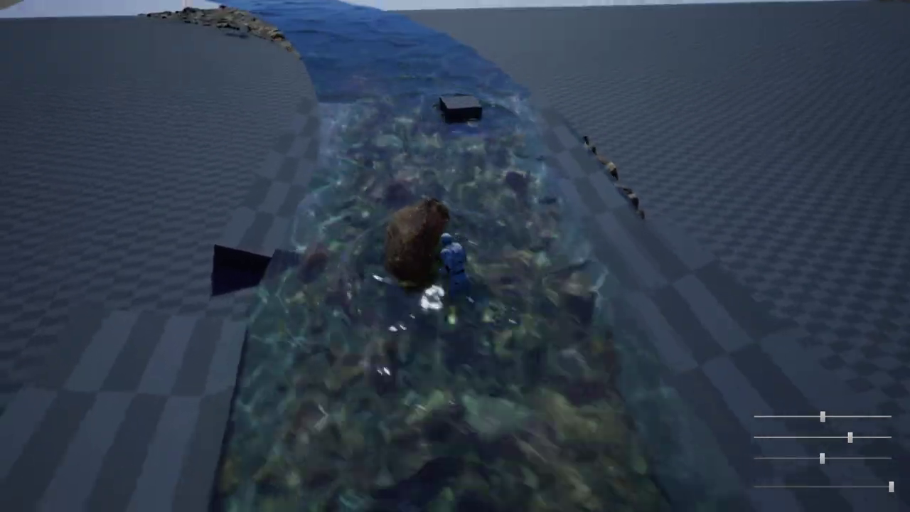
key(w)
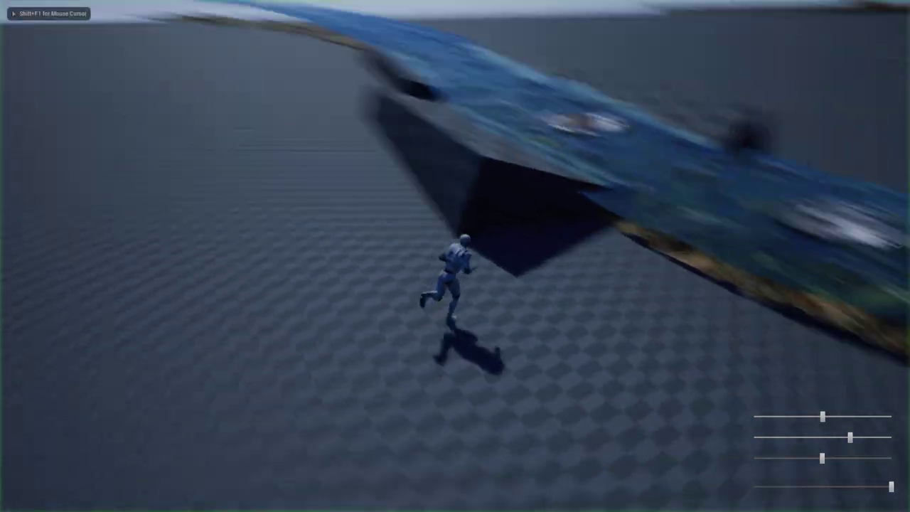
key(w)
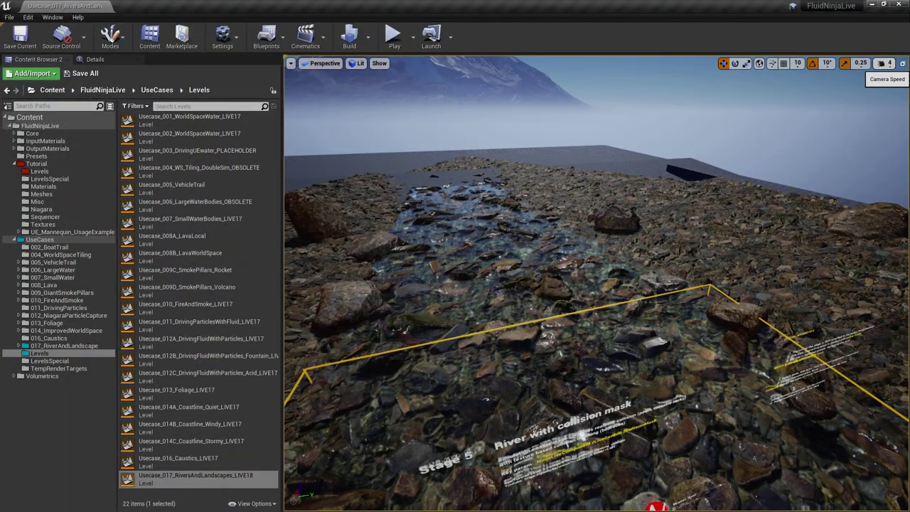
Set the viewport camera speed to 7 and fly over the level to examine the spline river substages.
click(884, 64)
click(884, 87)
right_drag(597, 285, 568, 312)
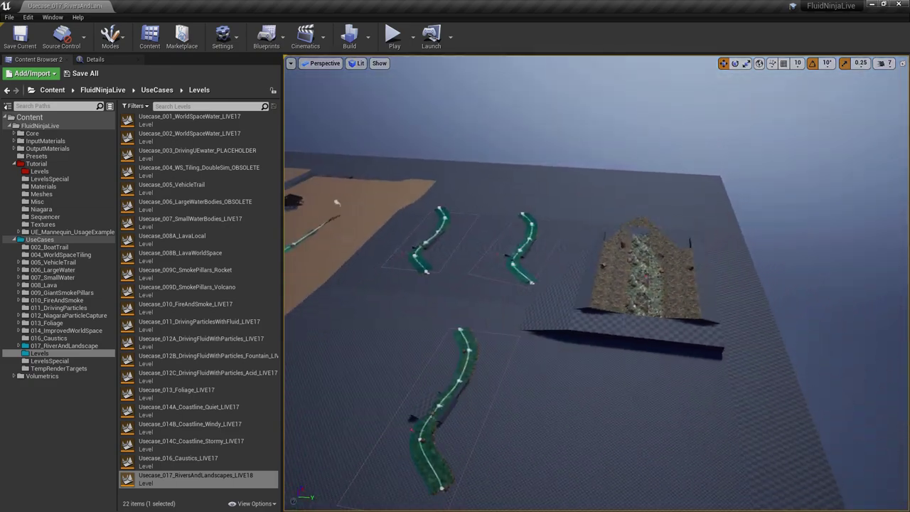
key(F11)
right_drag(597, 285, 577, 228)
key(w)
key(s)
key(d)
key(w)
key(a)
right_drag(539, 285, 539, 285)
key(w)
key(w)
key(s)
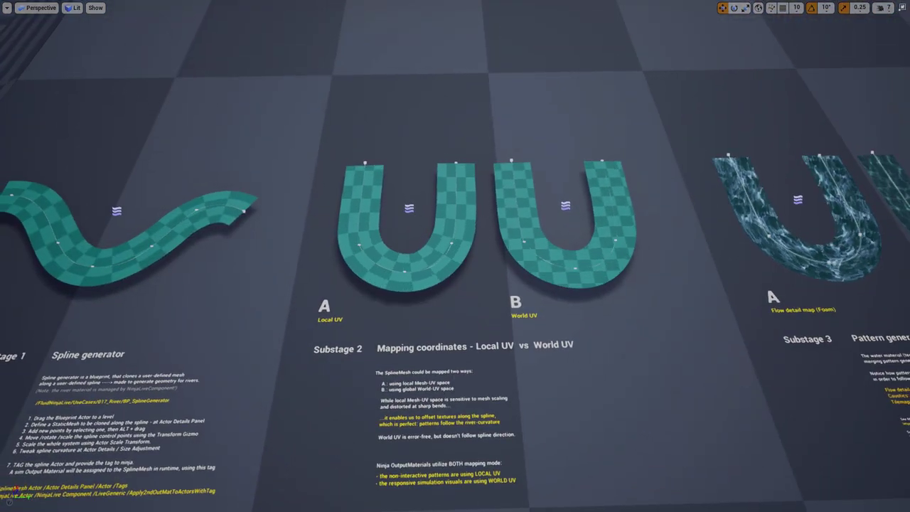
Set the camera speed to 4 and examine Substage 1, Spline generator, up close in the maximized viewport.
key(F11)
click(884, 63)
drag(886, 86, 854, 86)
key(F11)
right_drag(538, 285, 530, 251)
key(a)
key(w)
key(w)
key(a)
key(w)
key(Down)
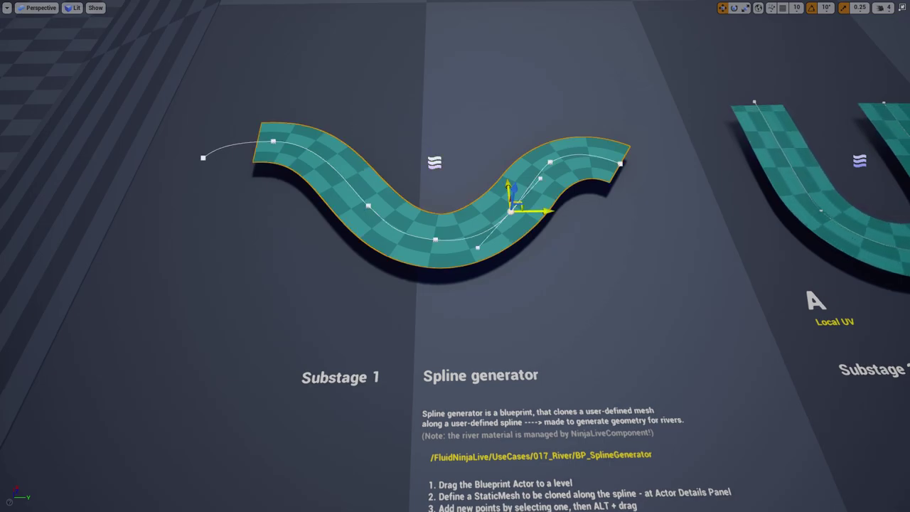
Try reshaping the Substage 1 river mesh by moving its end point and two neighbouring spline control points into sharper bends.
drag(526, 201, 521, 237)
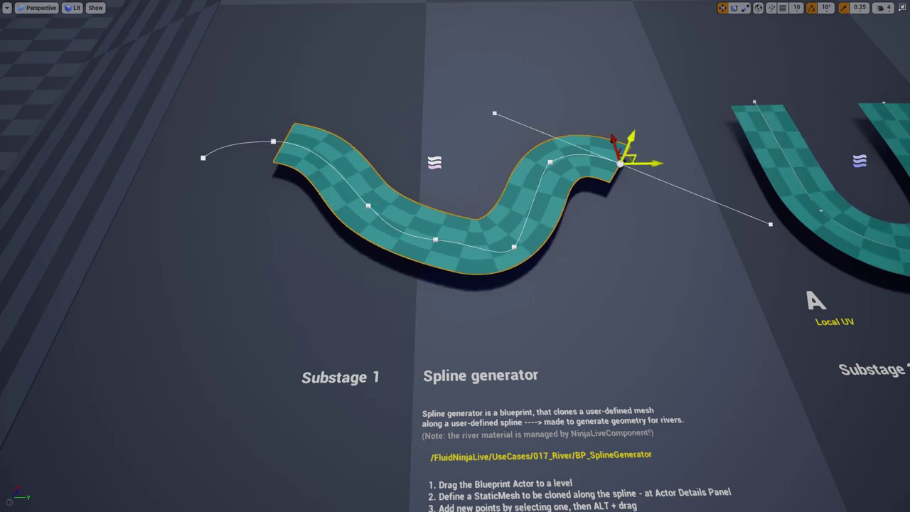
drag(619, 164, 651, 89)
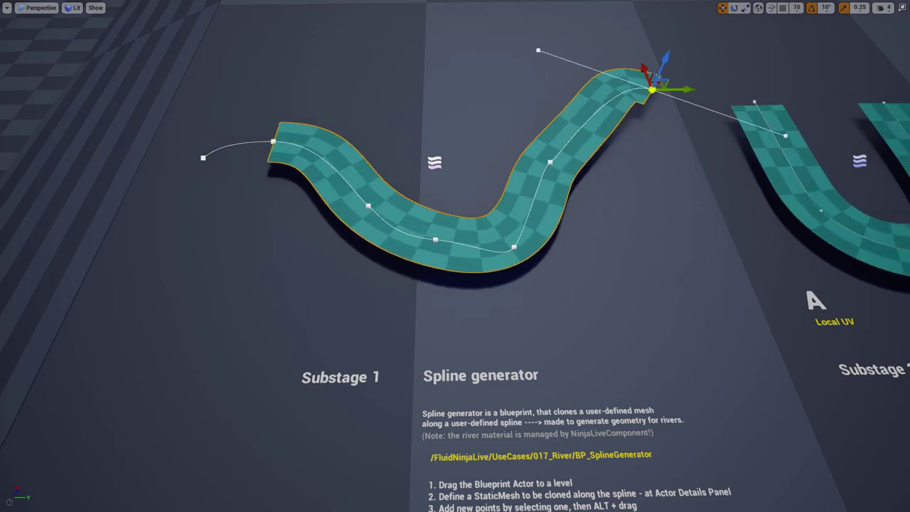
drag(550, 162, 603, 225)
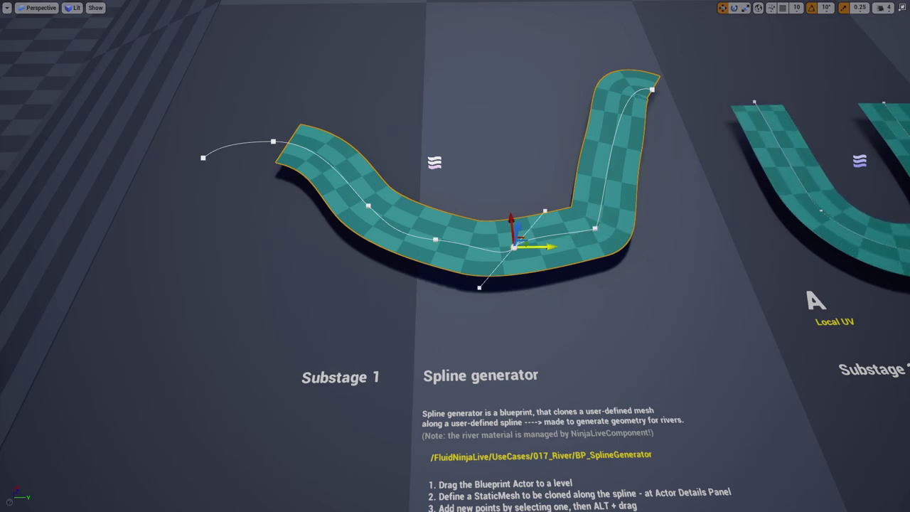
drag(513, 242, 498, 267)
key(d)
right_drag(498, 267, 485, 299)
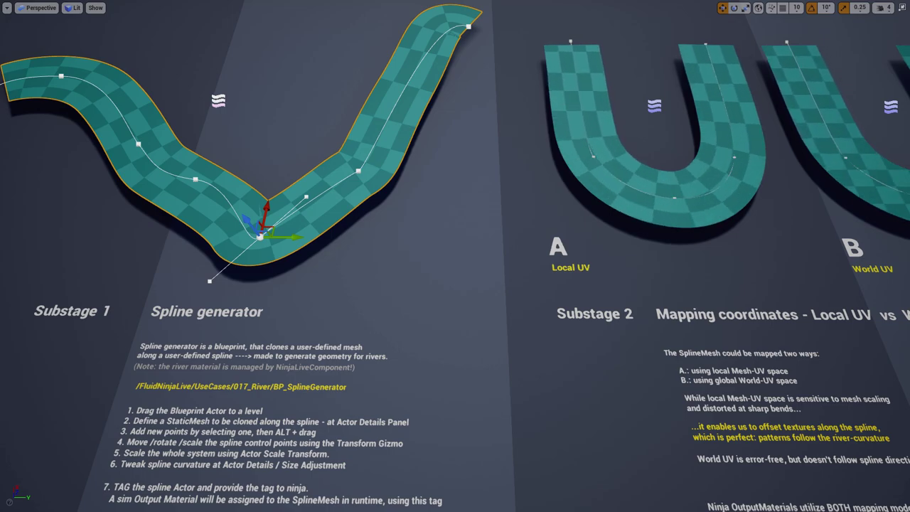
Undo all control point moves on the Substage 1 spline and restore the normal editor layout.
key(ctrl+z)
key(ctrl+z)
key(ctrl+z)
key(ctrl+z)
key(ctrl+z)
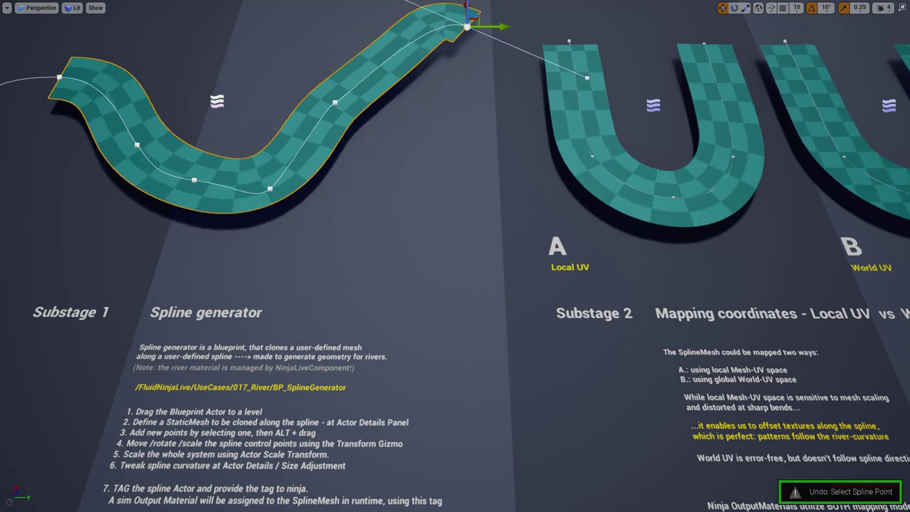
key(ctrl+z)
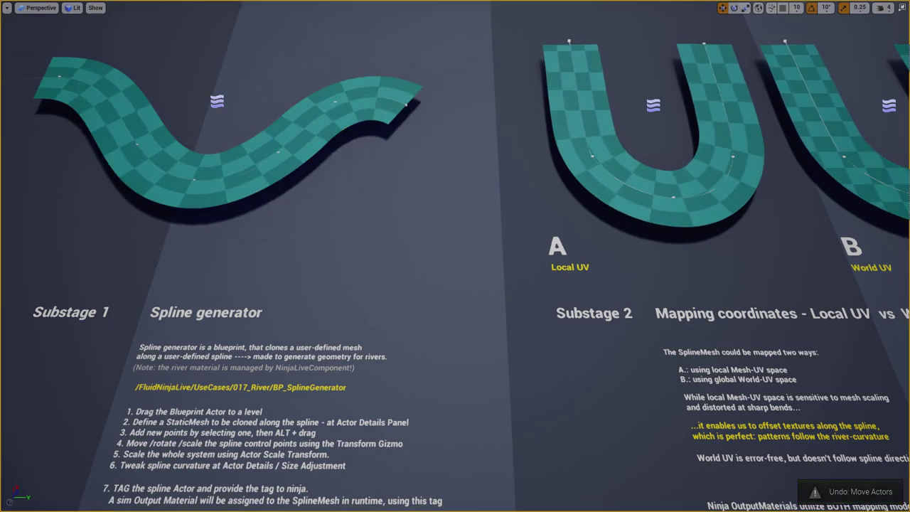
key(F11)
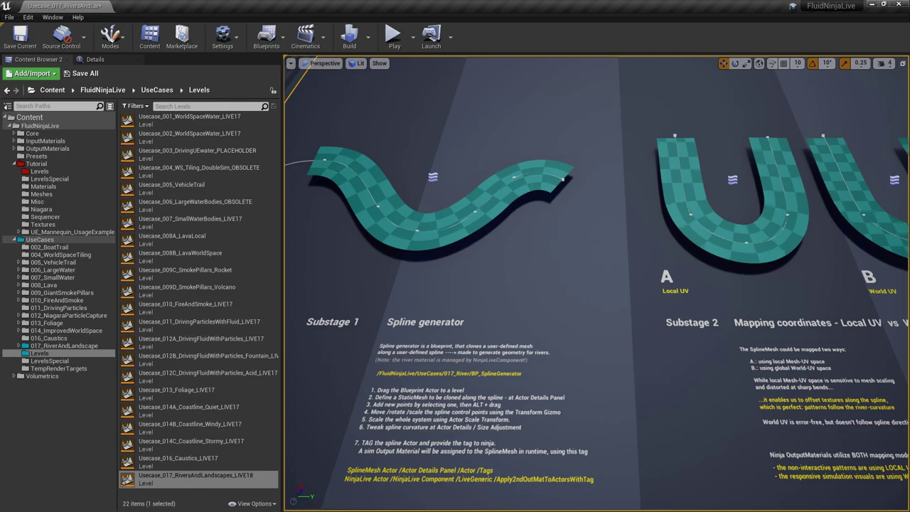
Switch to Chrome and look up chapter 29, New features: Live v1.7, from the FluidNinja manual's contents.
key(alt+Tab)
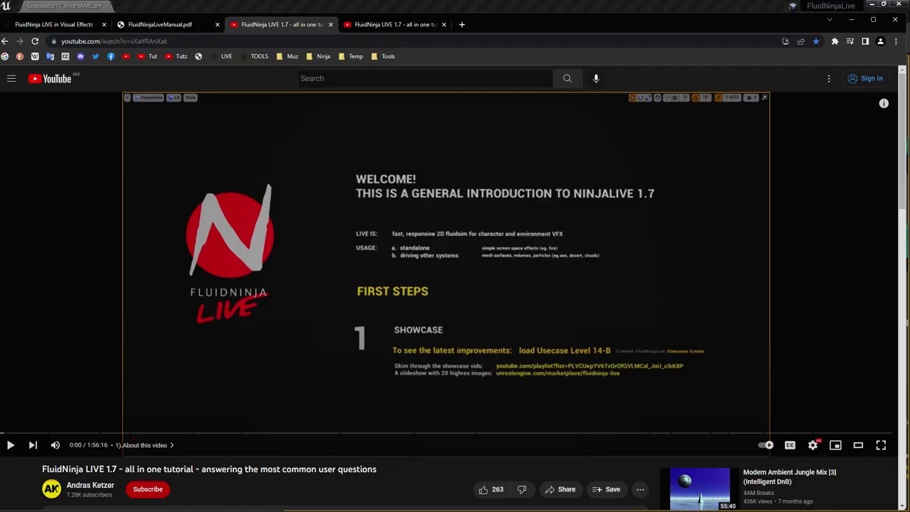
click(160, 24)
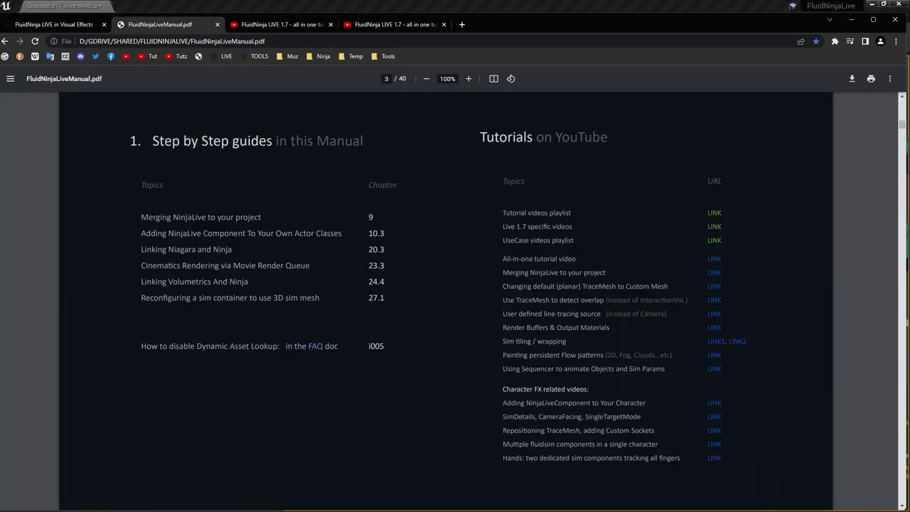
scroll(447, 289, up, 5)
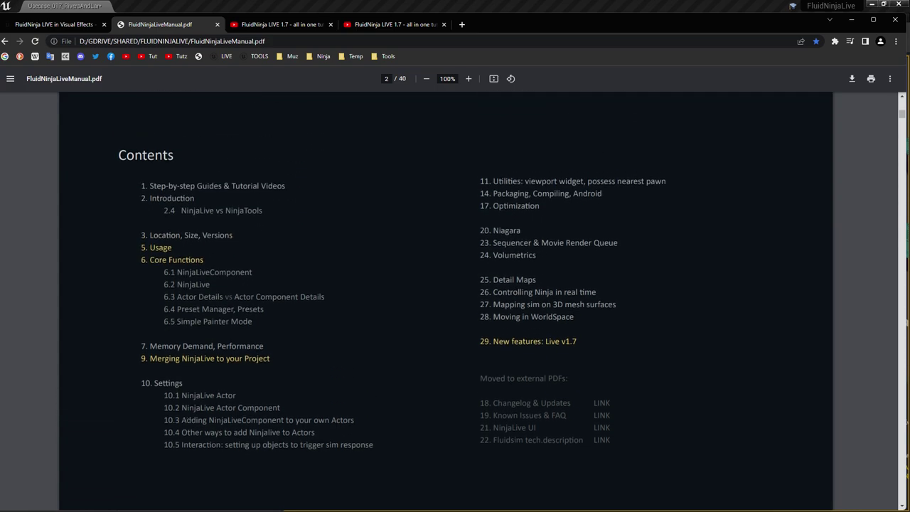
click(535, 341)
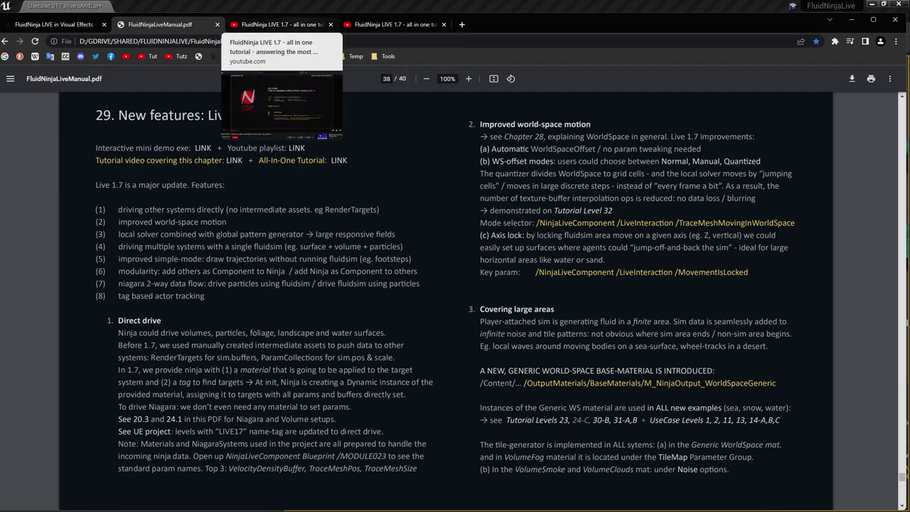
Highlight chapter 10, STAGE 7: Direct Driving external systems, in the all-in-one tutorial's YouTube description, and return to Unreal Editor.
click(281, 24)
click(396, 24)
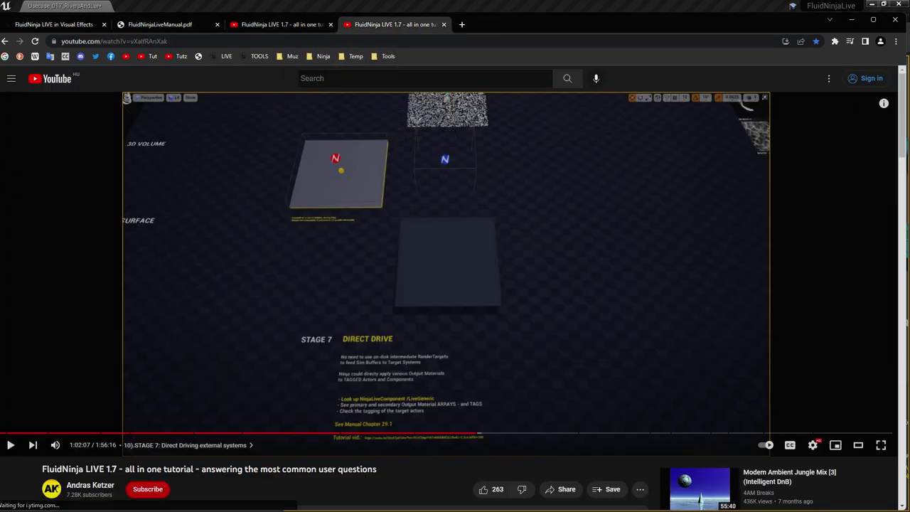
scroll(455, 284, down, 3)
scroll(454, 299, down, 1)
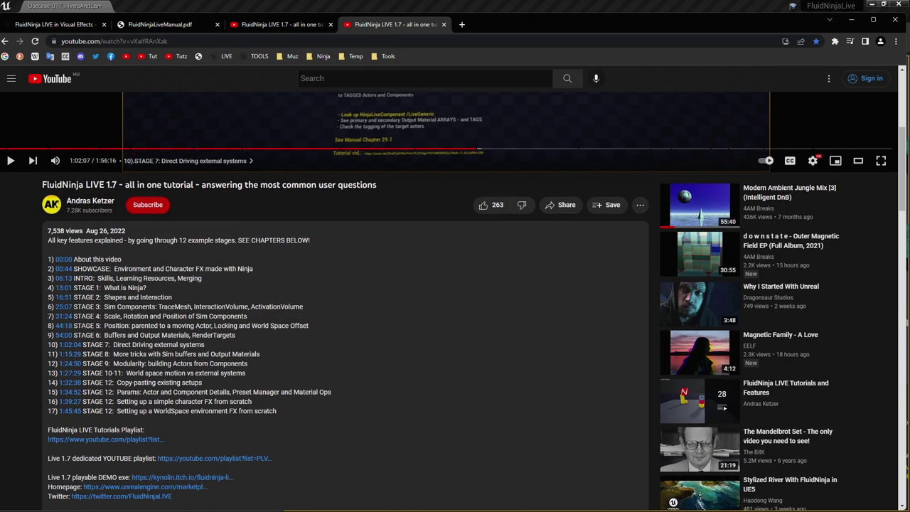
drag(164, 344, 47, 344)
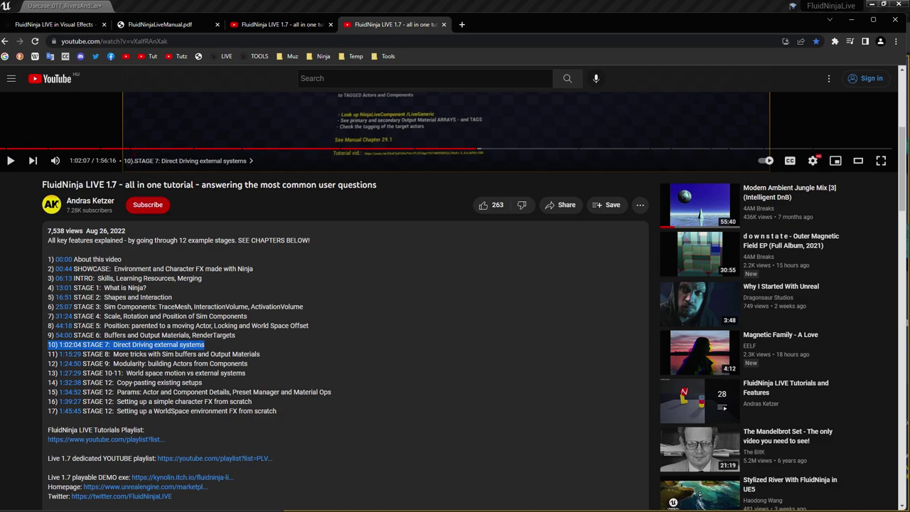
scroll(455, 285, up, 4)
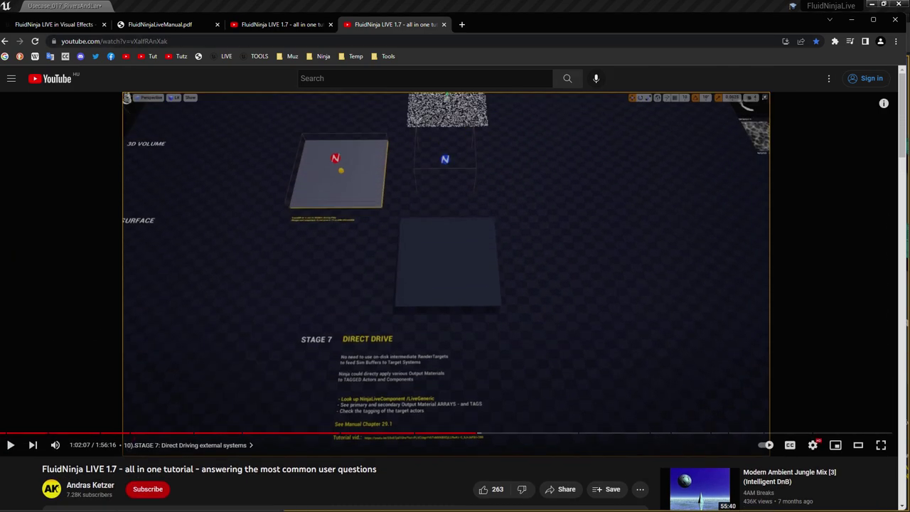
key(alt+Tab)
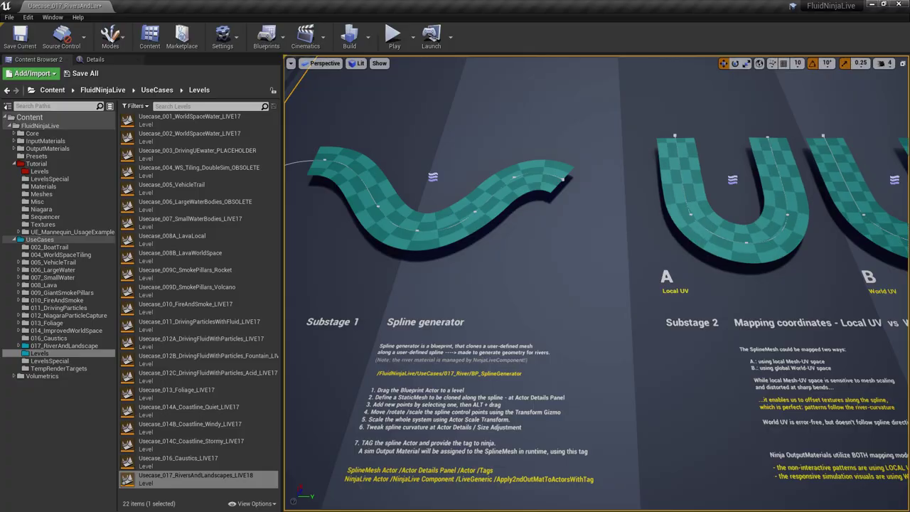
Select the Substage 1 river mesh and filter its details for "tag".
click(398, 213)
click(112, 60)
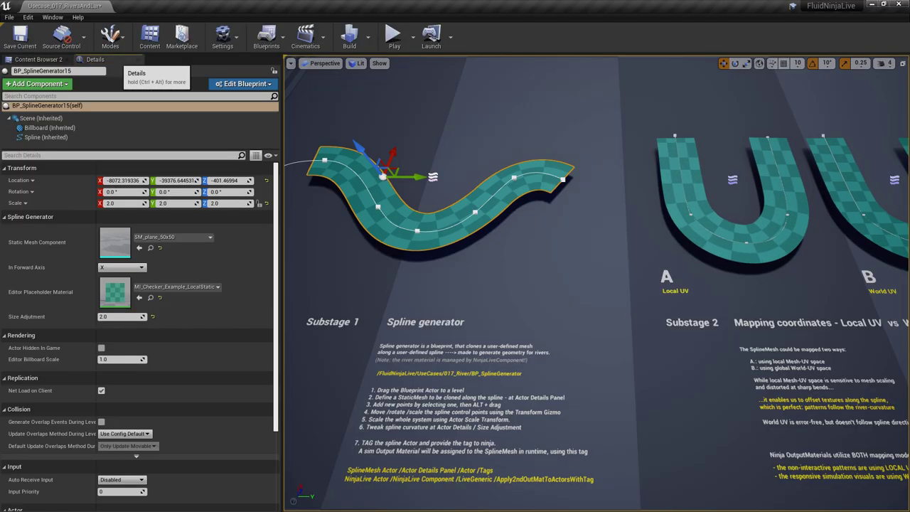
click(121, 155)
text(tag)
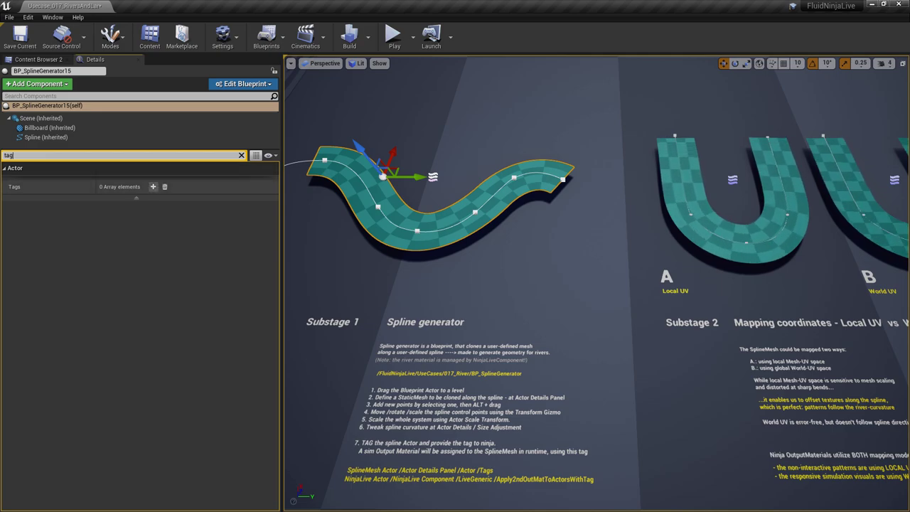
Play the level at the Sim buffers and Composite stage, run the character to composite river B, and stop playing.
right_drag(455, 234, 533, 231)
key(s)
key(a)
right_drag(285, 236, 285, 236)
right_drag(596, 283, 544, 277)
click(544, 277)
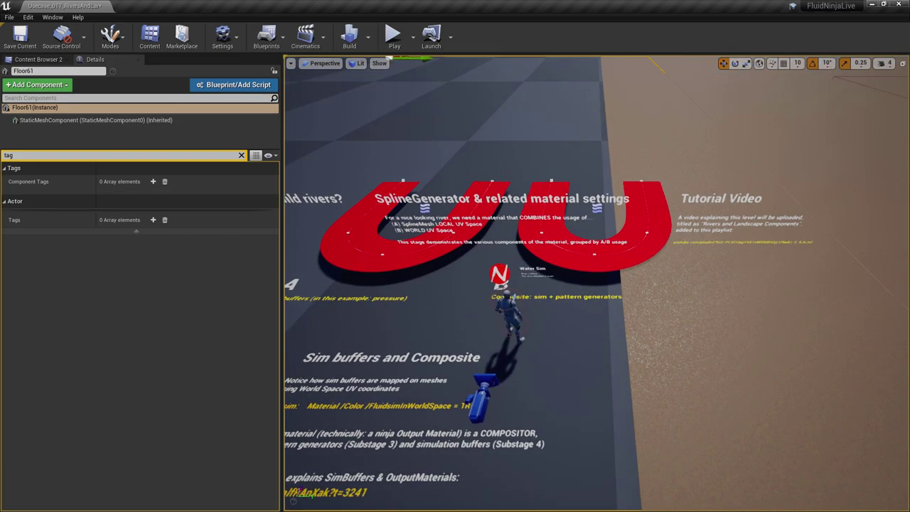
key(alt+p)
click(544, 277)
key(w)
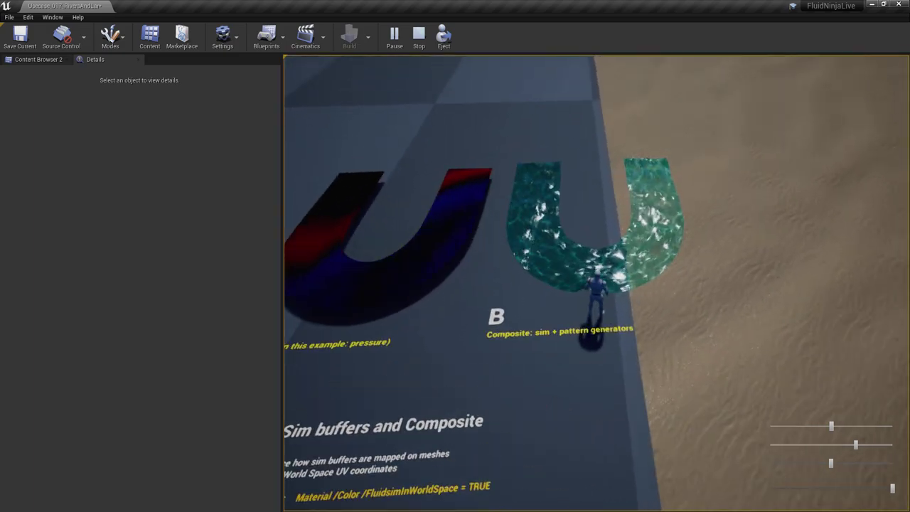
key(Escape)
Compare composite river B's actor tag with the second output material tag on the NinjaLiveComponent, and clear the details filter.
click(548, 264)
click(117, 200)
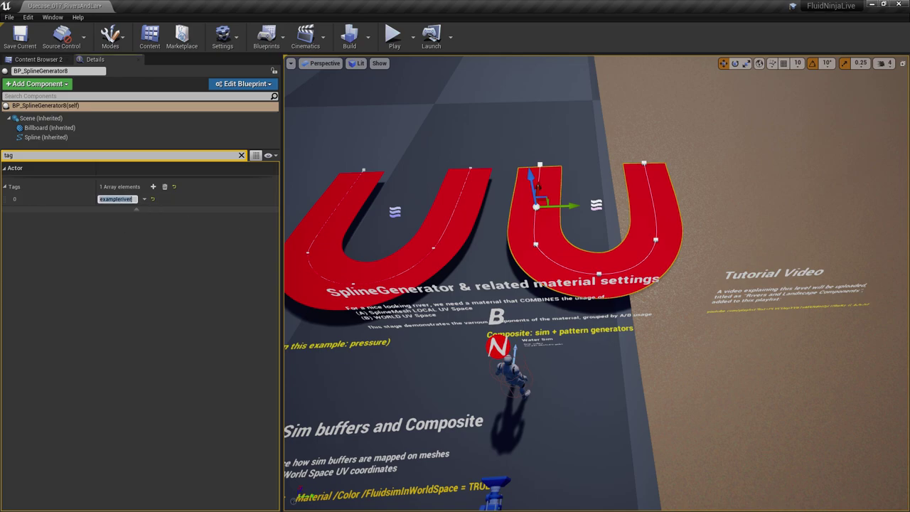
click(497, 347)
mouse_move(497, 347)
right_down()
mouse_move(455, 347)
mouse_move(458, 369)
mouse_move(497, 351)
right_up()
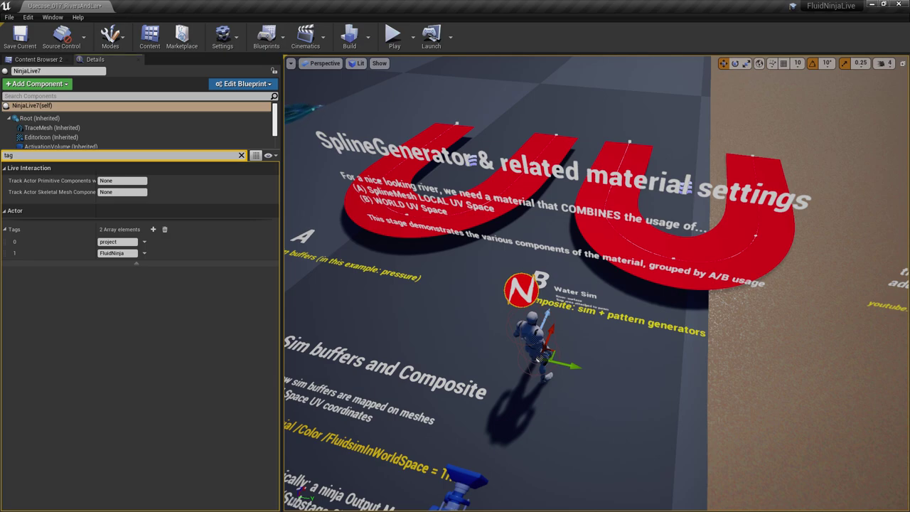
drag(75, 150, 74, 195)
click(68, 170)
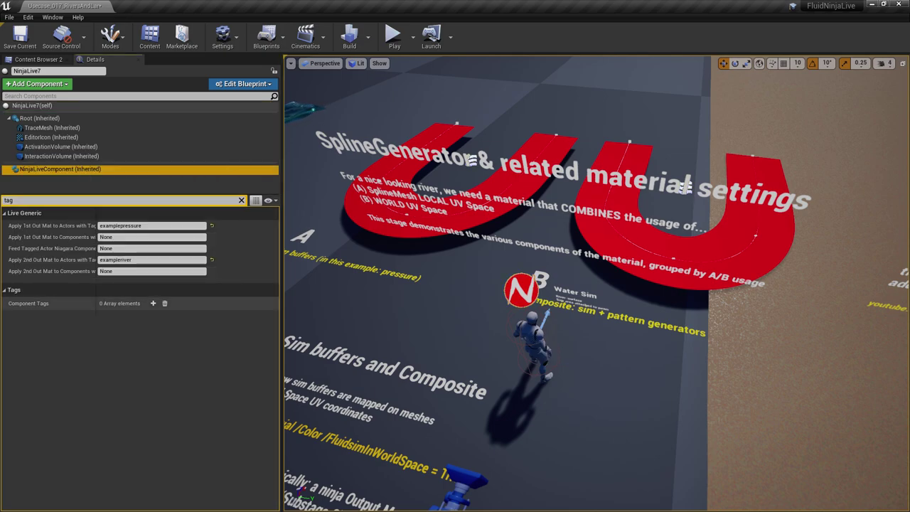
click(108, 260)
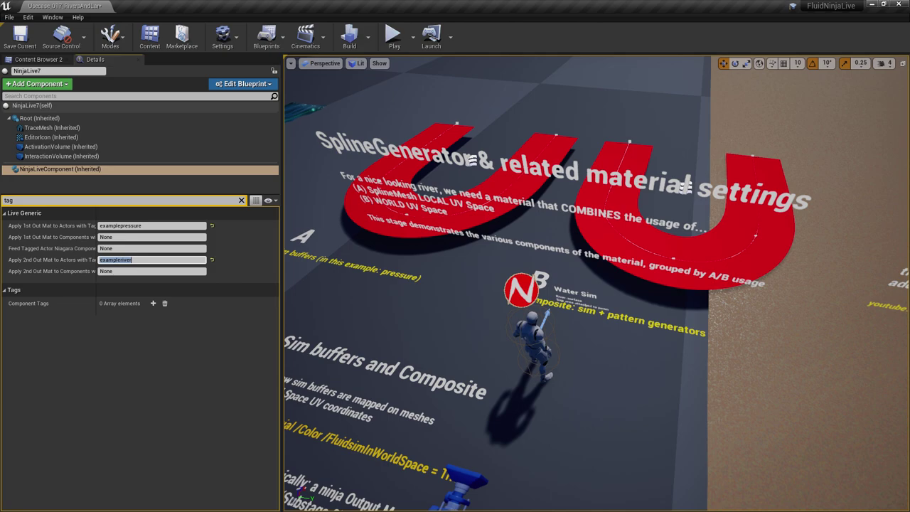
click(242, 200)
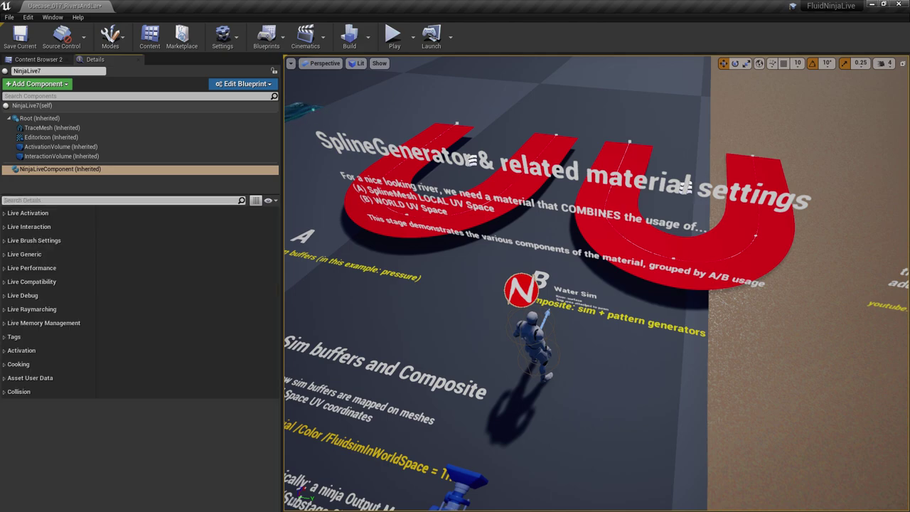
Place a BP_SplineGenerator from the 017_RiverAndLandscape folder in the level beside the Substage 1 river mesh.
click(614, 177)
mouse_move(614, 178)
right_down()
mouse_move(654, 187)
mouse_move(636, 184)
mouse_move(661, 167)
mouse_move(638, 179)
mouse_move(628, 171)
right_up()
key(a)
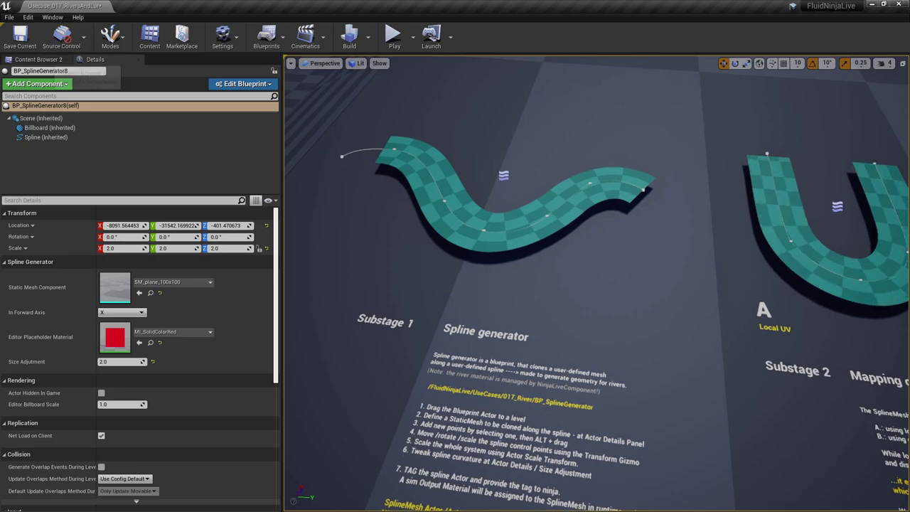
click(46, 60)
click(66, 345)
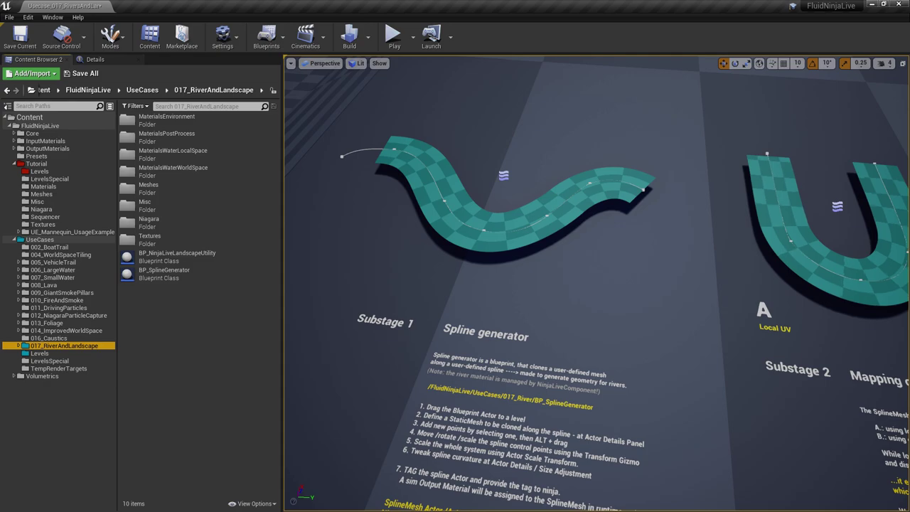
drag(163, 272, 377, 267)
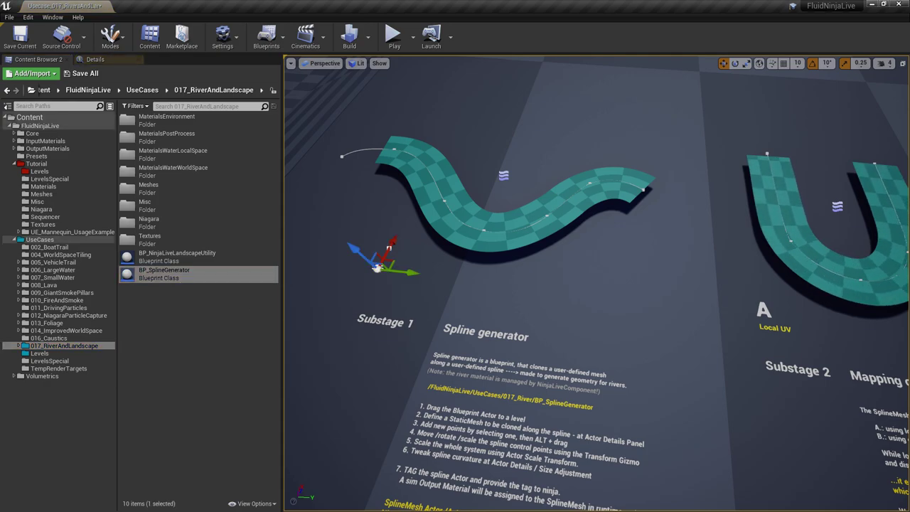
Assign SM_plane_200x200 as the new spline generator's static mesh.
mouse_move(426, 284)
right_down()
mouse_move(444, 369)
mouse_move(444, 288)
right_up()
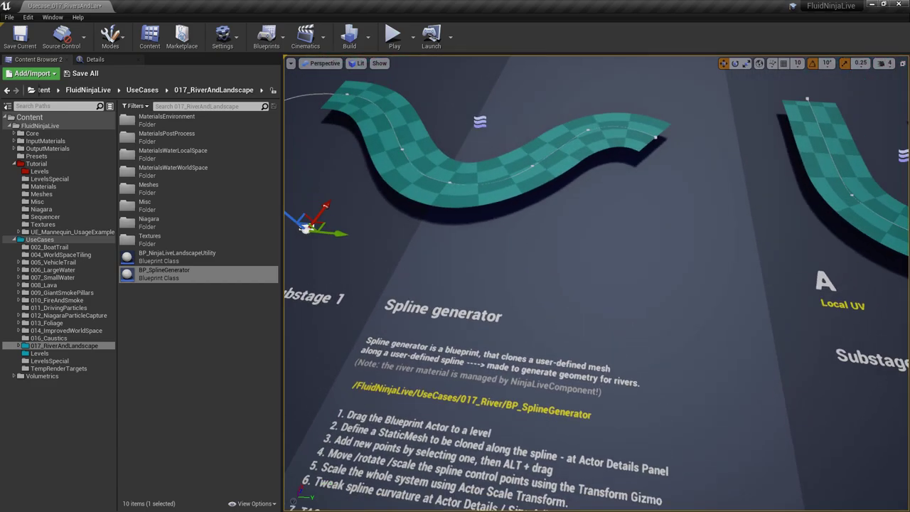
key(s)
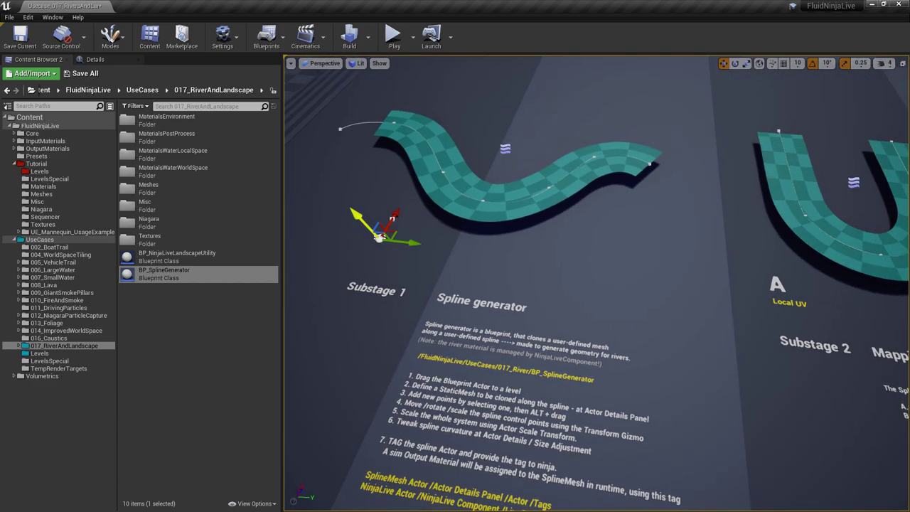
click(96, 60)
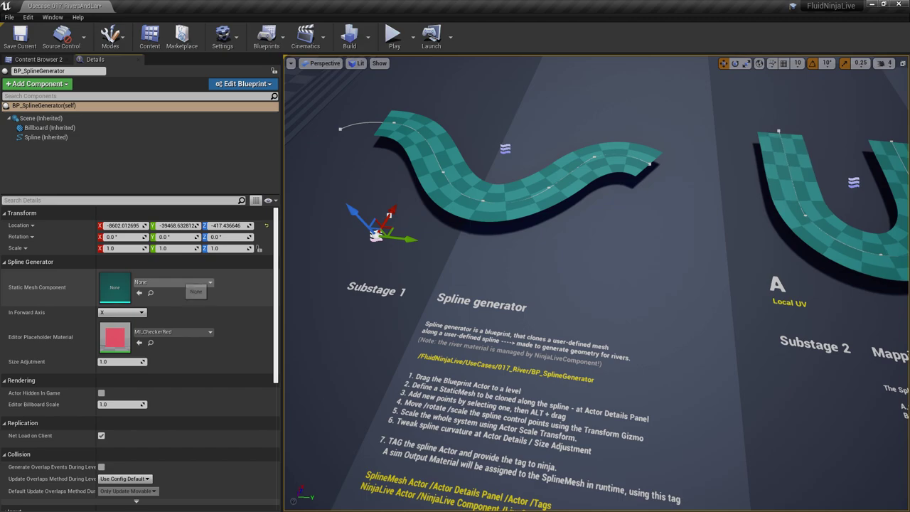
click(175, 282)
text(2)
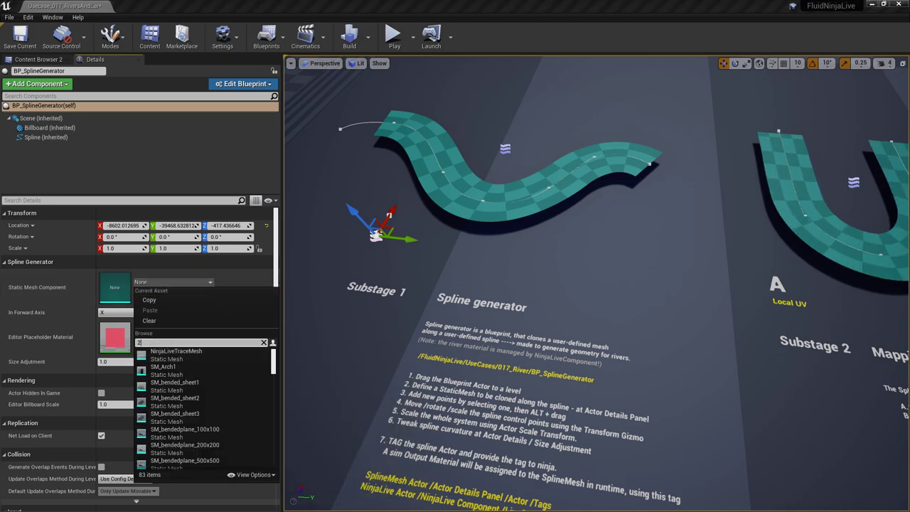
text(00)
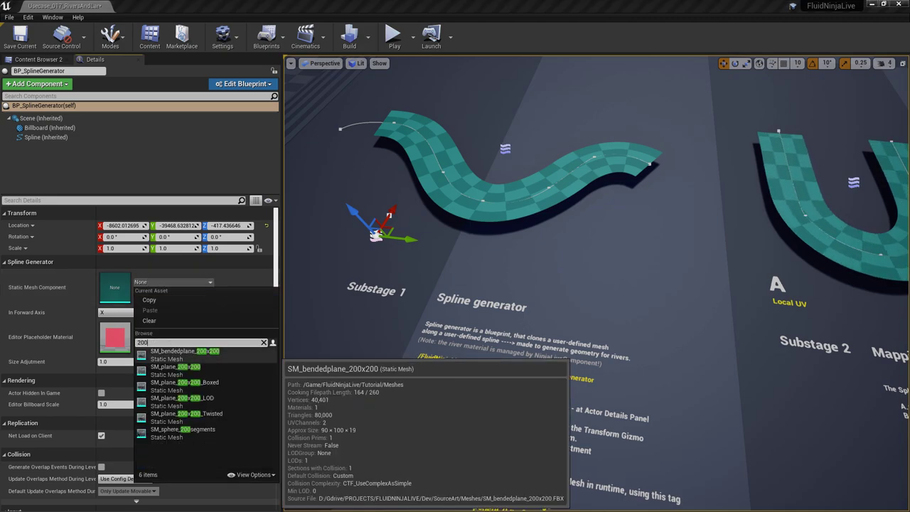
click(176, 369)
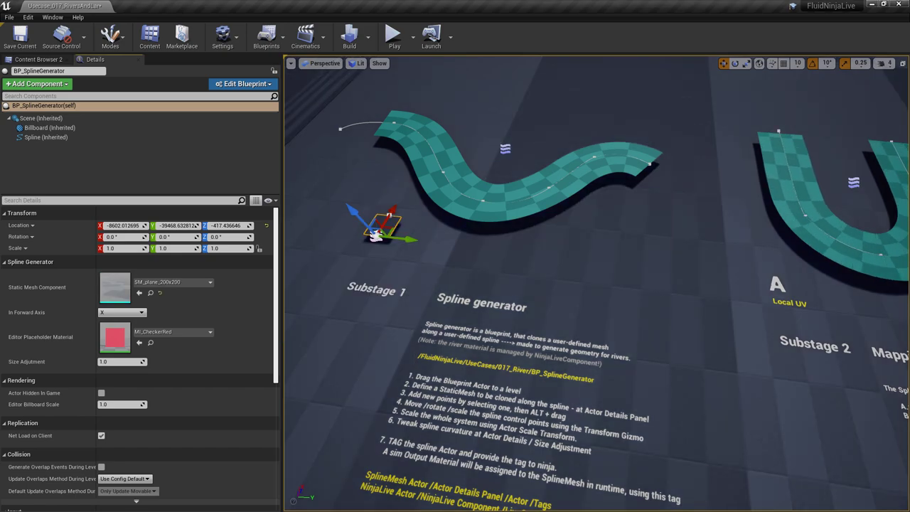
Select the red plane's spline end point and move it away from the actor's origin to lengthen the spline.
right_drag(595, 285, 491, 249)
key(w)
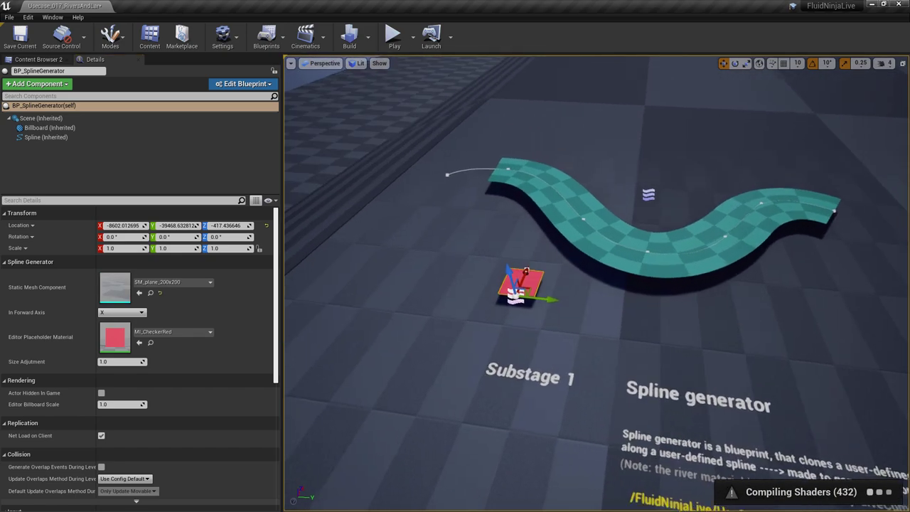
key(d)
click(596, 313)
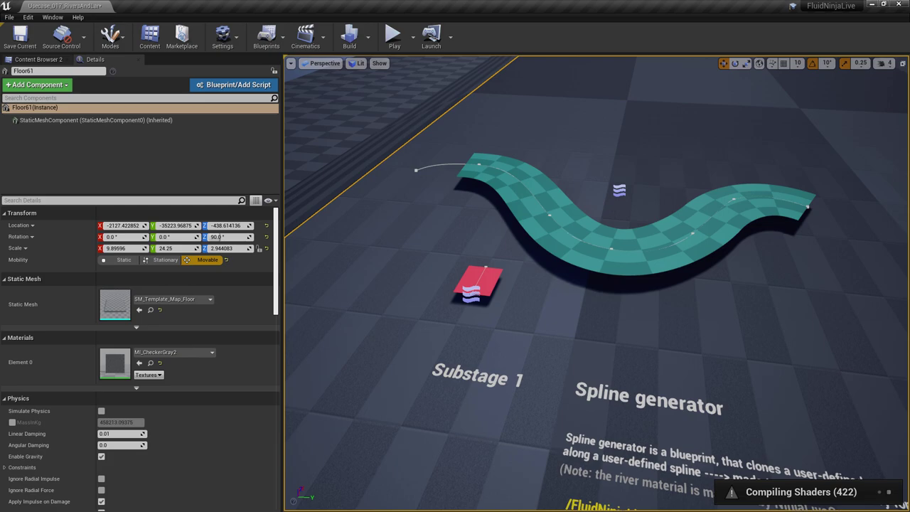
click(476, 284)
key(d)
right_drag(476, 284, 305, 273)
key(w)
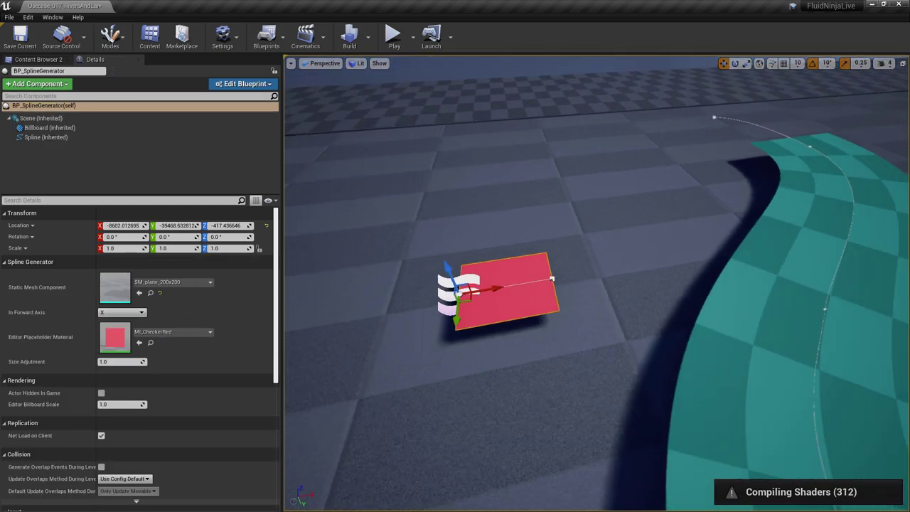
drag(567, 283, 504, 461)
key(a)
right_drag(497, 457, 675, 466)
key(s)
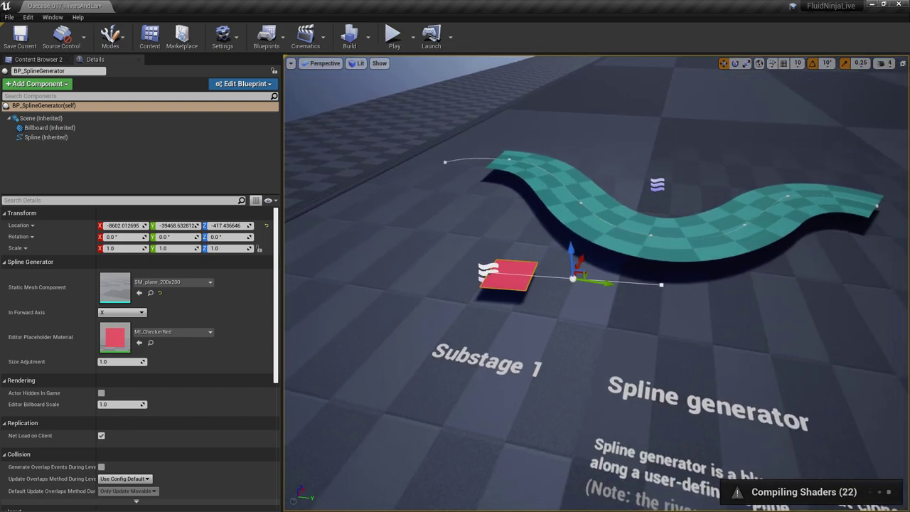
Extend the red spline with an additional control point and move its end toward the Spline generator text to form a bend.
drag(597, 283, 709, 311)
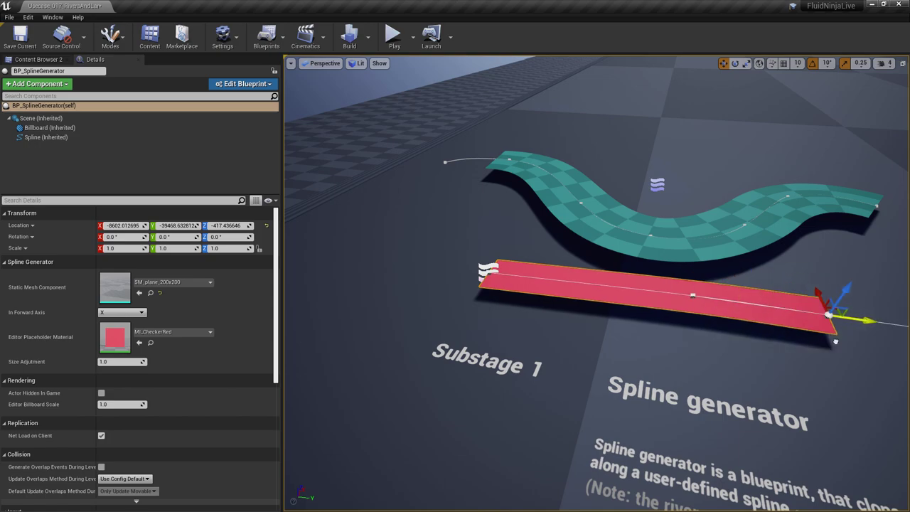
right_drag(596, 283, 686, 320)
key(s)
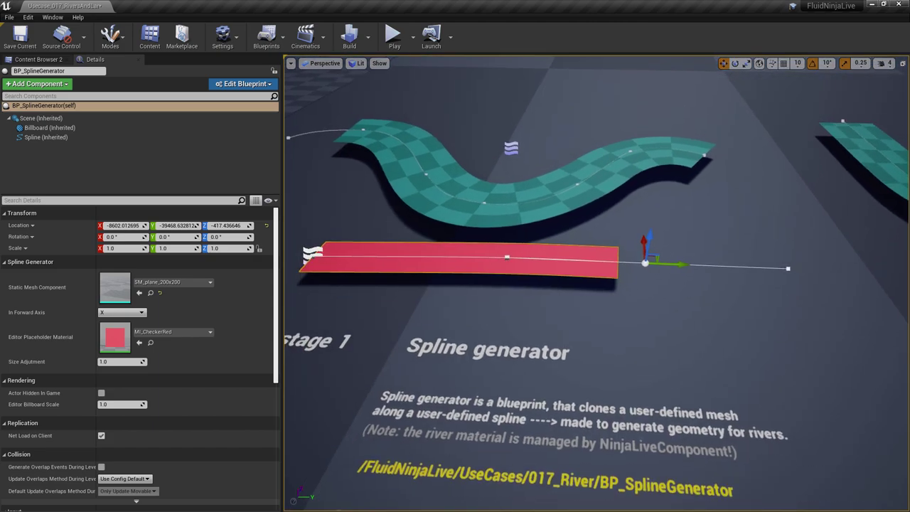
drag(644, 262, 596, 355)
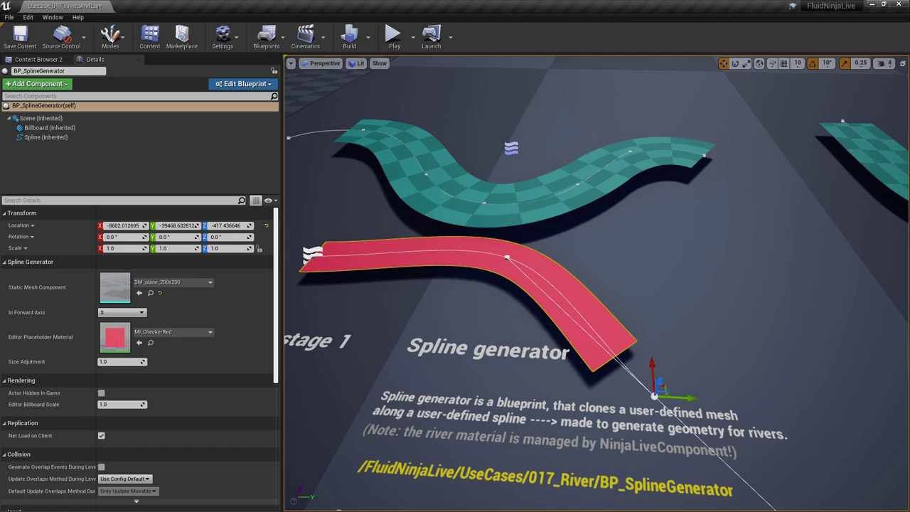
Delete the red test spline generator from the level.
key(Delete)
key(Delete)
key(Delete)
Review the Substage 1 spline generator instructions and the Substage 2 comparison of Local UV and World UV mapping.
right_drag(653, 355, 647, 441)
key(s)
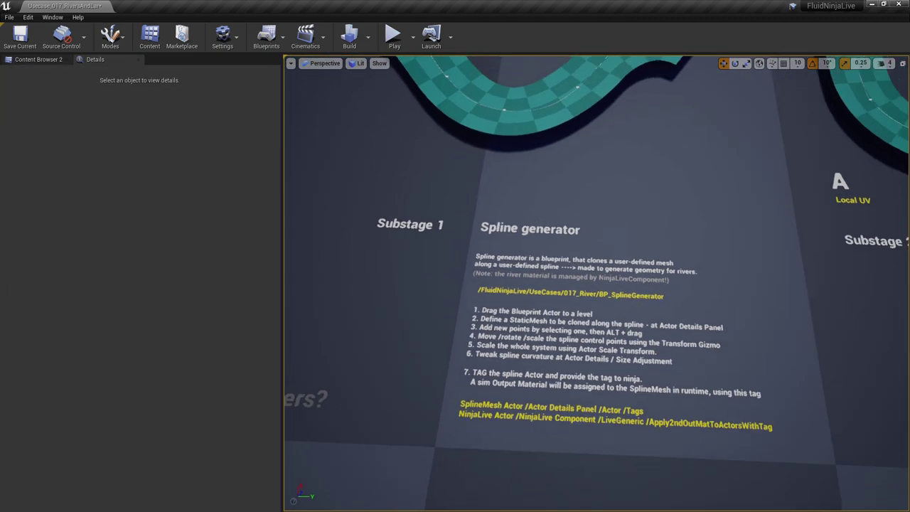
right_drag(596, 320, 594, 284)
key(s)
key(d)
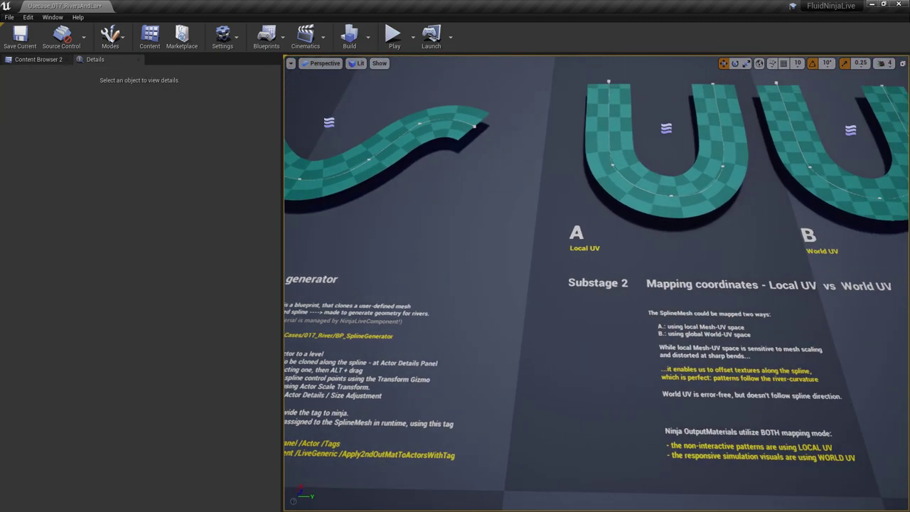
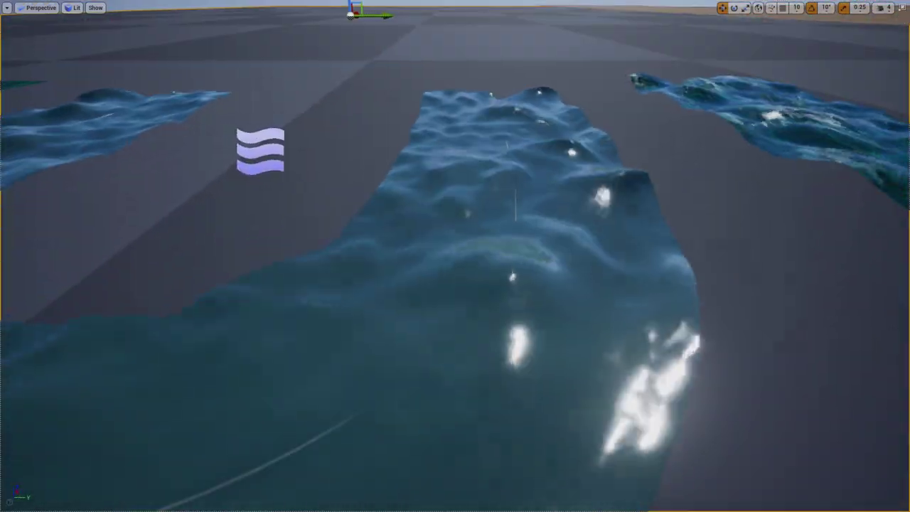
Inspect the mesh density of the Waves tile pattern river C in wireframe and return to lit shading.
key(F1)
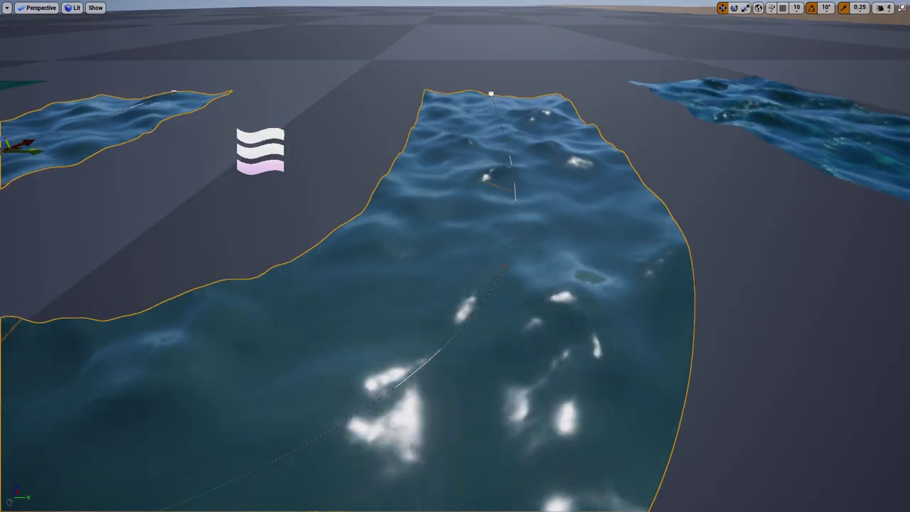
key(alt+1)
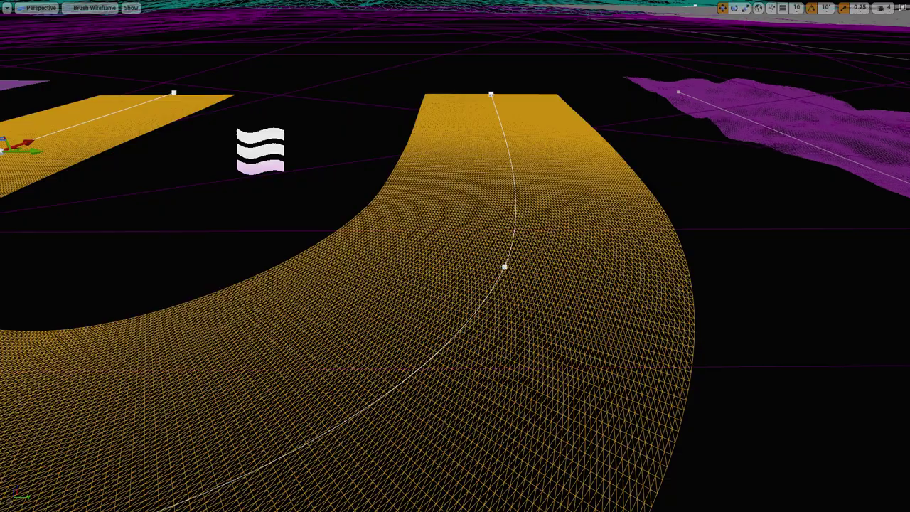
key(alt+4)
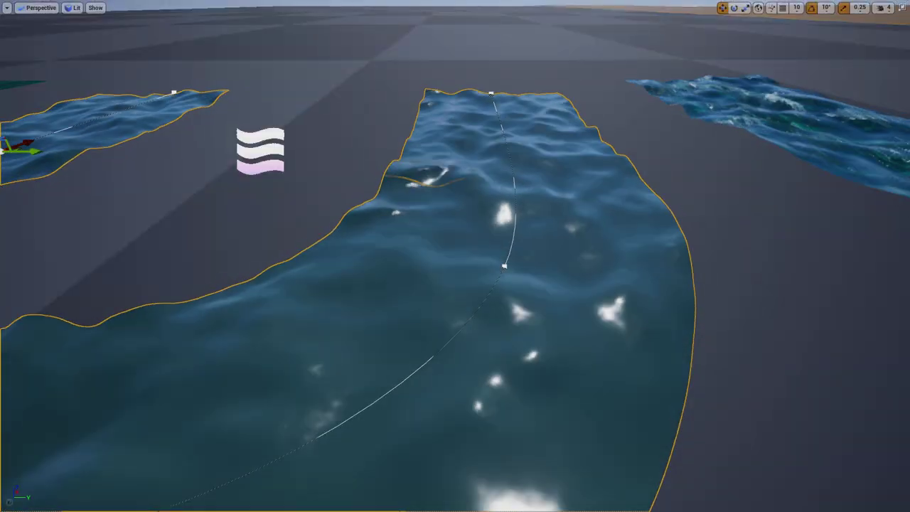
Examine the Waves river C and the A+B+C composite river, clear the river selection, and restore the normal editor layout.
key(w)
key(s)
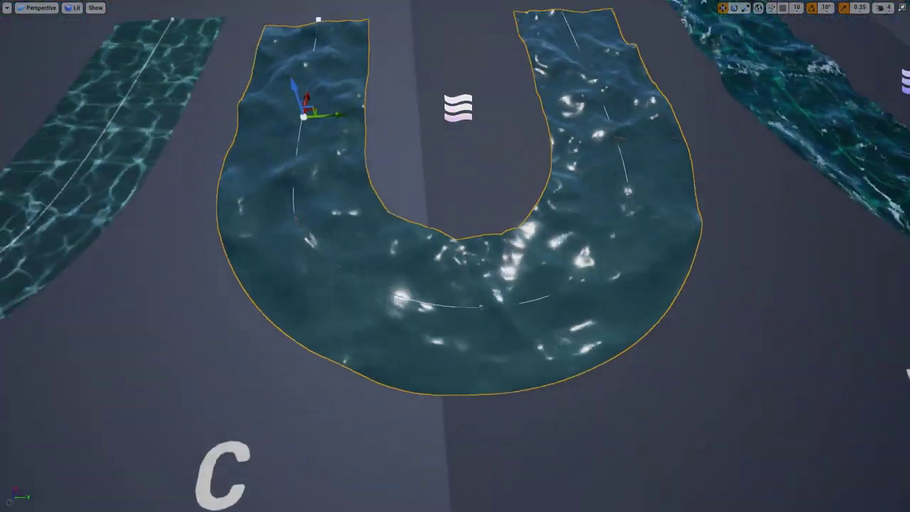
key(w)
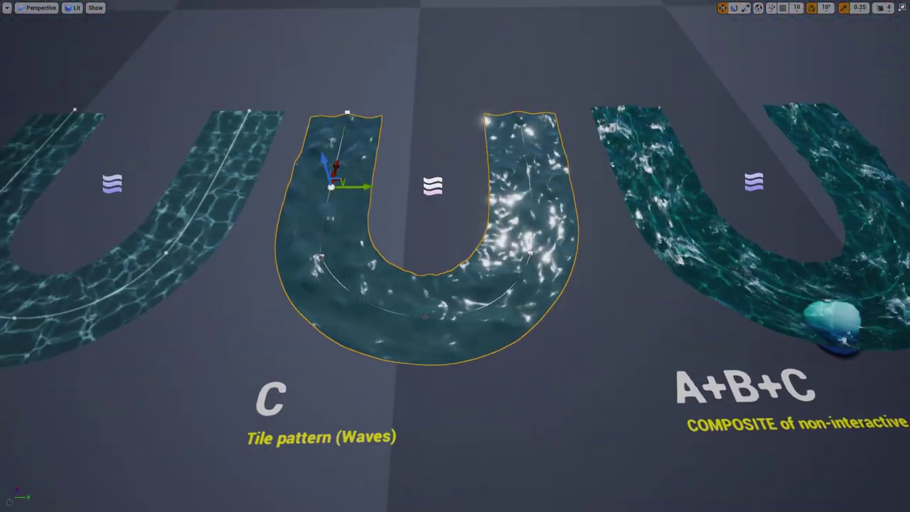
click(469, 419)
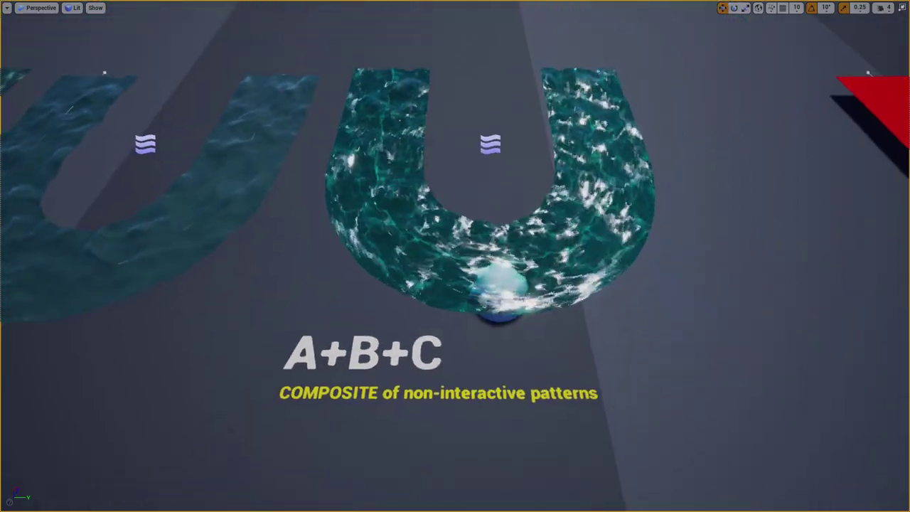
key(F11)
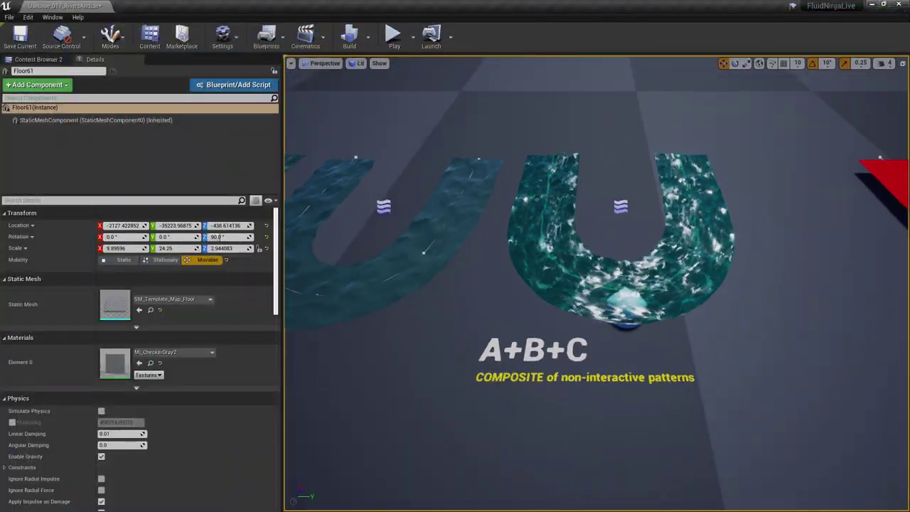
Compare the A, B and C pattern rivers with the A+B+C composite river in the full-screen viewport.
key(F11)
key(s)
key(a)
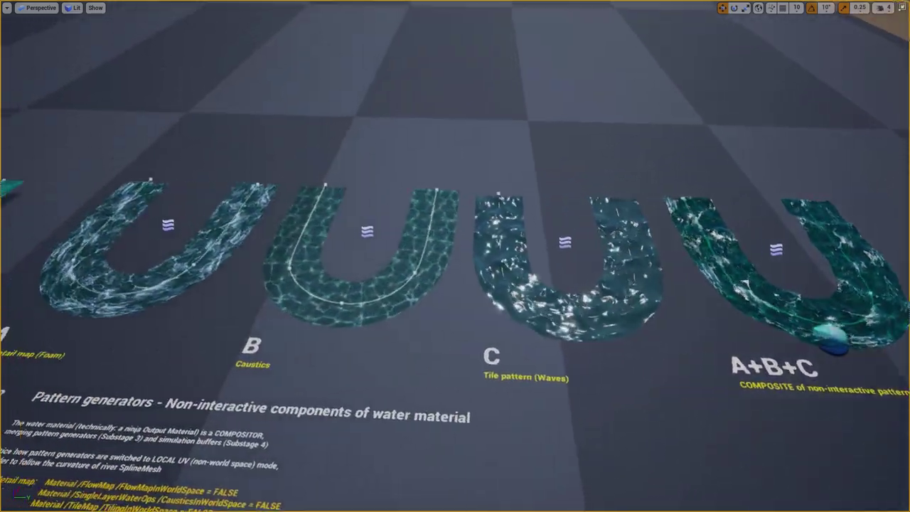
key(d)
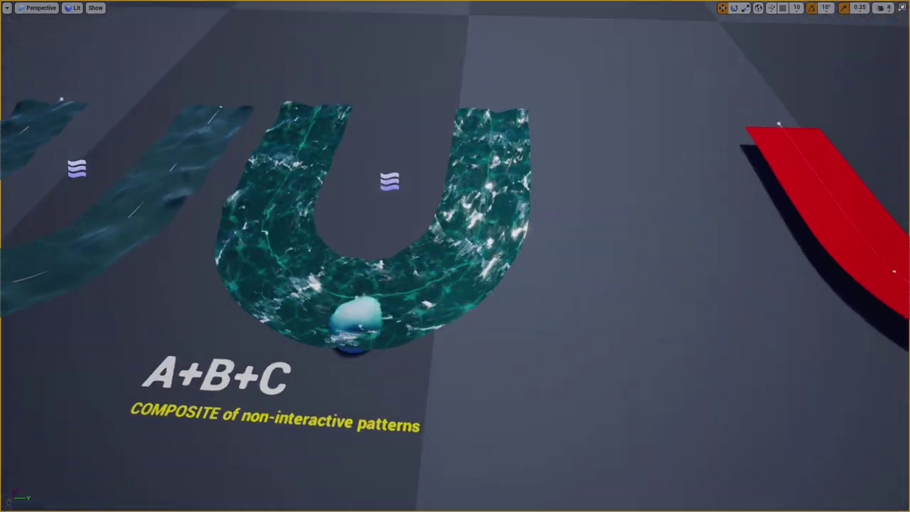
key(s)
key(a)
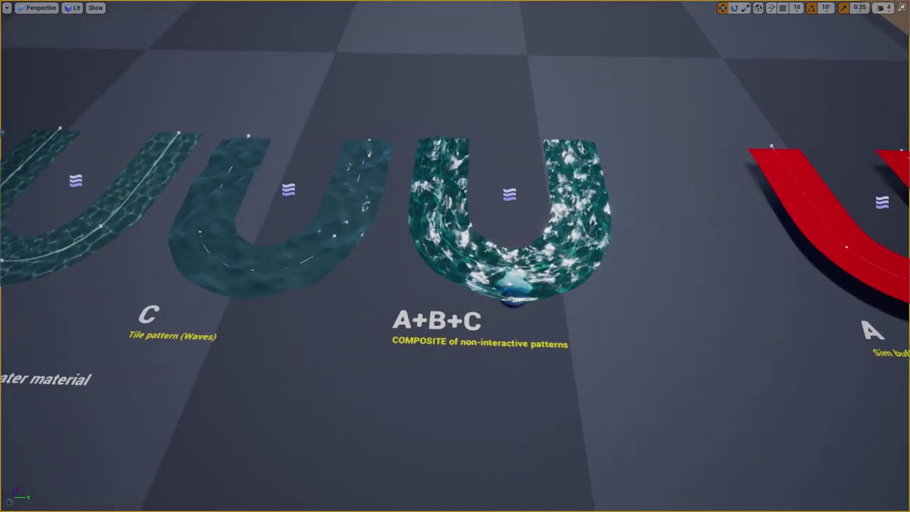
Select the A+B+C composite river and examine the FlowMap parameters in its material instance, keeping the rivers in view.
click(515, 194)
key(F11)
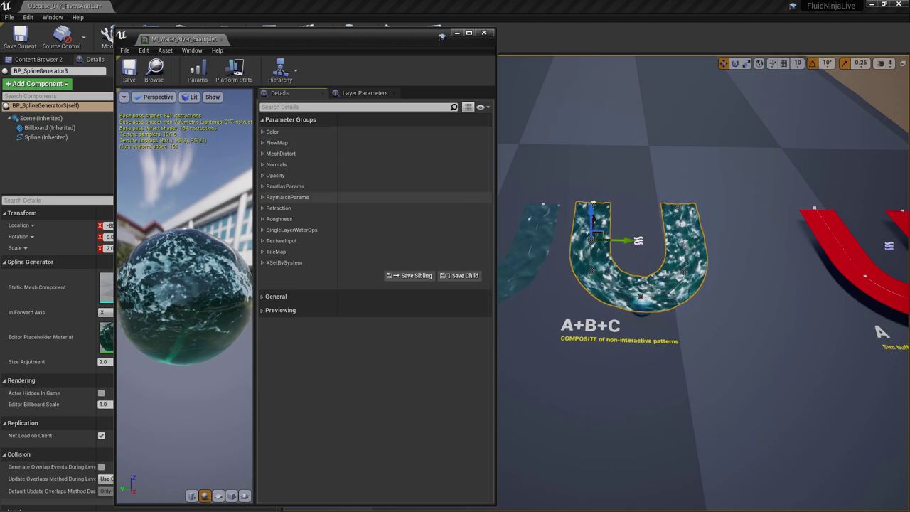
click(263, 143)
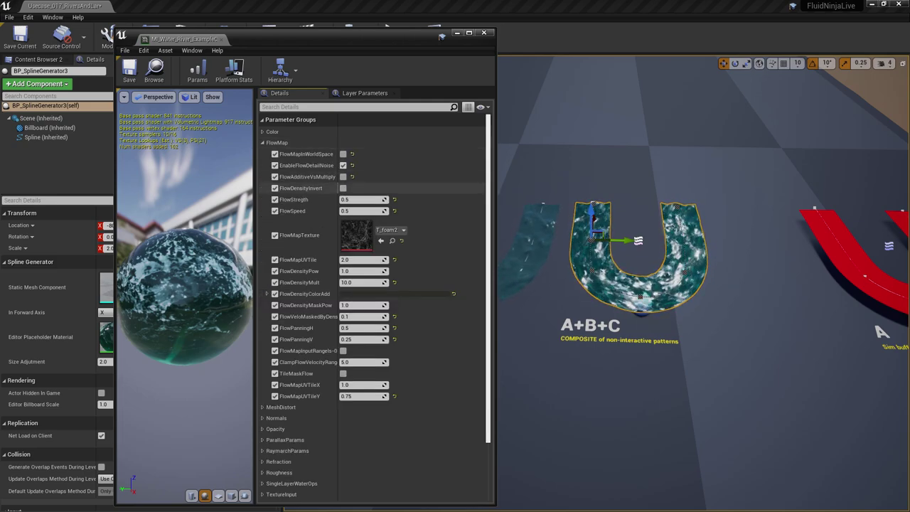
drag(337, 189, 352, 188)
drag(441, 36, 355, 13)
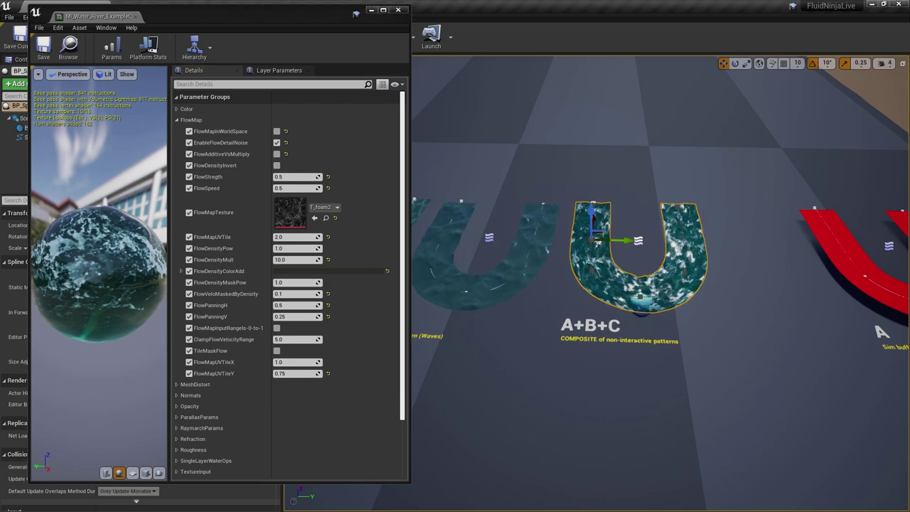
Compare the Foam river A with the Caustics river B, leave B selected, and close the composite river's material instance.
middle_drag(597, 284, 846, 294)
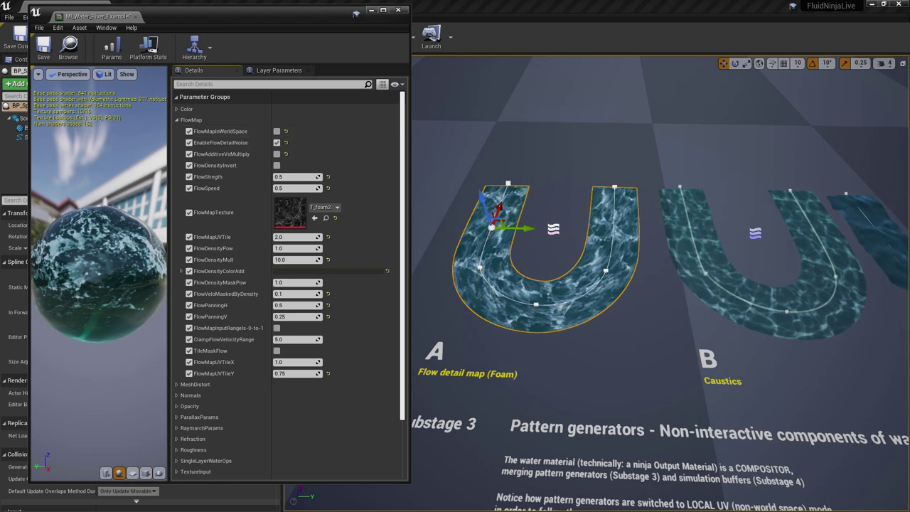
click(732, 298)
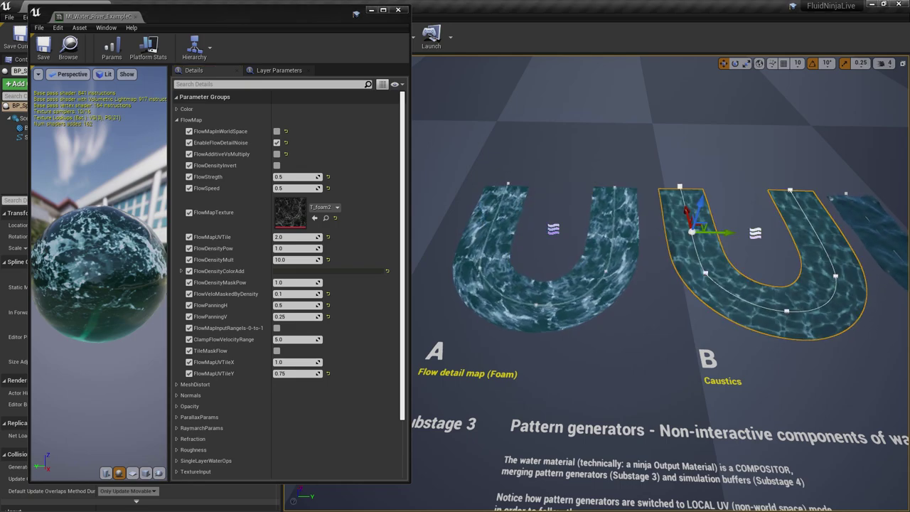
key(d)
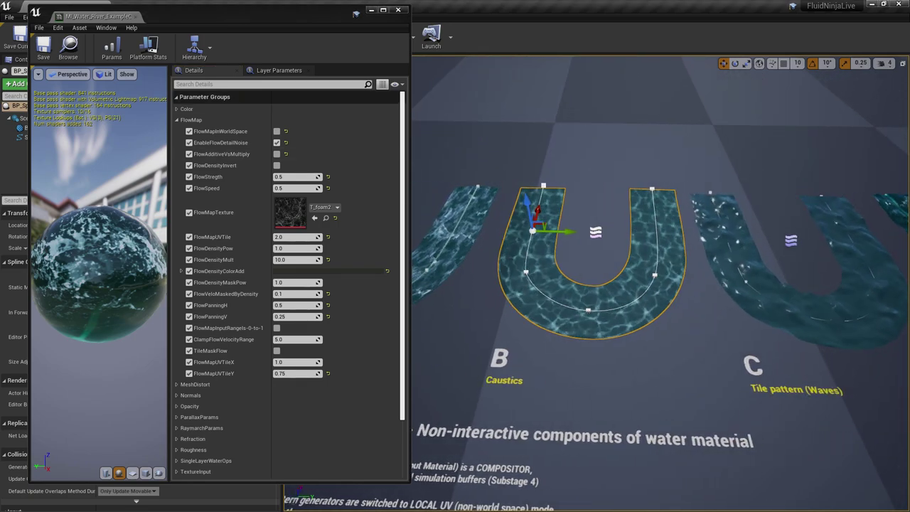
click(398, 10)
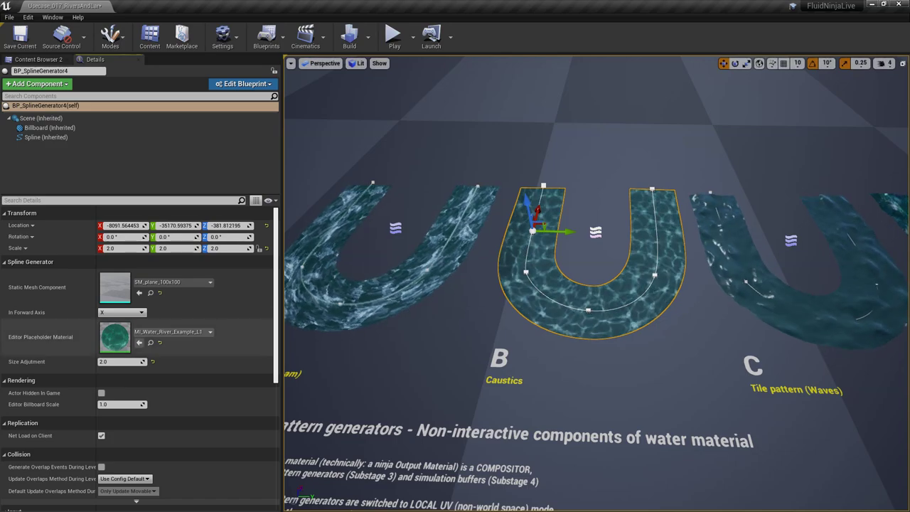
Examine the caustics parameters under SingleLayerWaterOps in river B's material instance, then close it.
double_click(115, 337)
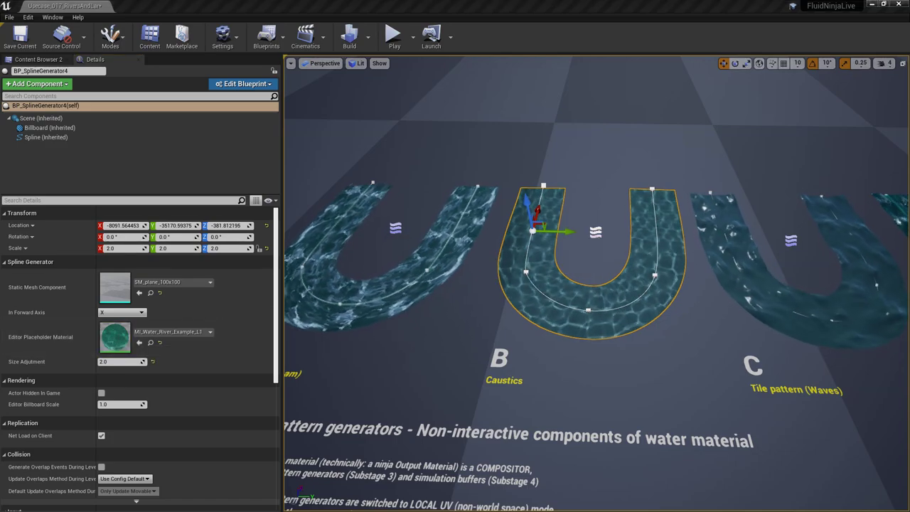
drag(27, 86, 145, 40)
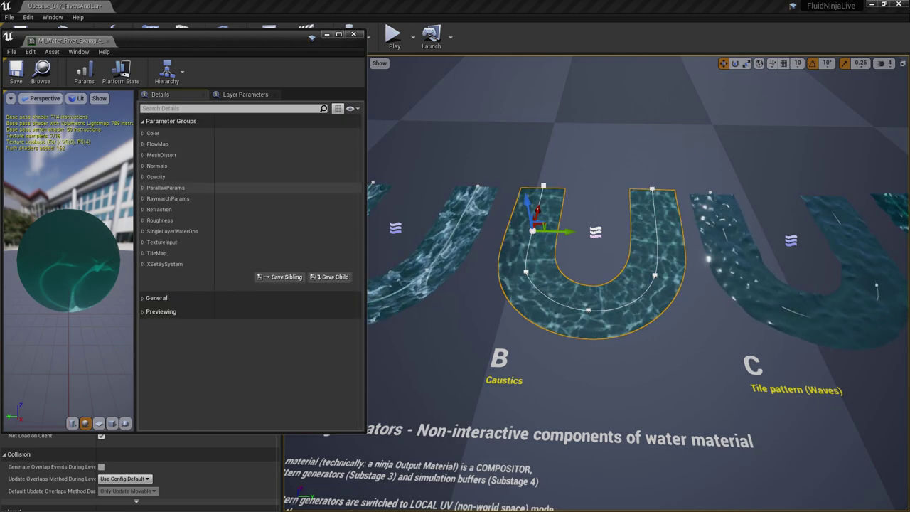
click(171, 231)
scroll(248, 261, down, 3)
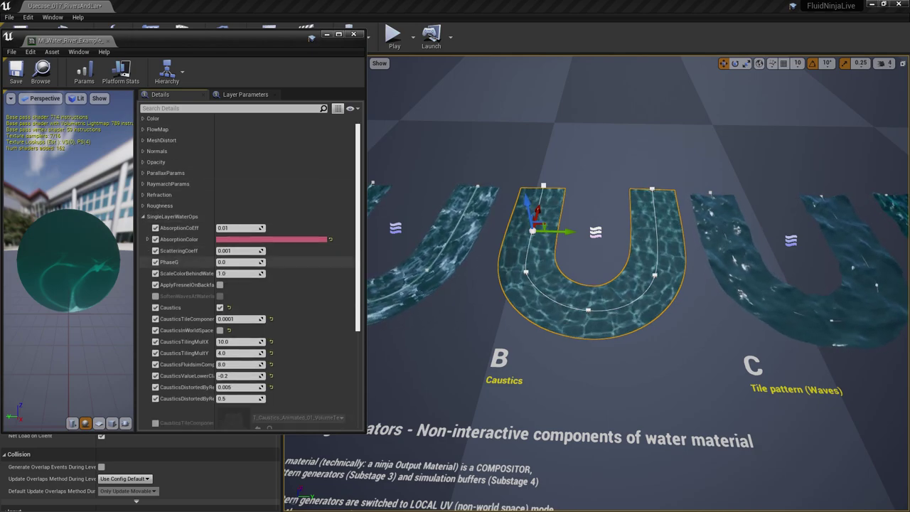
drag(215, 262, 253, 262)
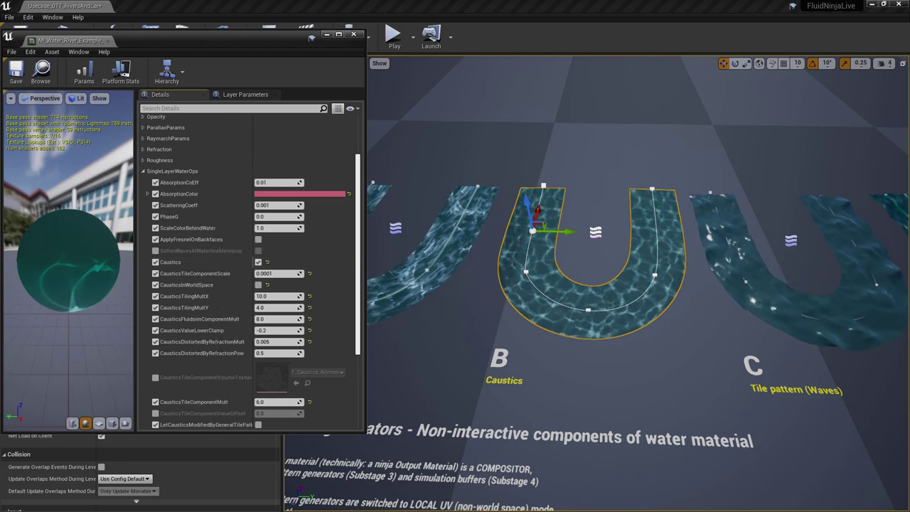
scroll(248, 248, down, 2)
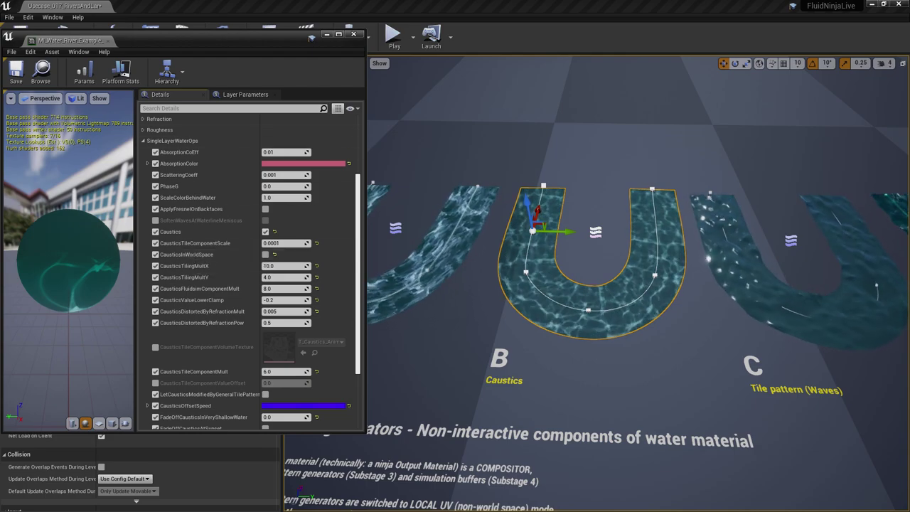
click(353, 34)
Select the Waves river C and examine the TileMap parameters in its material instance MI_Water_River_Example_L2.
middle_drag(526, 284, 725, 285)
click(582, 240)
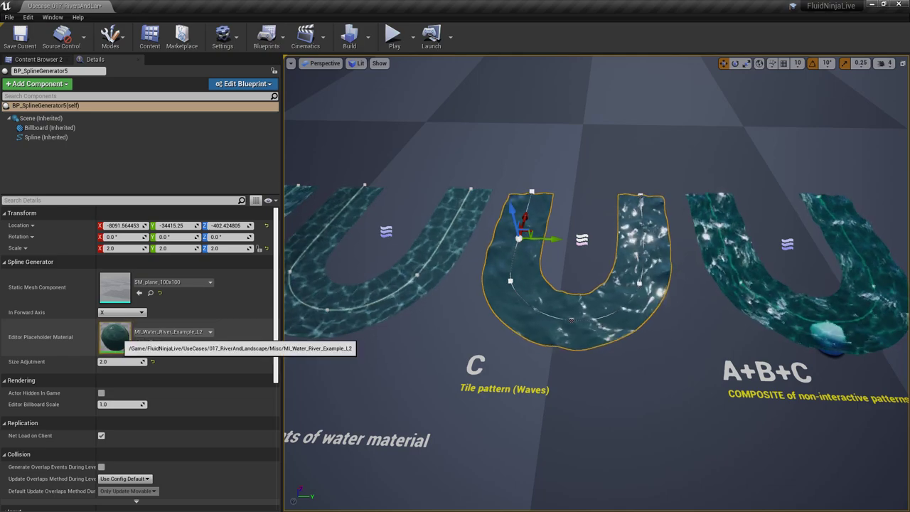
double_click(115, 337)
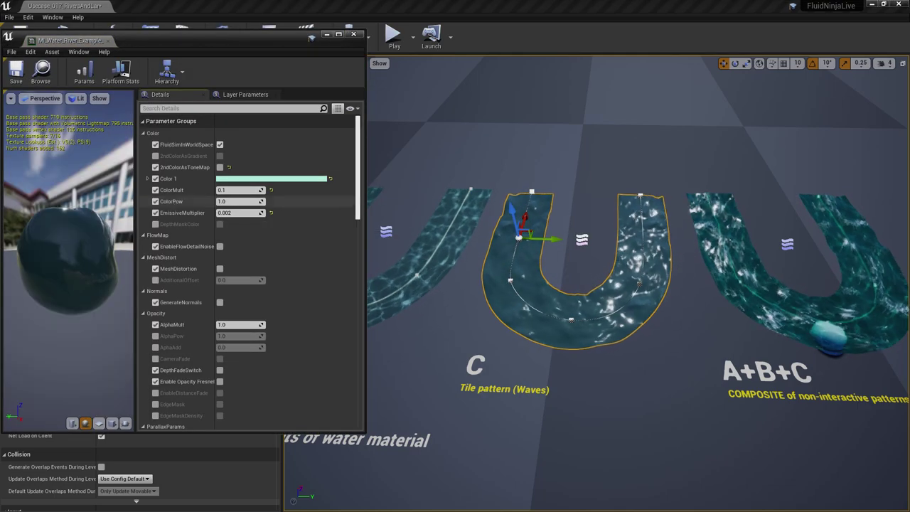
scroll(248, 270, down, 15)
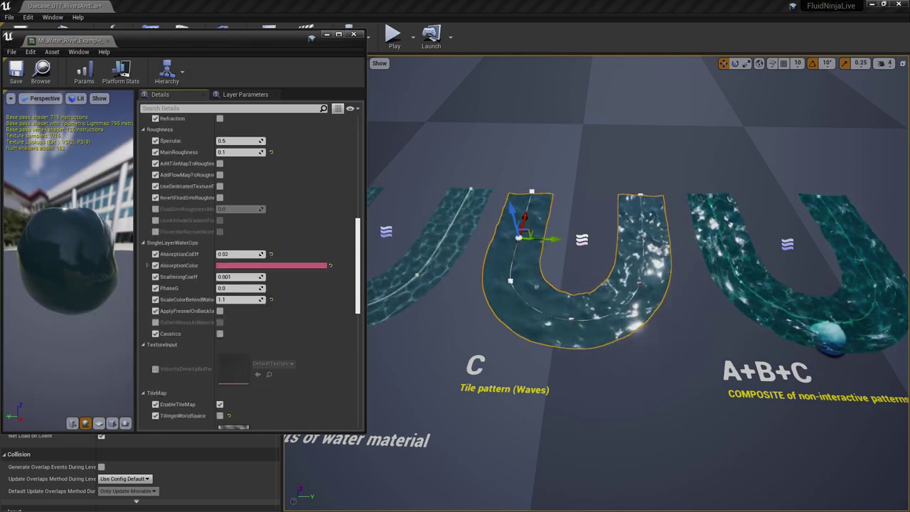
scroll(248, 267, up, 3)
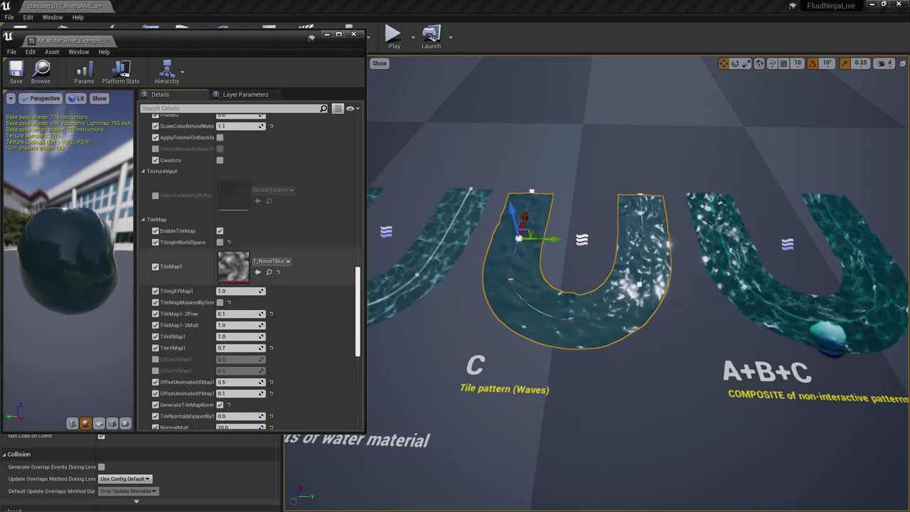
click(143, 218)
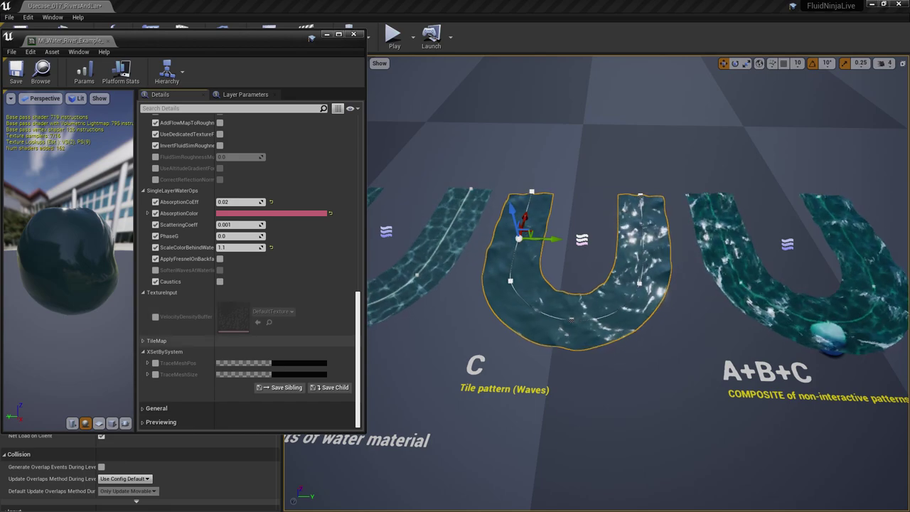
click(143, 341)
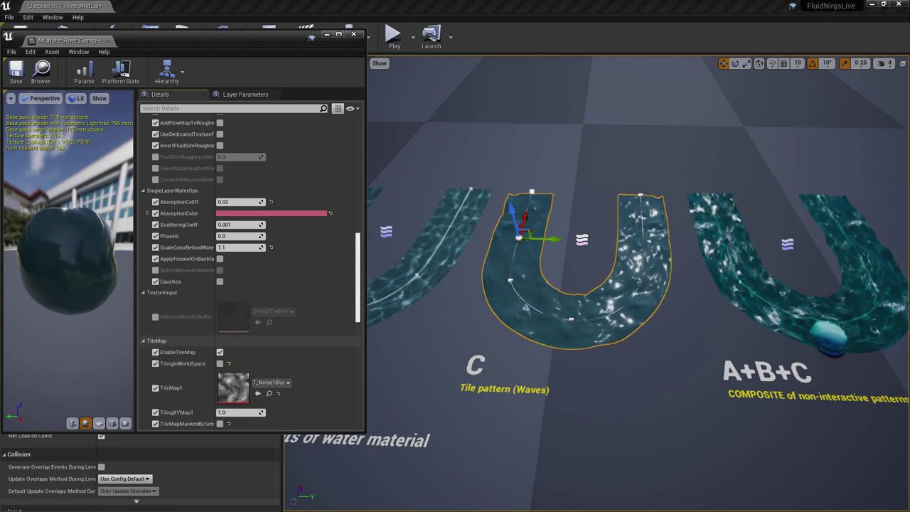
scroll(249, 270, down, 4)
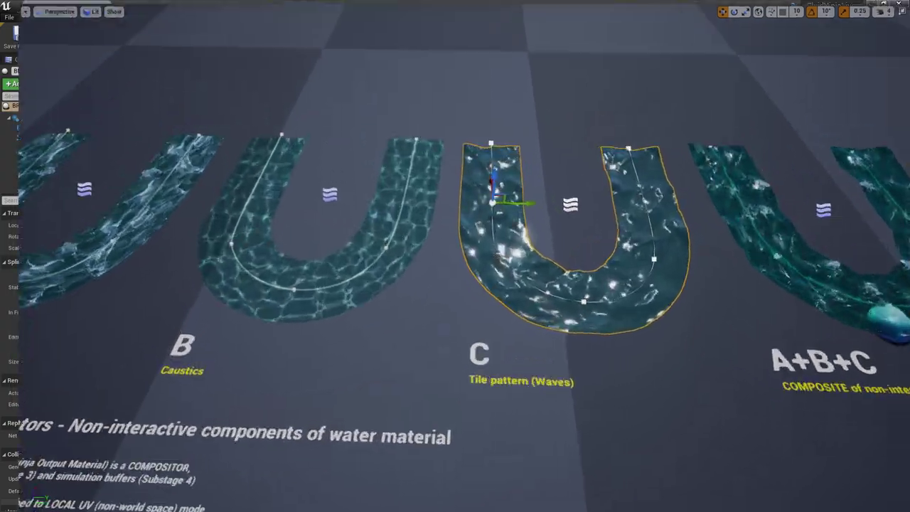
Review the pattern rivers in full-screen view, continuing to the Substage 4 Sim buffers and Composite area.
key(a)
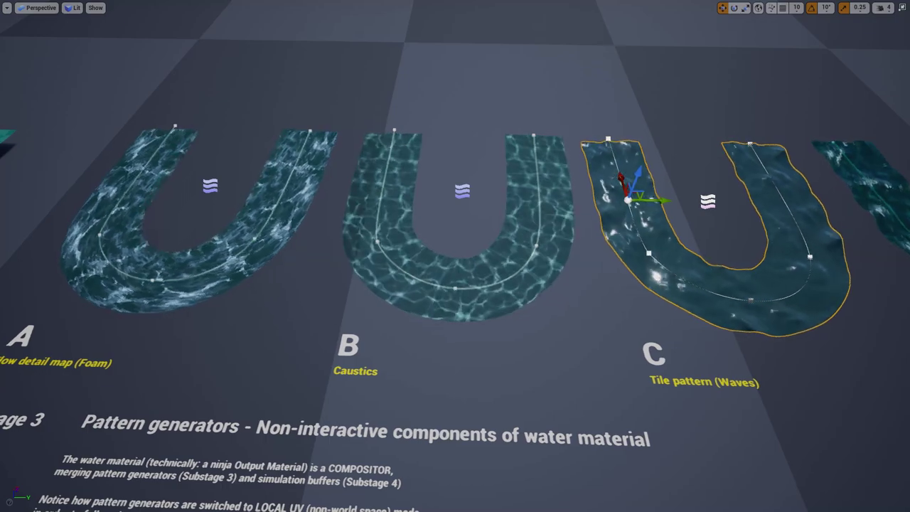
key(d)
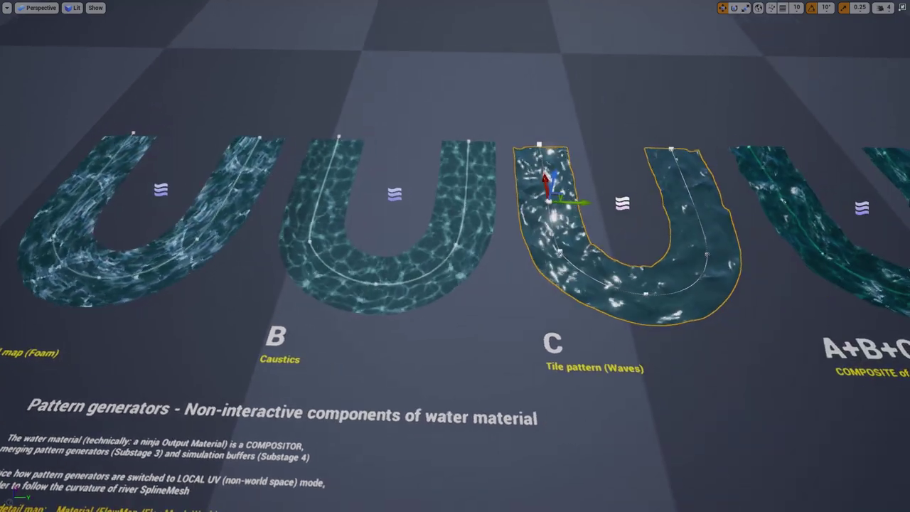
key(d)
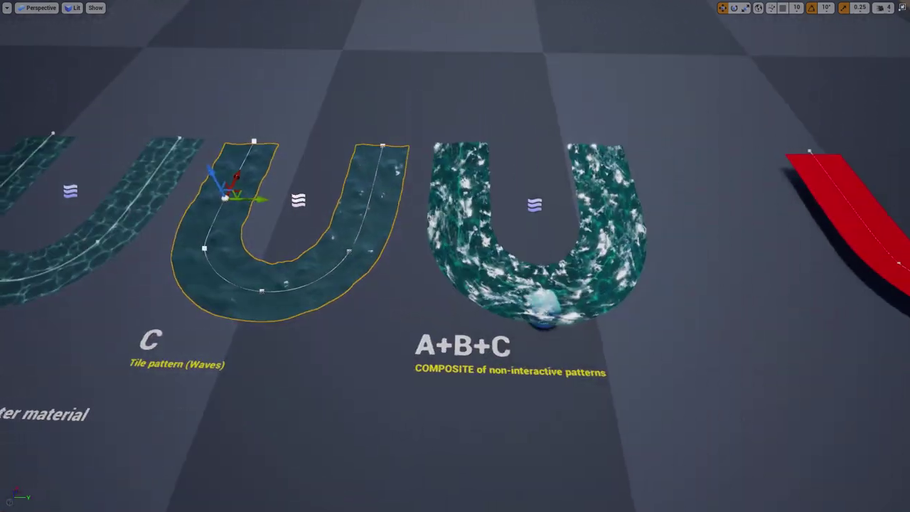
key(d)
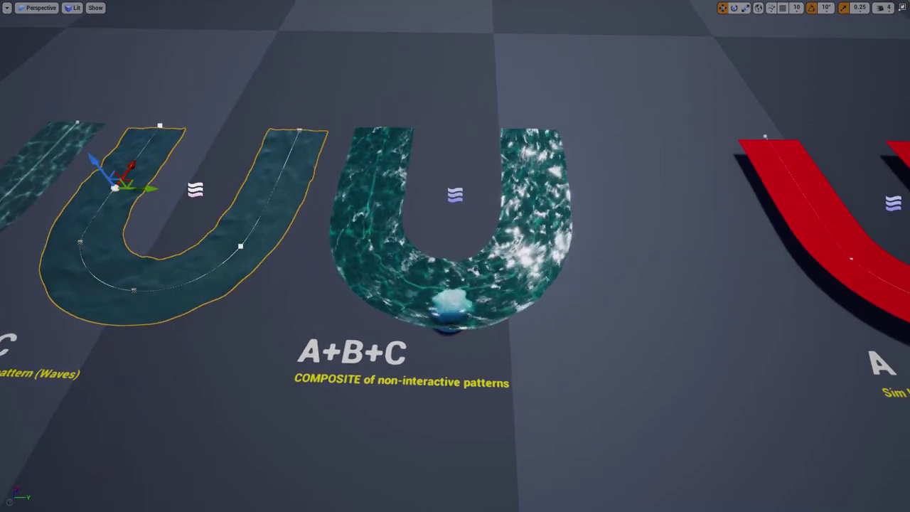
key(d)
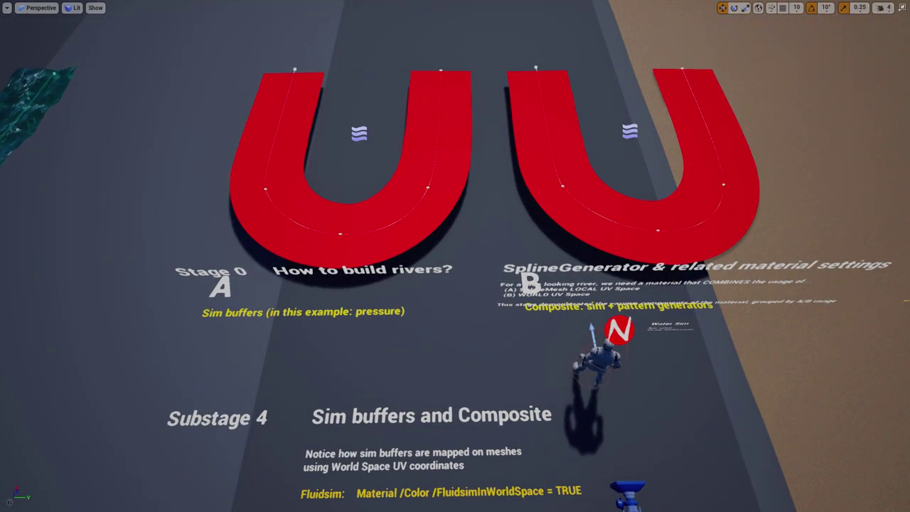
Play the level and run the character back and forth through Substage 4 river A to observe the pressure sim buffer.
key(alt+p)
key(w)
key(a)
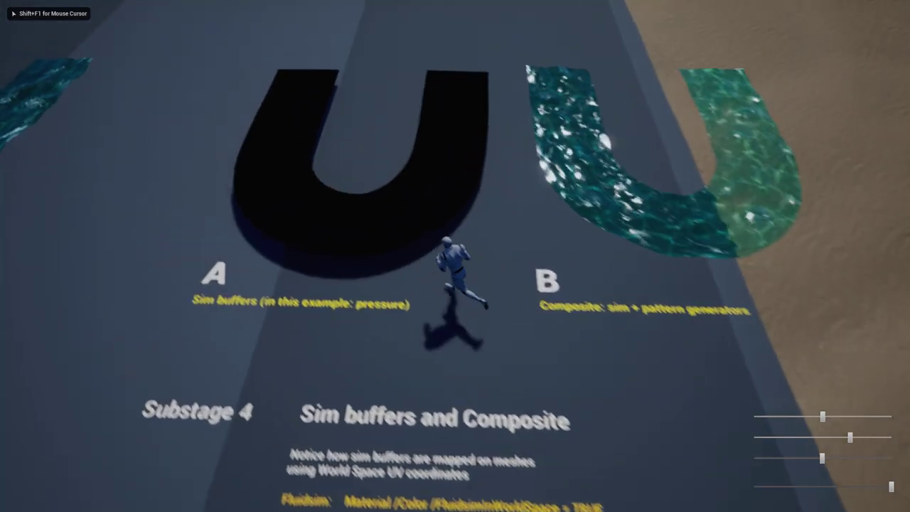
key(s)
key(d)
key(w)
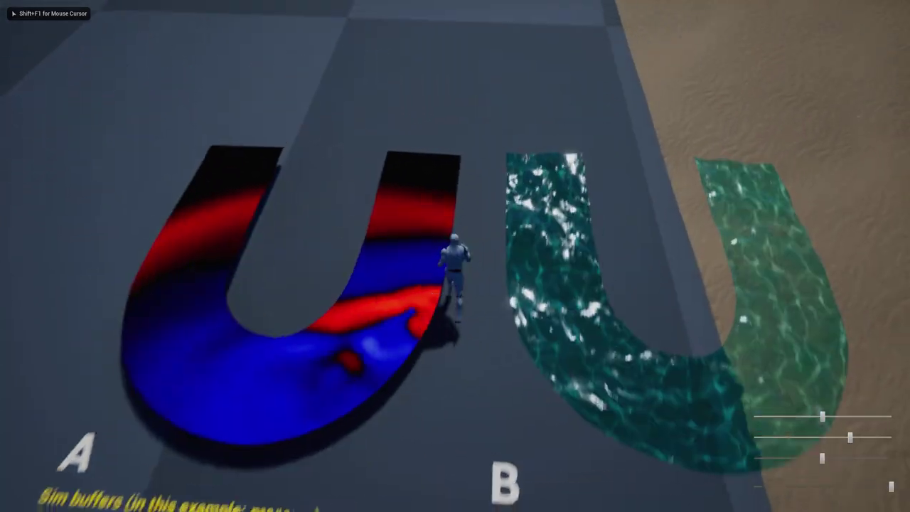
key(a)
key(s)
key(d)
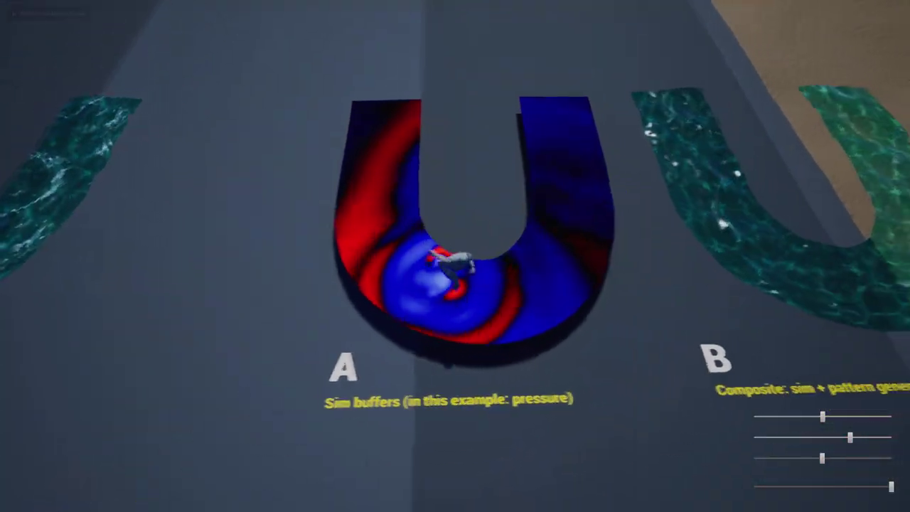
key(w)
key(s)
key(a)
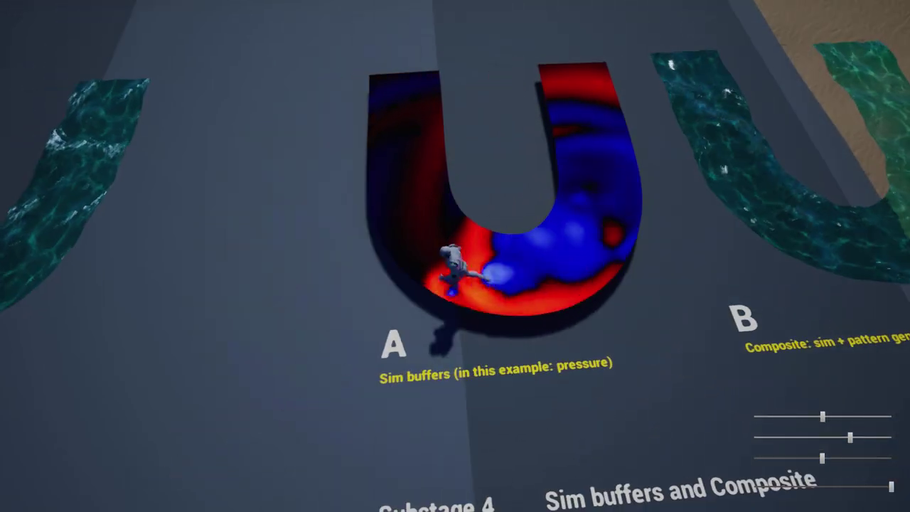
key(d)
key(w)
key(d)
key(w)
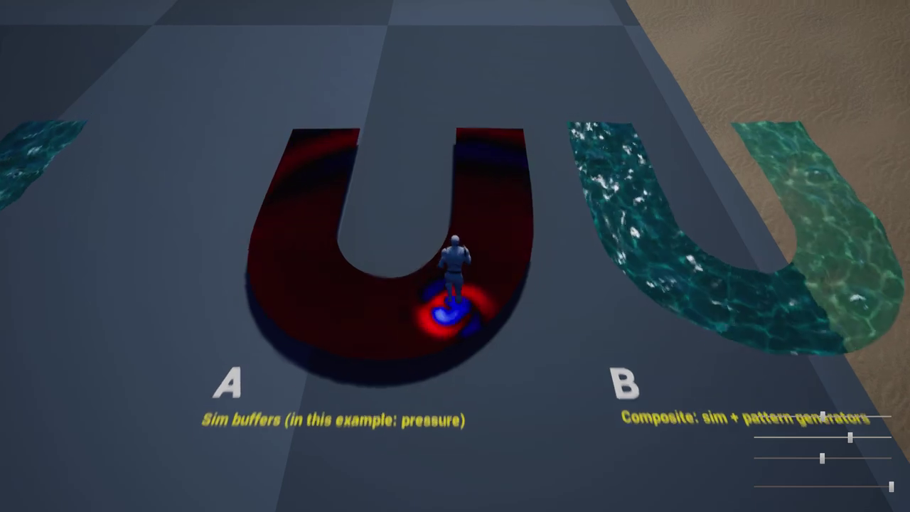
key(w)
key(s)
key(a)
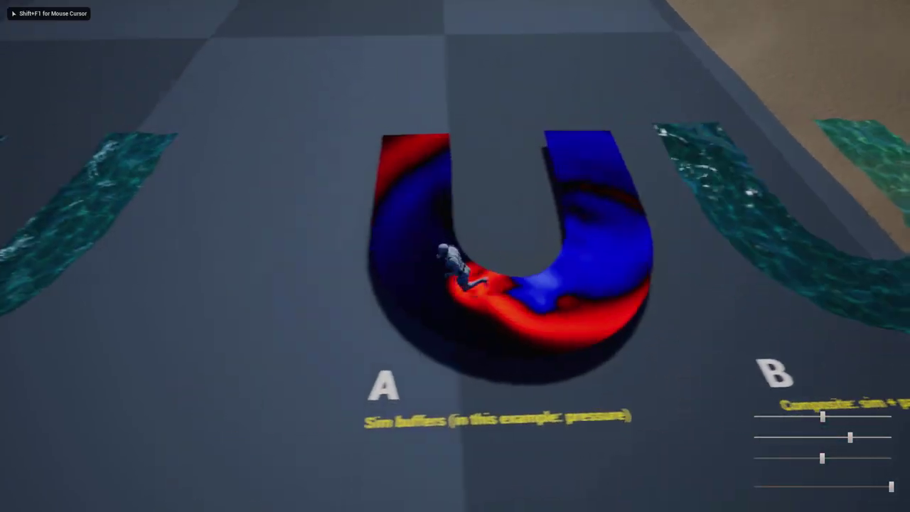
key(w)
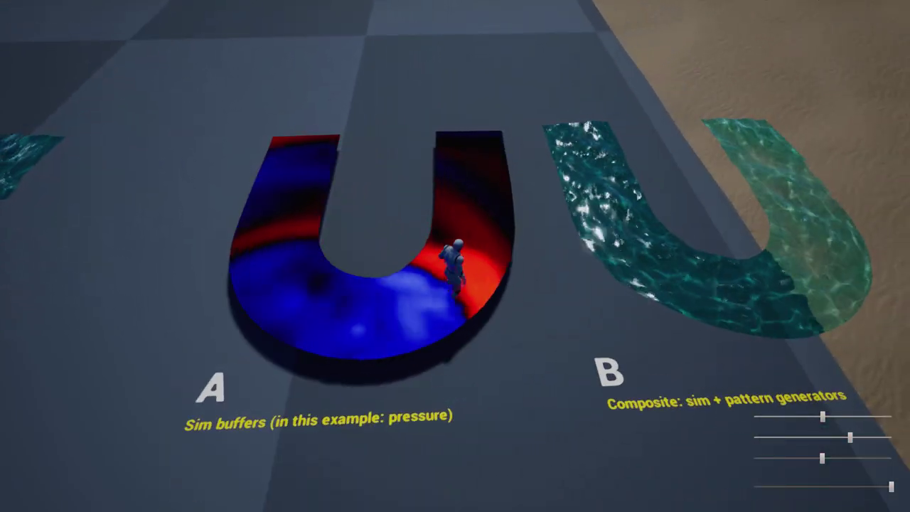
Run the character through Substage 4 river B while lowering the last on-screen slider, to observe the composite under different lighting.
key(d)
key(w)
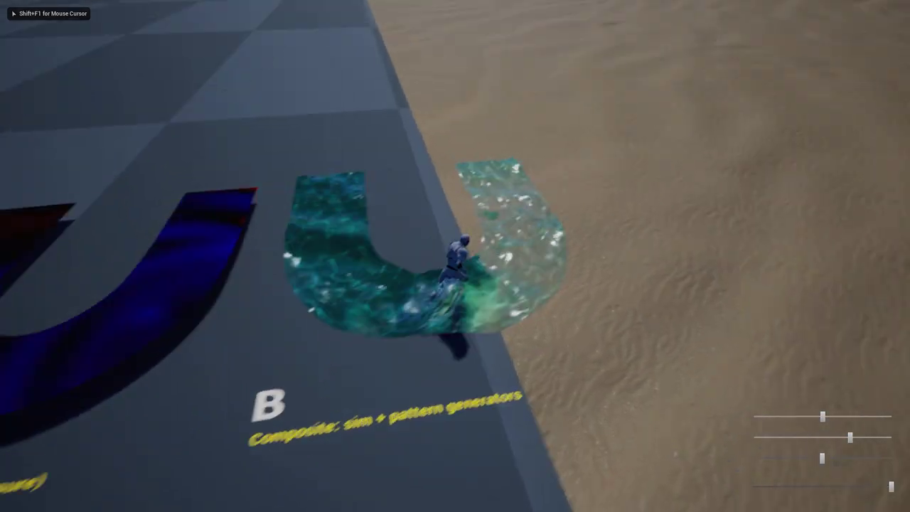
drag(891, 486, 766, 486)
key(w)
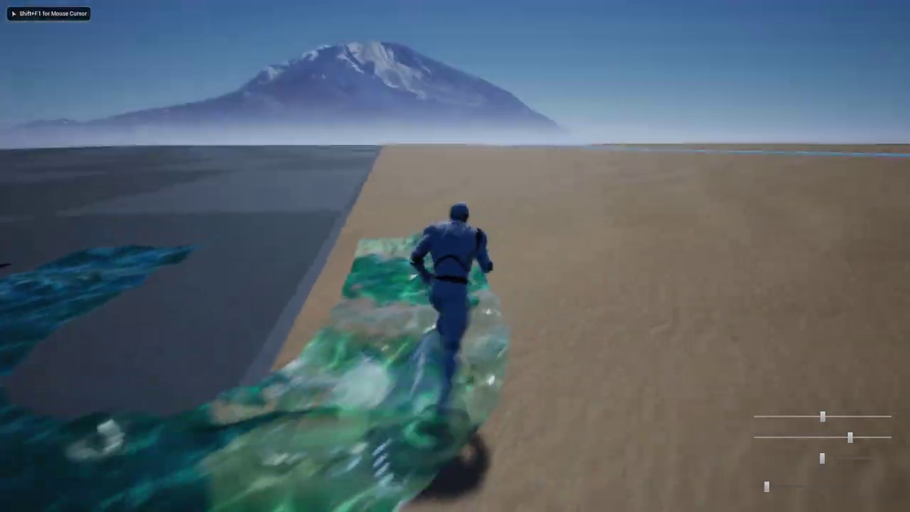
key(s)
key(a)
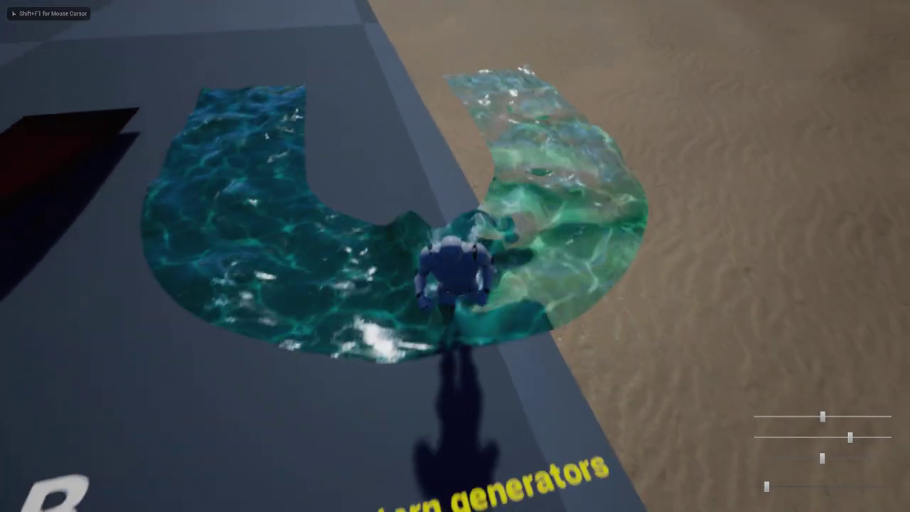
key(w)
key(d)
drag(766, 486, 784, 486)
key(d)
key(s)
key(a)
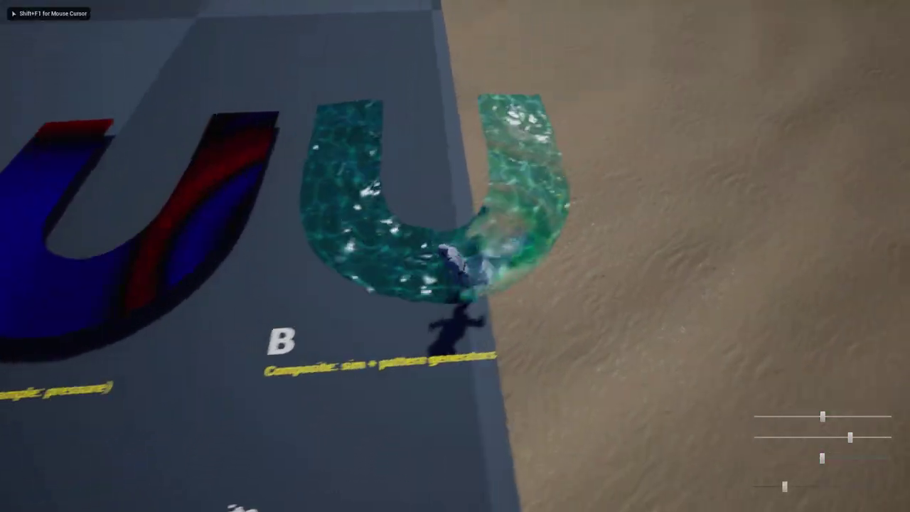
Run the character between Substage 4 rivers A and B to compare pressure buffer and composite, and stop the play session.
key(w)
key(a)
key(s)
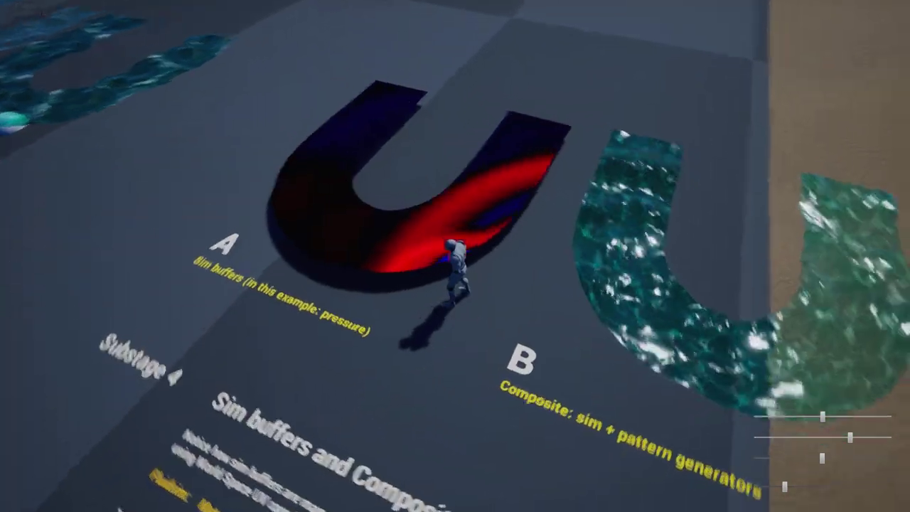
key(d)
key(w)
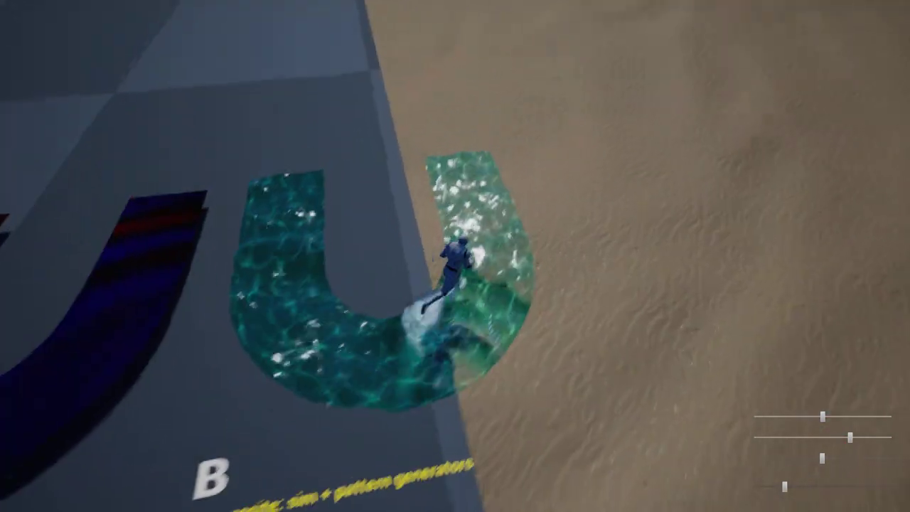
key(s)
key(a)
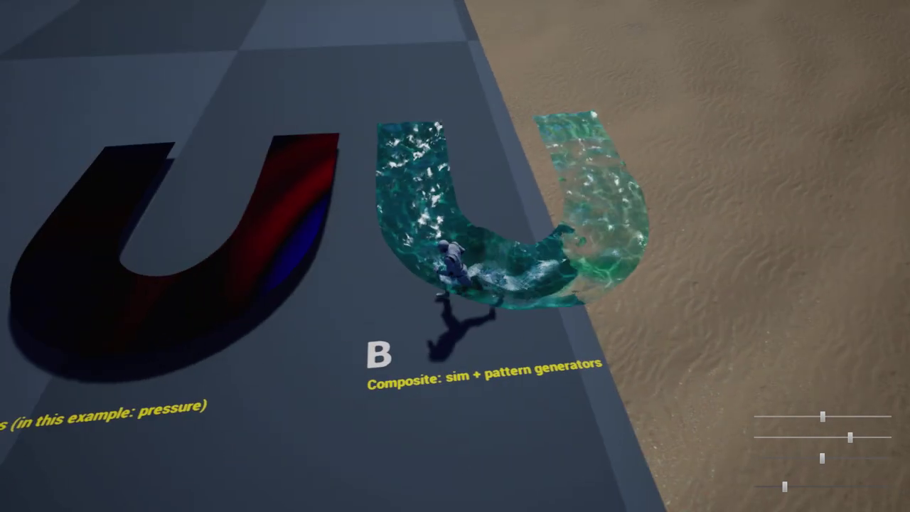
key(d)
key(a)
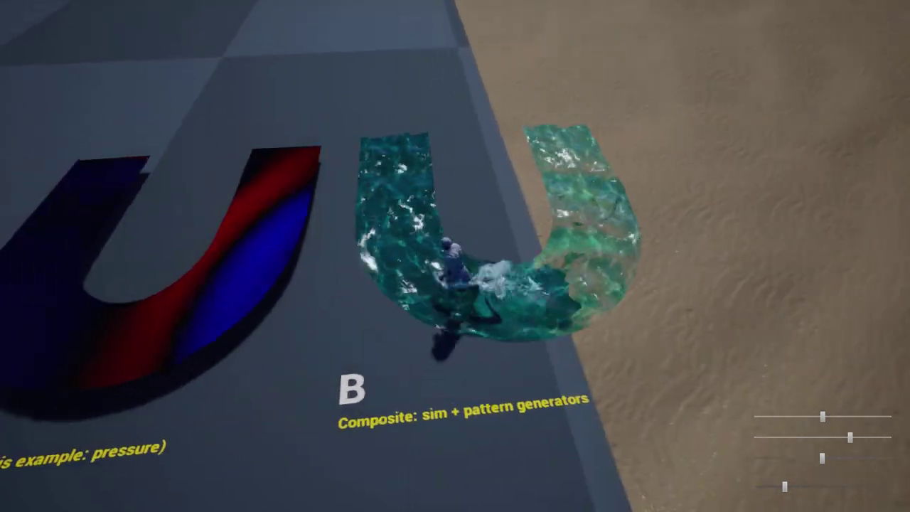
key(d)
key(s)
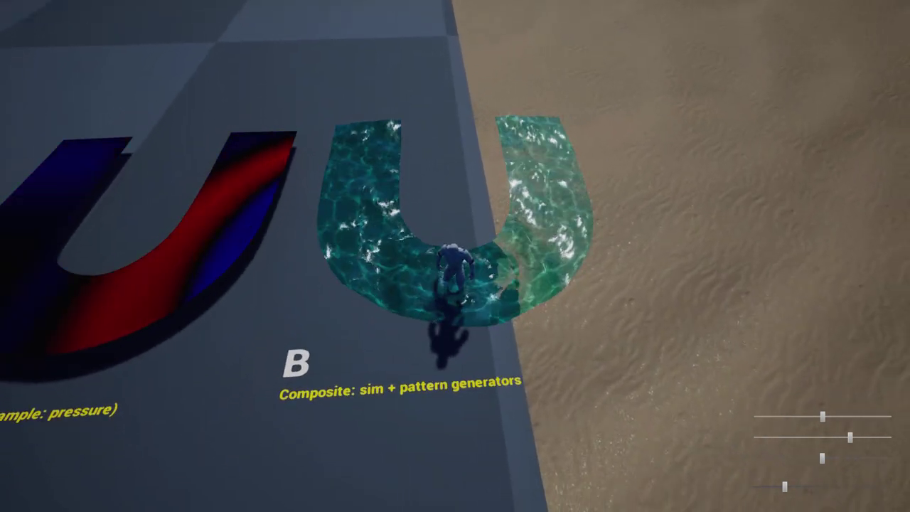
key(Escape)
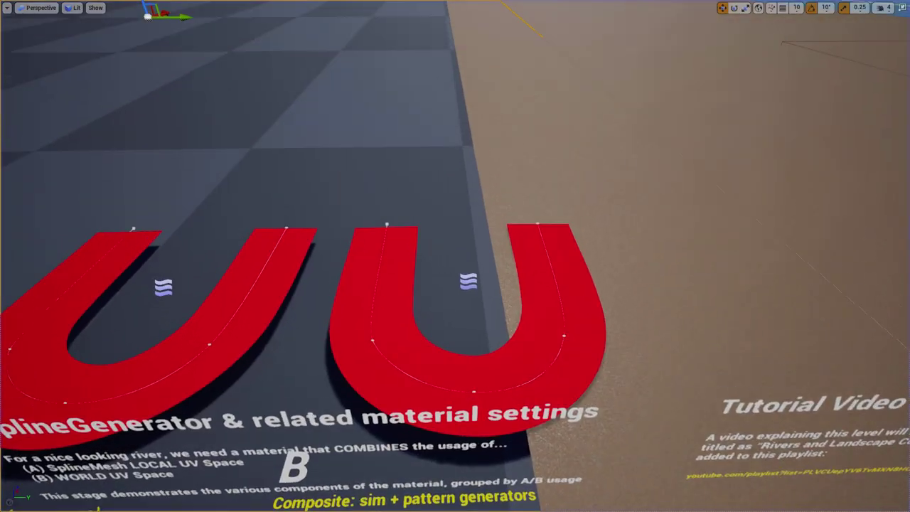
Examine the Substage 4 notes on sim buffers and composite, and survey the full row of river substages.
key(s)
key(w)
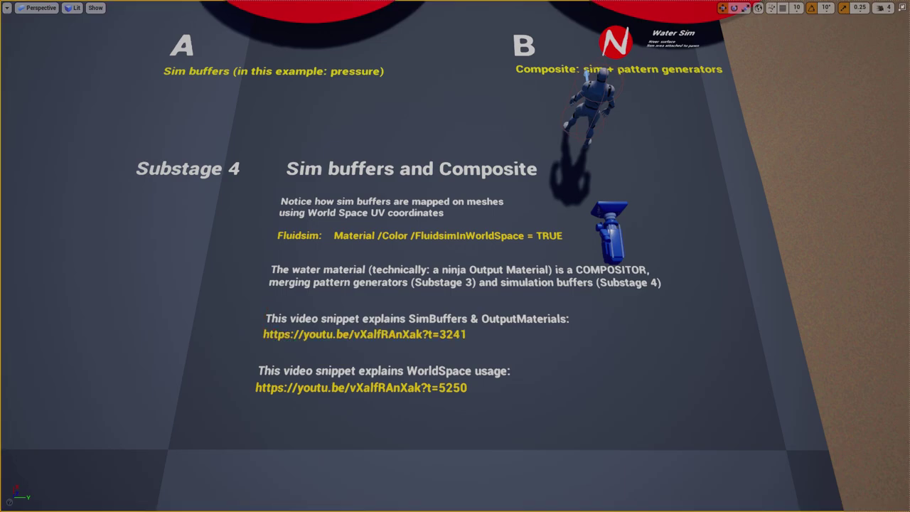
key(s)
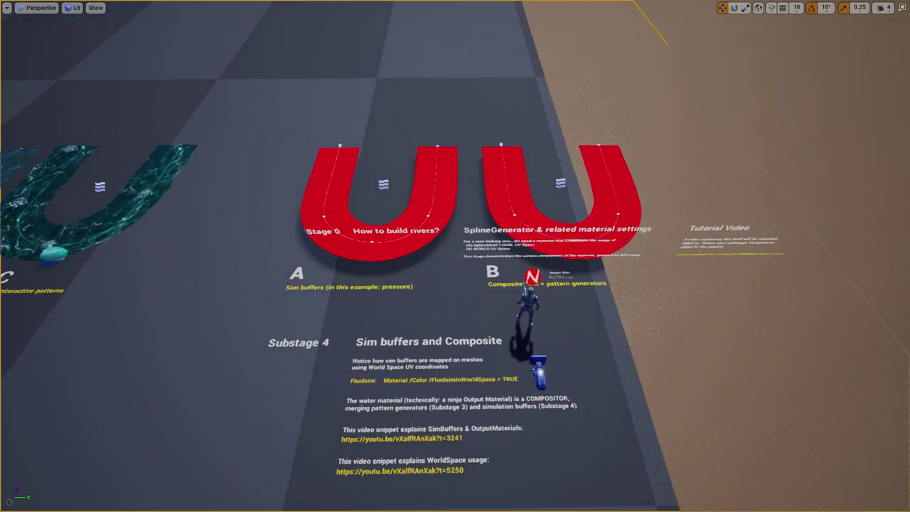
key(a)
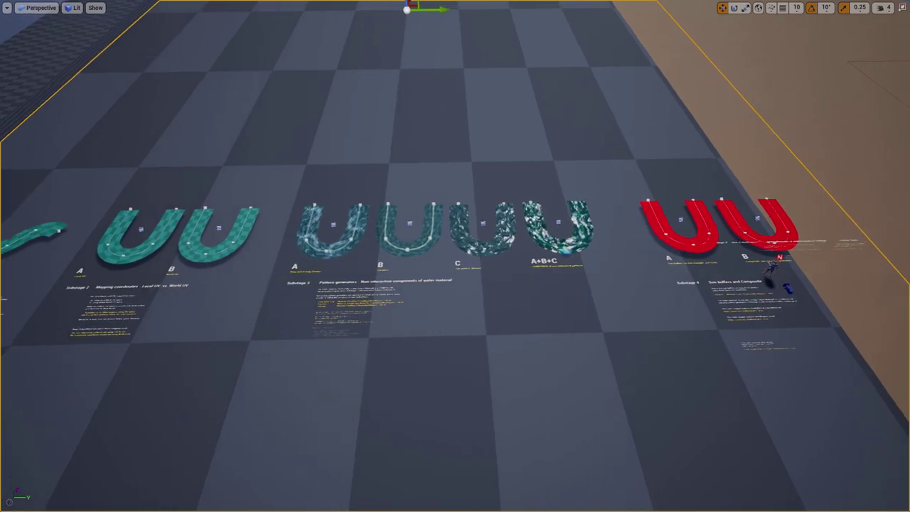
key(s)
key(a)
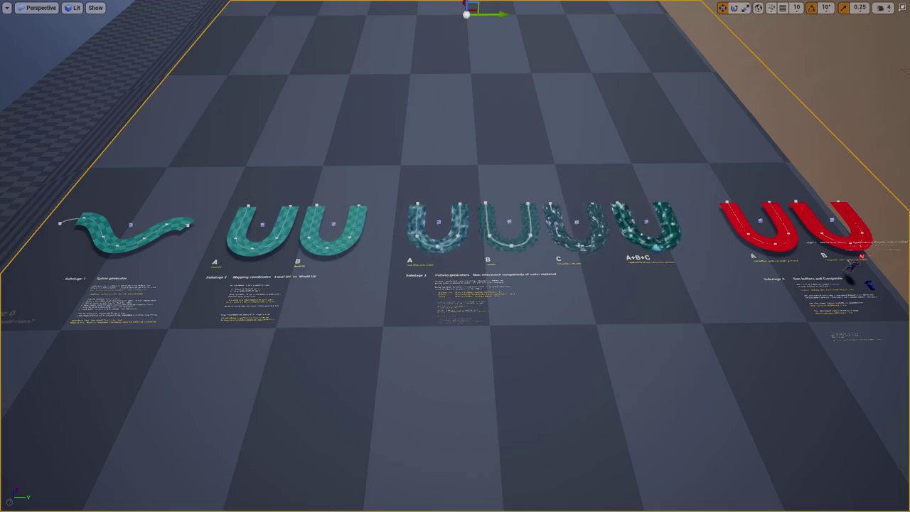
key(d)
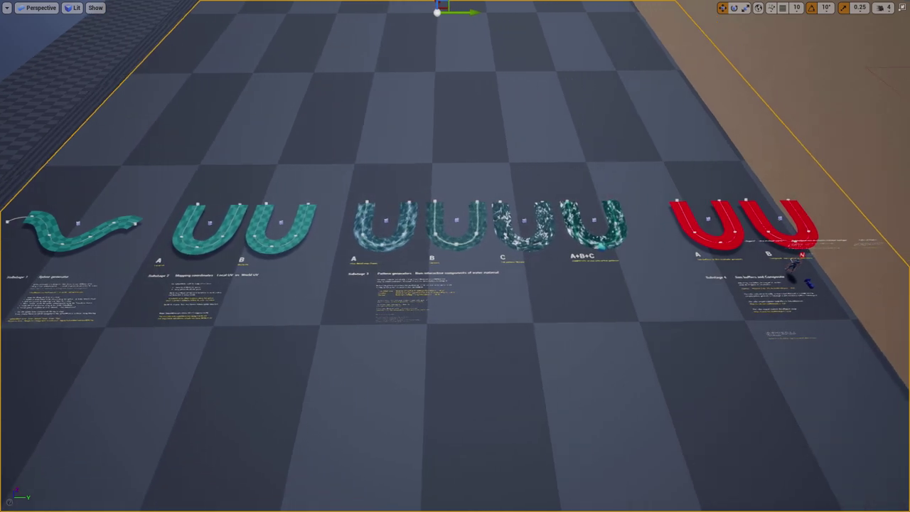
key(d)
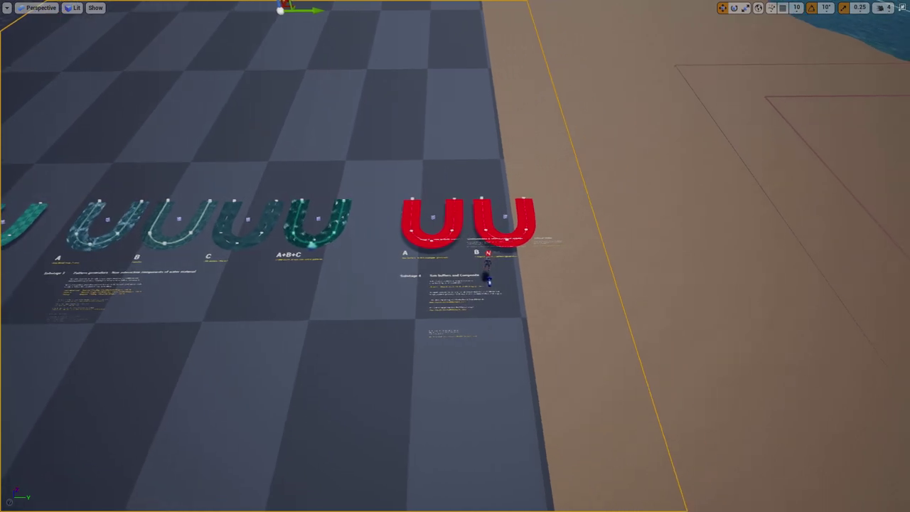
Go to the Stage 1 large scale river, frame its third-person character in the view, and clear the selection.
right_drag(455, 255, 515, 264)
key(w)
click(505, 229)
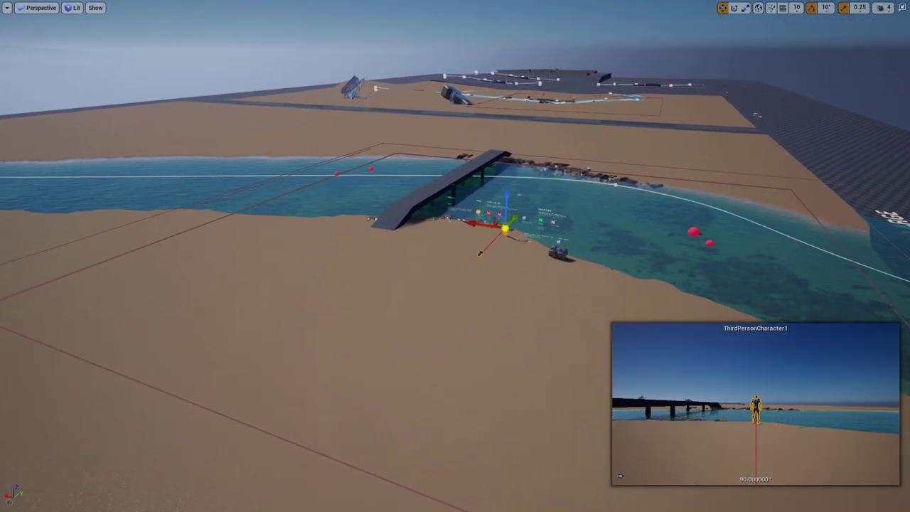
key(f)
key(alt+p)
key(Escape)
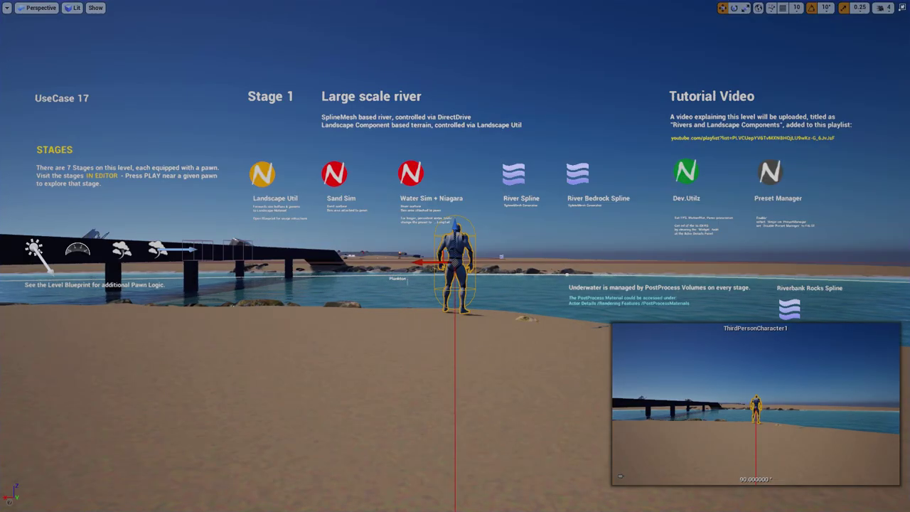
key(Escape)
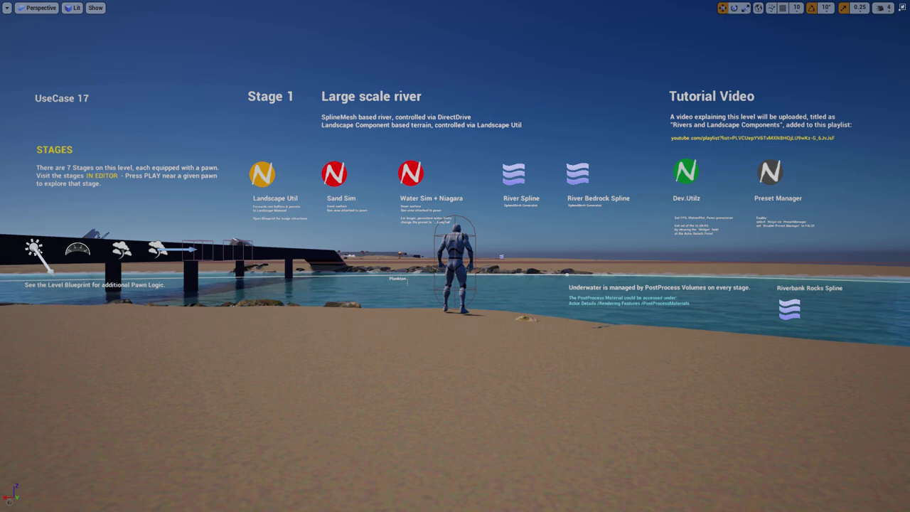
Select Stage 1's Water Sim + Niagara actor and play the level, running the character into the river to observe the water interaction.
click(411, 174)
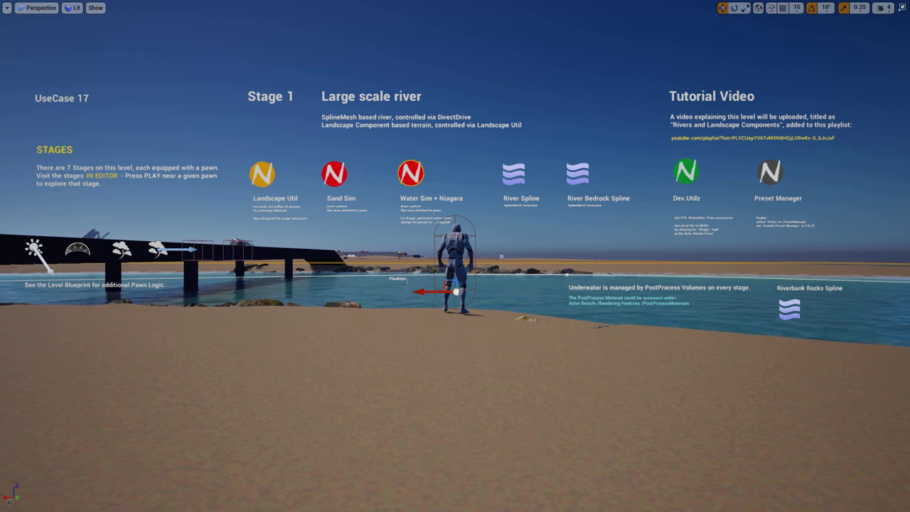
key(alt+p)
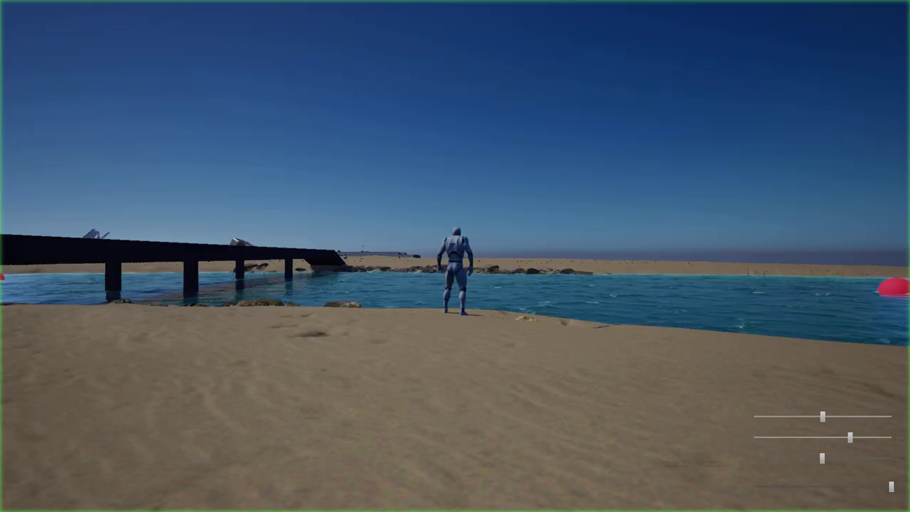
key(d)
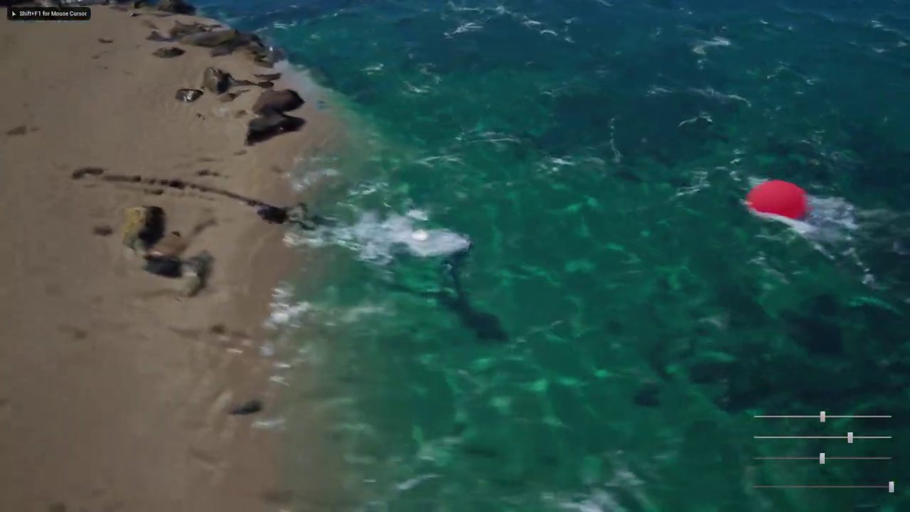
key(space)
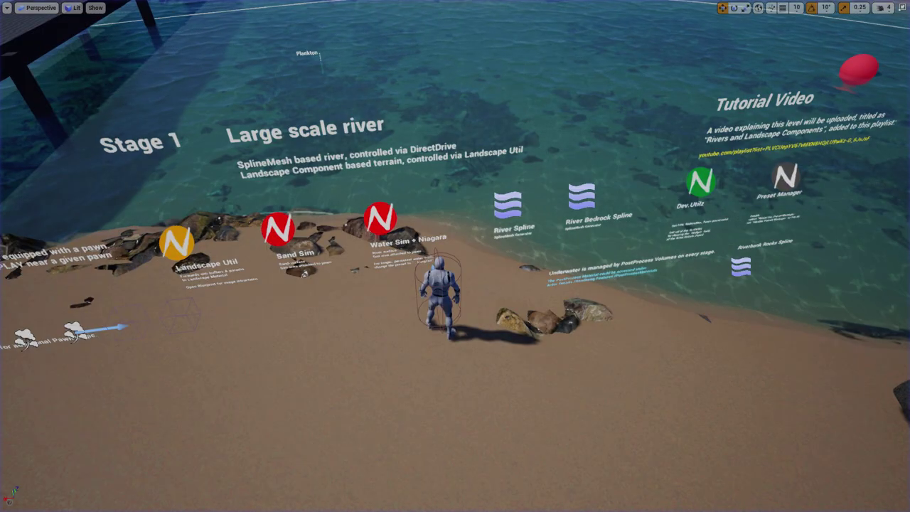
Leave full-screen view and locate M_UnderWaterPostProcess and its material instance in 014_ImprovedWorldSpace/MaterialsPostprocess.
key(F11)
click(37, 60)
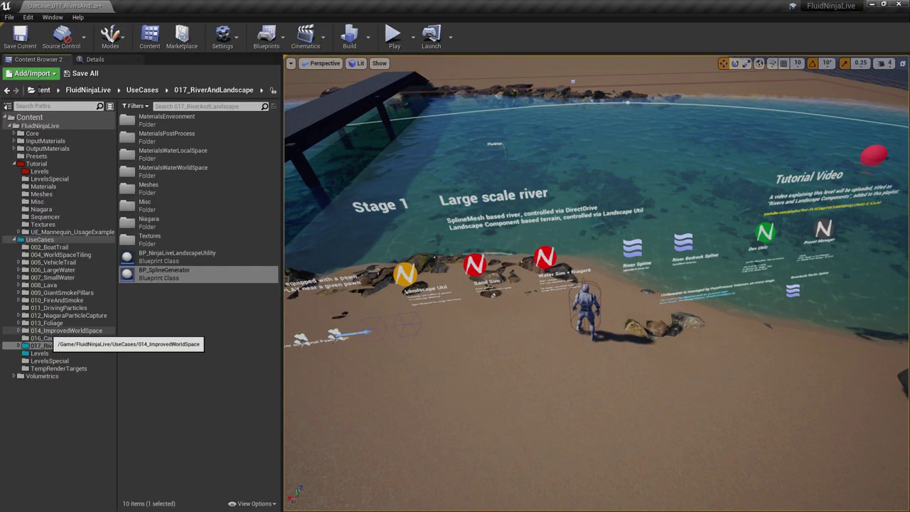
click(44, 331)
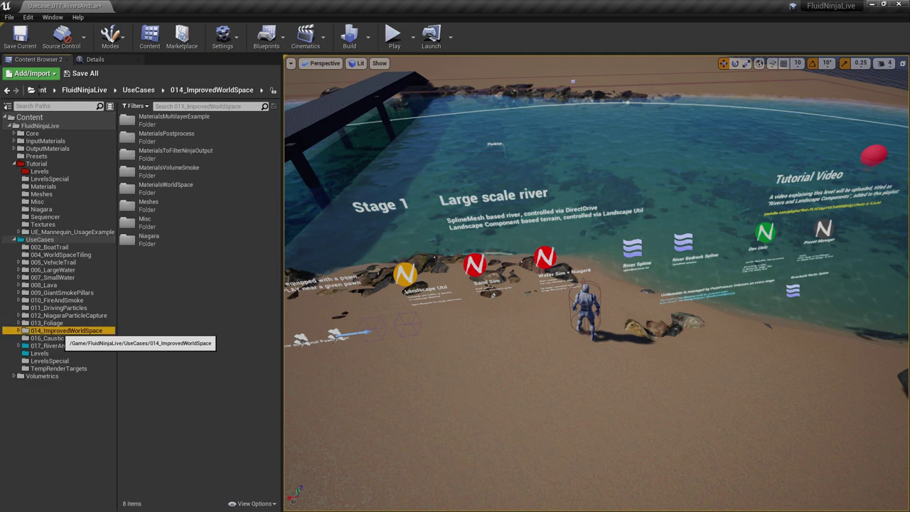
click(19, 330)
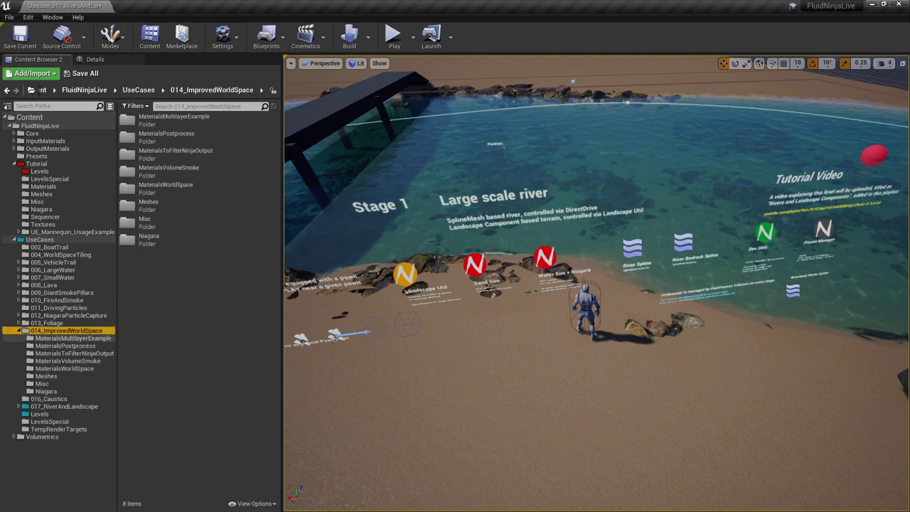
click(71, 346)
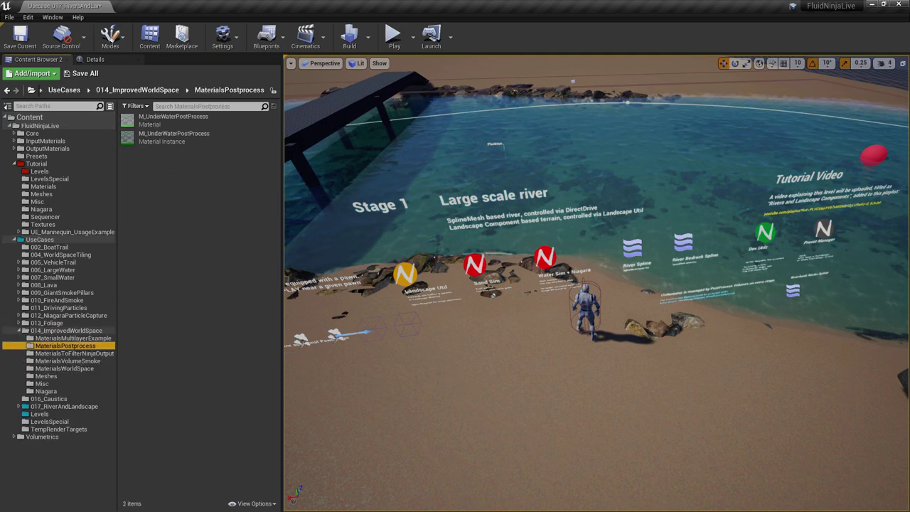
click(171, 119)
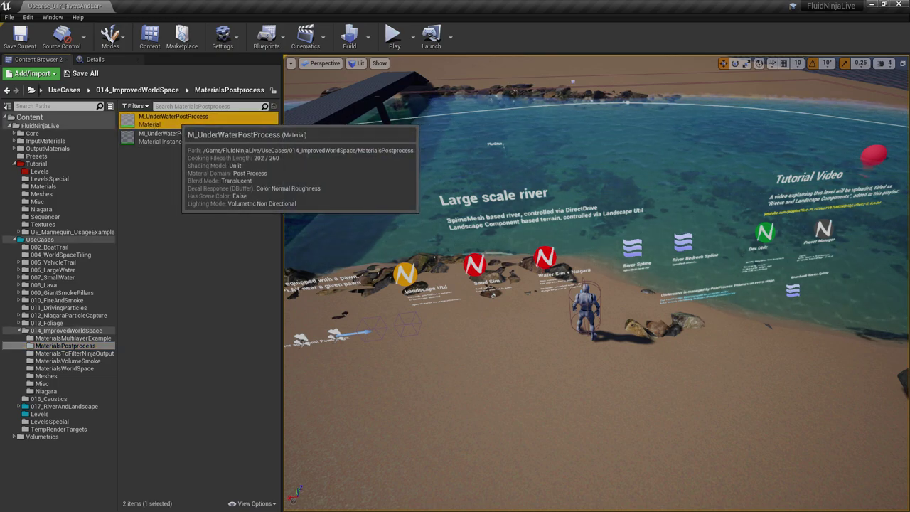
click(243, 138)
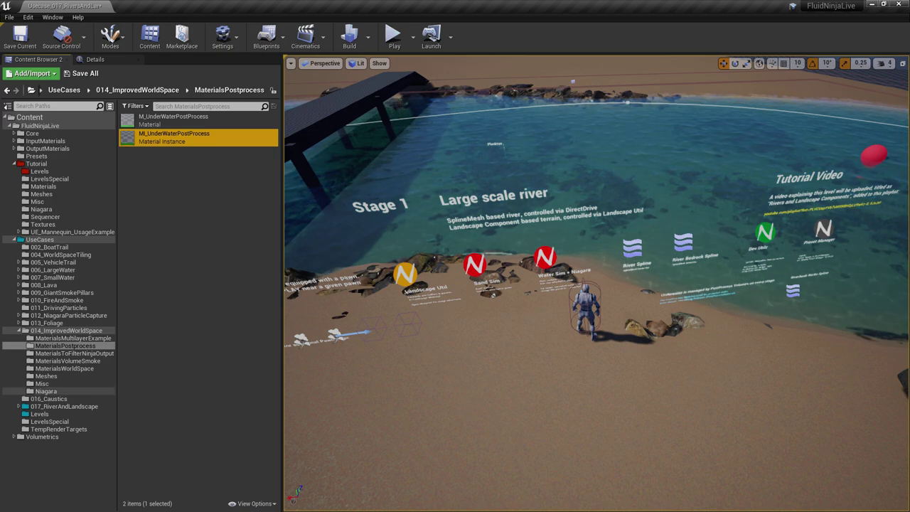
Browse the underwater caustics material instances in 017_RiverAndLandscape/MaterialsPostProcess, from LargeWater up to Blue.
double_click(64, 405)
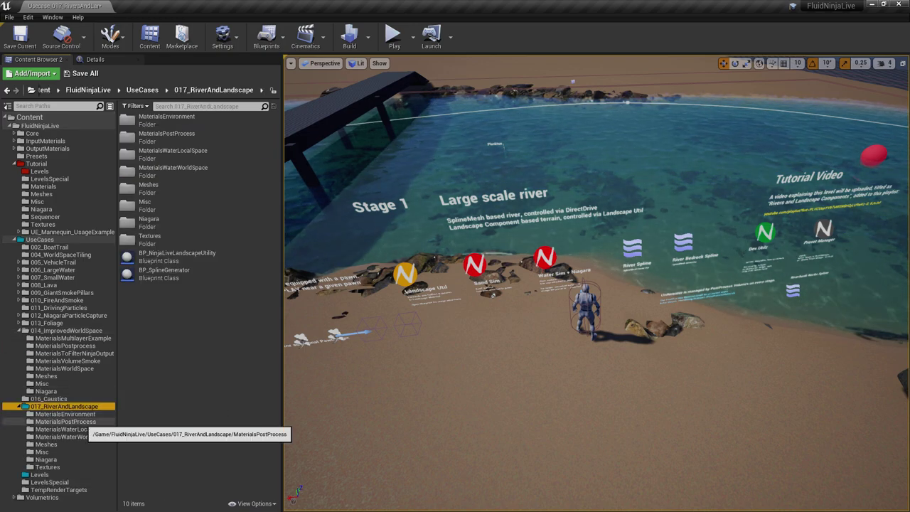
click(80, 422)
click(210, 206)
click(205, 187)
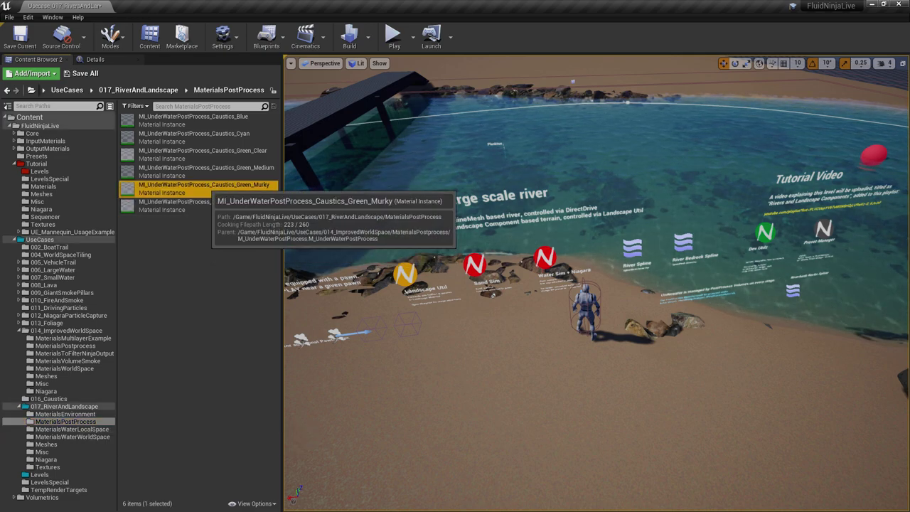
click(206, 171)
click(209, 153)
click(211, 135)
click(210, 117)
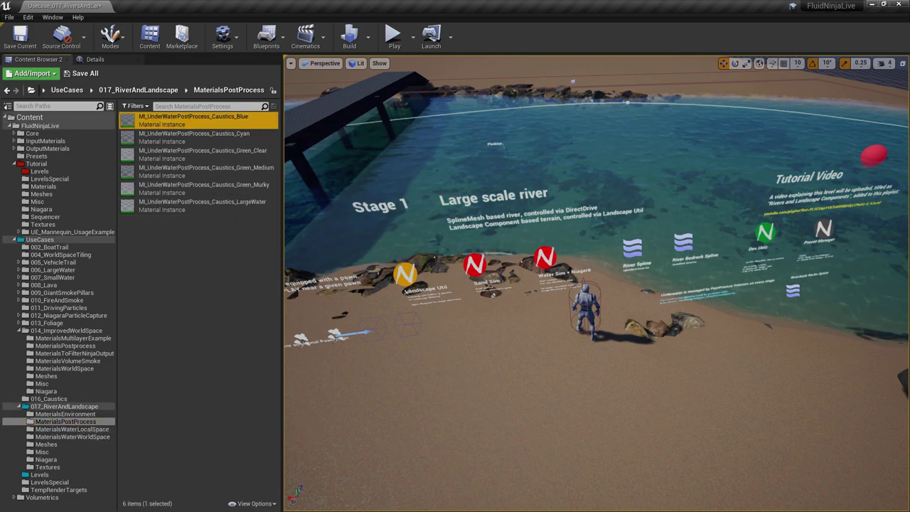
Select and frame the Stage 1 Water Sim + Niagara actor, and show its details.
click(544, 258)
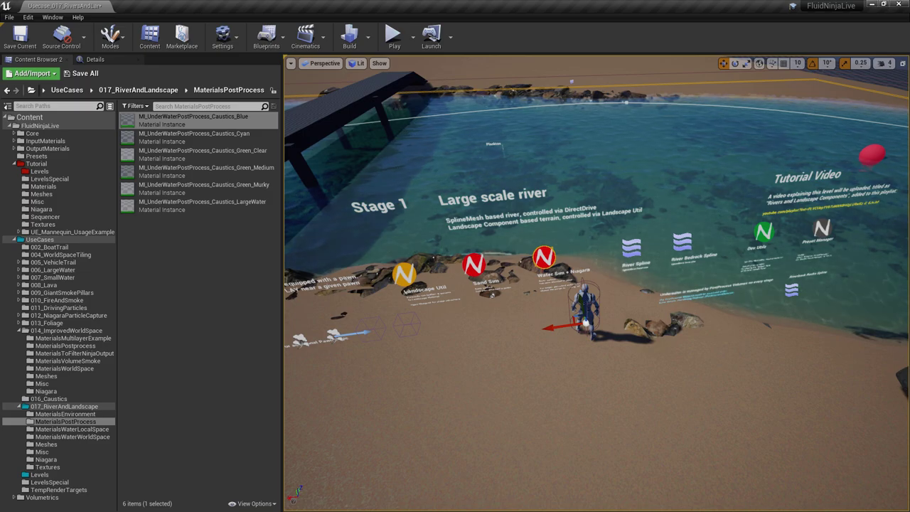
key(f)
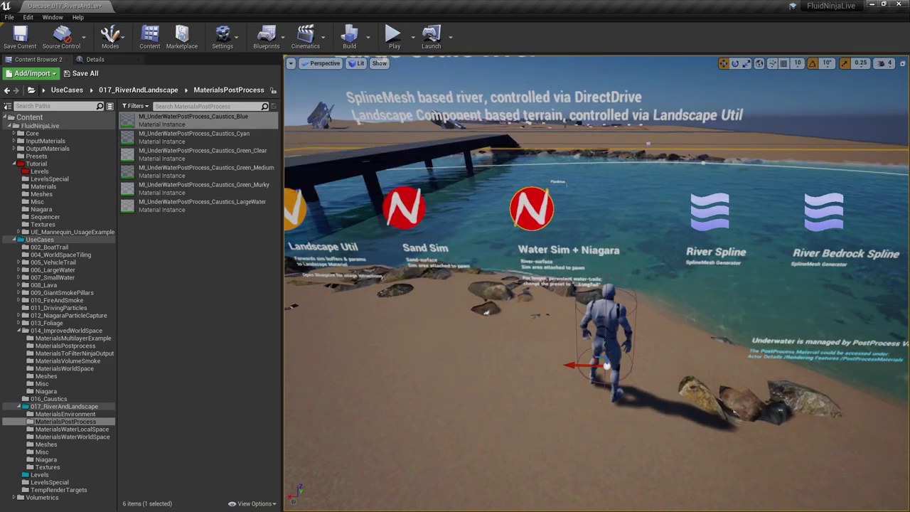
click(95, 59)
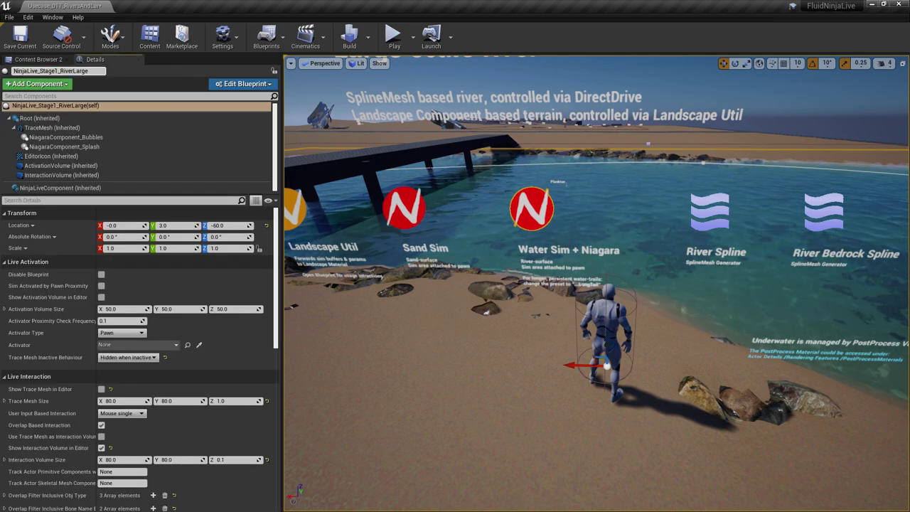
Inspect the Secondary Output Materials in the Live Generic settings of the Water Sim actor's NinjaLiveComponent.
click(85, 188)
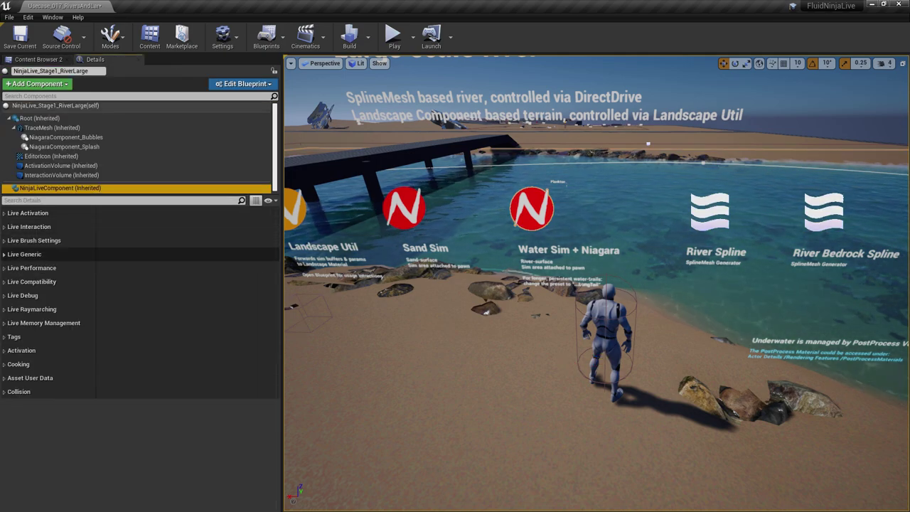
click(24, 254)
scroll(142, 328, down, 3)
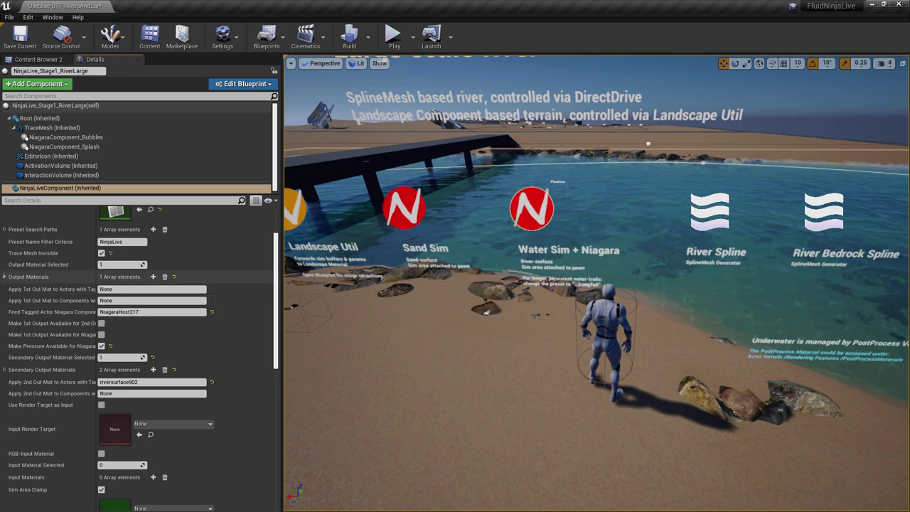
click(43, 370)
scroll(113, 355, down, 2)
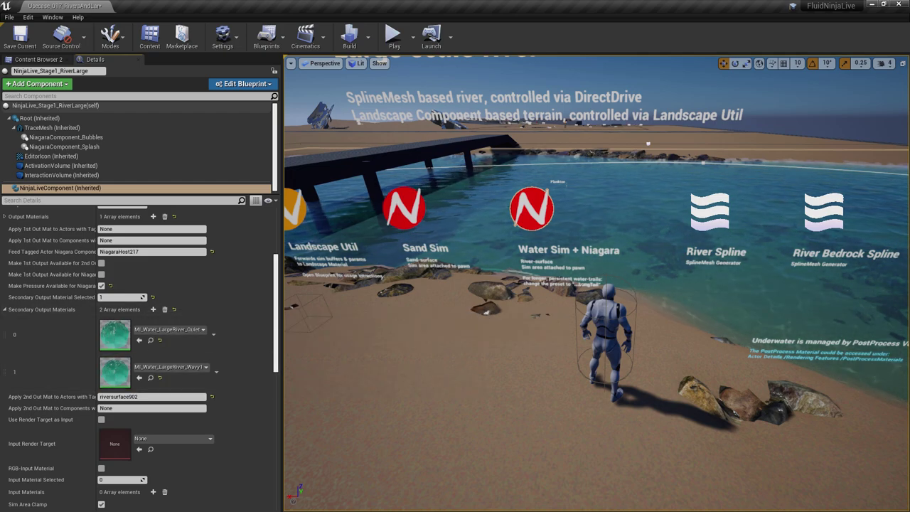
Select the Stage 1 Sand Sim actor, then the landscape, and survey the landscape's whole extent in full-screen view.
right_drag(597, 284, 432, 263)
click(573, 225)
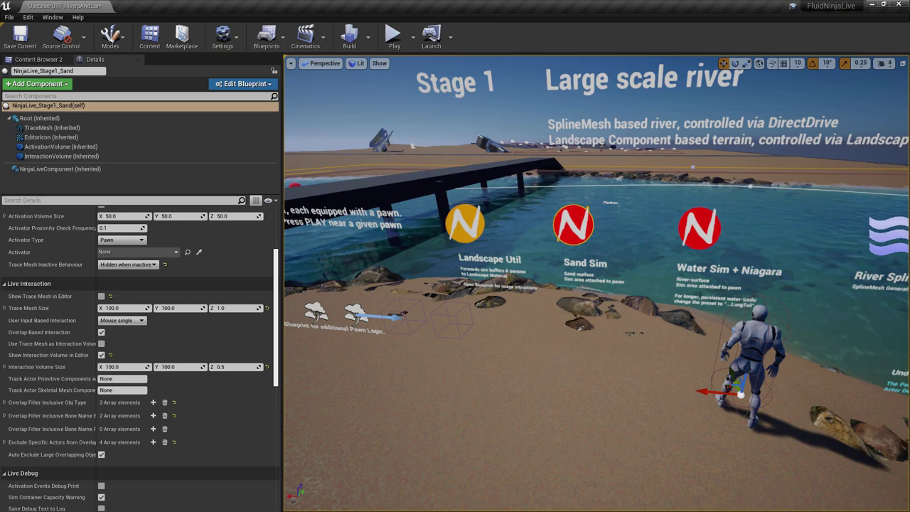
click(540, 398)
right_drag(540, 398, 377, 405)
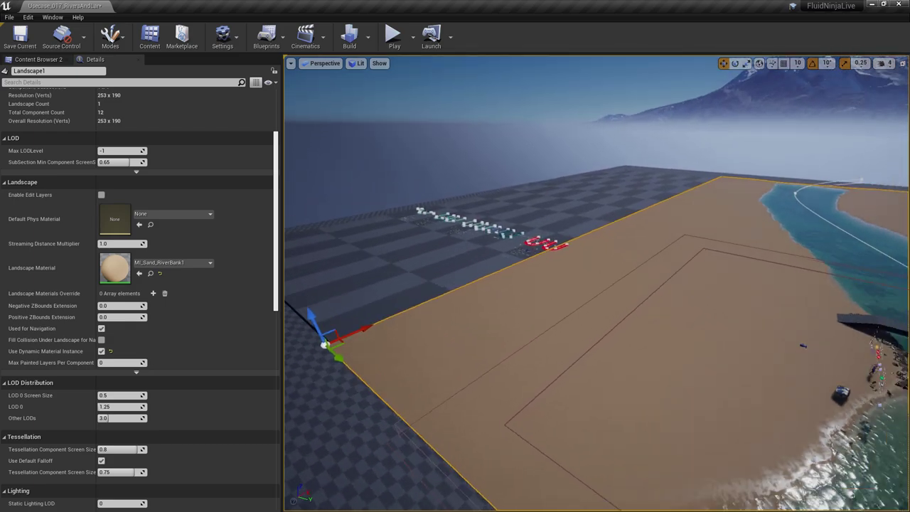
right_drag(524, 346, 518, 350)
key(F11)
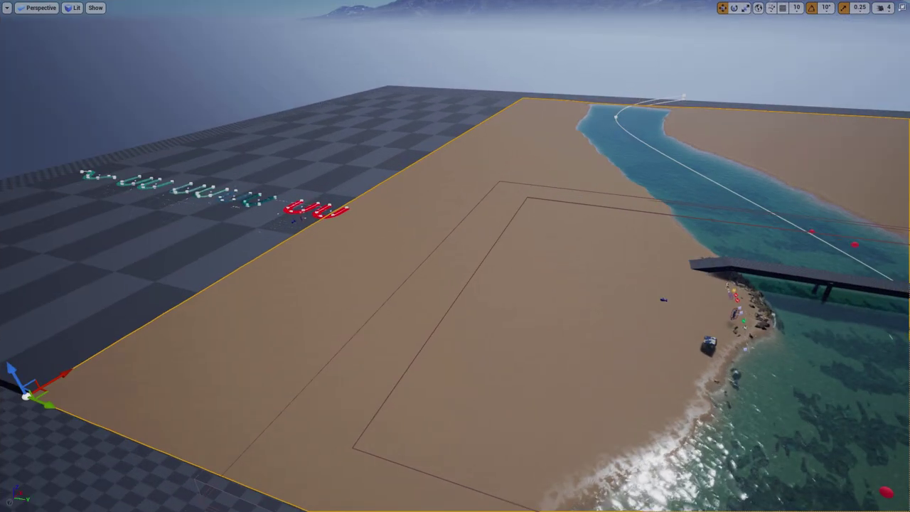
right_drag(455, 256, 497, 281)
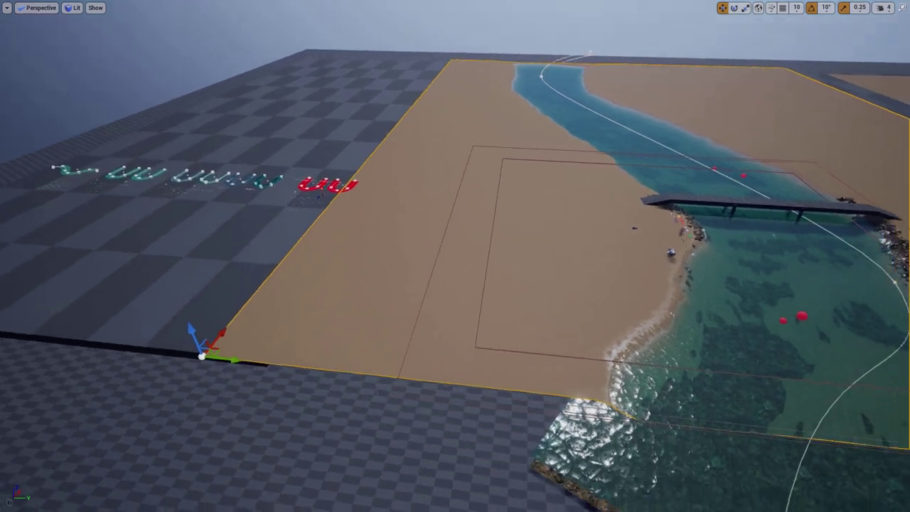
Move the selected landscape slightly and undo the move.
right_drag(517, 345, 517, 343)
drag(226, 325, 233, 359)
key(ctrl+z)
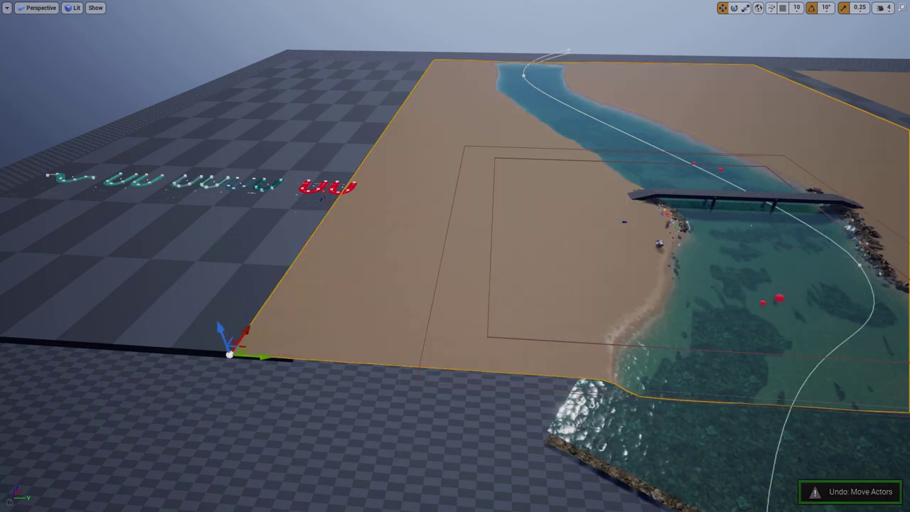
Select and frame the third-person character at Stage 1, then deselect it and leave full-screen view.
right_drag(455, 299, 527, 243)
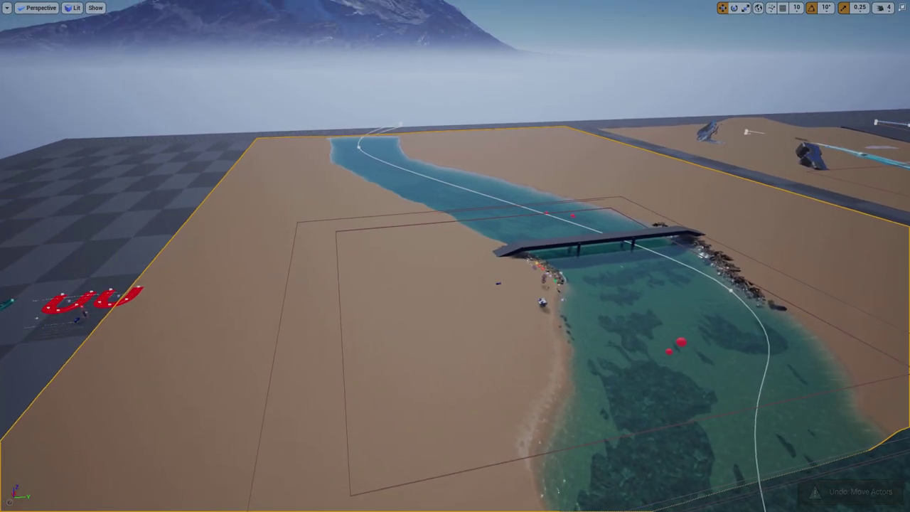
click(542, 303)
key(f)
right_drag(542, 303, 605, 302)
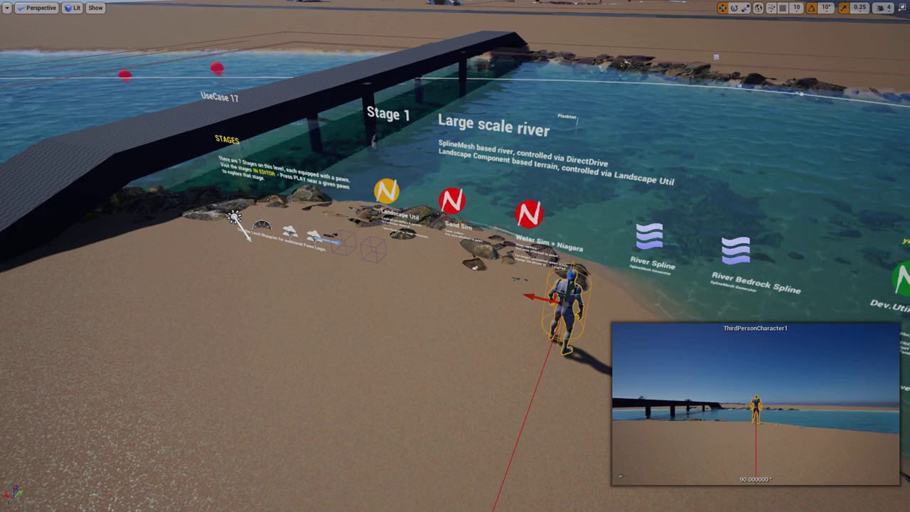
key(Escape)
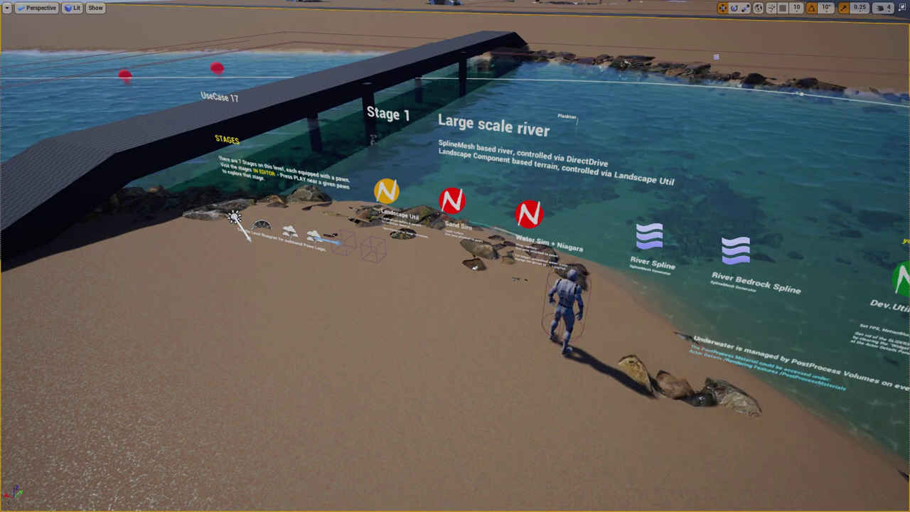
key(F11)
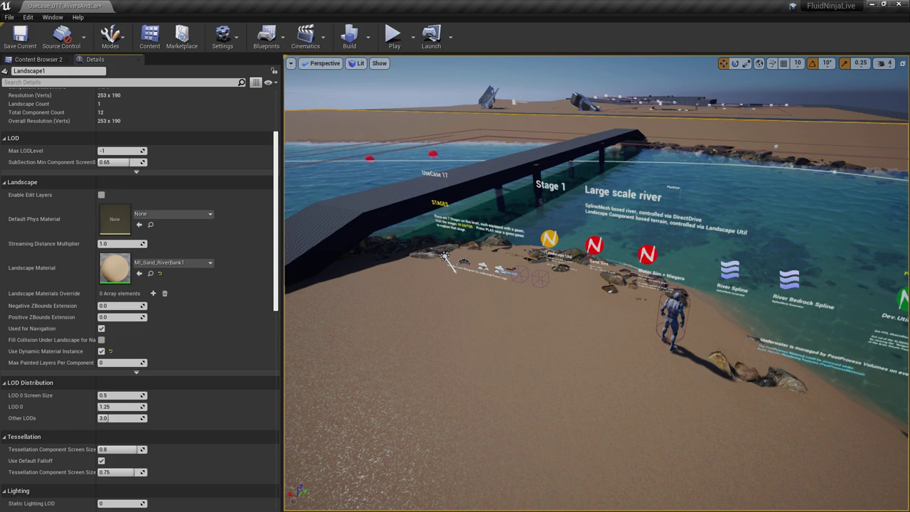
Select the Sand Sim actor, then the Landscape Util actor, and examine the utility's Sim Source and Sim Target actor tags.
click(594, 246)
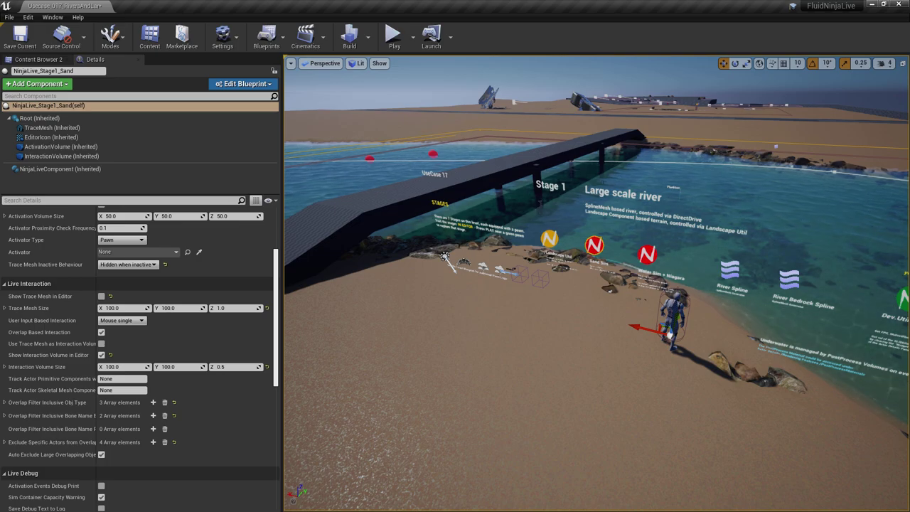
key(w)
right_drag(596, 284, 547, 249)
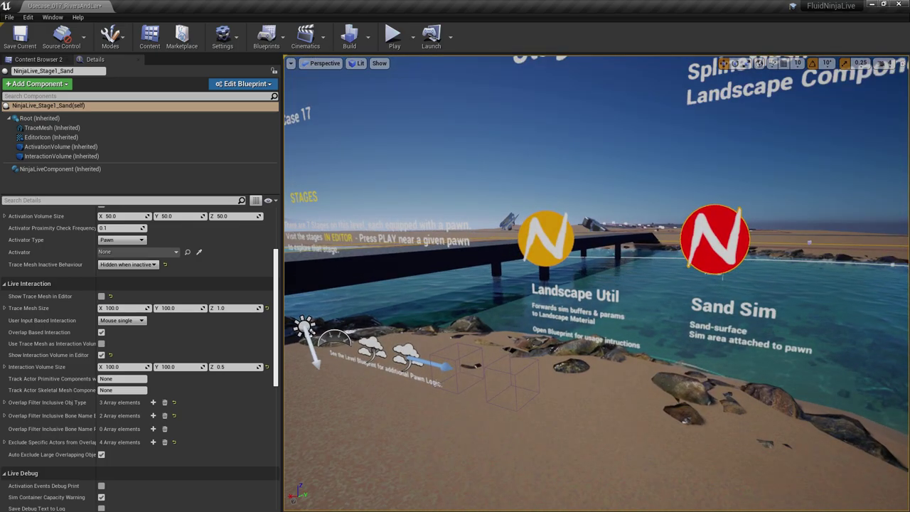
click(546, 238)
scroll(178, 284, up, 3)
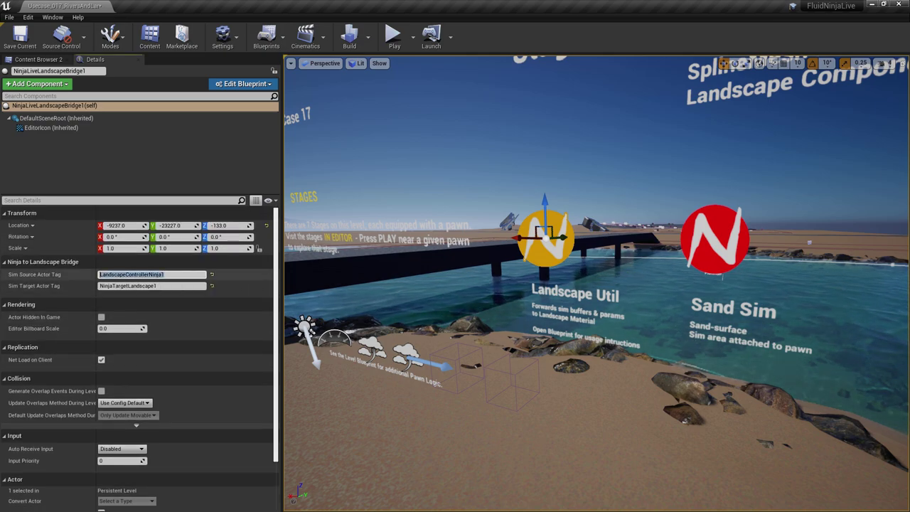
click(178, 274)
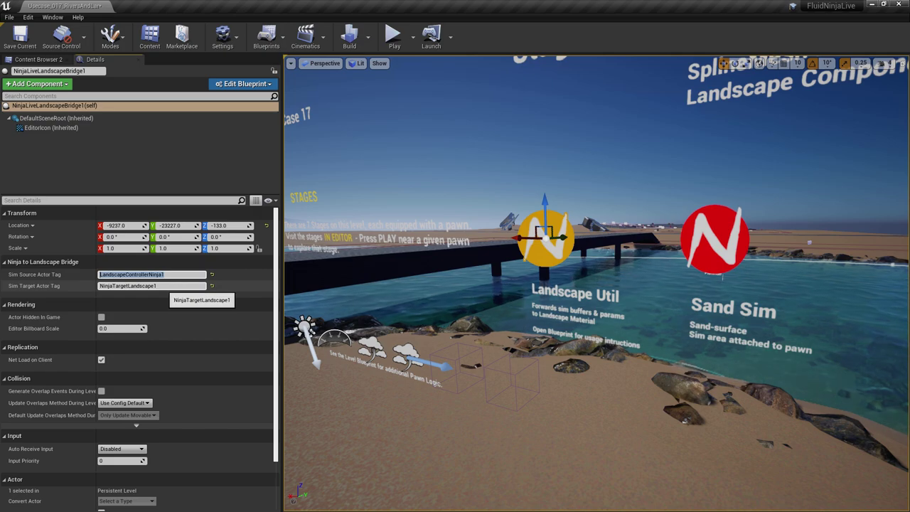
Filter the details by "tag" and compare the actor tags of the landscape, Sand Sim and Landscape Util.
click(490, 434)
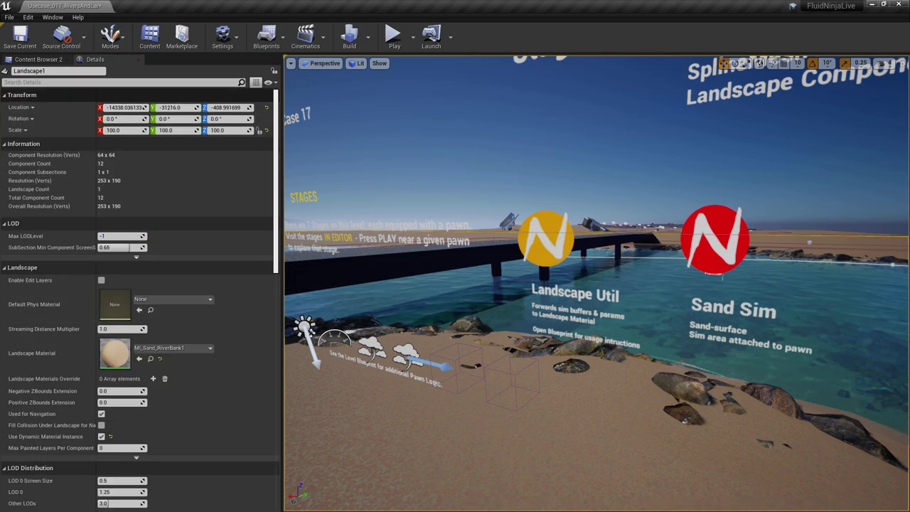
text(tag)
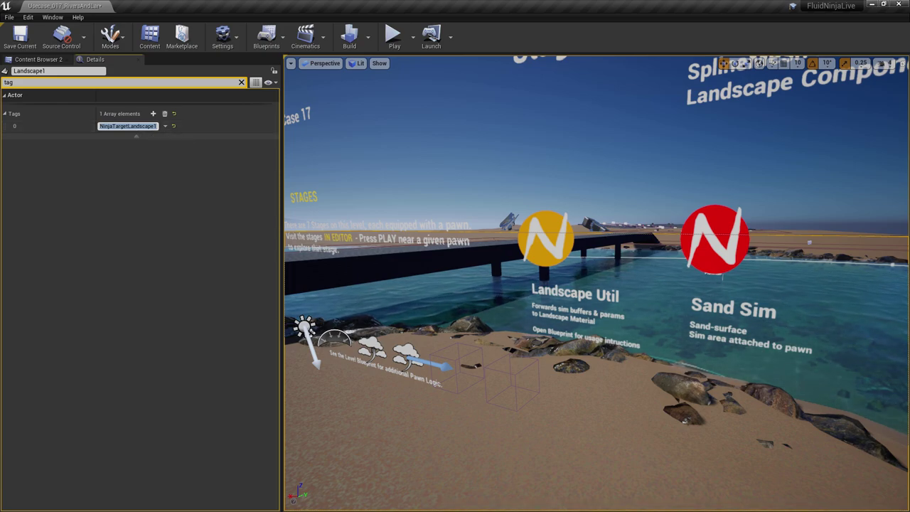
click(715, 242)
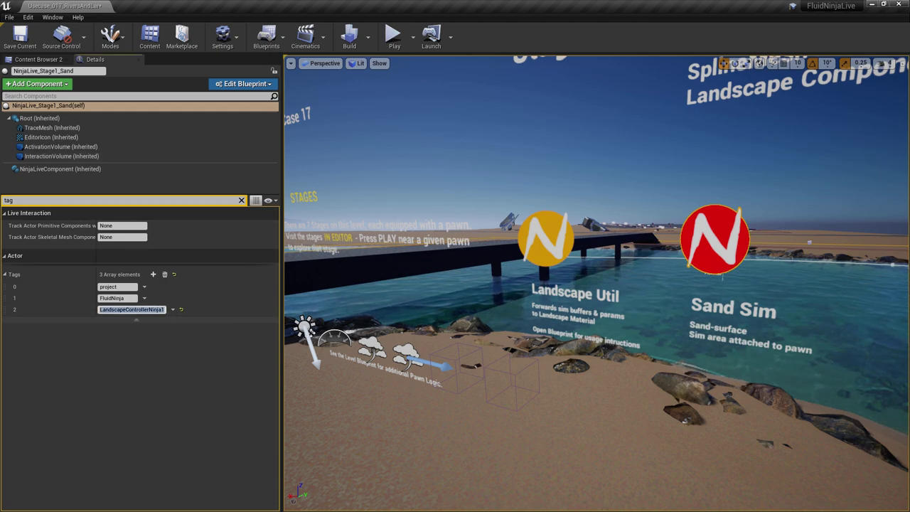
click(498, 442)
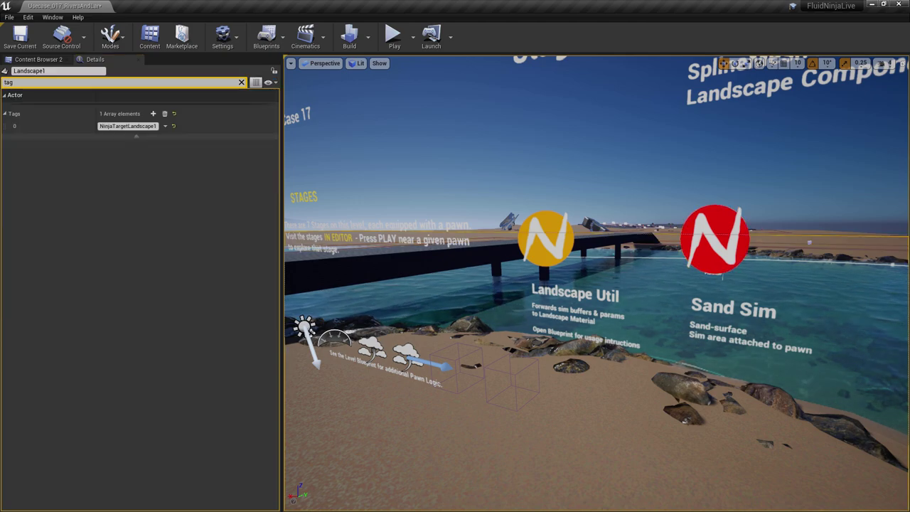
click(715, 240)
click(545, 229)
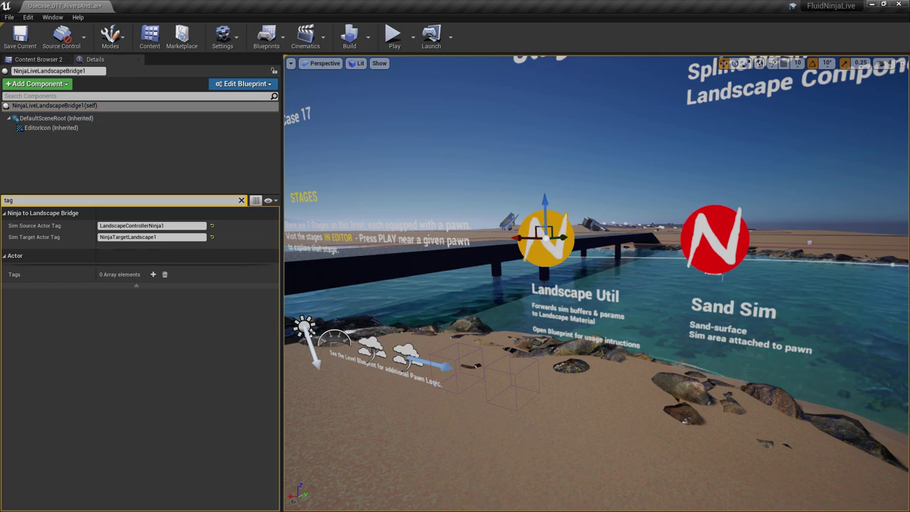
Open the BP_NinjaLiveLandscapeUtility blueprint, read the Landscape Utility v1.0 notes and setup steps in its event graph, and close it.
click(243, 84)
click(244, 103)
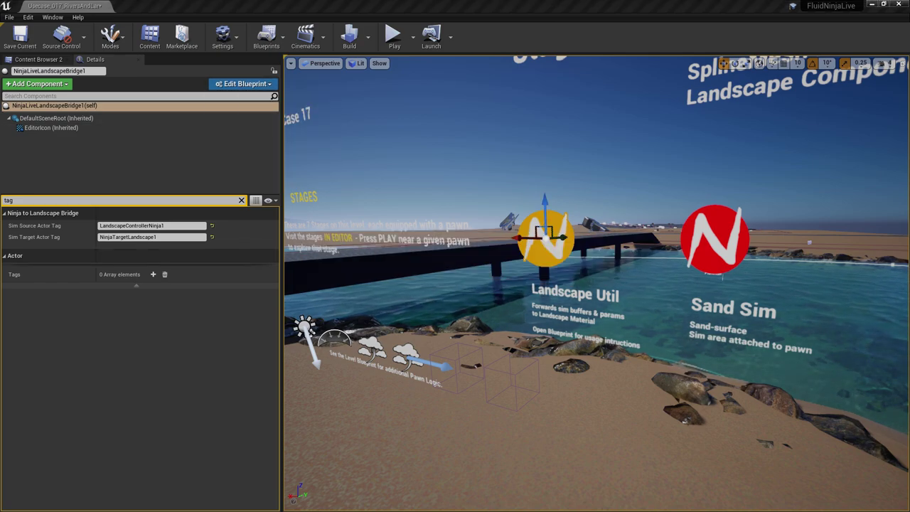
scroll(303, 195, up, 7)
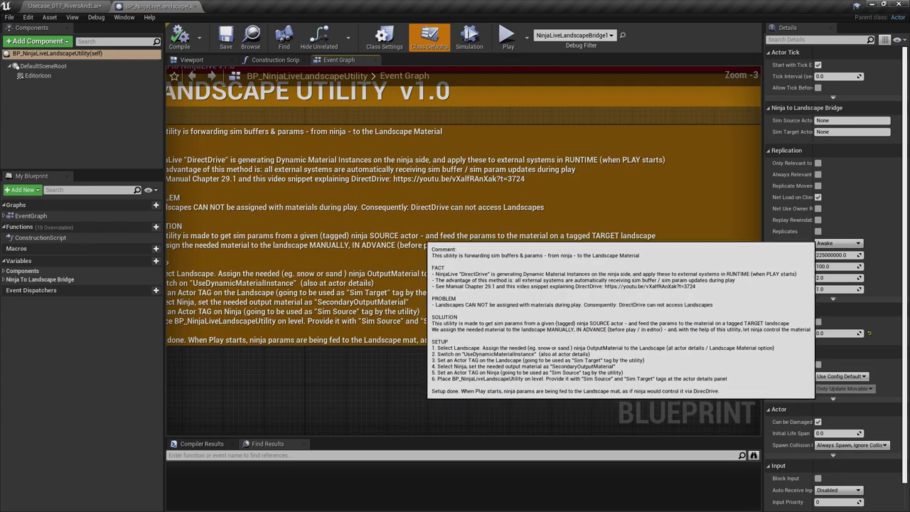
right_drag(408, 298, 421, 325)
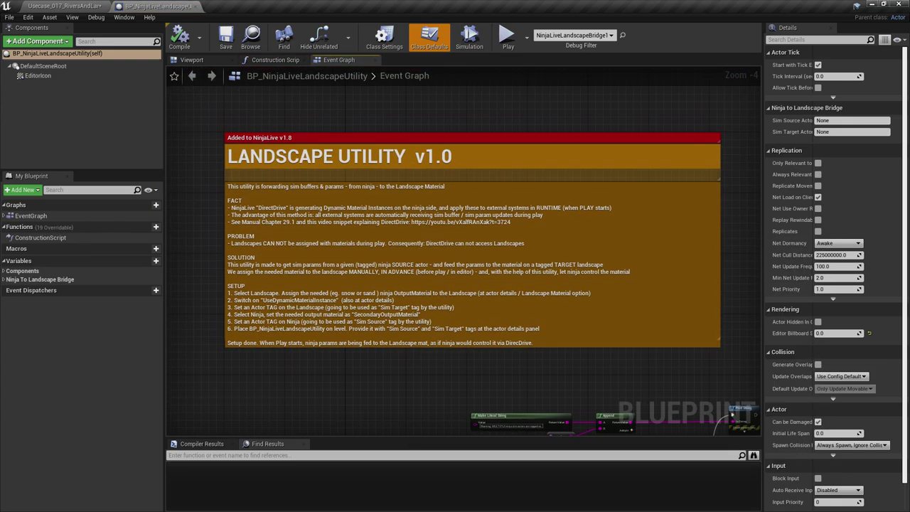
scroll(443, 347, up, 3)
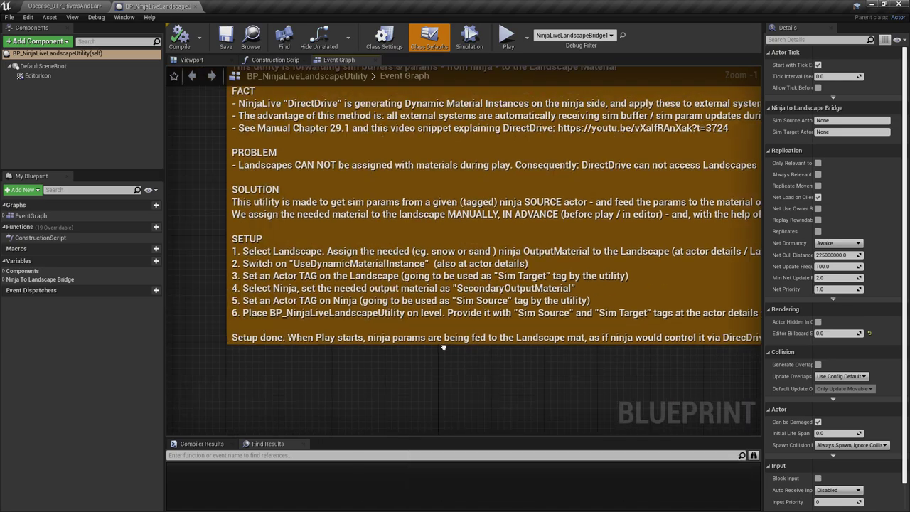
right_drag(443, 347, 379, 362)
scroll(380, 363, down, 2)
right_drag(447, 380, 370, 371)
scroll(383, 392, down, 1)
scroll(375, 411, down, 1)
scroll(369, 374, up, 1)
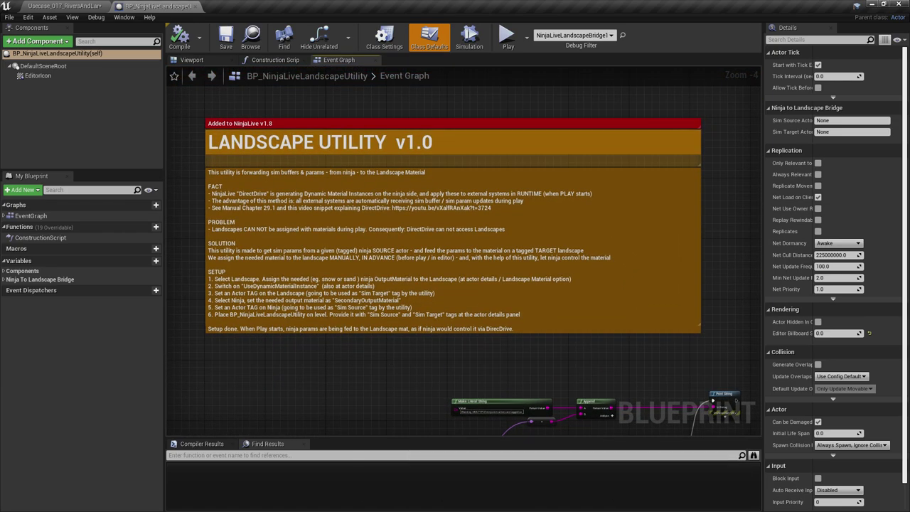
click(195, 6)
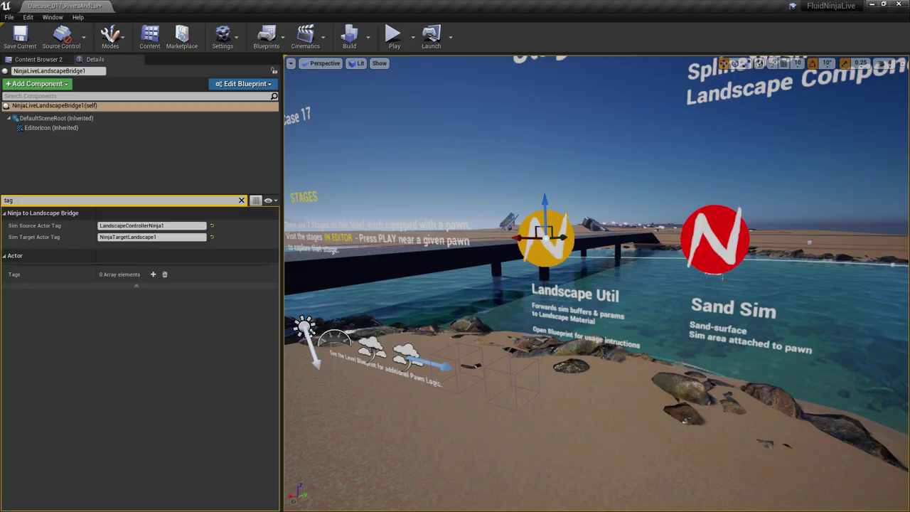
Play the level in full-screen view and run the character over the Stage 1 sand to leave tracks.
key(Escape)
key(F11)
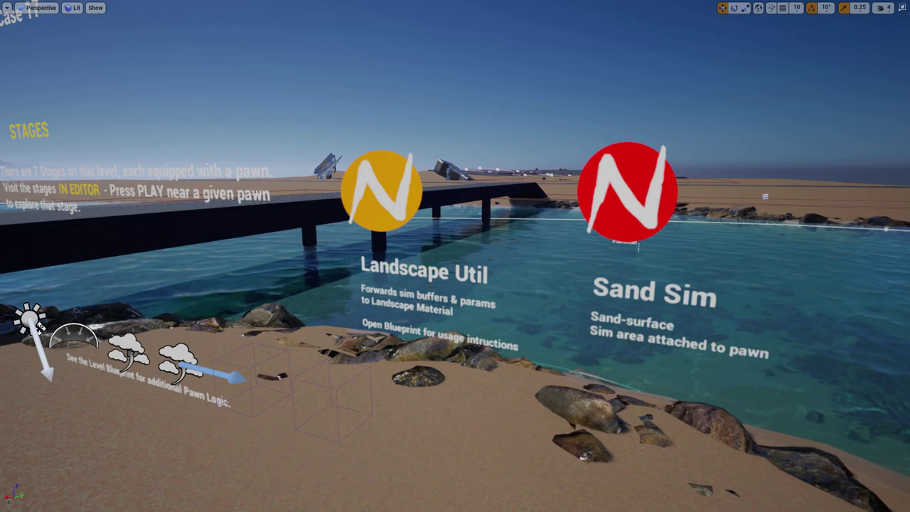
key(alt+p)
key(w)
key(a)
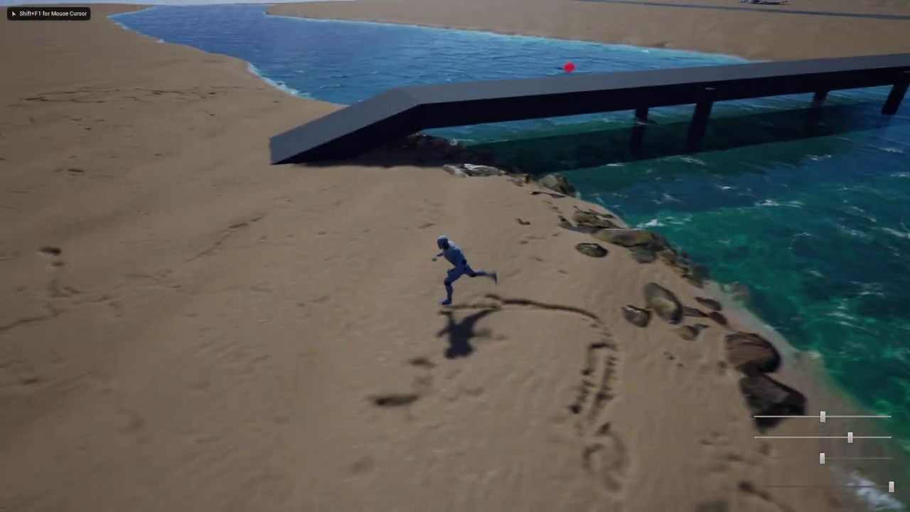
key(s)
key(w)
key(d)
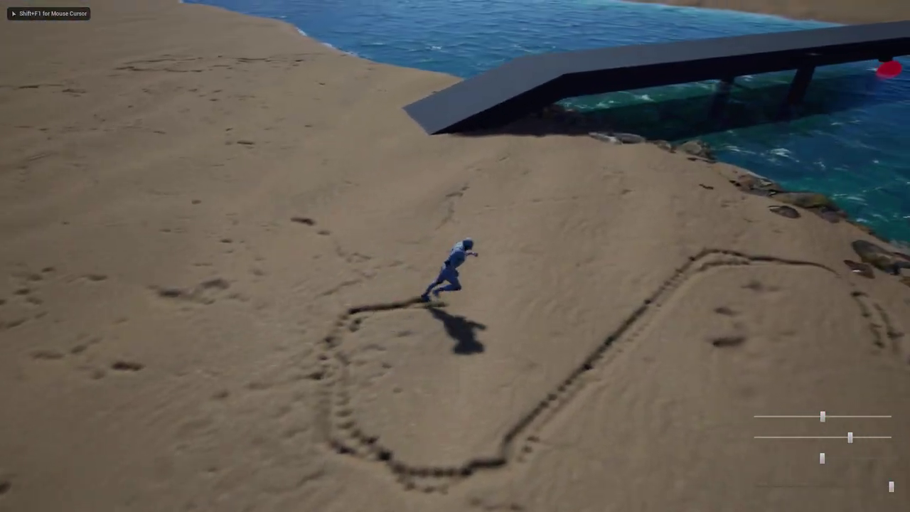
Run the character from the sand into the river and back toward the bank, viewing the water surface and underwater effects.
key(s)
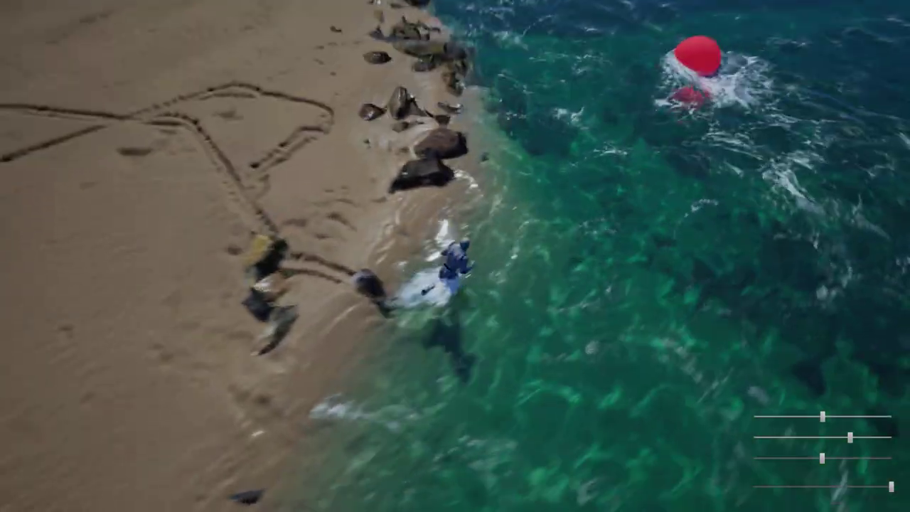
key(w)
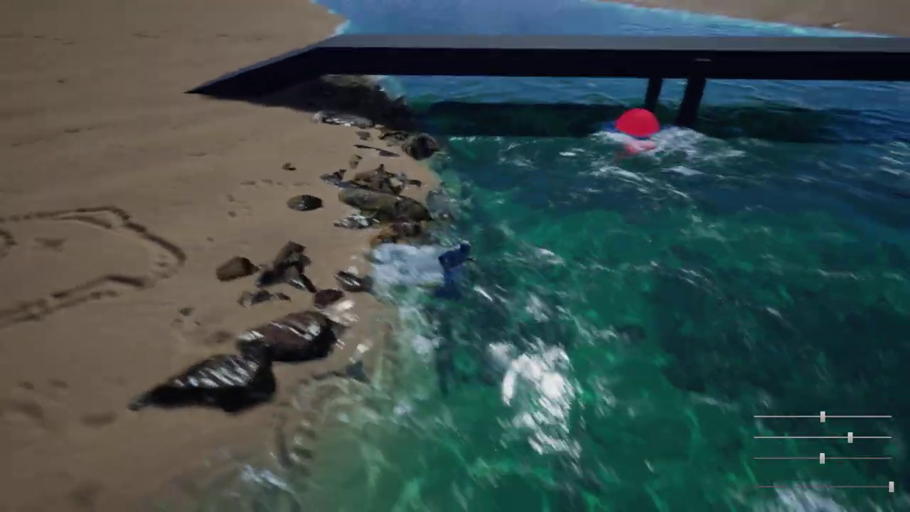
key(d)
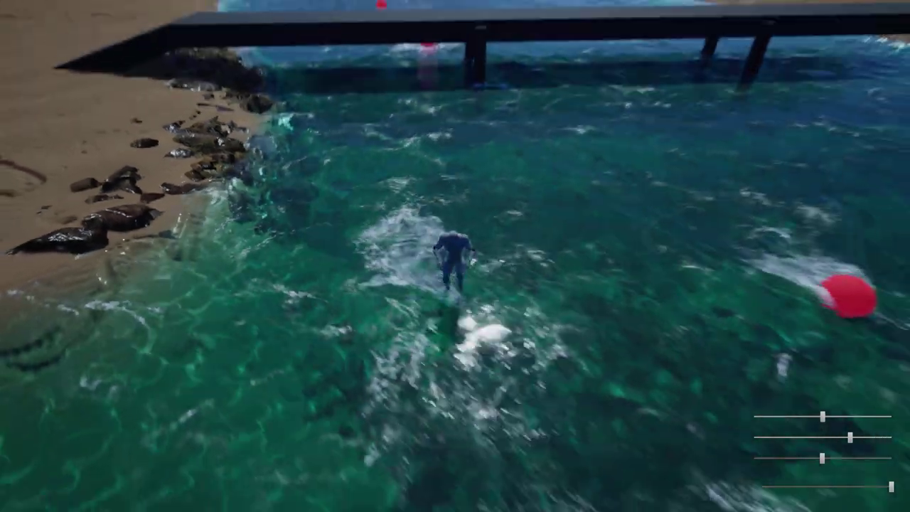
key(w)
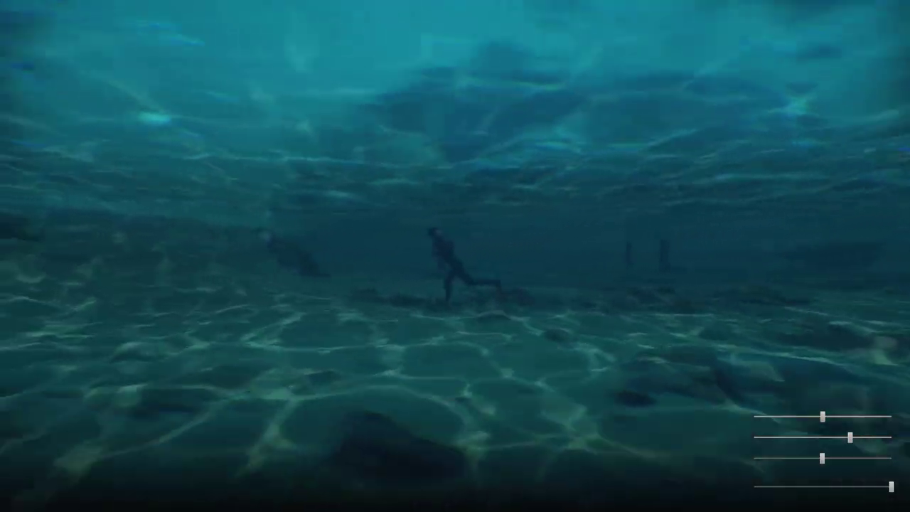
key(w)
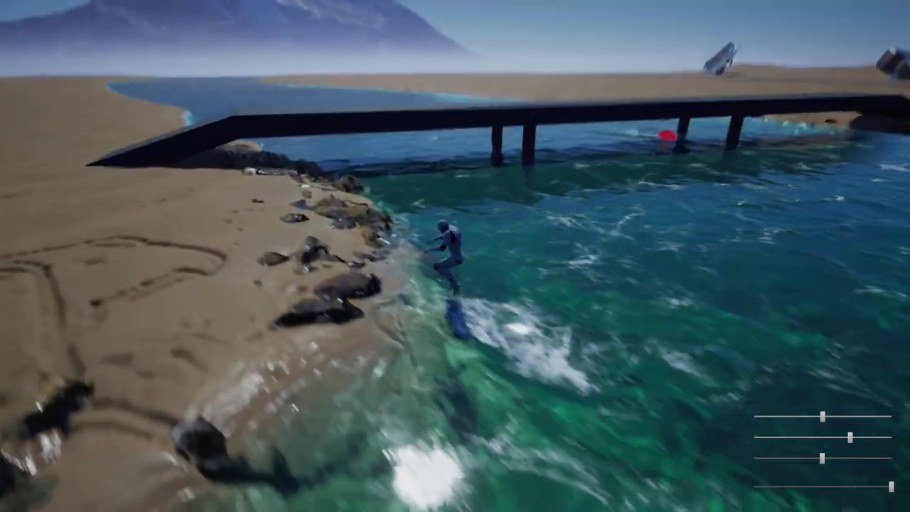
Run the character from the water across the Stage 1 sand and onto the bridge, viewing the river around it.
key(w)
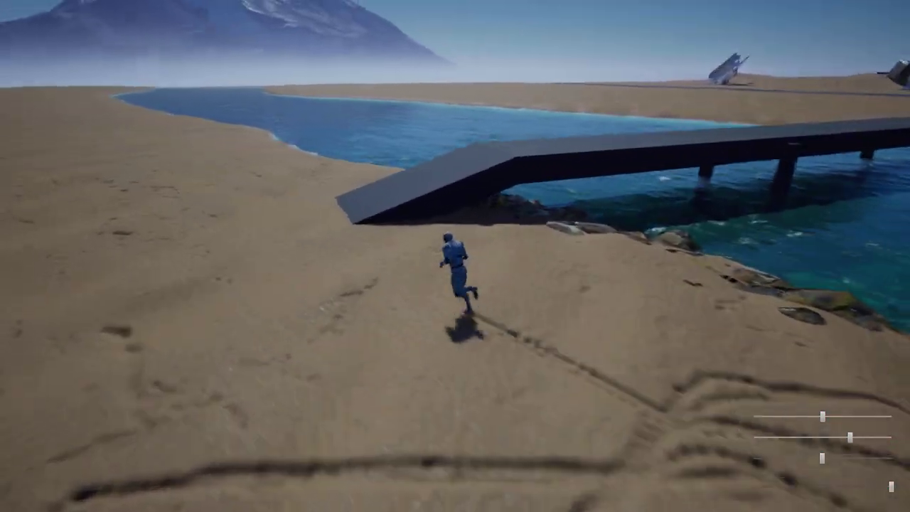
key(w)
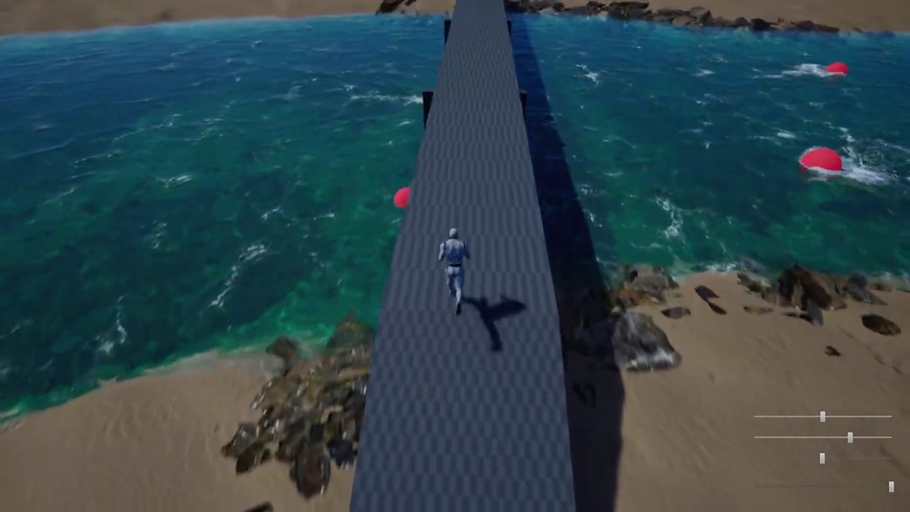
key(w)
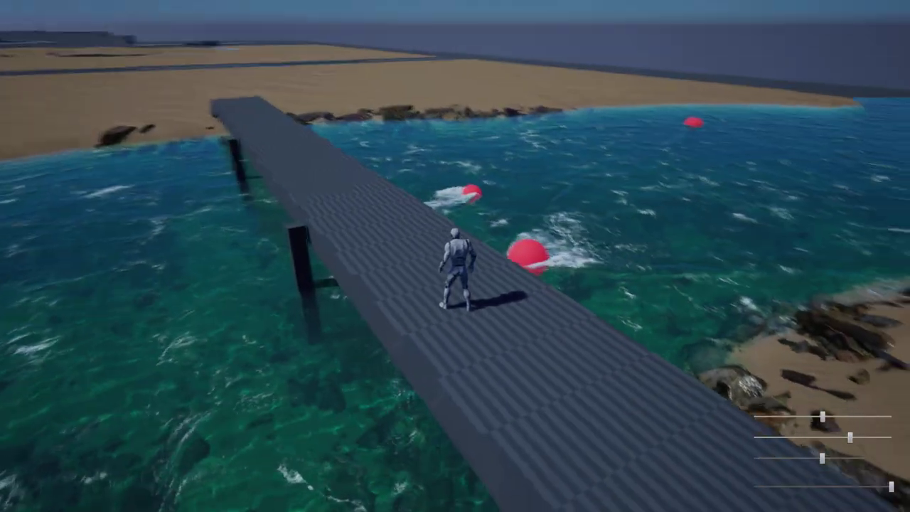
key(d)
Shift the sun low over the river using the on-screen lighting controls and move the character from the bridge to the rocky bank.
drag(822, 417, 847, 416)
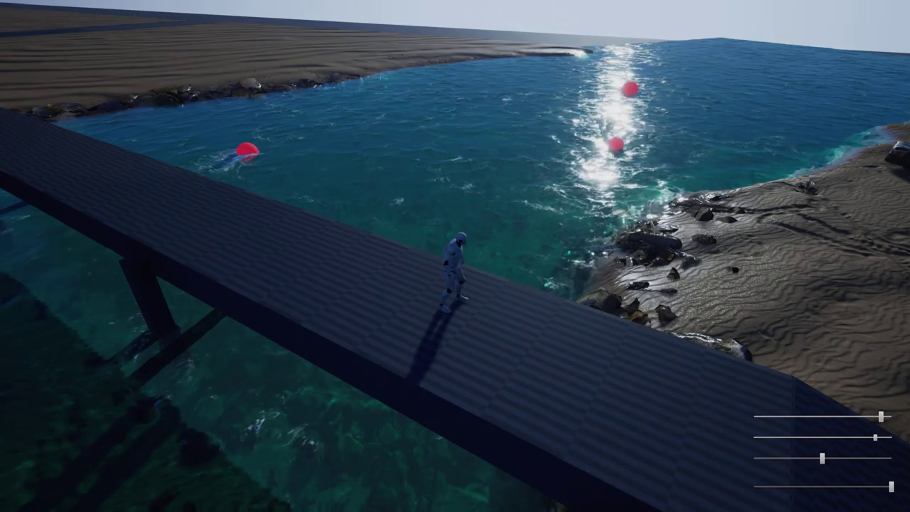
mouse_move(880, 416)
mouse_down()
mouse_move(869, 416)
mouse_move(879, 416)
mouse_up()
key(w)
key(space)
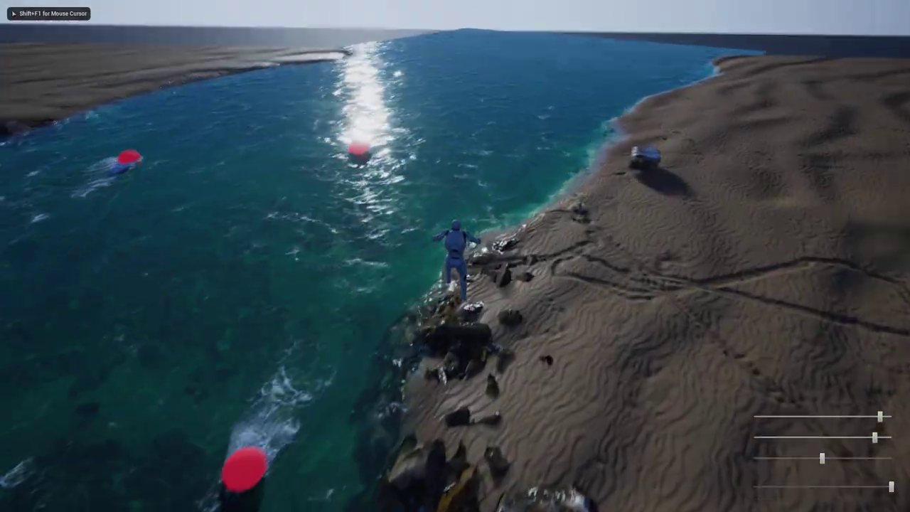
key(w)
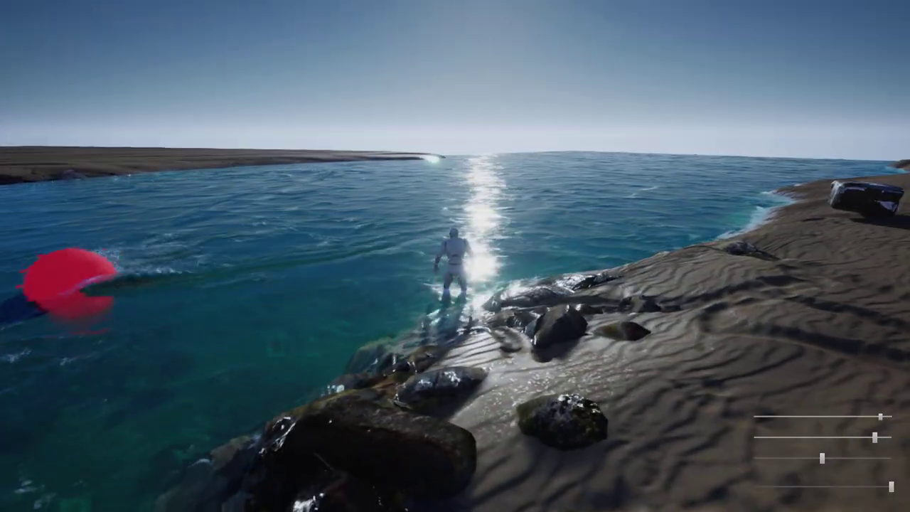
drag(880, 416, 844, 417)
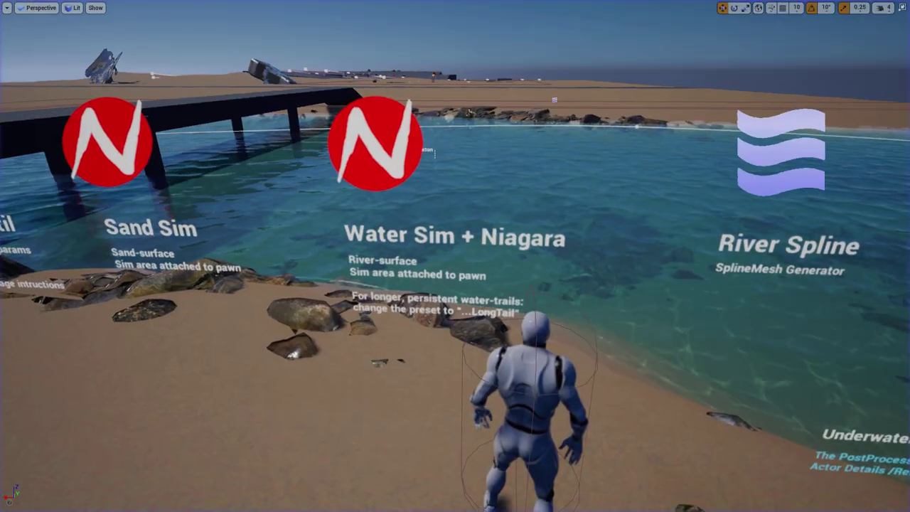
Pull back over the Stage 1 signs, select the distant Stage 2 character ThirdPersonCharacter2 and focus the view on it.
right_drag(454, 256, 441, 206)
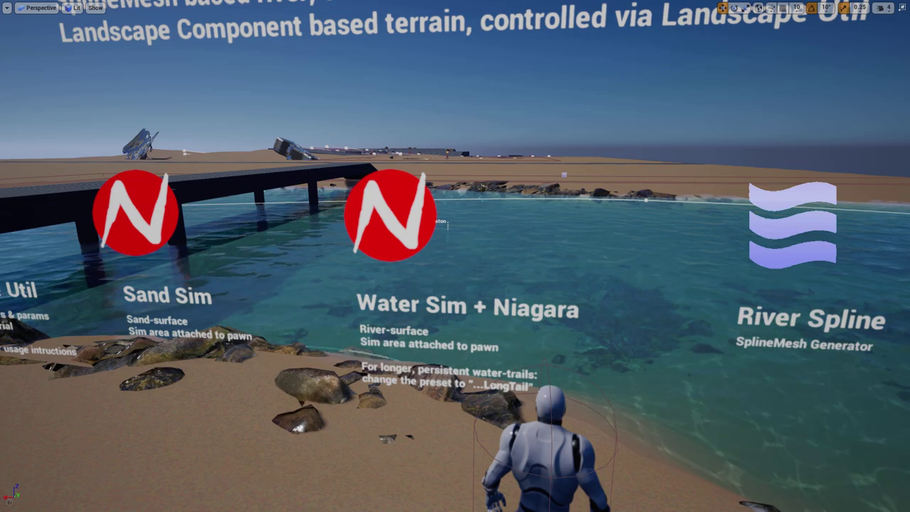
click(447, 152)
key(s)
right_drag(447, 153, 447, 133)
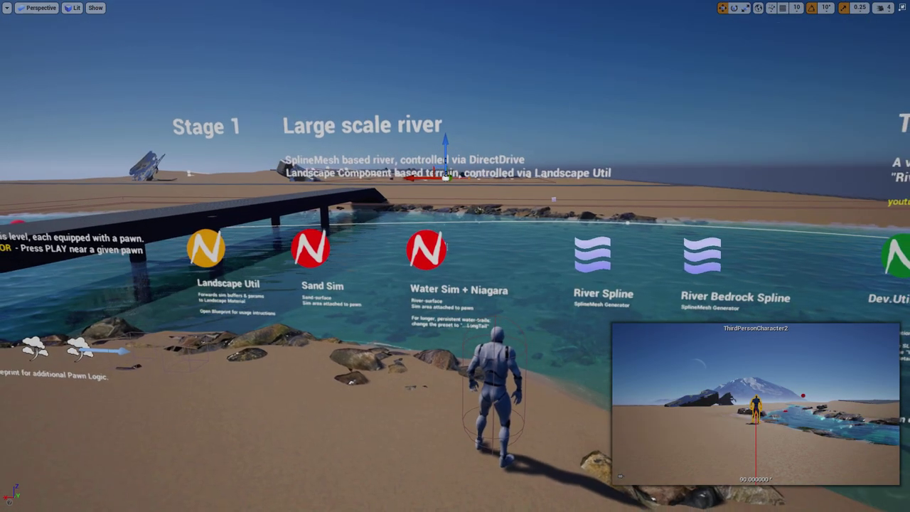
key(f)
right_drag(455, 256, 335, 249)
Play the level at Stage 2, run the character into the rocky river among the floating red balls, and stop playing.
key(w)
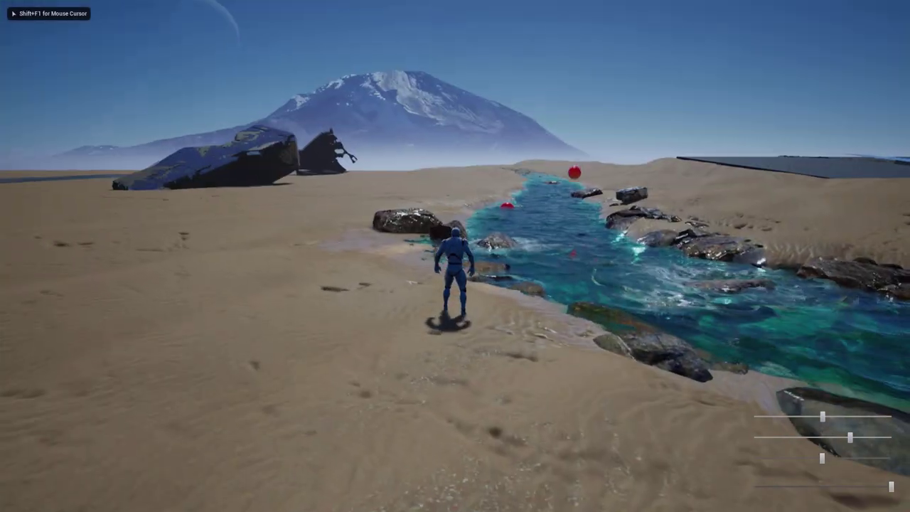
key(w)
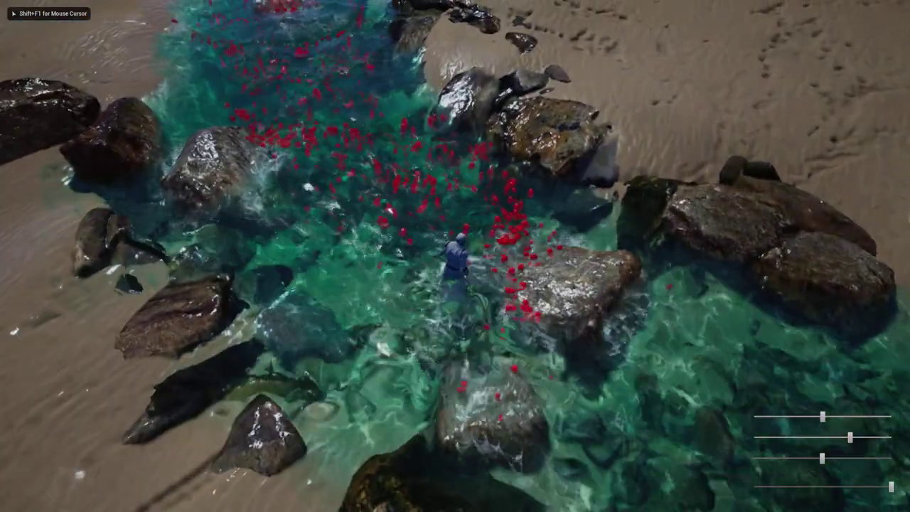
key(s)
key(w)
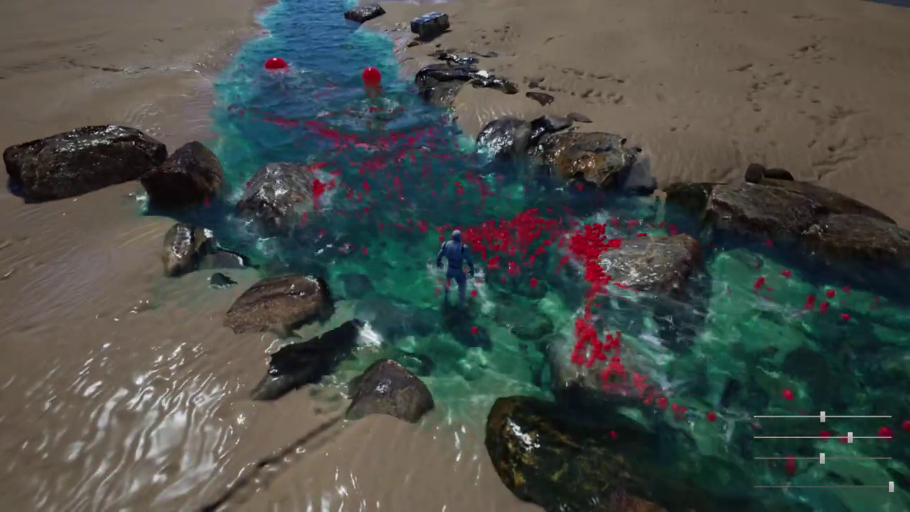
key(Escape)
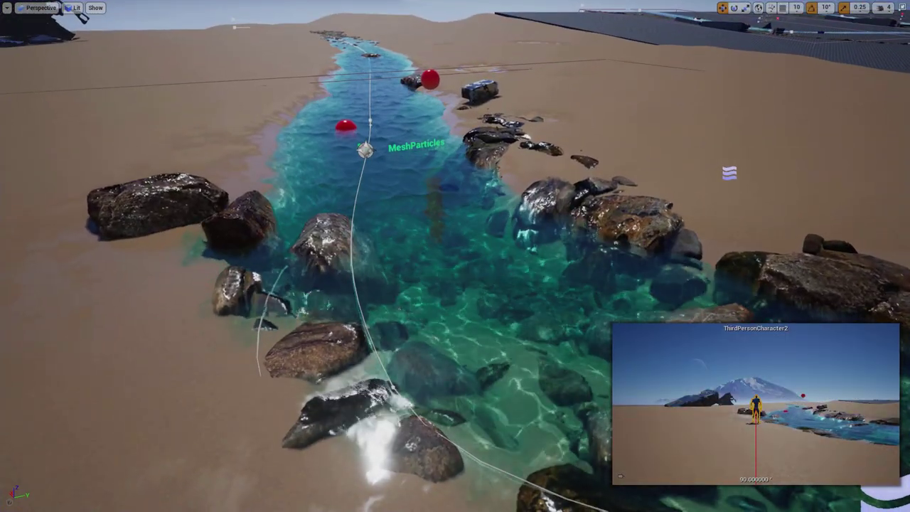
Select the MeshParticles Niagara actor in the Stage 2 river and clear the "tag" filter from its details.
click(365, 150)
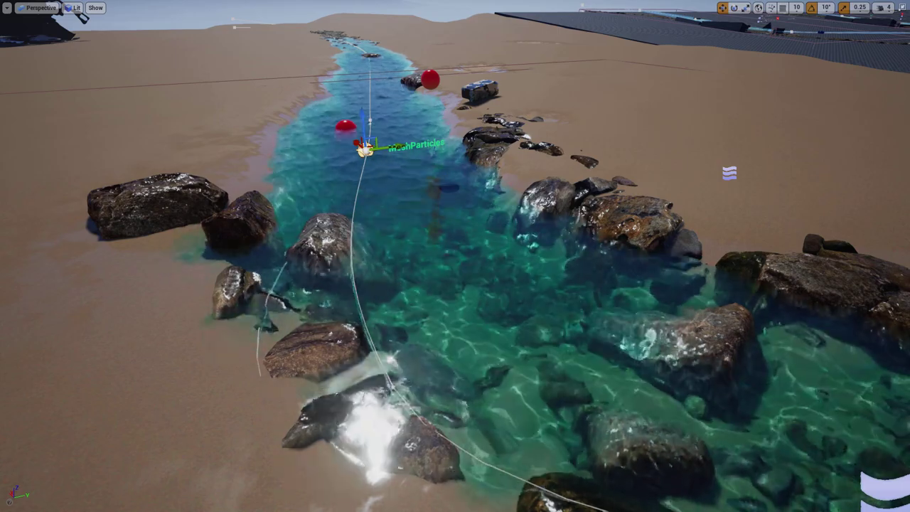
key(F11)
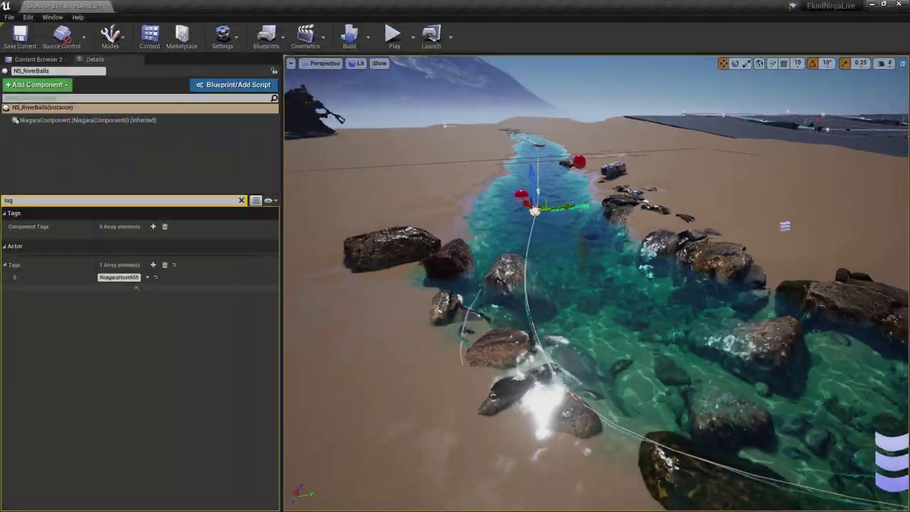
click(241, 201)
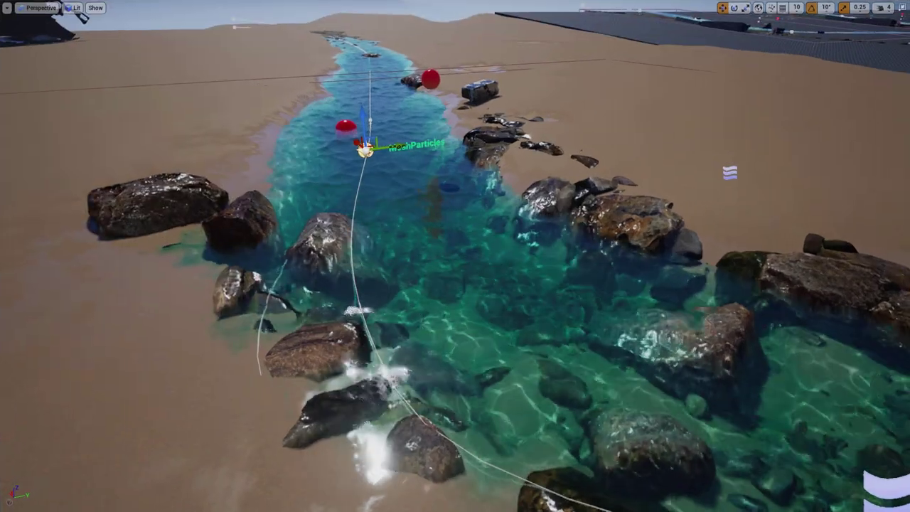
Test-play Stage 2 and return to the editor view over the river and its MeshParticles actor.
key(alt+p)
key(w)
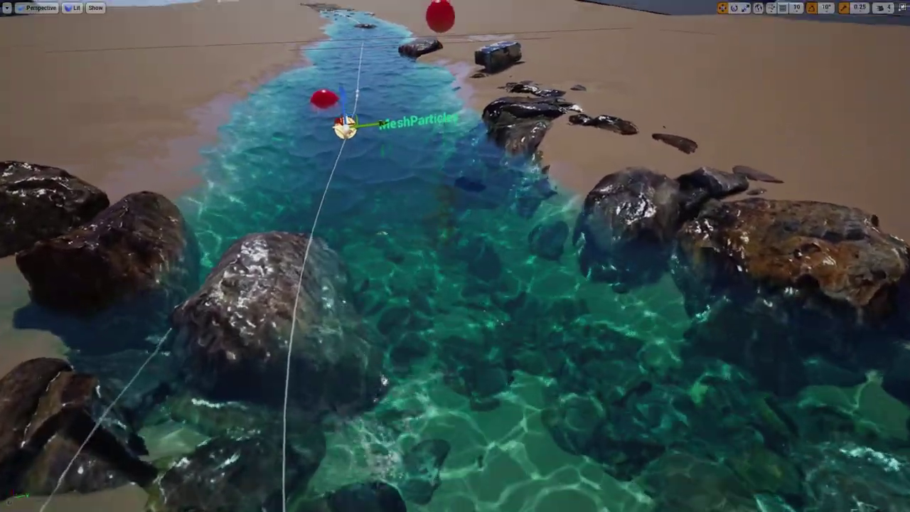
right_drag(455, 256, 440, 235)
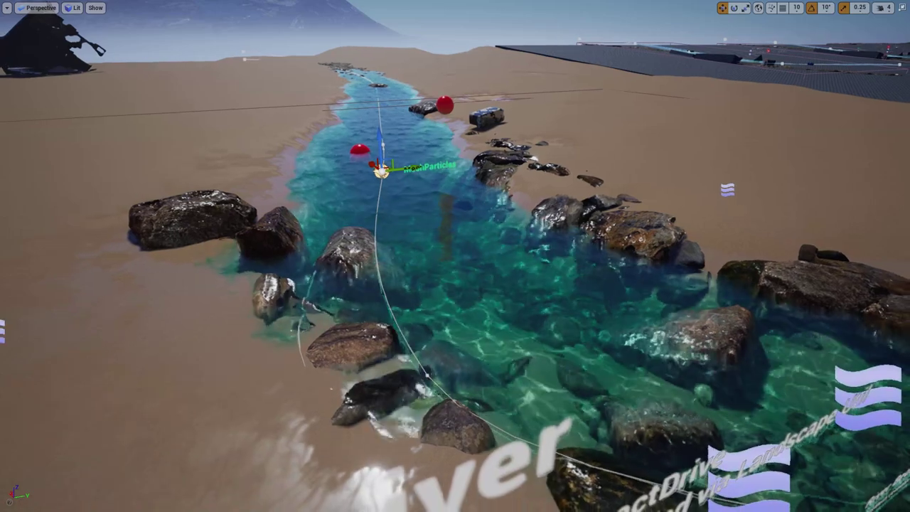
Set the SpawnRate of NS_RiverBalls to 1.0 and play Stage 2, taking the character into the river and underwater.
key(F11)
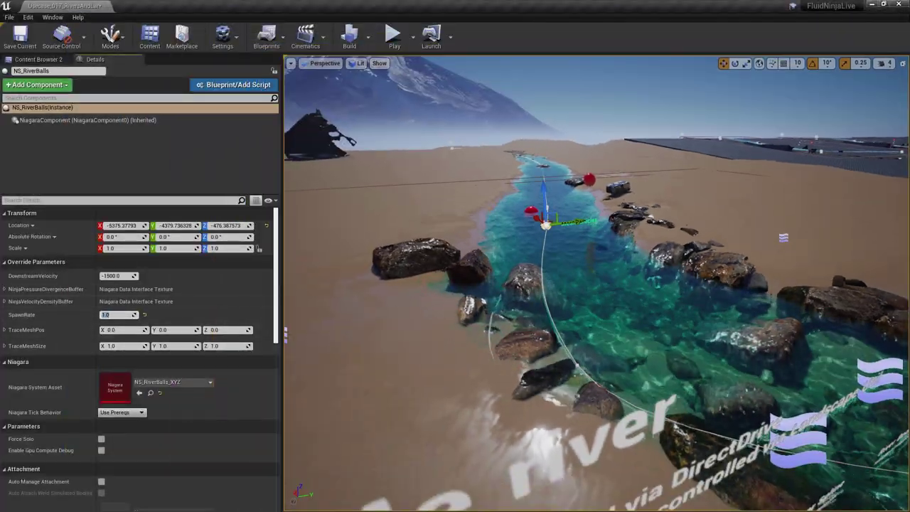
key(F11)
key(alt+p)
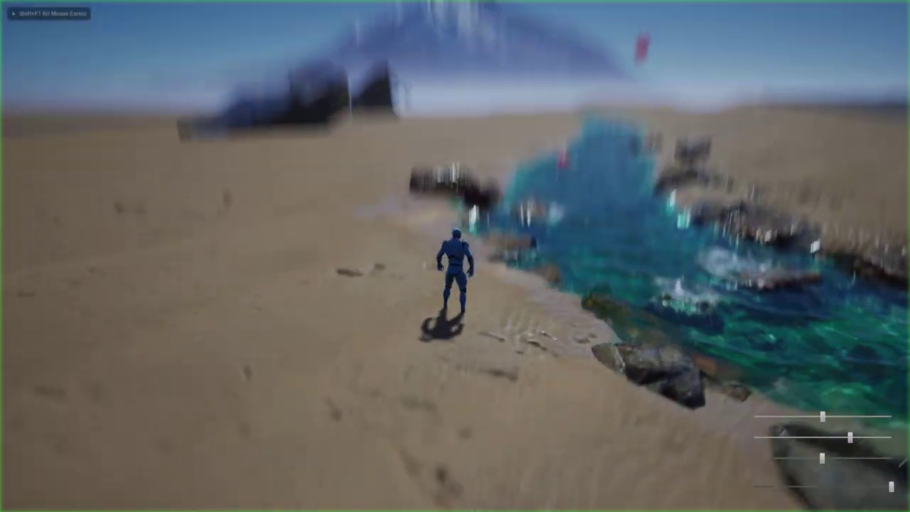
key(w)
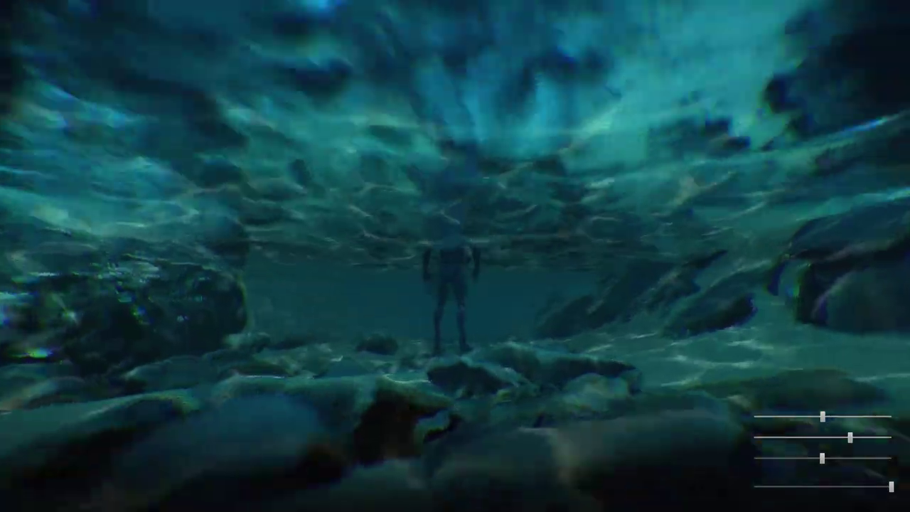
key(w)
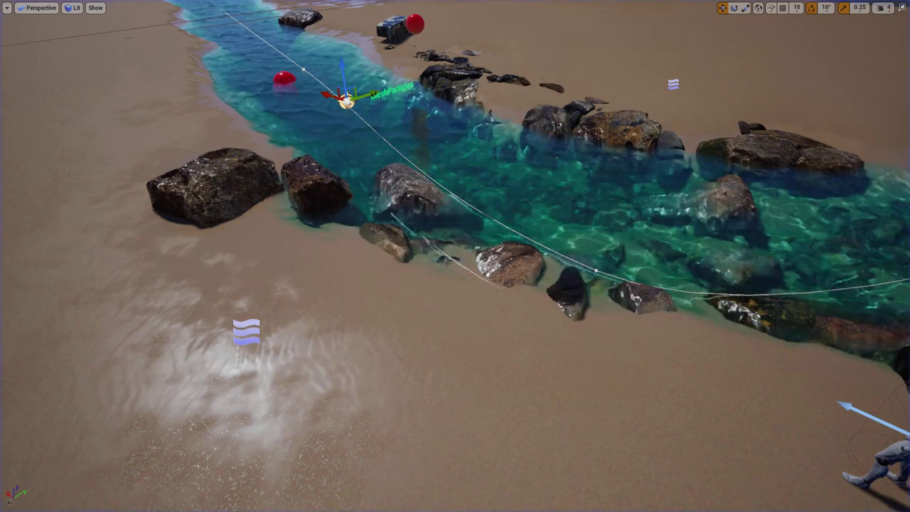
On the Stage 2 Water Sim's NinjaLiveComponent, set Secondary Output Material Selected to 0 for the MI_Water_River1_Clear material.
key(F11)
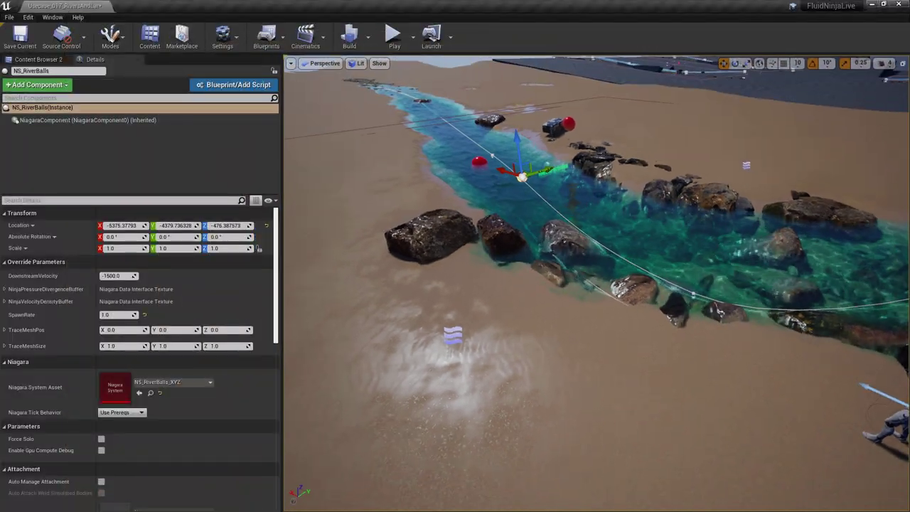
right_drag(596, 284, 753, 275)
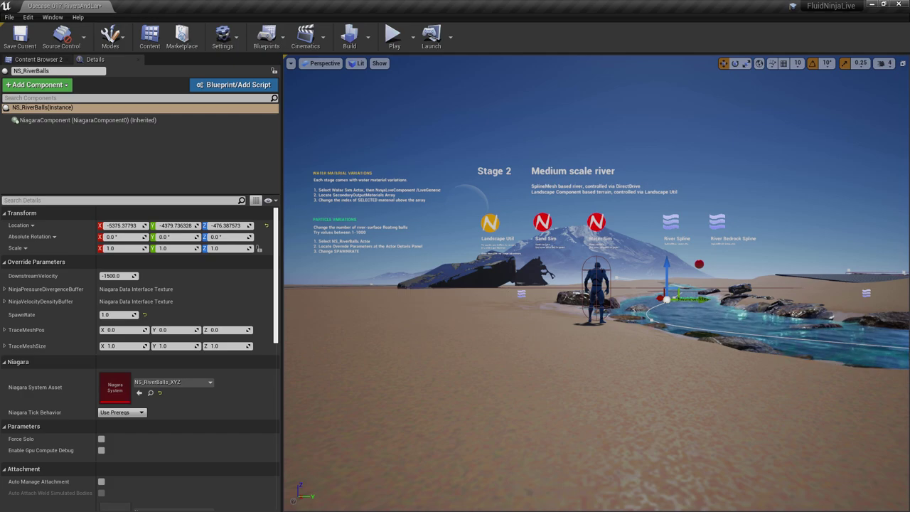
click(596, 222)
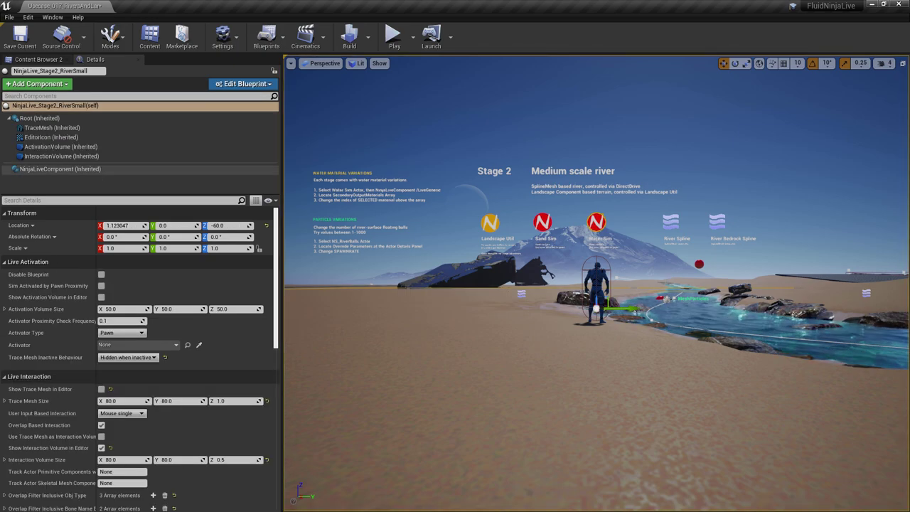
click(60, 168)
scroll(142, 355, down, 5)
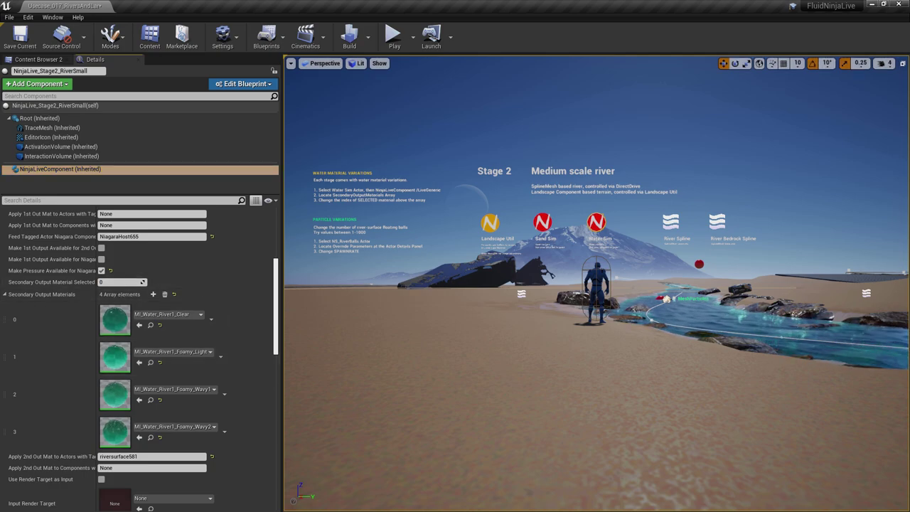
key(Escape)
Play Stage 2 in full-screen view and run the character through the clear water between the rocks.
key(F11)
key(alt+p)
key(w)
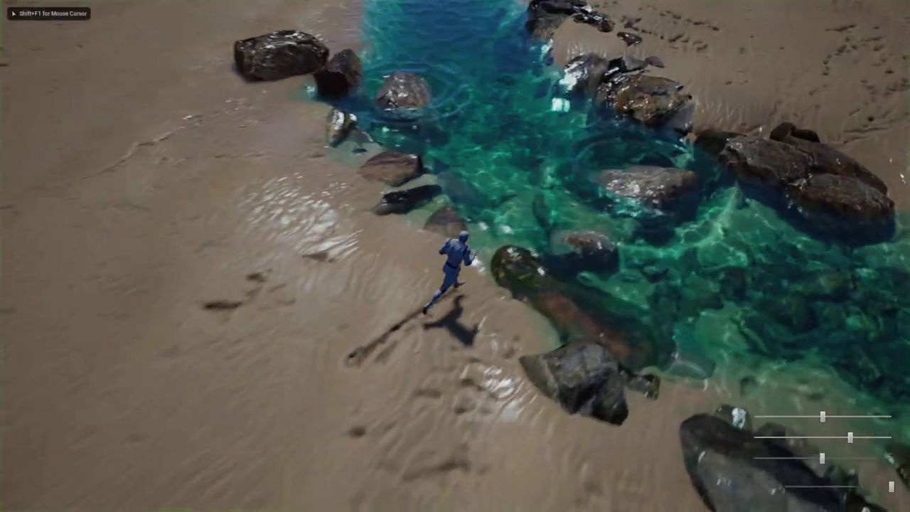
key(w)
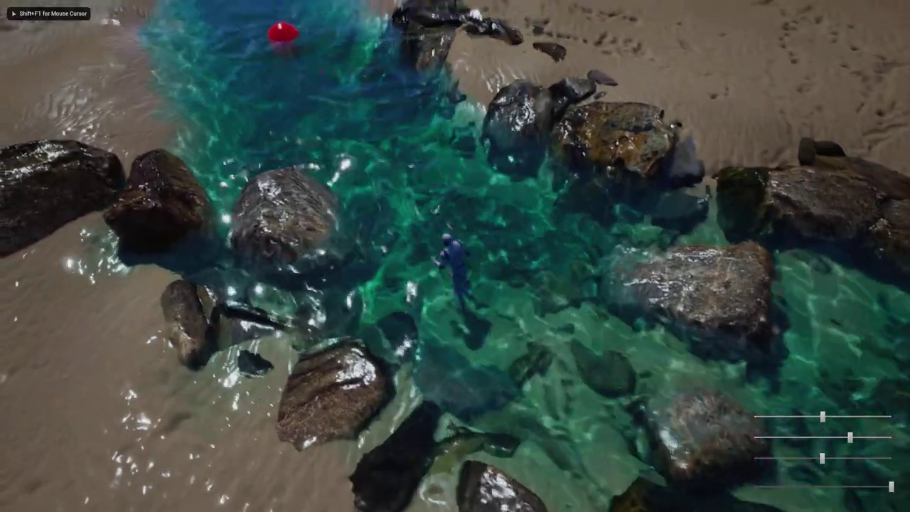
Move the character around the river's open end at the landscape edge, examining the water surface and the rocky bedrock mesh beneath it.
key(w)
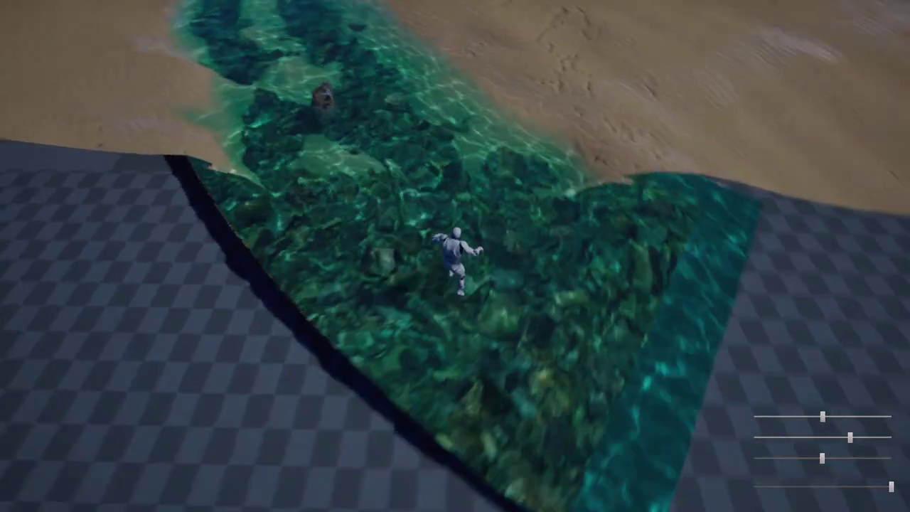
key(d)
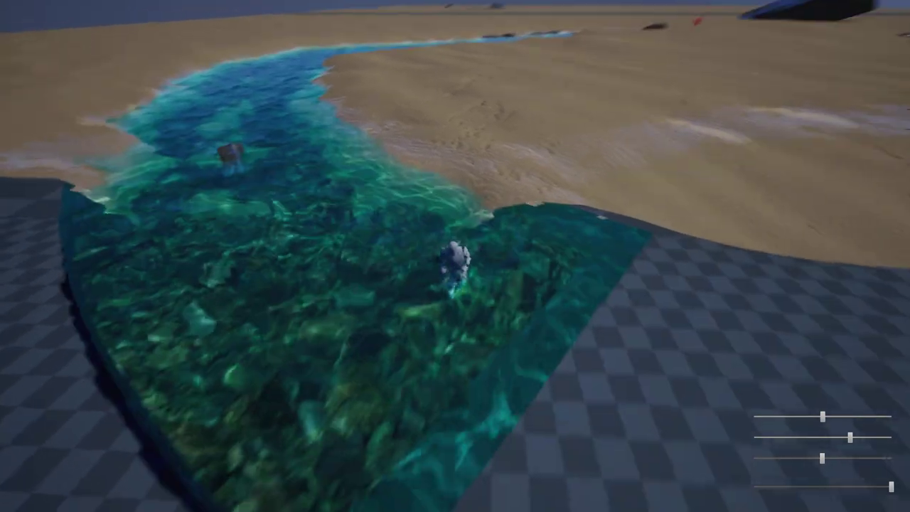
key(s)
key(w)
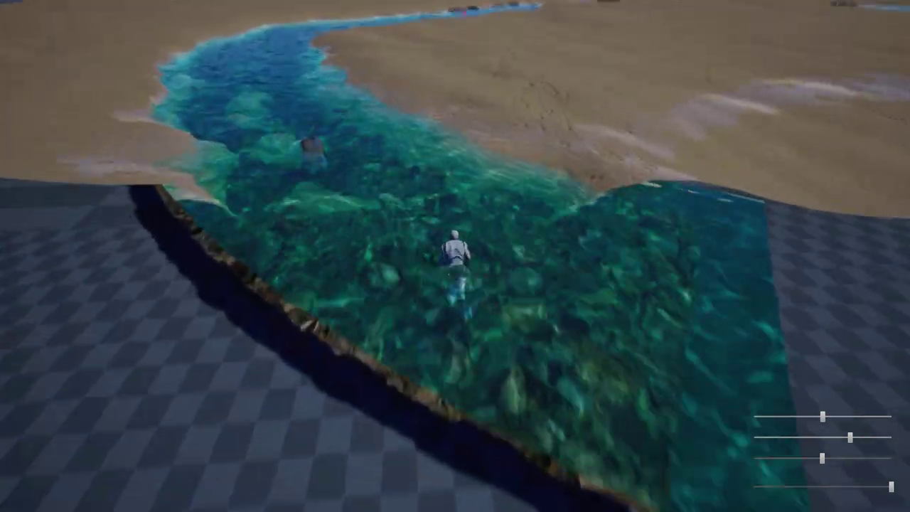
key(w)
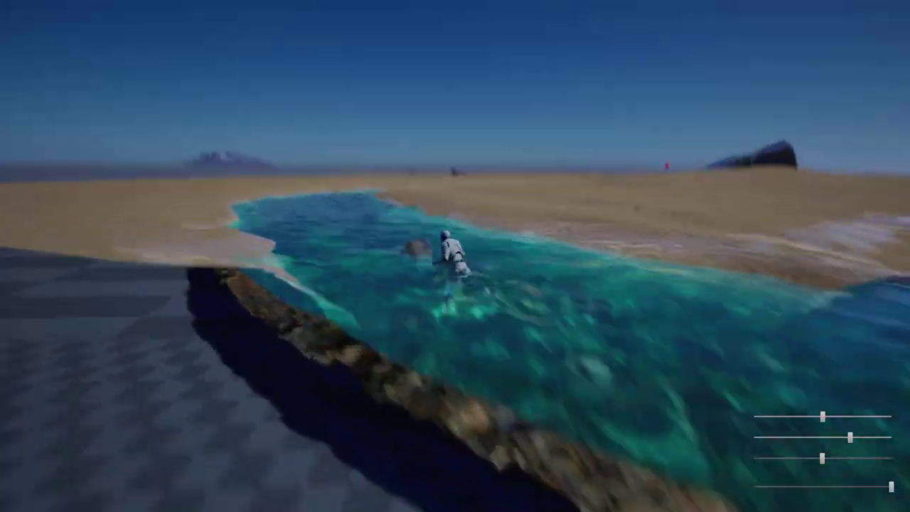
key(a)
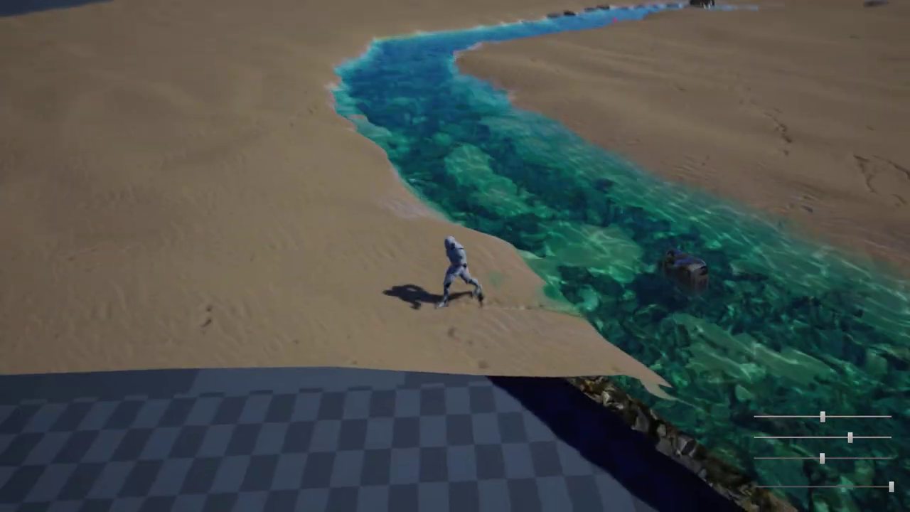
key(d)
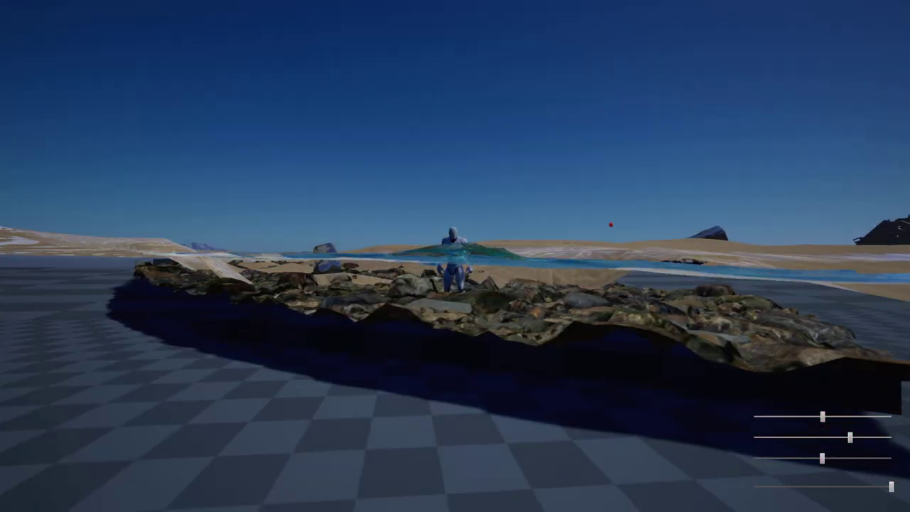
key(d)
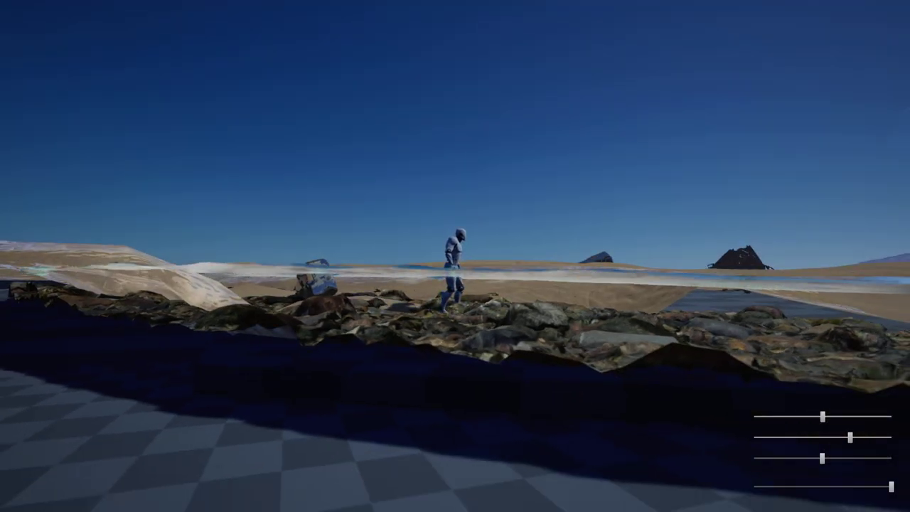
Stop playing Stage 2 and examine the river's rocky edge and the neighbouring river stages across the checkered landscape.
key(Escape)
right_drag(455, 256, 455, 326)
key(w)
key(s)
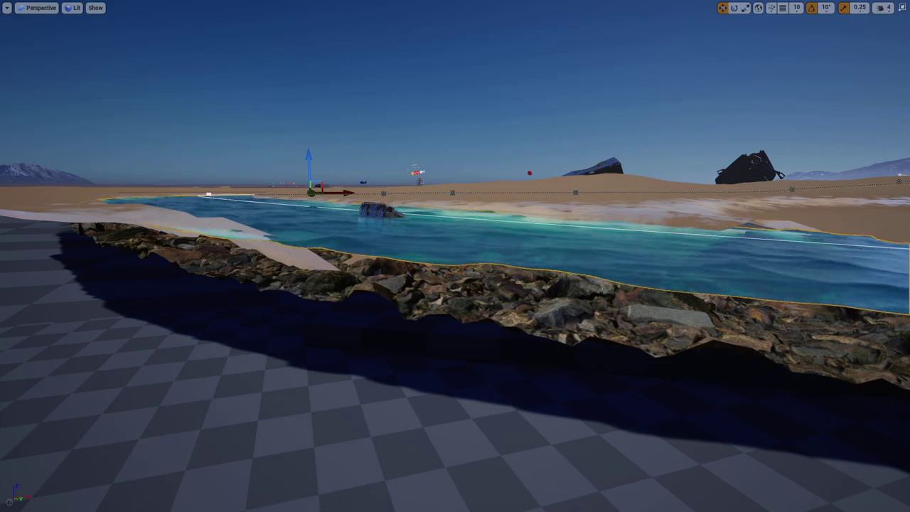
key(w)
right_drag(455, 256, 612, 183)
key(s)
key(w)
key(s)
key(w)
key(s)
key(d)
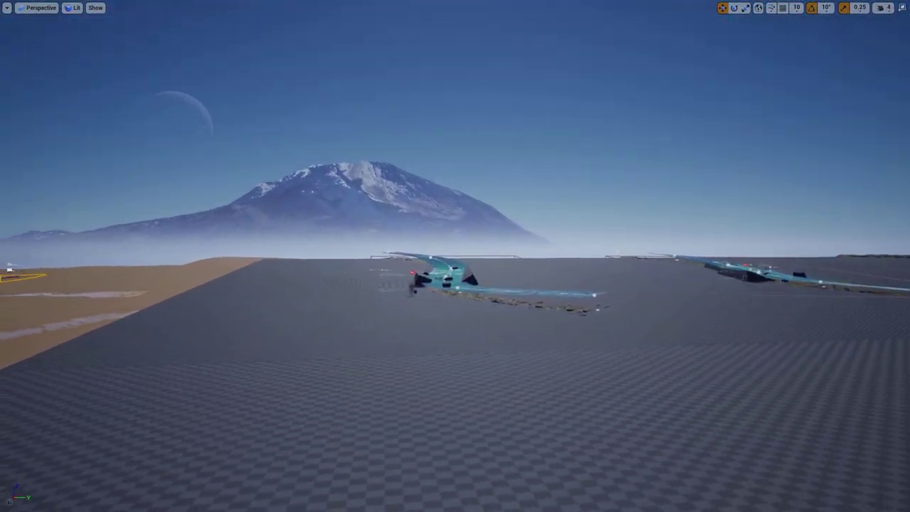
key(w)
key(d)
click(455, 341)
key(f)
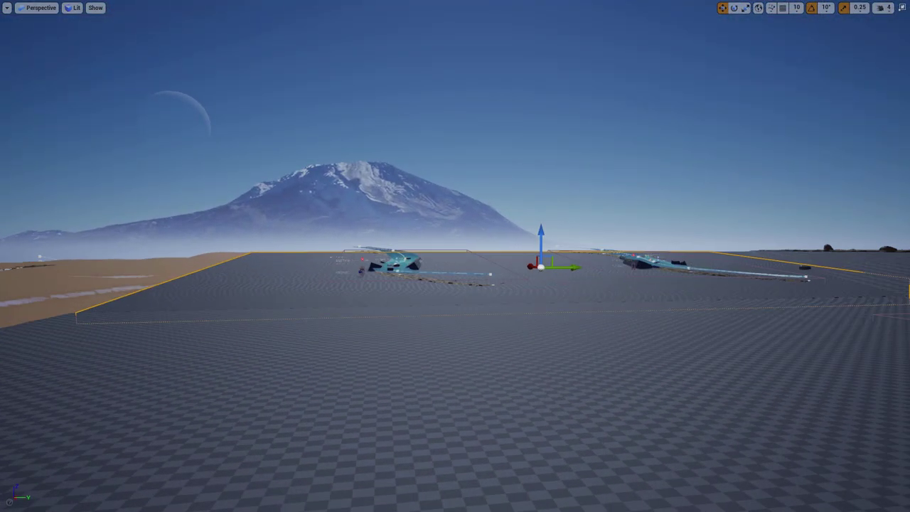
Select the Stage 3 character and frame it together with the Small scale river and its information texts.
click(323, 253)
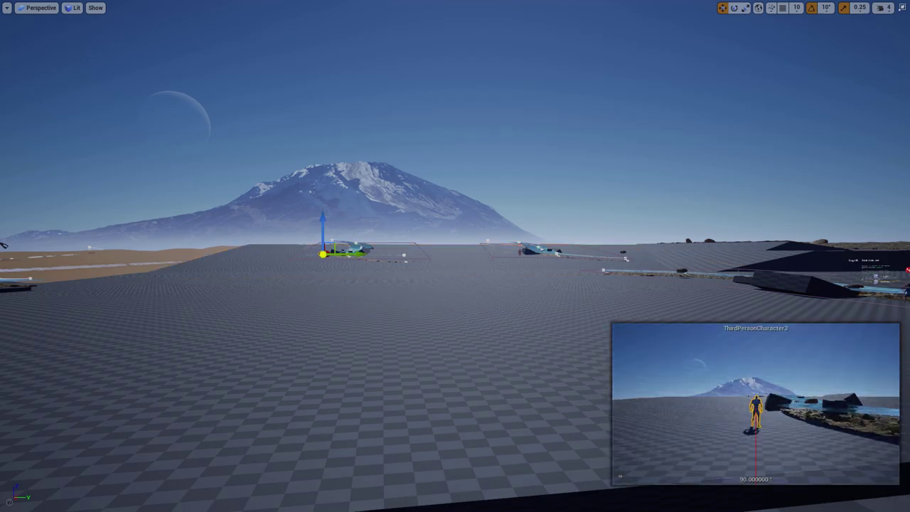
key(f)
right_drag(454, 256, 460, 321)
key(s)
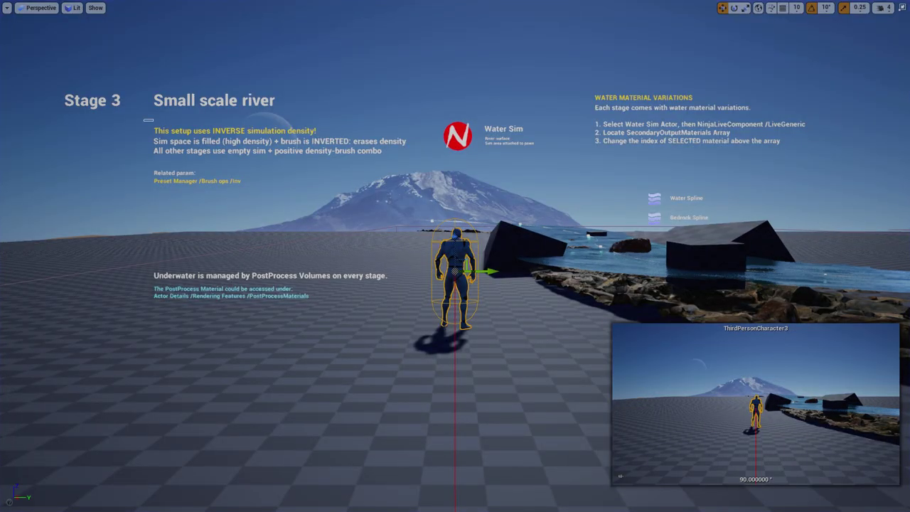
Highlight the Stage 3 note about inverse simulation density and leave the full-screen view with the Stage 3 Water Sim actor selected.
click(268, 135)
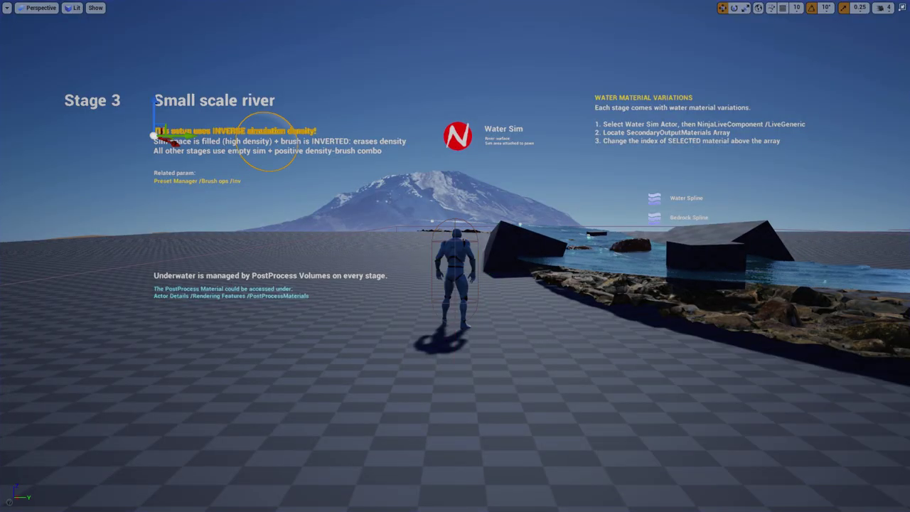
key(F11)
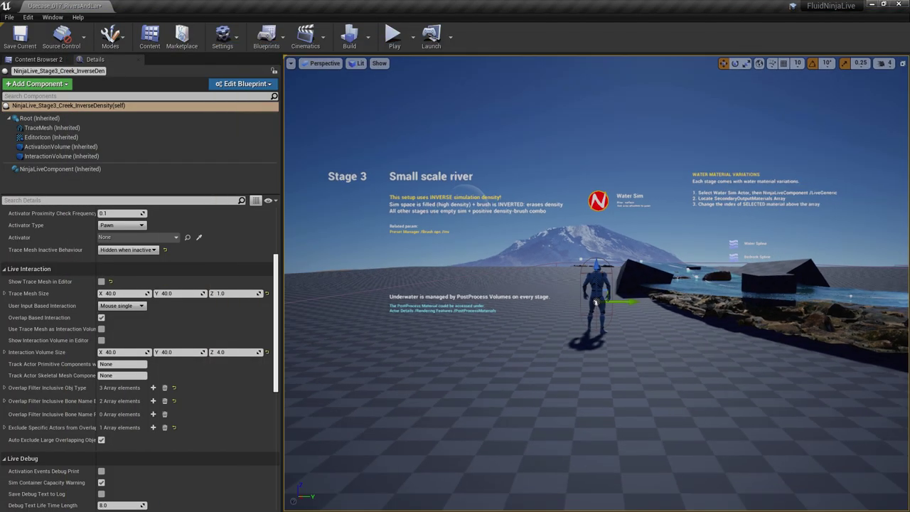
Show the Output Materials entries in the NinjaLiveComponent settings of the NinjaLive_Stage3_Creek_InverseDensity actor.
click(89, 170)
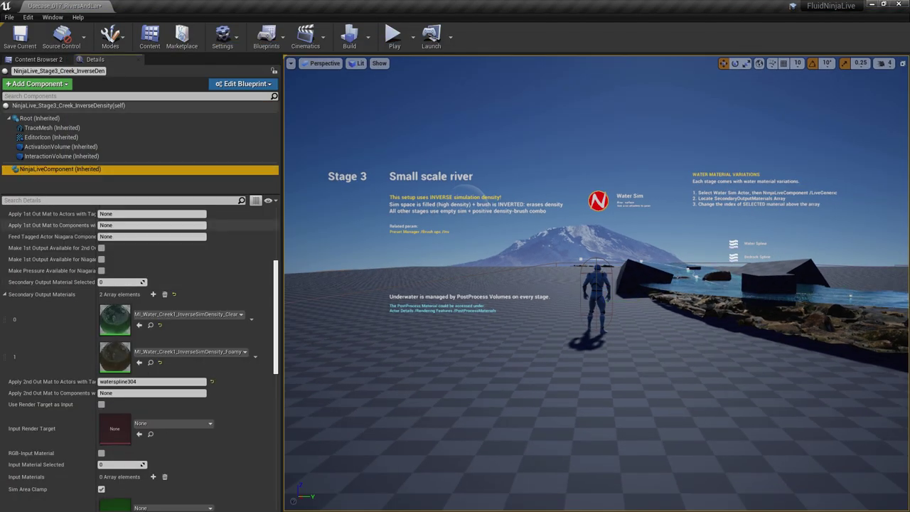
scroll(138, 355, up, 3)
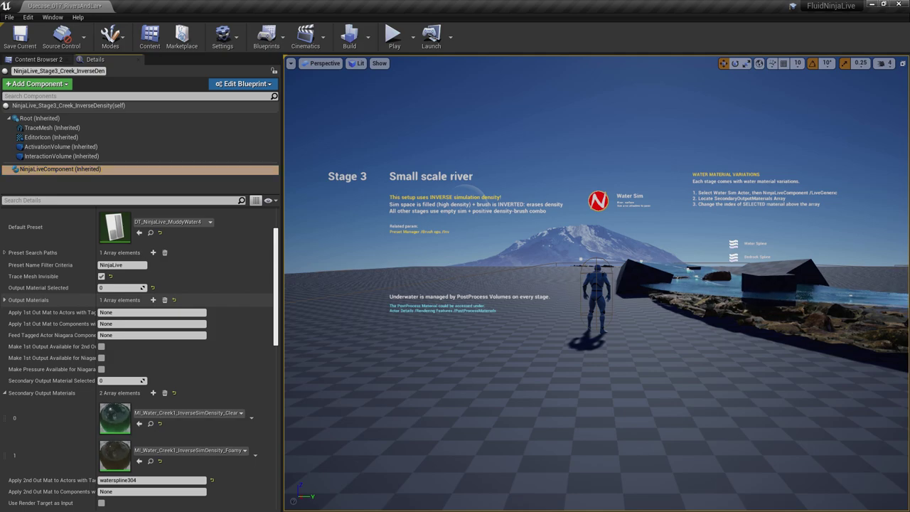
click(5, 300)
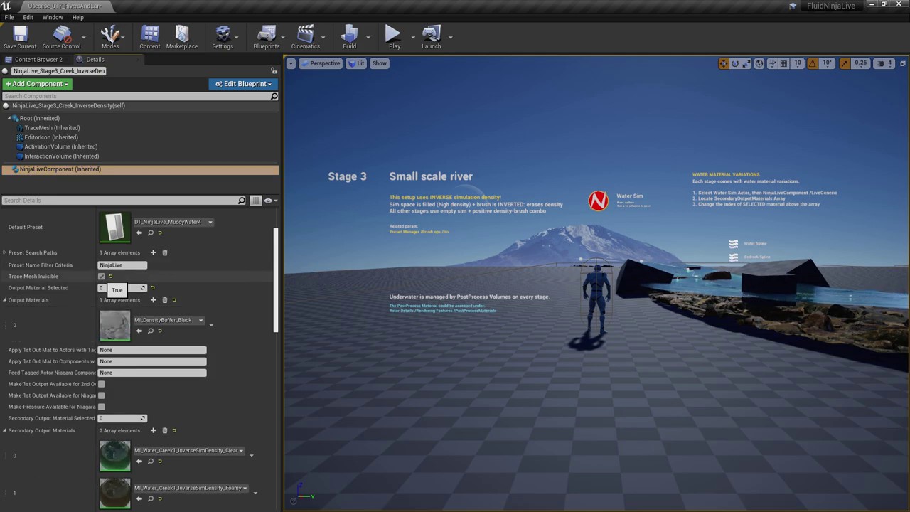
Play the level full screen, walk the character over the white simulation density surface with a closer camera, and stop playing.
key(F11)
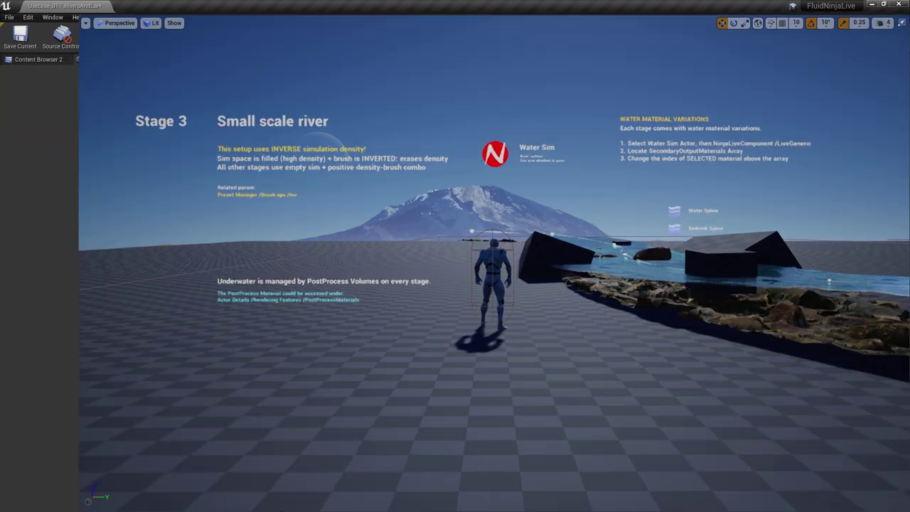
key(alt+p)
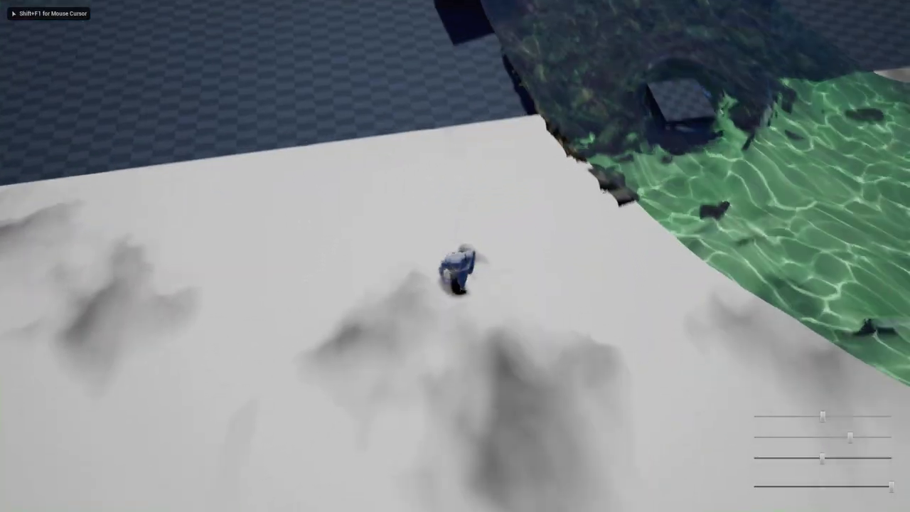
key(w)
drag(891, 486, 813, 486)
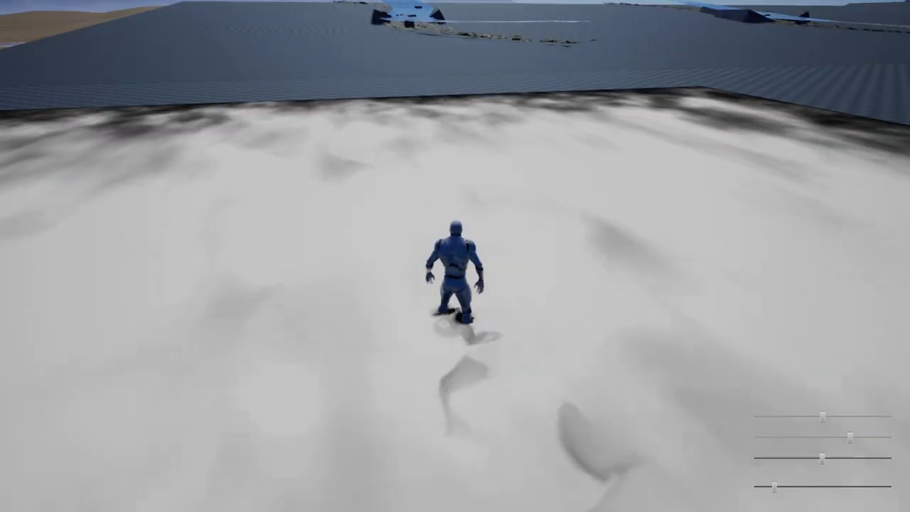
key(Escape)
Bring the Stage 3 river into view and show the creek actor's NinjaLiveComponent settings in the normal editor layout.
right_drag(454, 256, 469, 270)
key(w)
key(w)
key(w)
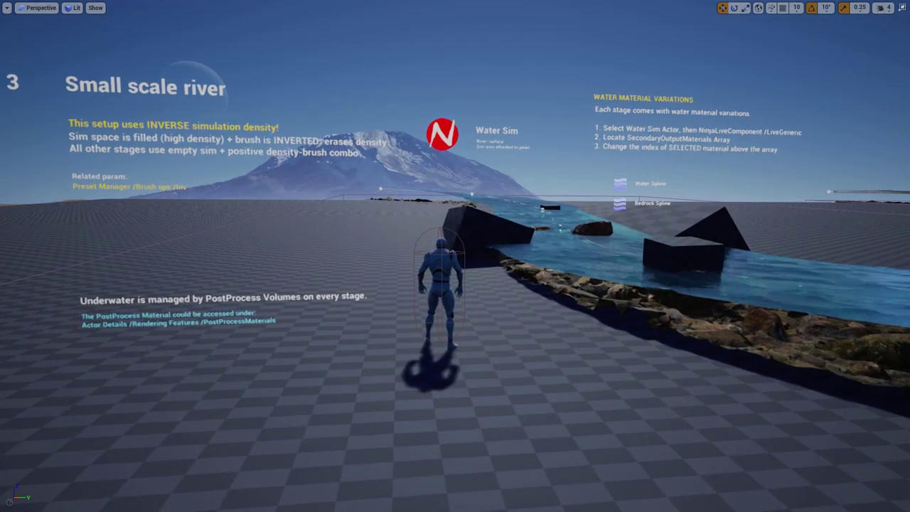
key(F11)
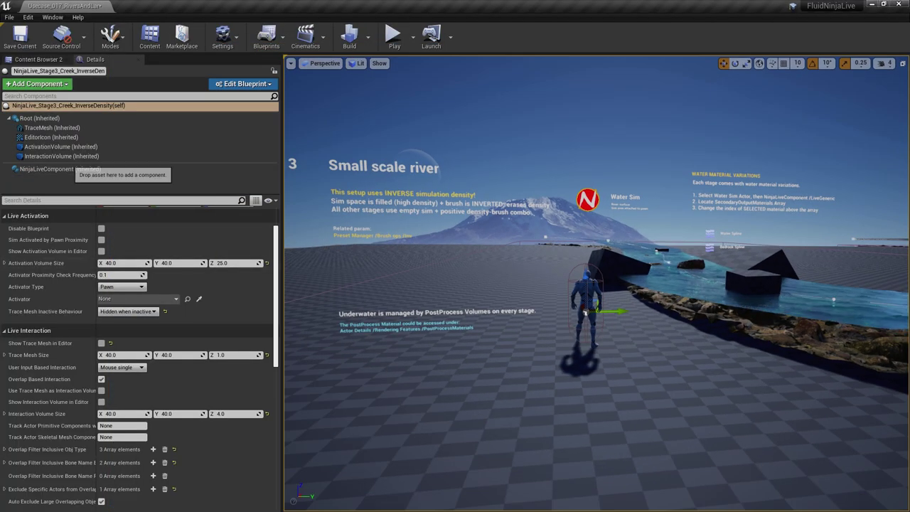
click(61, 168)
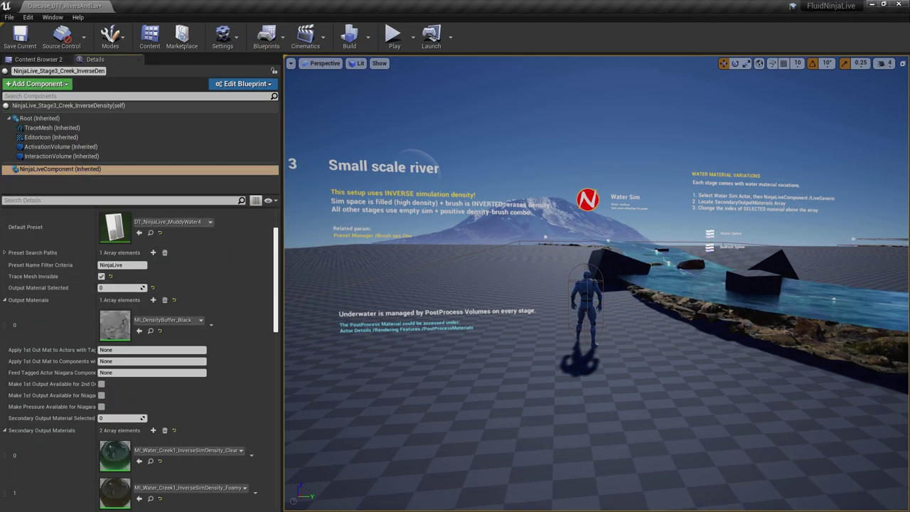
Play the level full screen and walk the character through the small river to inspect the water surface.
key(F11)
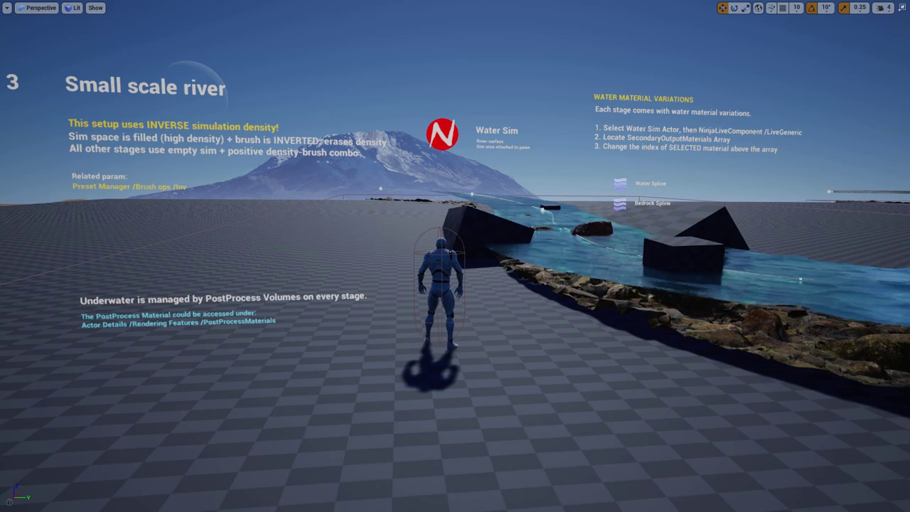
key(alt+p)
key(w)
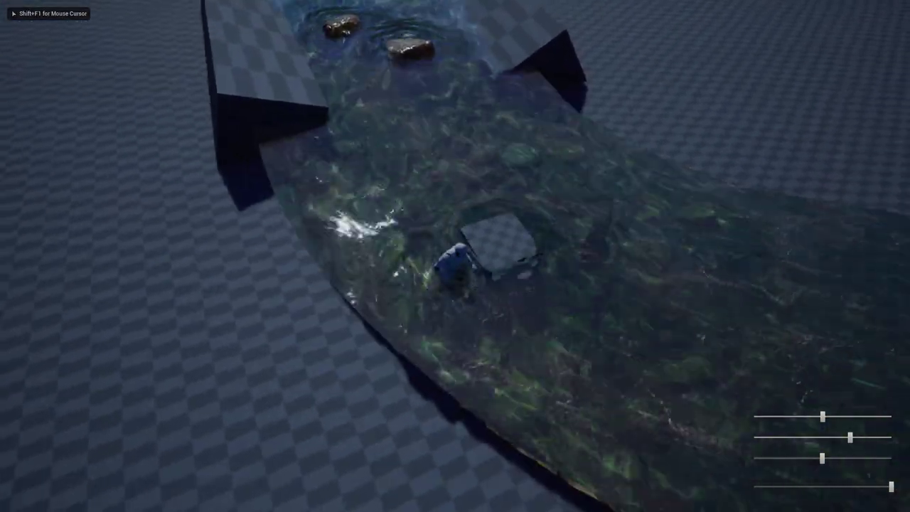
key(w)
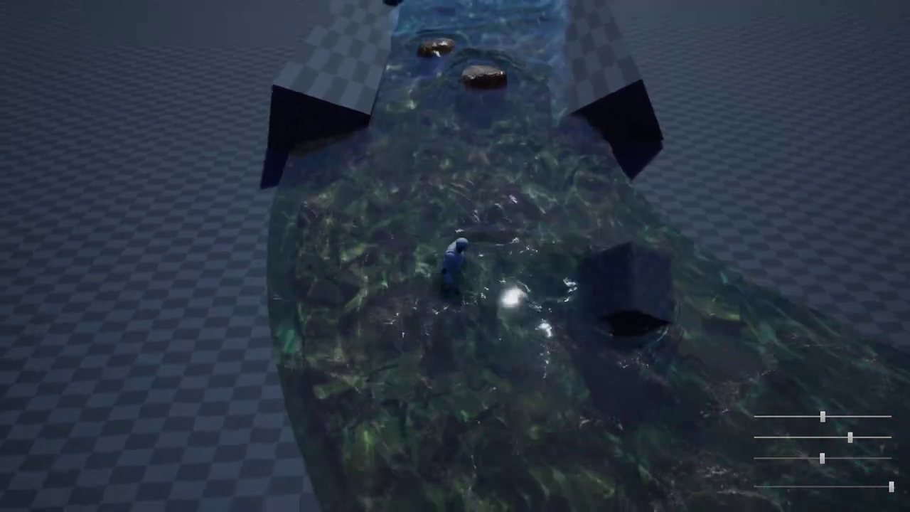
key(w)
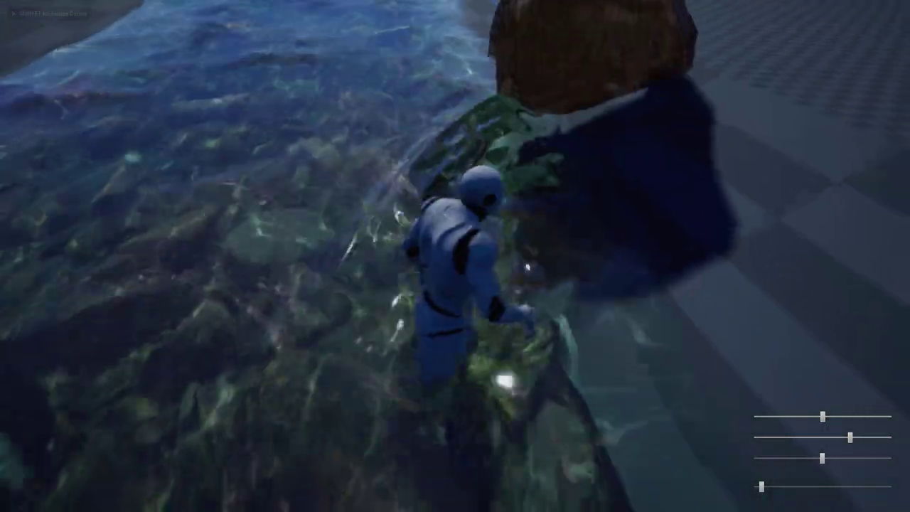
key(w)
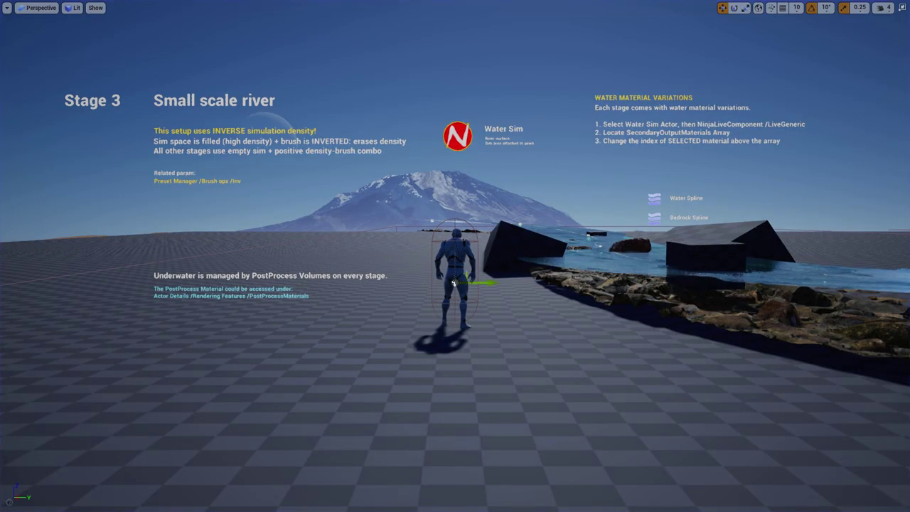
Open the MI_Water_Creek1_InverseSimDensity_Clear material instance and enlarge its window downward over the full-screen viewport.
key(F11)
click(60, 168)
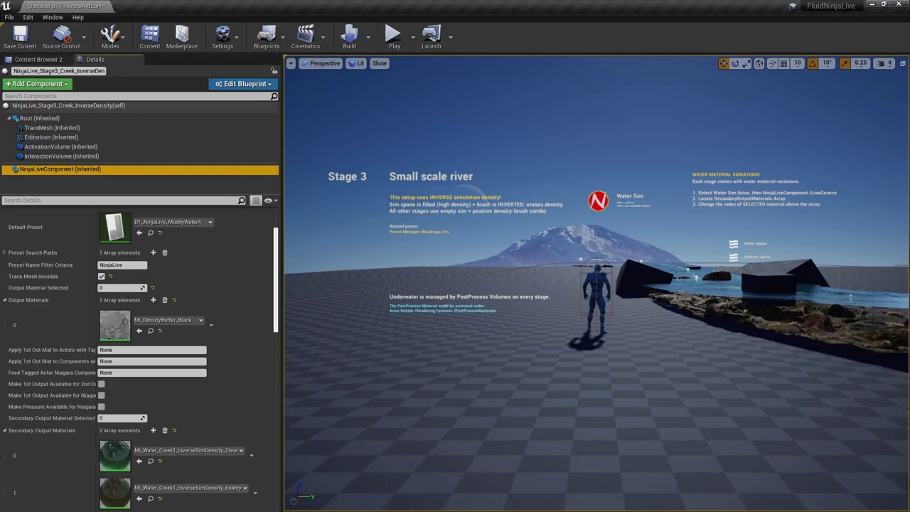
scroll(184, 397, down, 1)
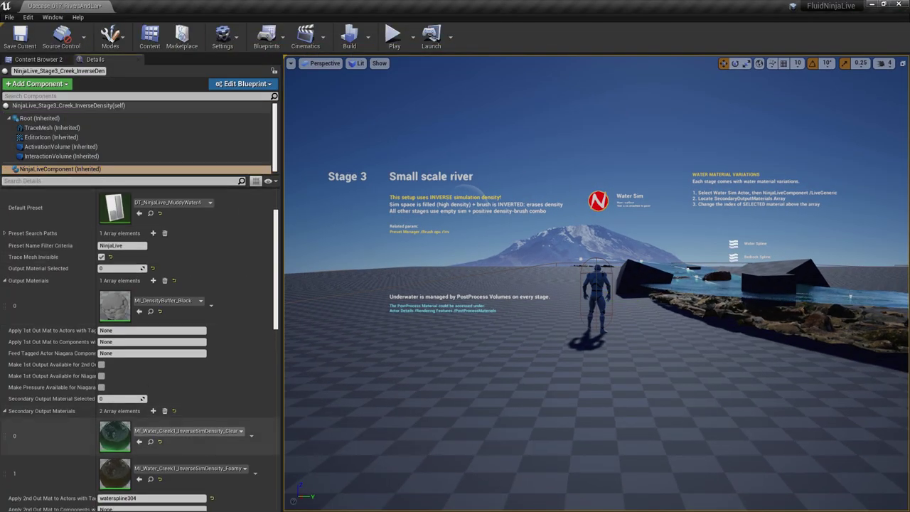
double_click(115, 435)
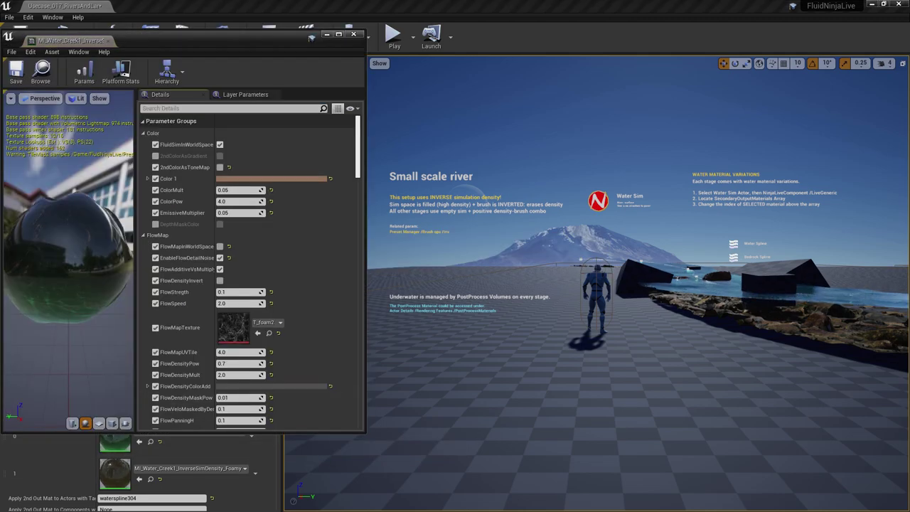
drag(294, 432, 294, 505)
key(F11)
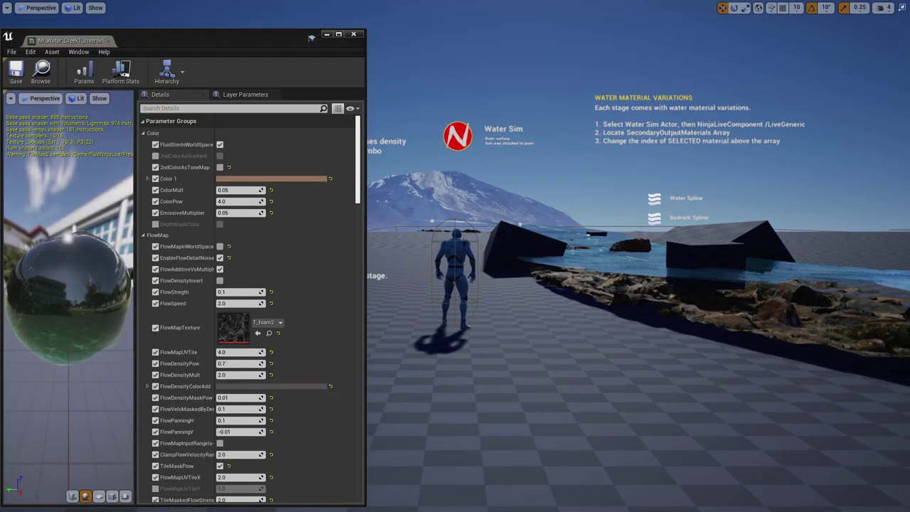
Play the level beside the material window and walk the character into the creek near the two rocks with a closer camera.
right_drag(569, 320, 591, 359)
key(alt+p)
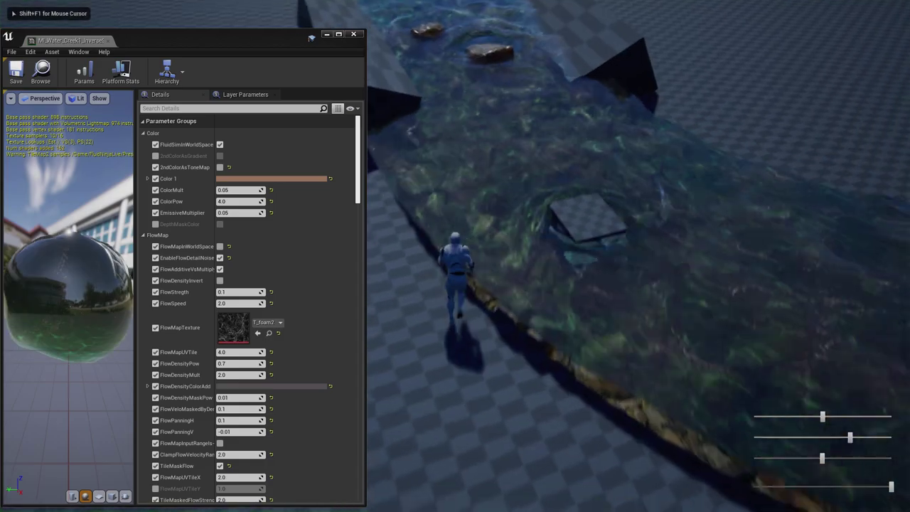
key(w)
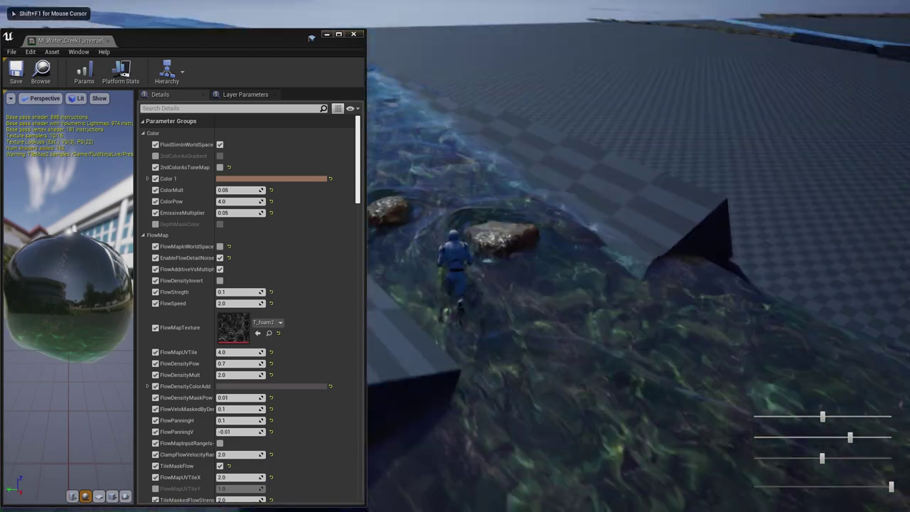
scroll(455, 256, up, 5)
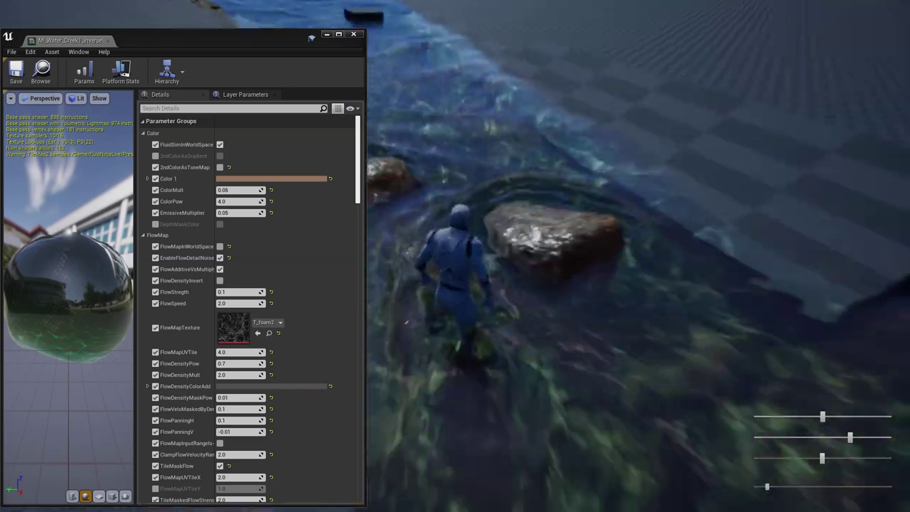
scroll(455, 256, down, 5)
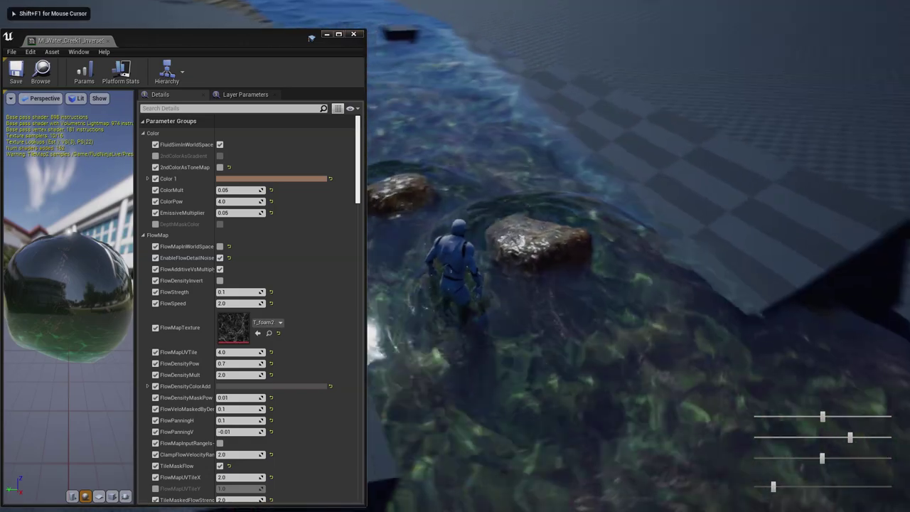
key(a)
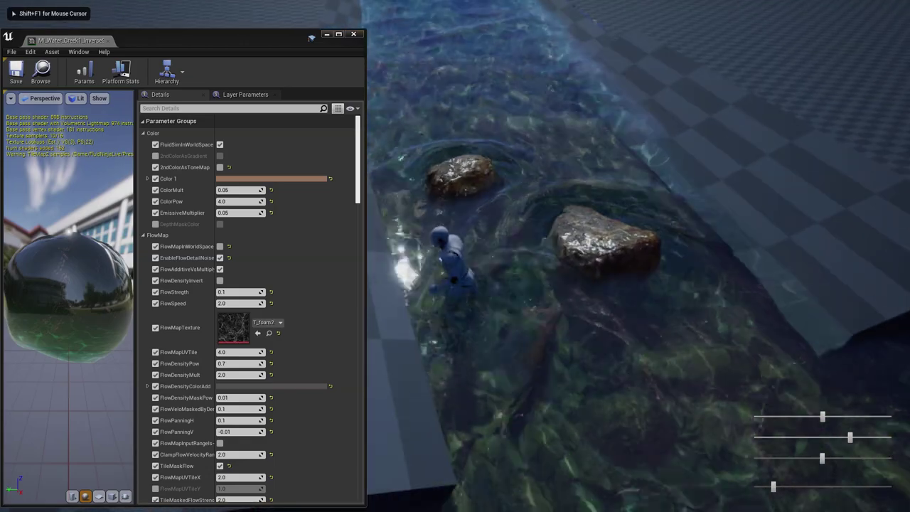
key(w)
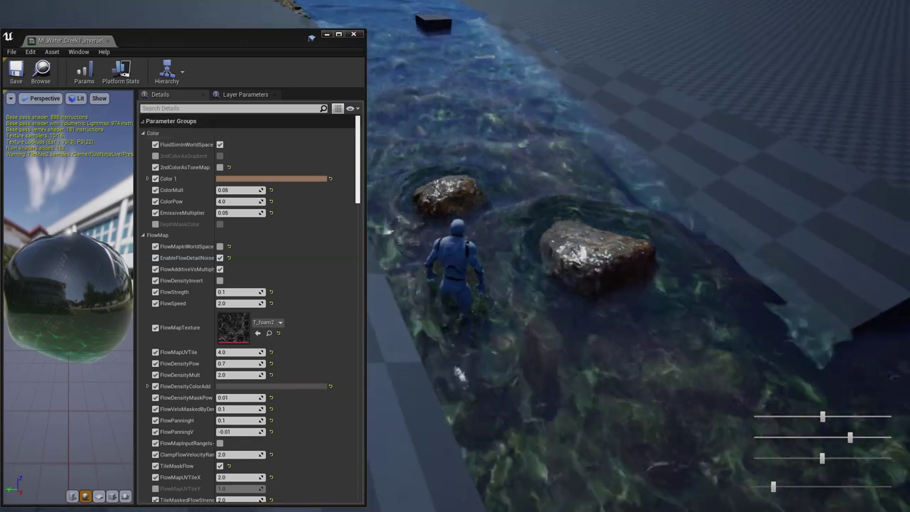
Collapse the creek material's parameter groups to examine the Normals parameters, and widen the parameter name column.
shift+click(143, 120)
click(143, 121)
click(156, 166)
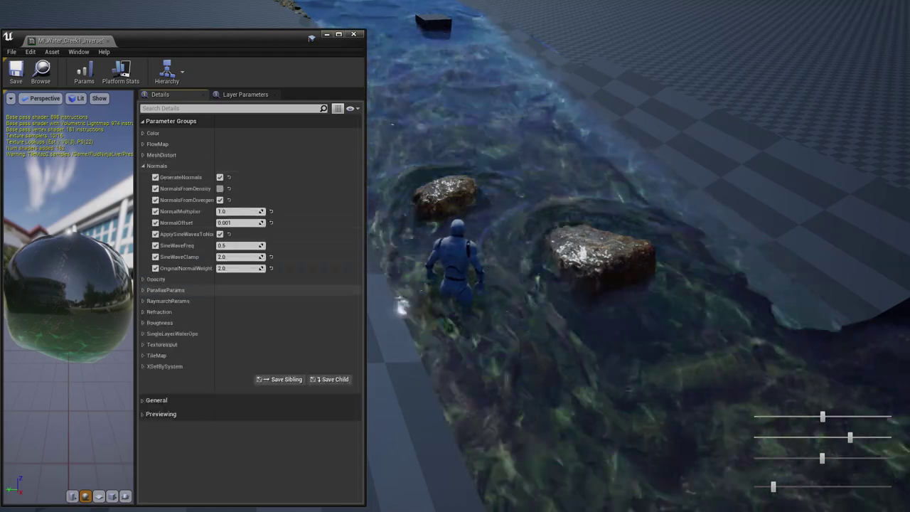
drag(214, 278, 249, 278)
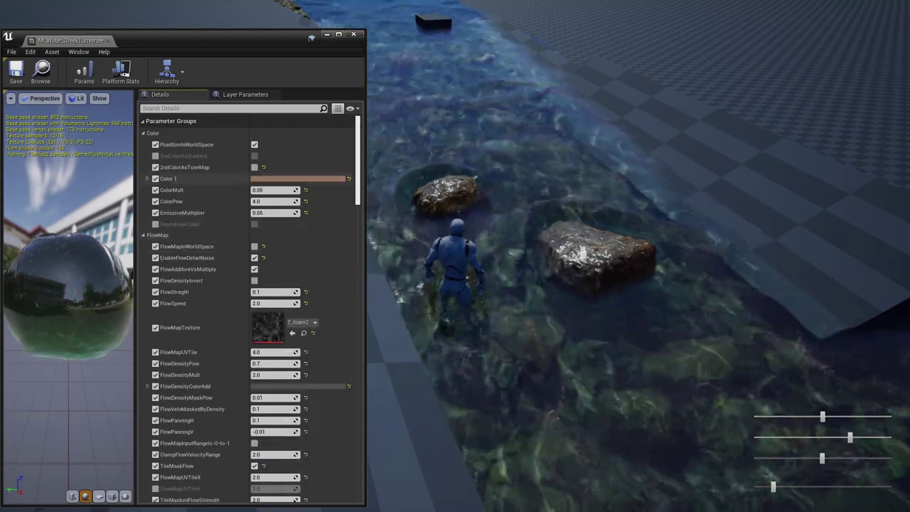
click(143, 121)
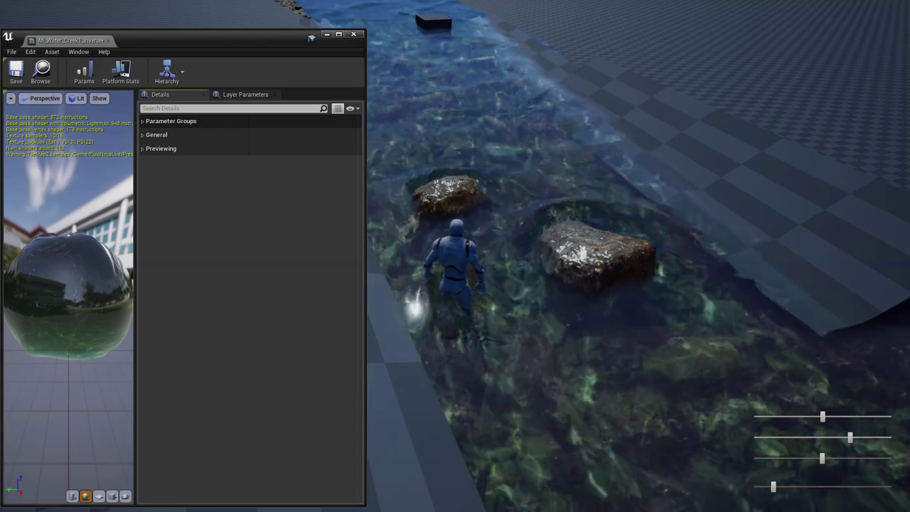
click(143, 121)
click(143, 166)
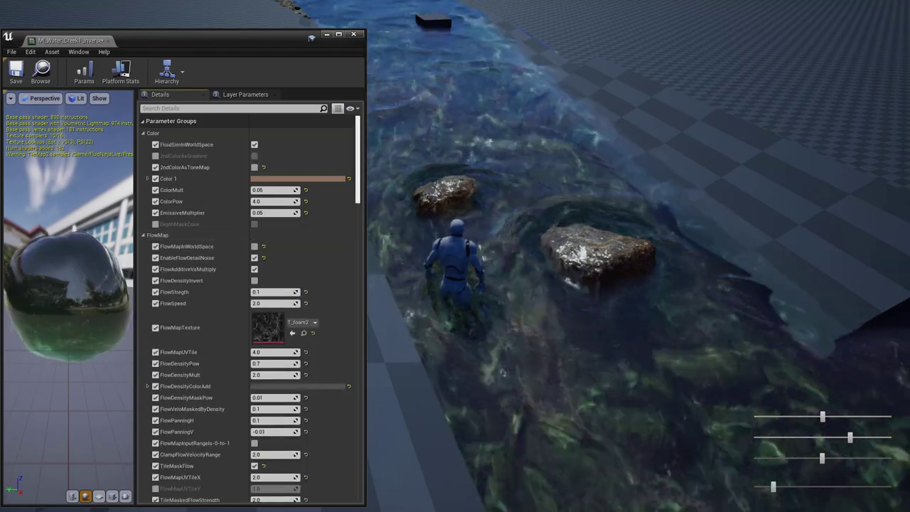
Walk the character back and forth around the rocks in the creek to examine the water's ripples and flow.
click(503, 368)
key(w)
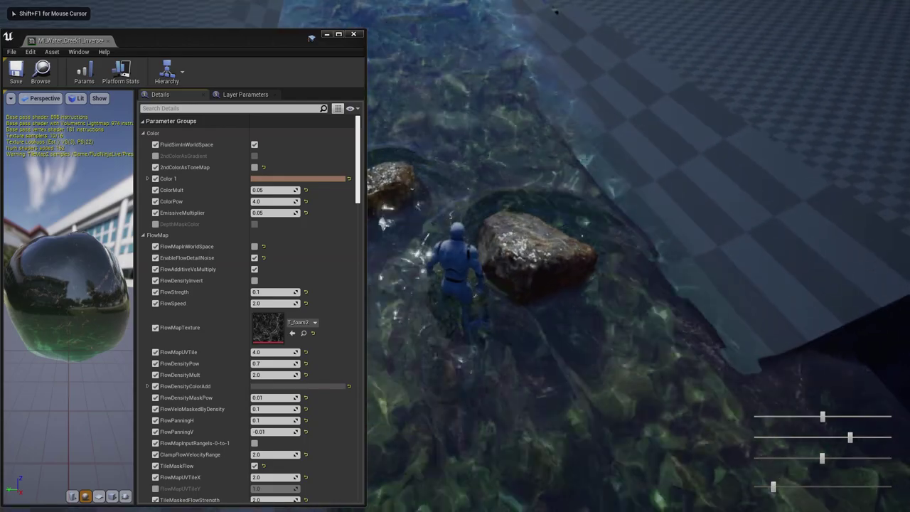
key(a)
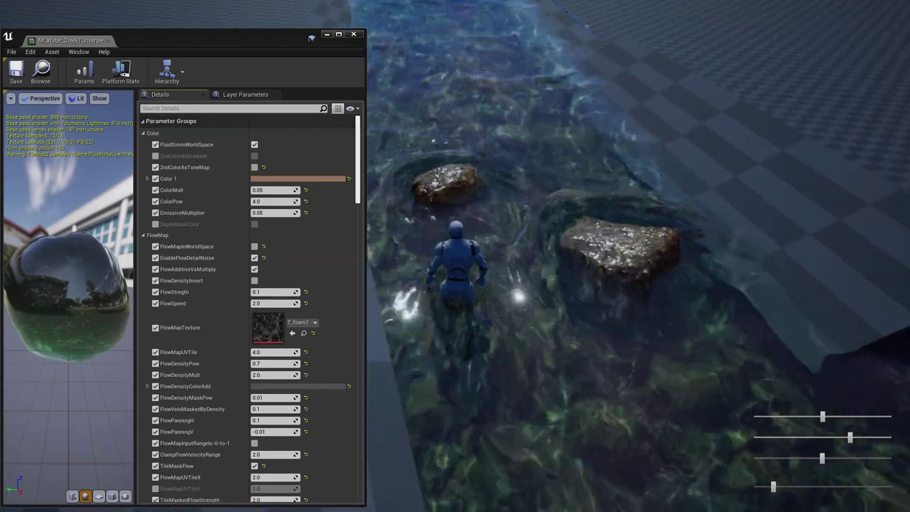
key(d)
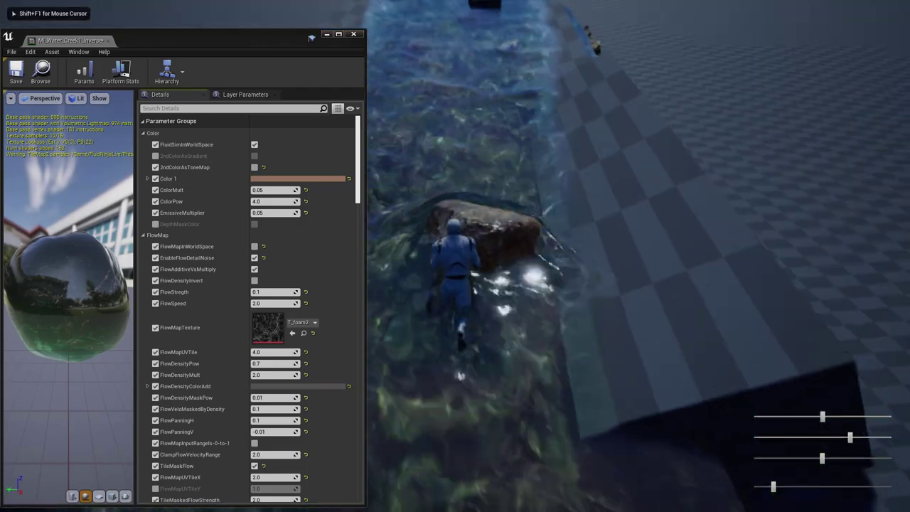
key(a)
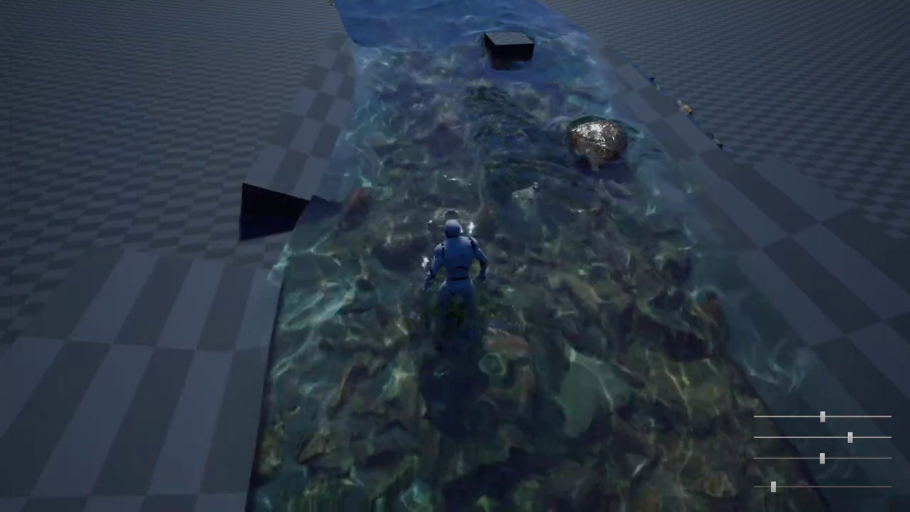
key(w)
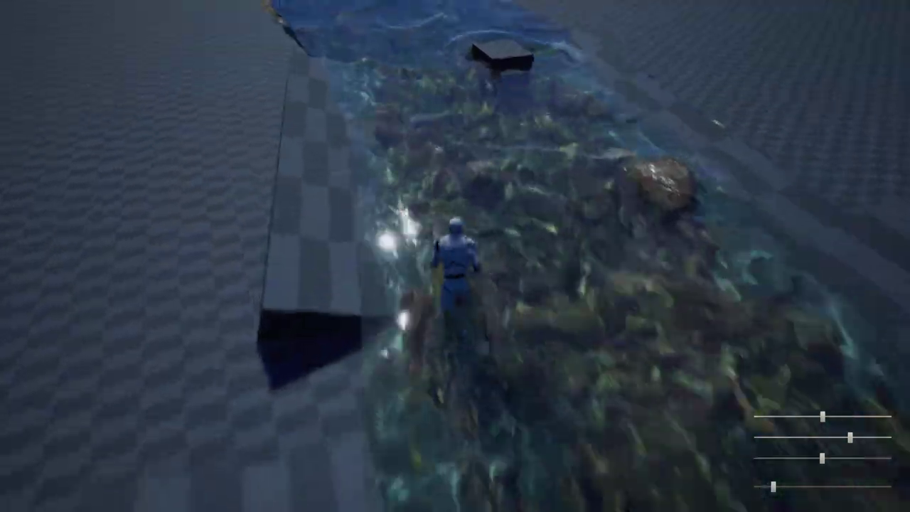
key(d)
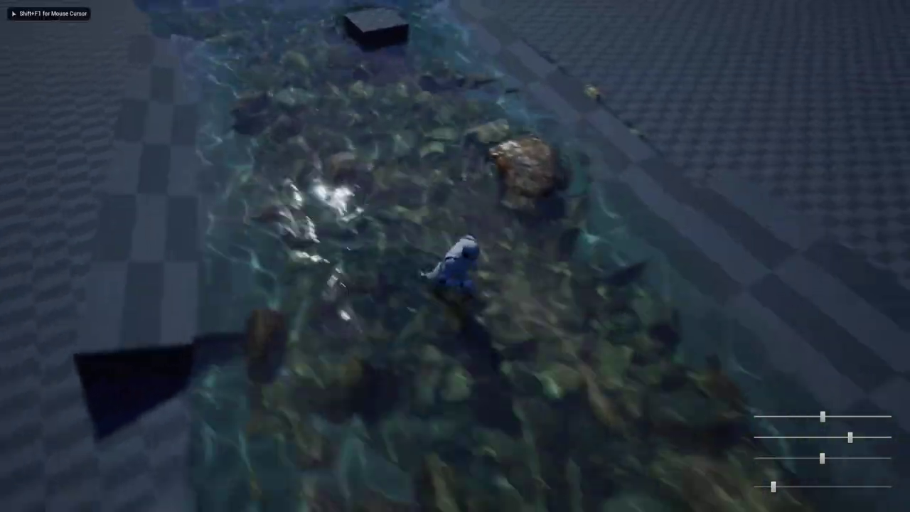
key(s)
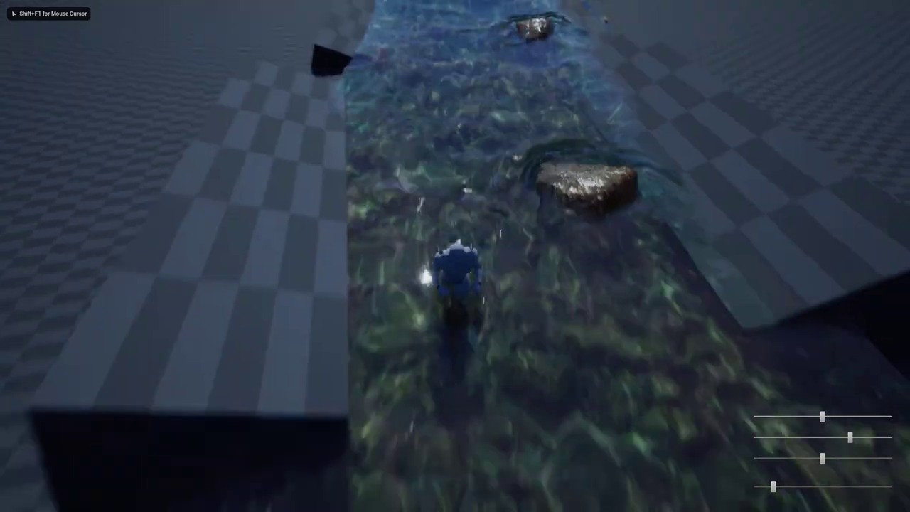
Stop playing the level and frame the Stage 4A small scale river's creek between the ramps in the viewport.
key(d)
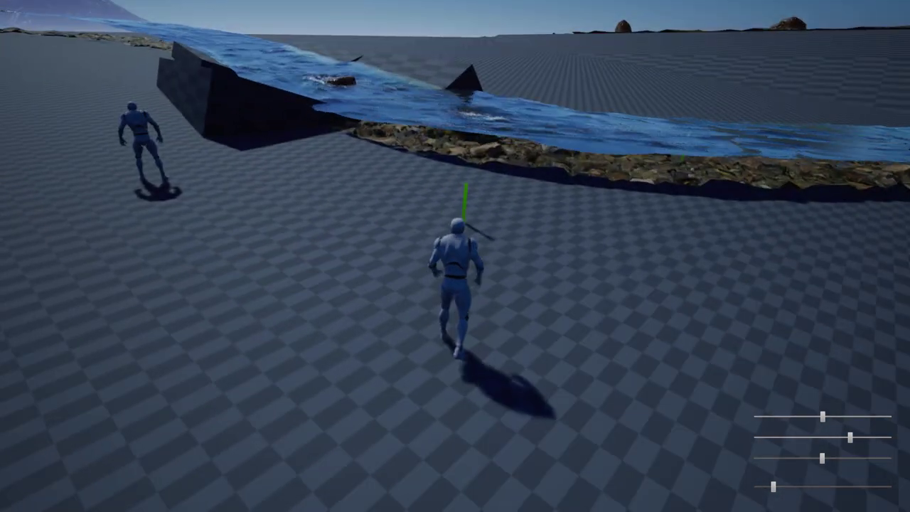
key(Escape)
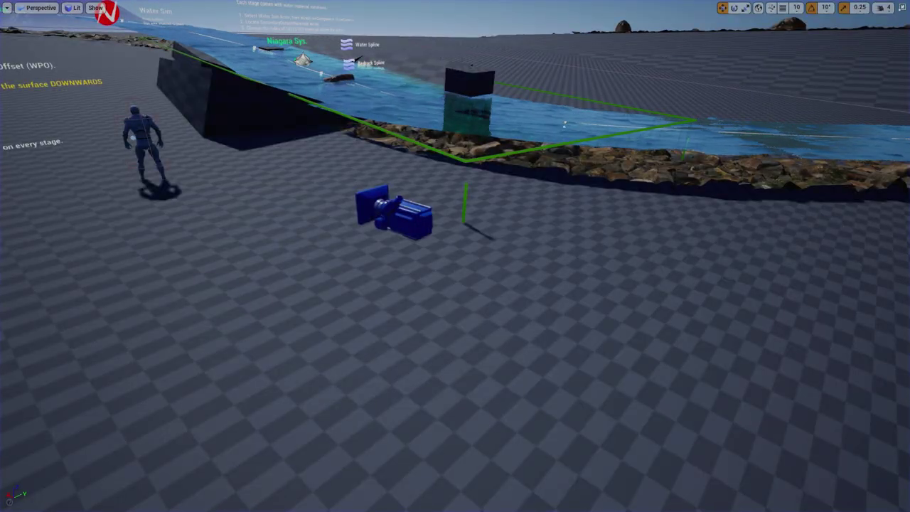
right_drag(455, 256, 427, 270)
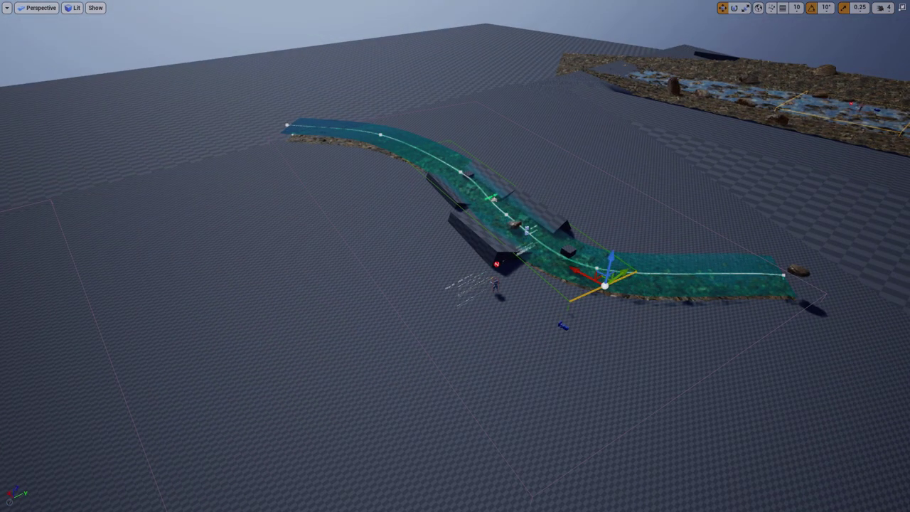
key(f)
right_drag(454, 256, 398, 170)
right_drag(465, 227, 457, 265)
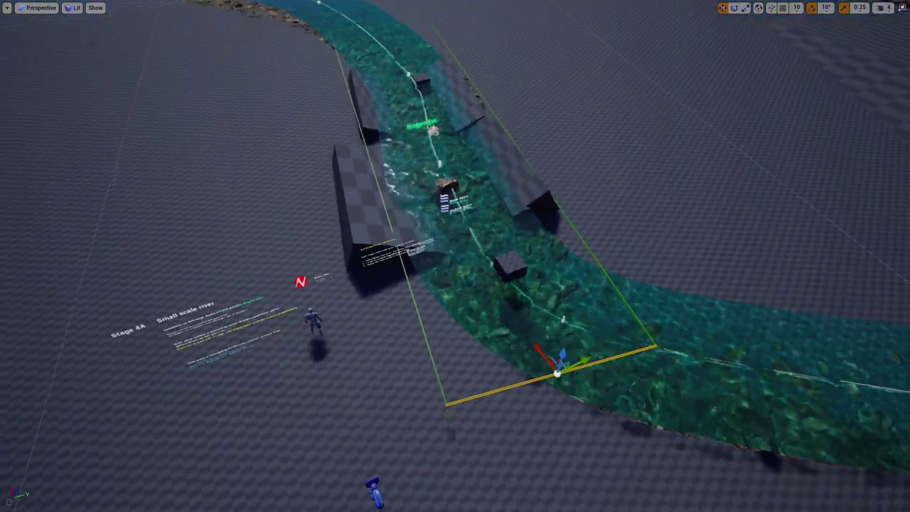
mouse_move(458, 265)
right_down()
mouse_move(458, 292)
mouse_move(466, 259)
right_up()
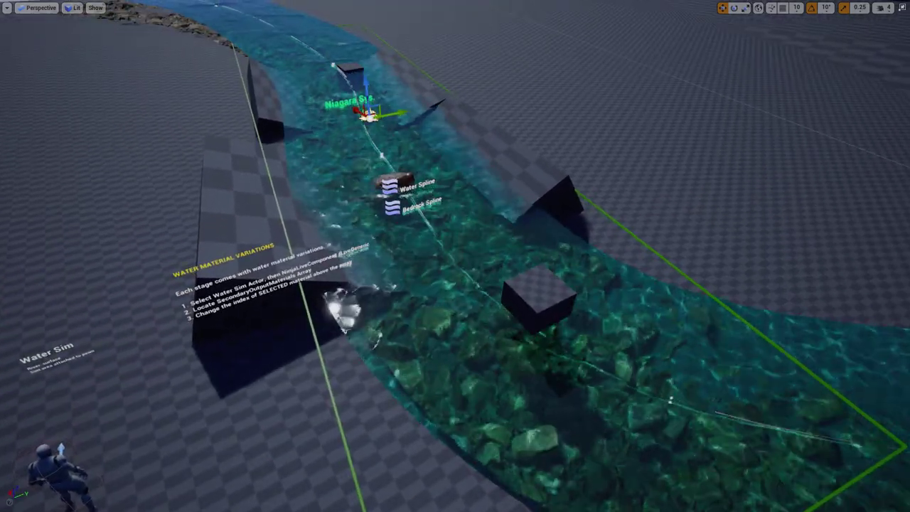
mouse_move(465, 259)
right_down()
mouse_move(465, 285)
mouse_move(462, 252)
right_up()
Play the level and walk the Stage 4A character up the creek to the central rock to examine the water's reaction.
key(alt+p)
key(w)
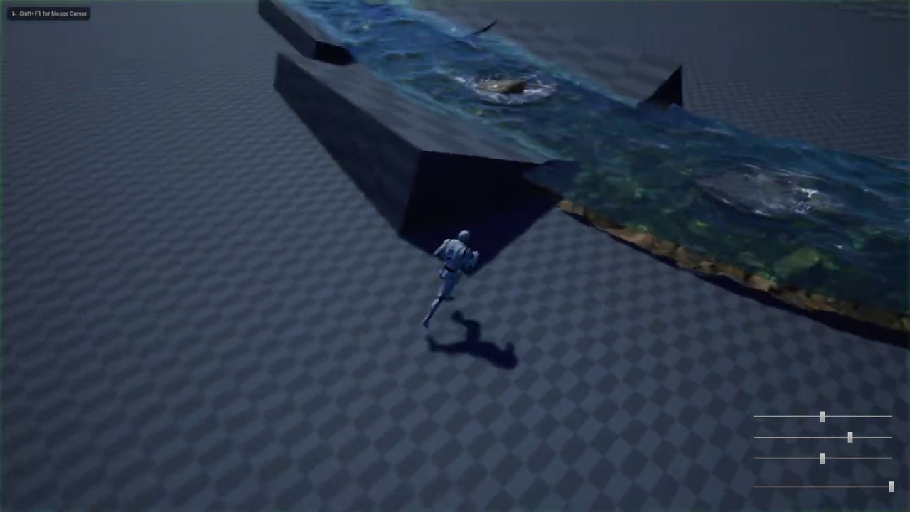
key(d)
key(w)
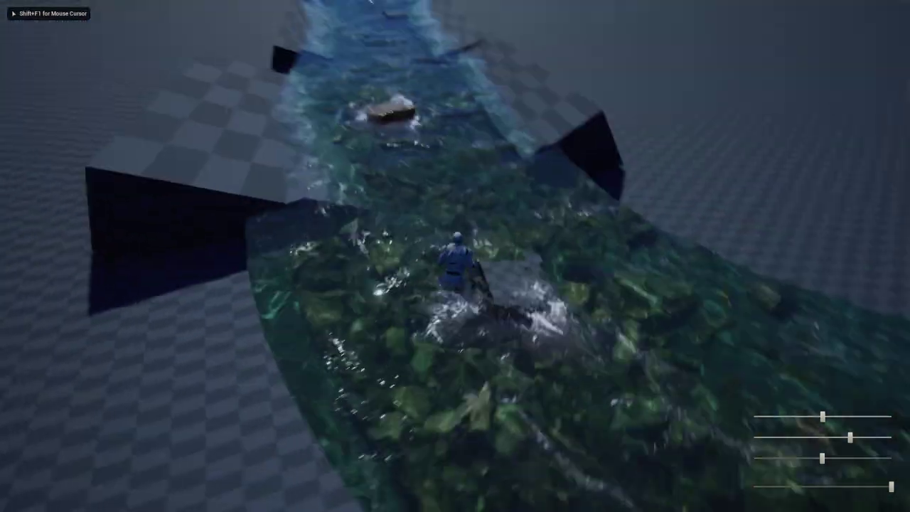
key(w)
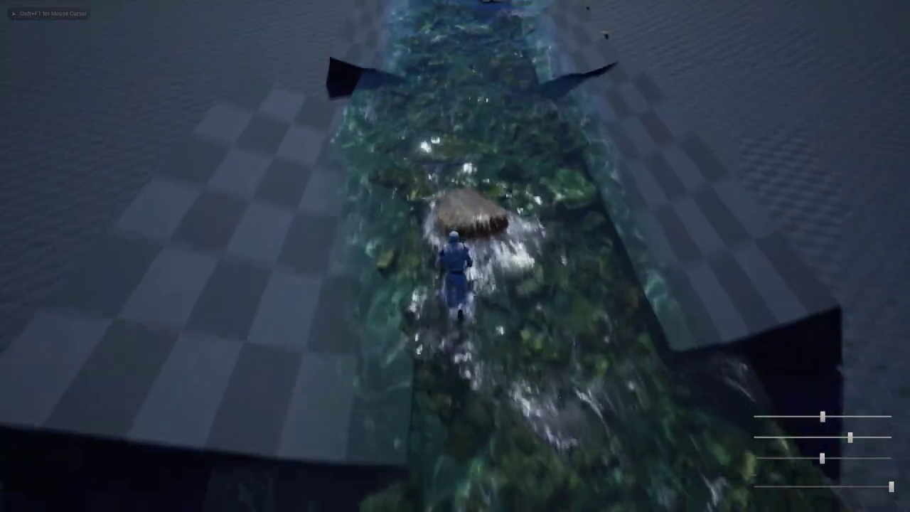
key(d)
key(s)
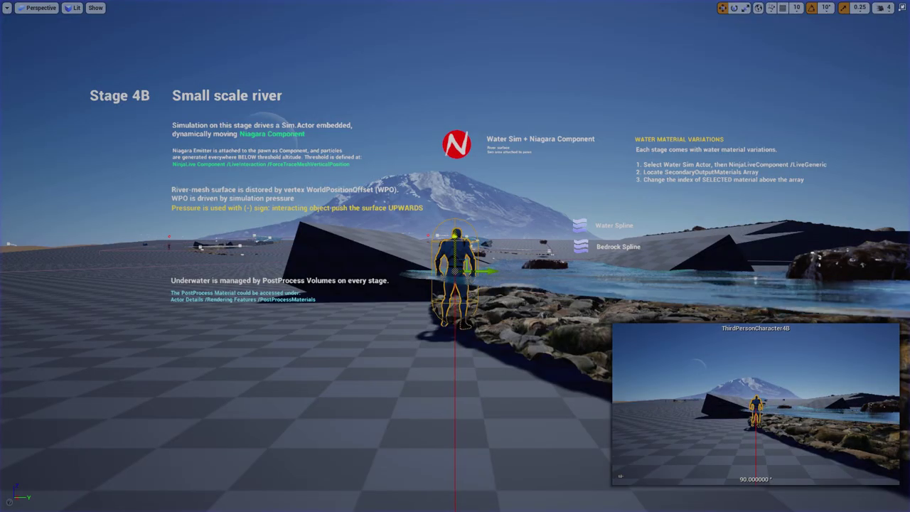
Check NiagaraComponent_Splash of NinjaLive_Stage4B_Creek outside the full-screen viewport, and walk the Stage 4B character through the creek with a close camera.
key(F11)
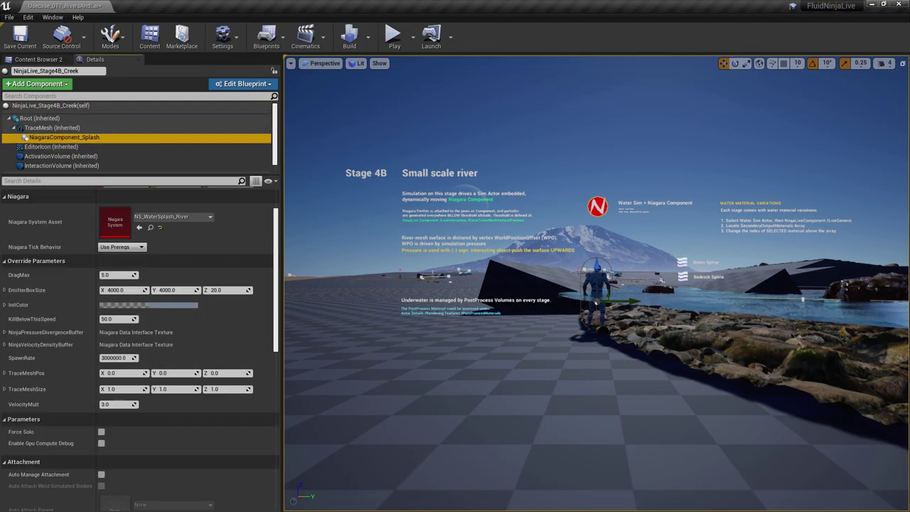
key(F11)
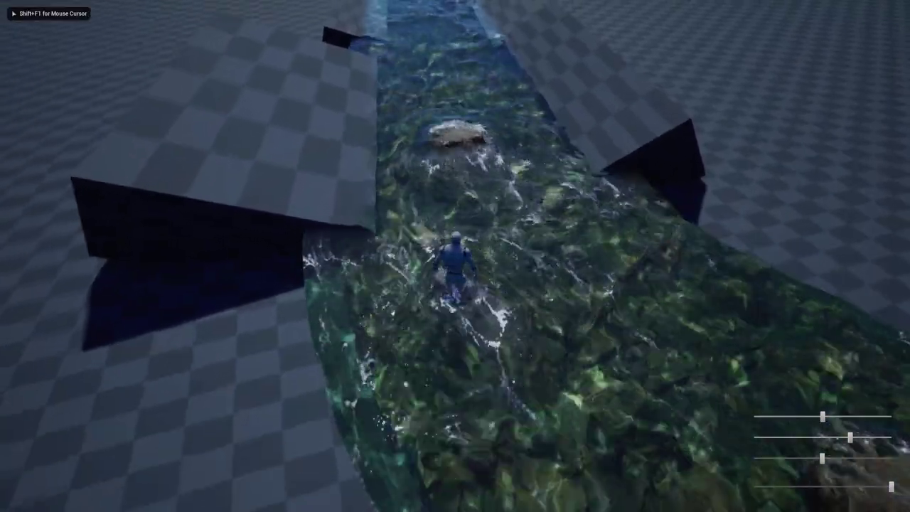
key(w)
scroll(455, 255, up, 10)
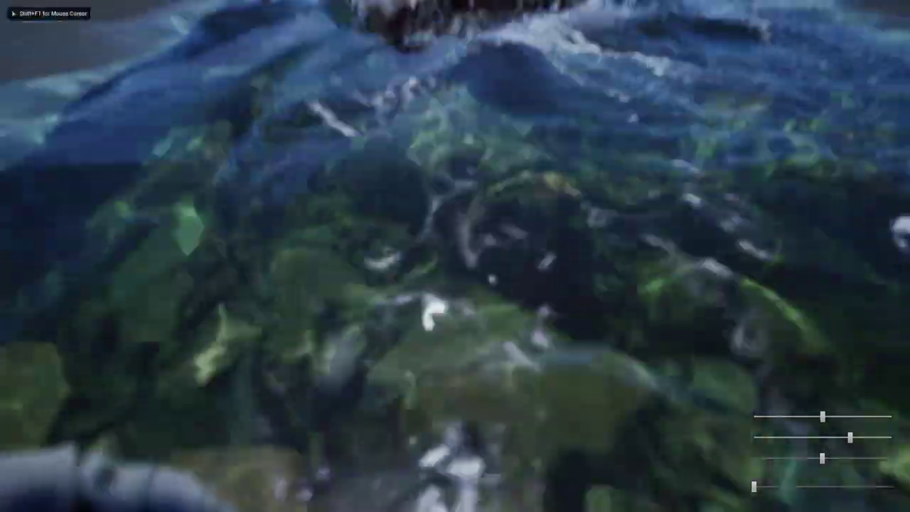
Walk the character along the Stage 4B creek past the partly submerged rocks to examine foam and splashes.
key(w)
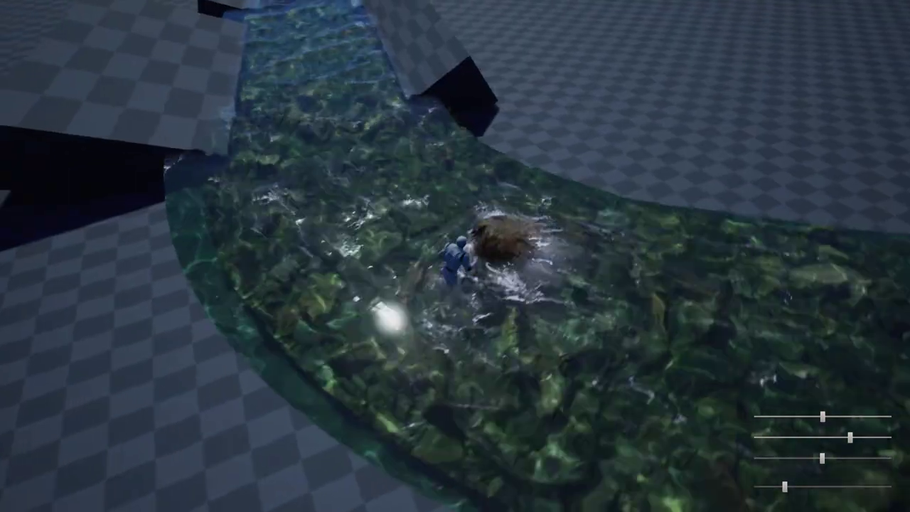
key(w)
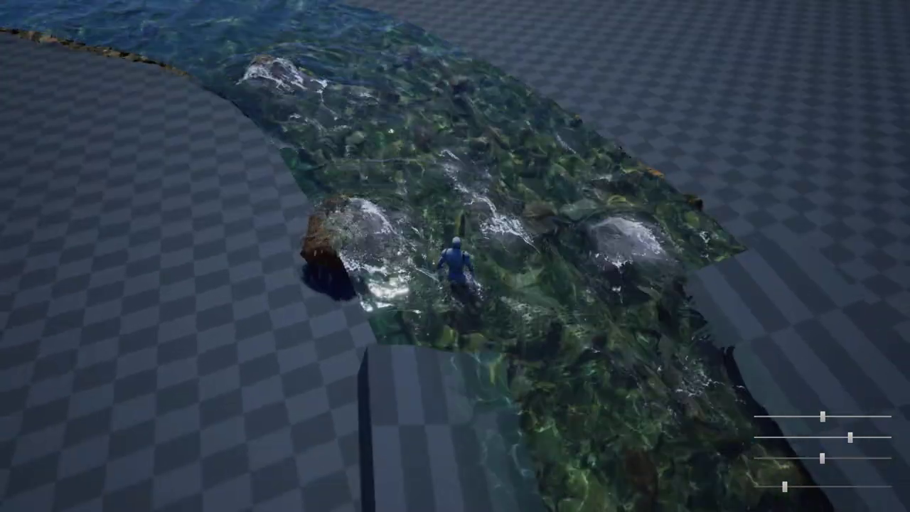
key(w)
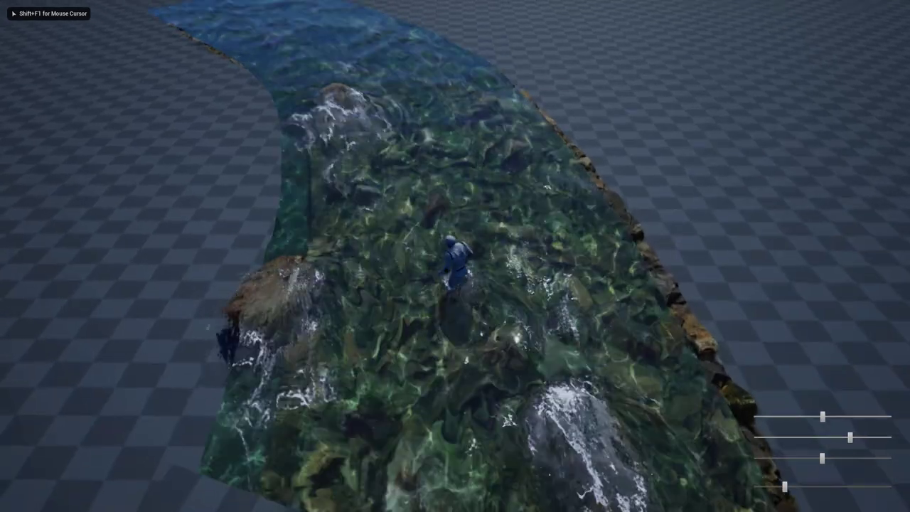
key(w)
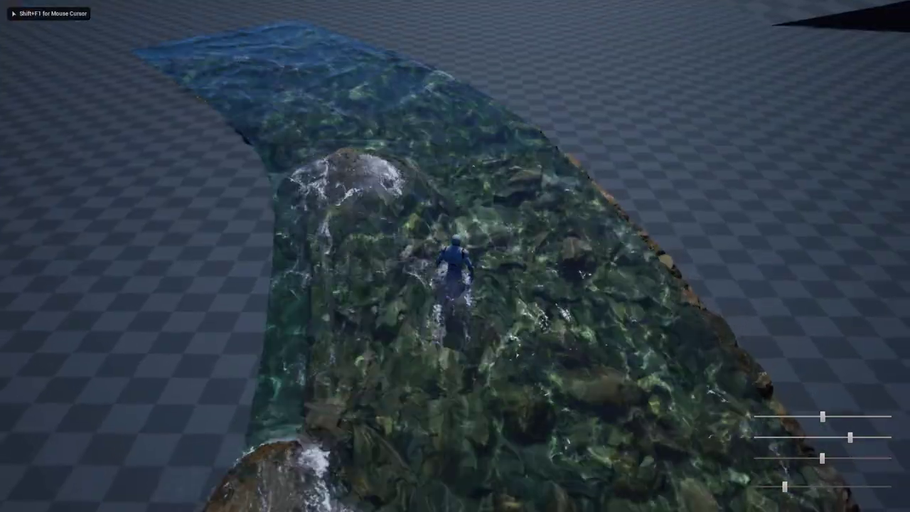
Stop playing the level and bring the viewport over to the Stage 5 river with collision mask.
key(Escape)
right_drag(455, 256, 540, 164)
key(s)
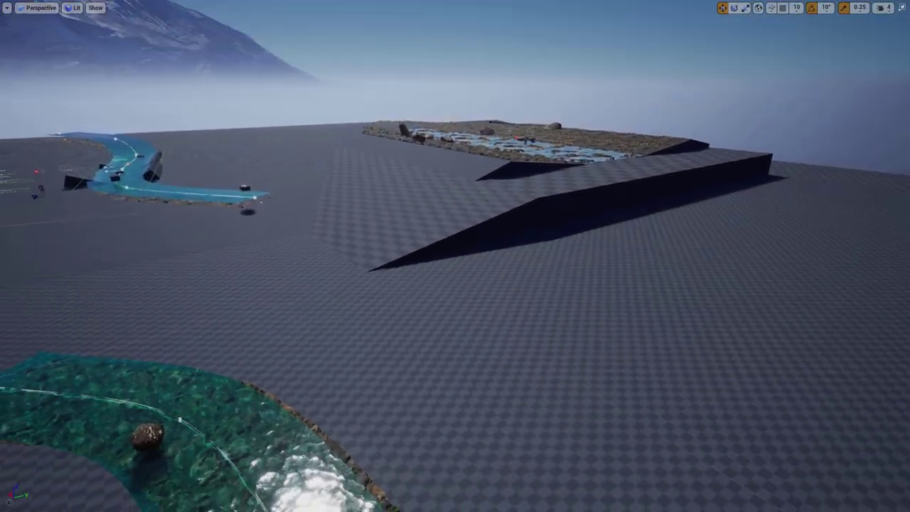
key(s)
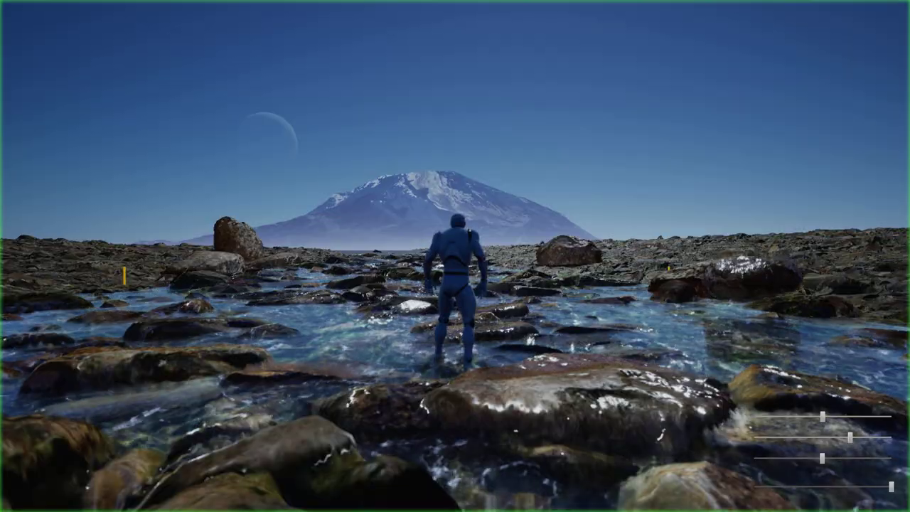
key(F8)
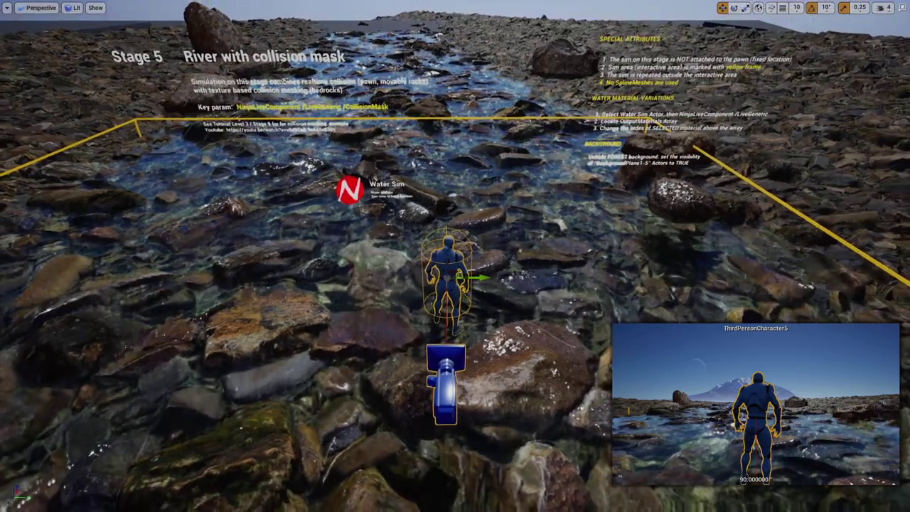
Select the Stage 5 bedrock plane, leave the full-screen viewport, and open its MI_Bedrock_LocalSpace material instance to examine its texture maps.
click(586, 447)
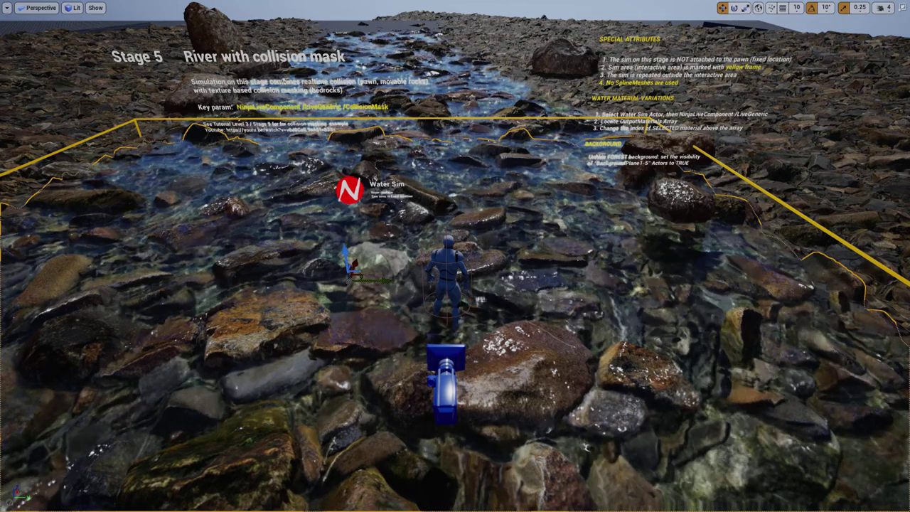
key(F11)
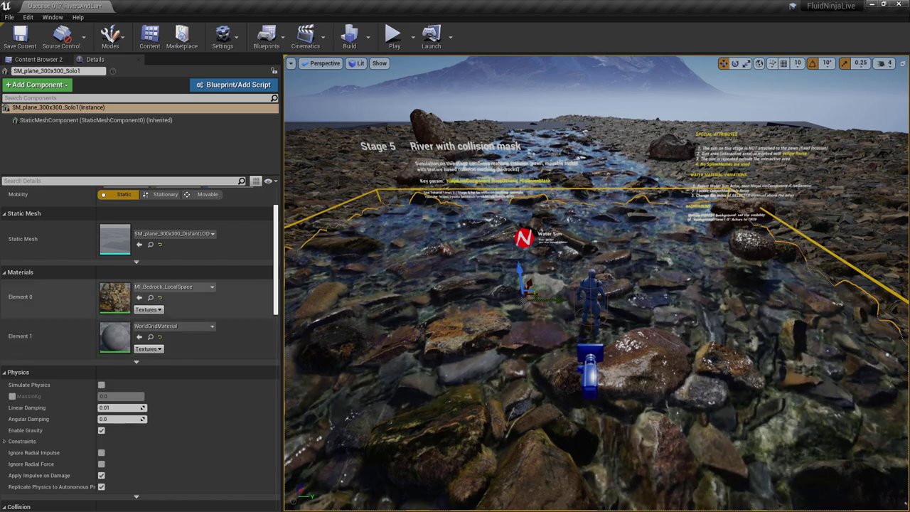
click(150, 297)
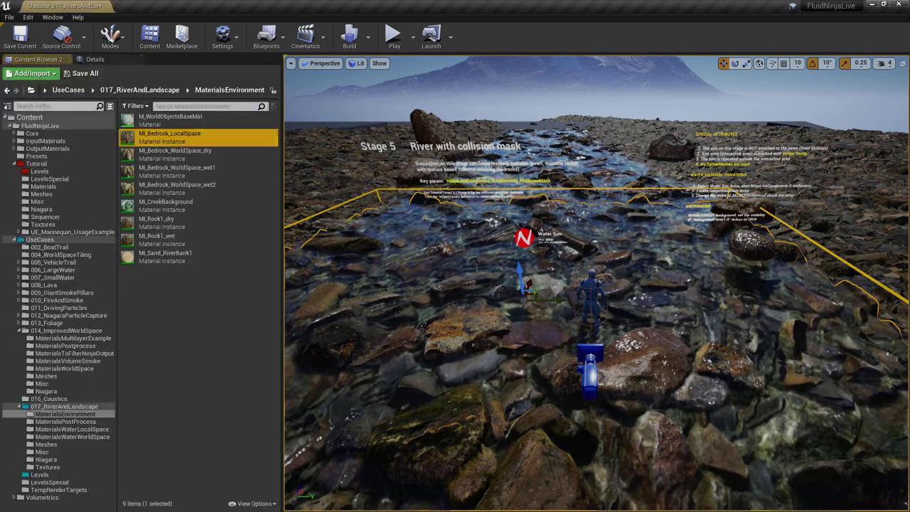
double_click(170, 137)
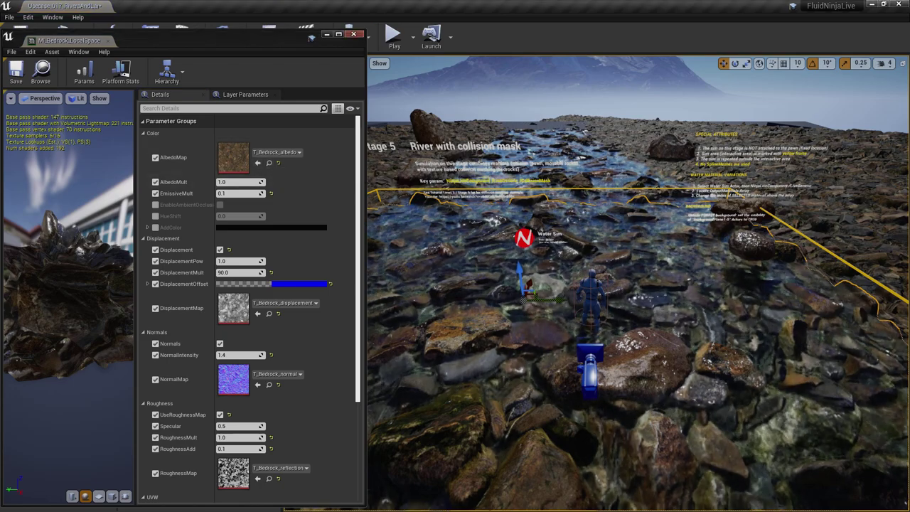
click(353, 34)
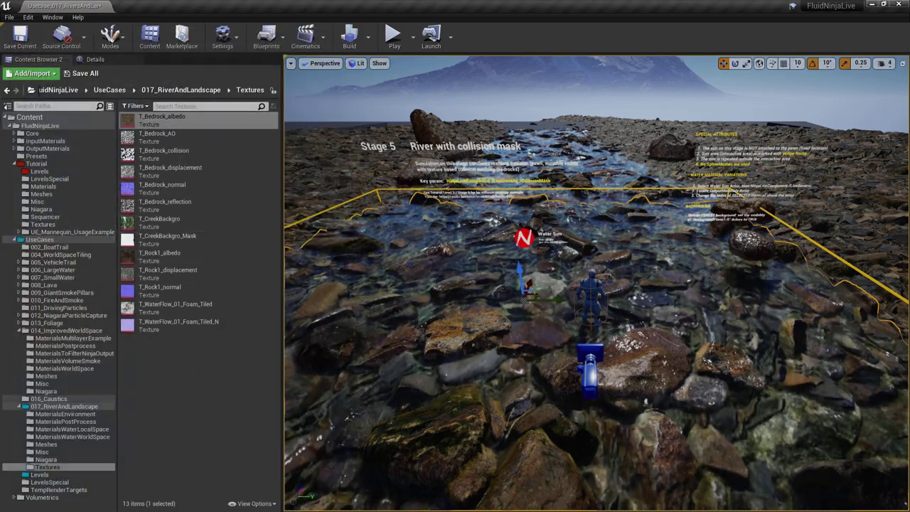
Show the Textures folder of 017_RiverAndLandscape and open the T_Rock1_albedo texture for a brief check.
click(62, 406)
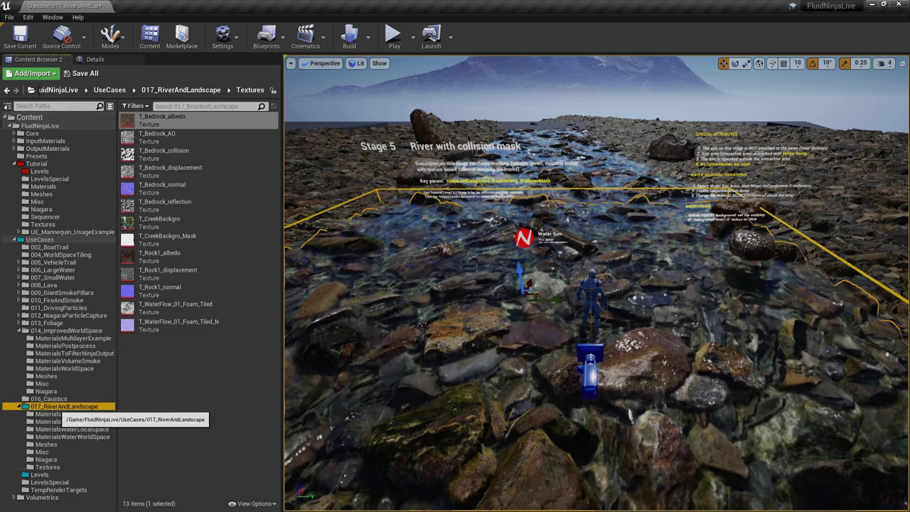
click(48, 467)
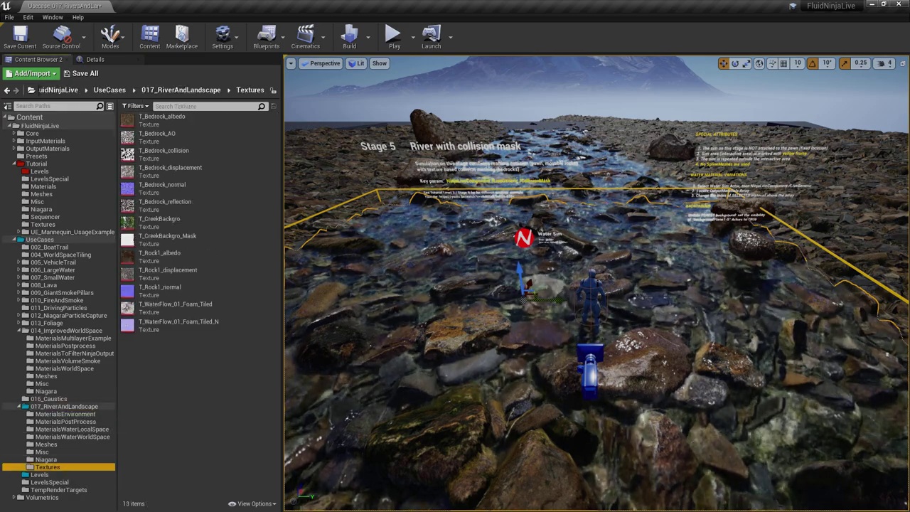
double_click(160, 254)
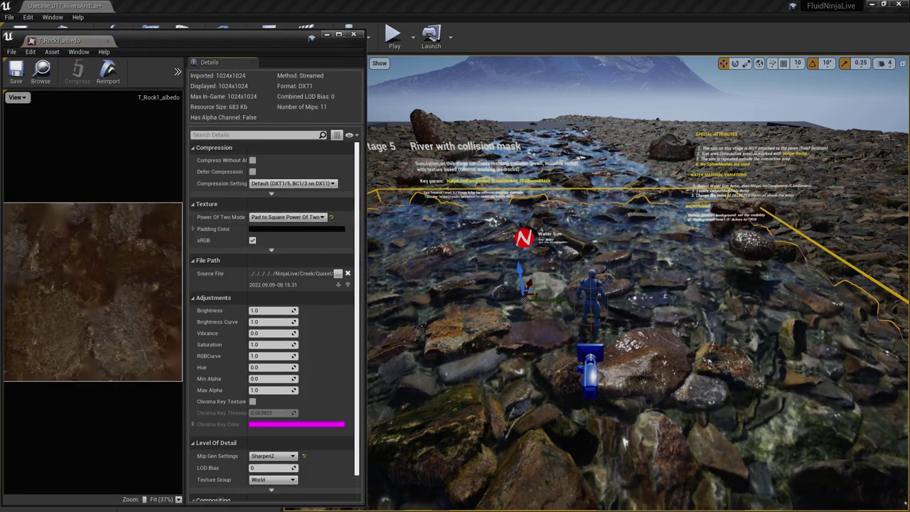
click(108, 41)
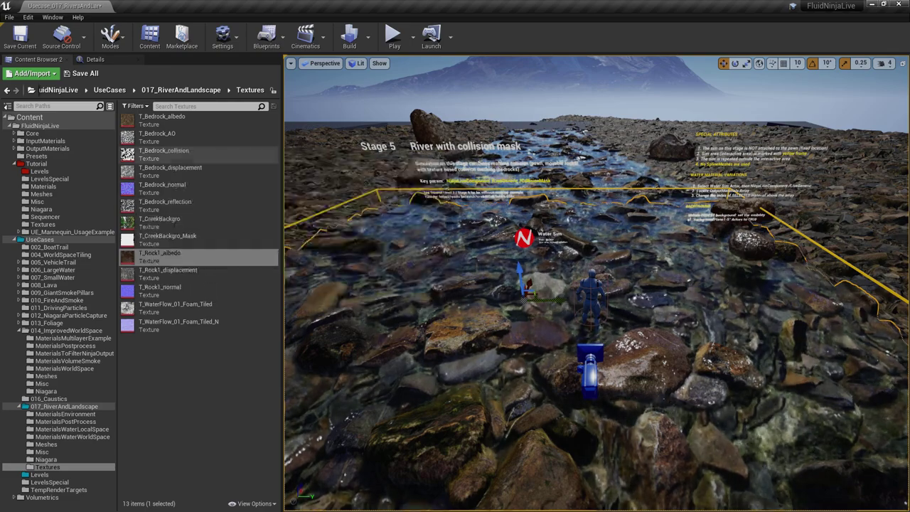
Open the T_Bedrock_AO texture in a maximized window and examine it at 330% zoom.
double_click(158, 135)
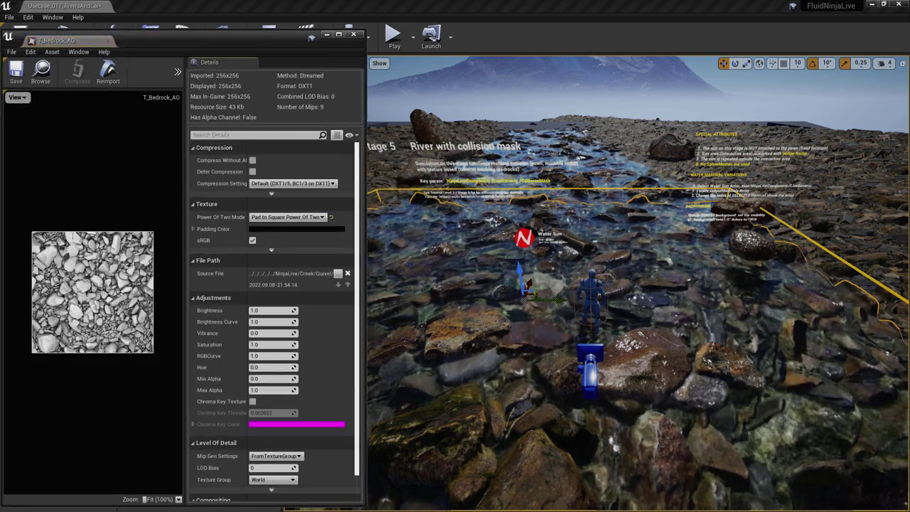
double_click(93, 40)
scroll(225, 294, up, 4)
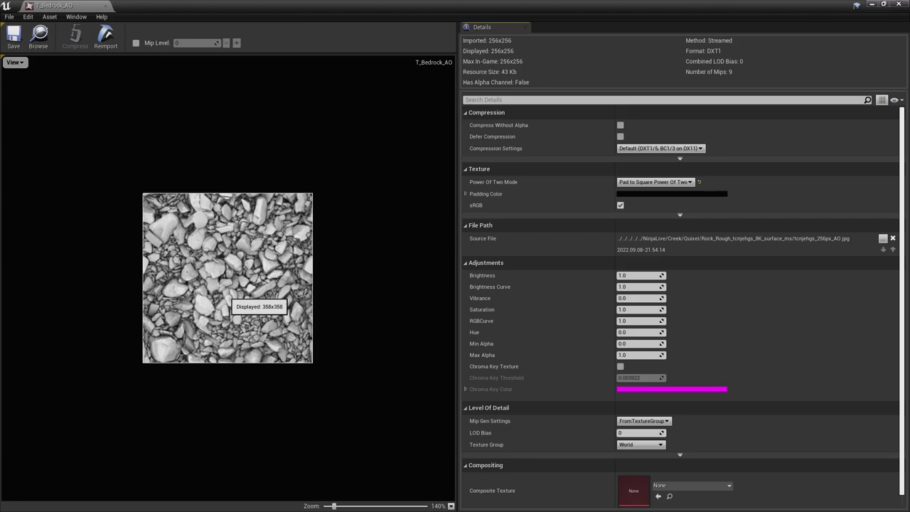
scroll(231, 295, up, 5)
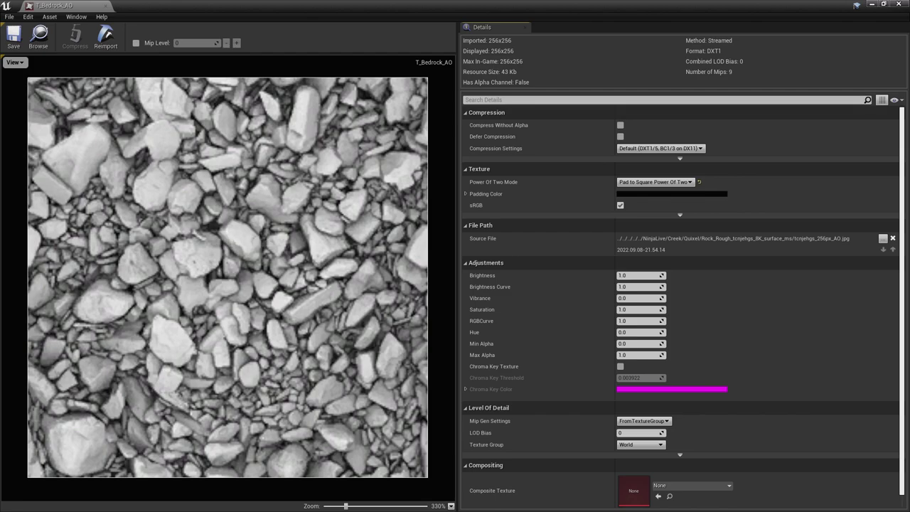
click(106, 5)
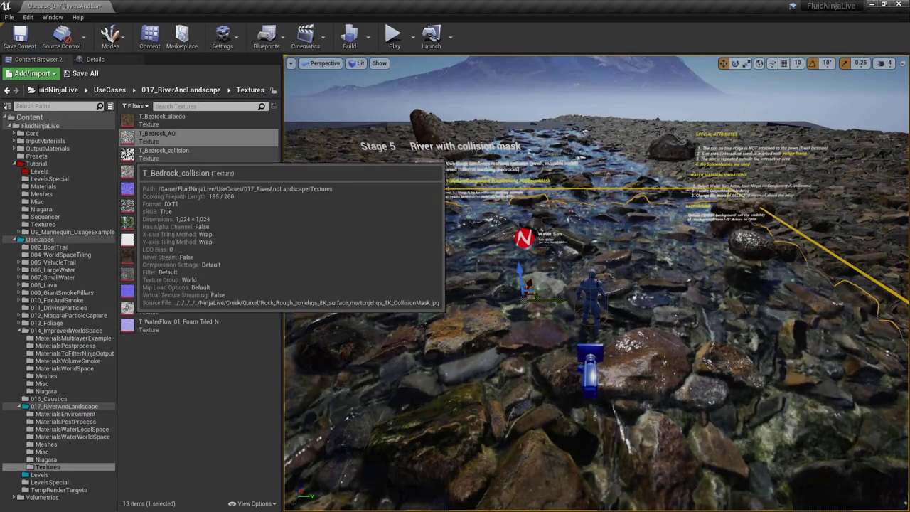
Open the T_Bedrock_collision texture at 100% zoom to examine the bedrock collision mask.
double_click(132, 153)
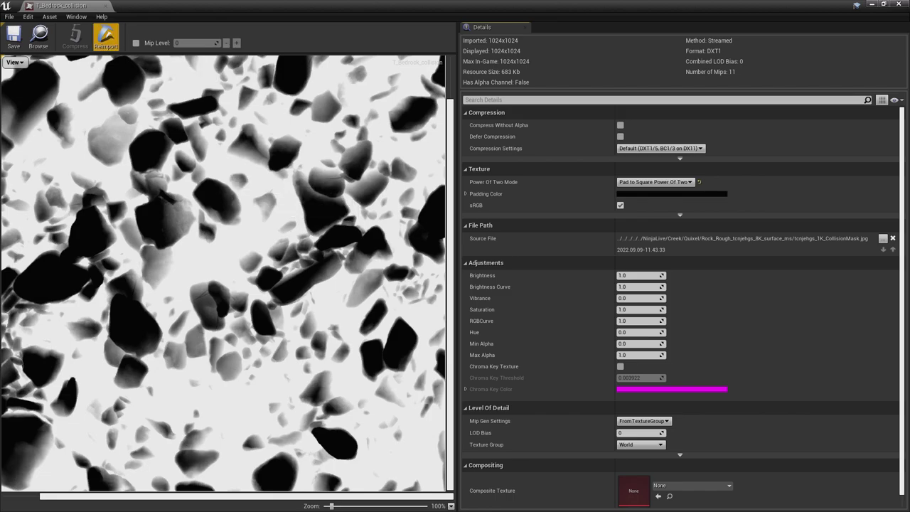
click(105, 6)
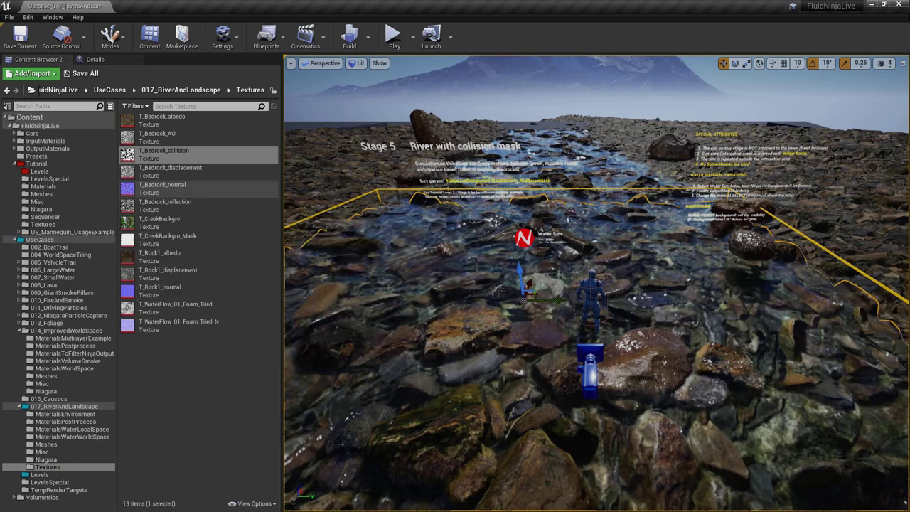
double_click(163, 152)
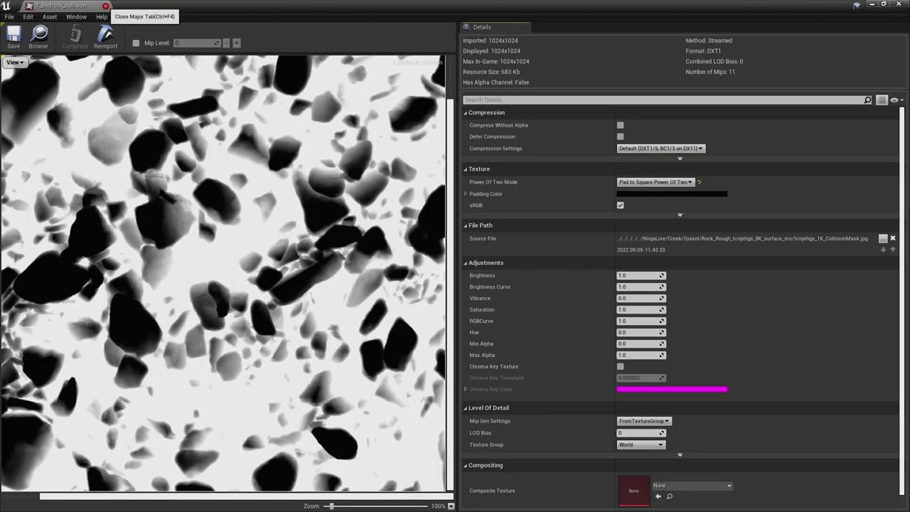
Examine the T_Bedrock_displacement texture in place of the collision mask, then close it and clear the asset selection.
click(106, 6)
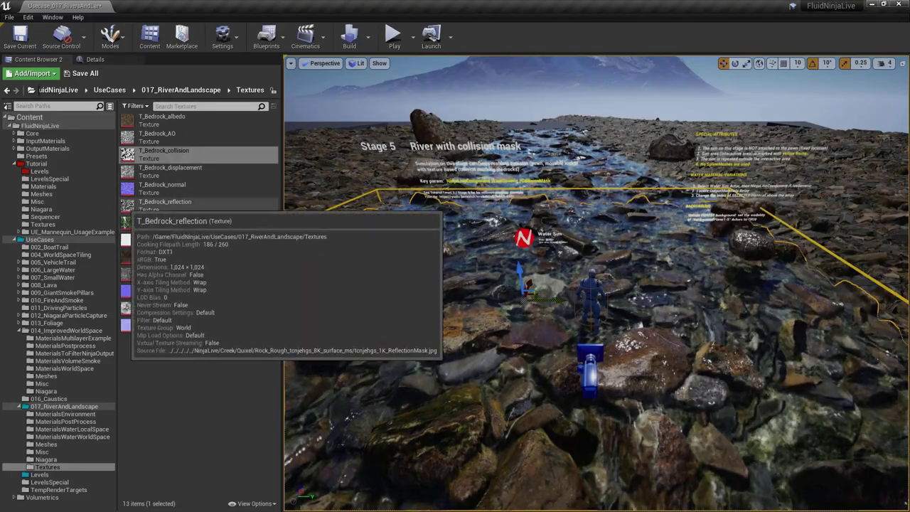
double_click(170, 167)
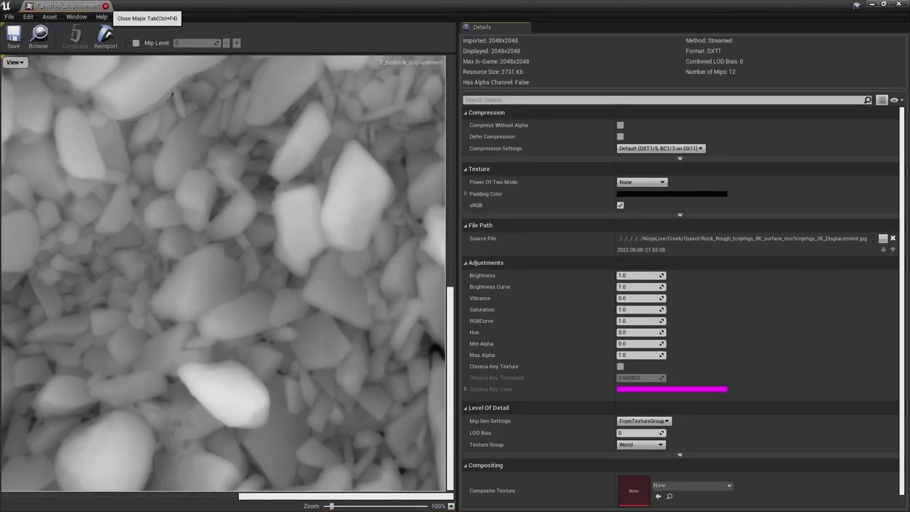
click(105, 5)
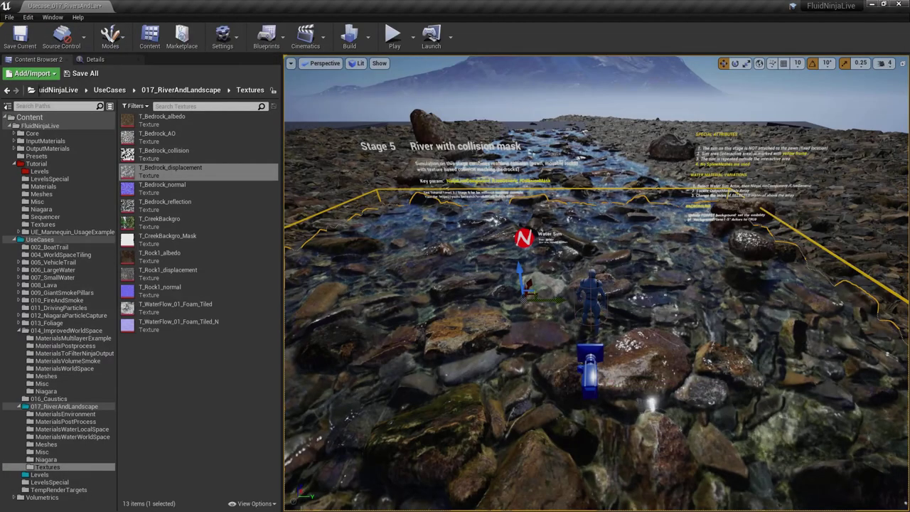
click(199, 405)
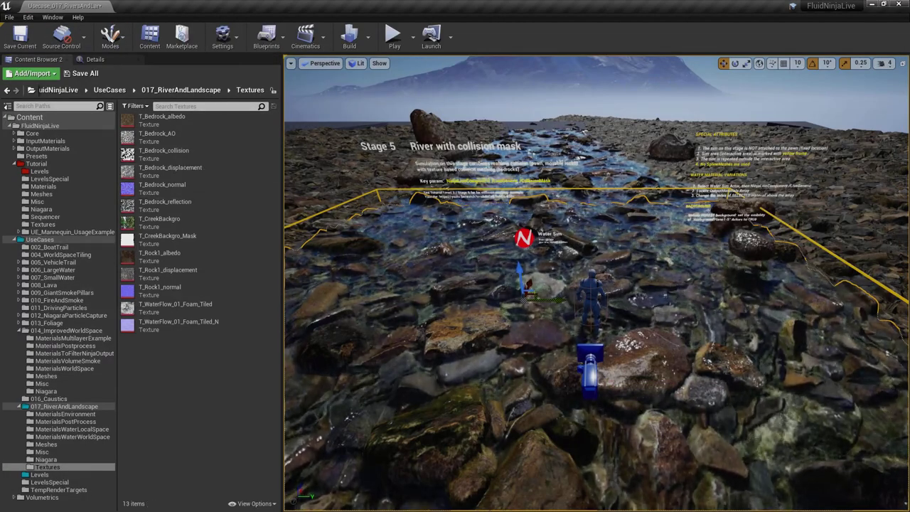
Play the level in a full-screen viewport and run the character around the Stage 5 river to demonstrate the water's collision with rocks.
key(F11)
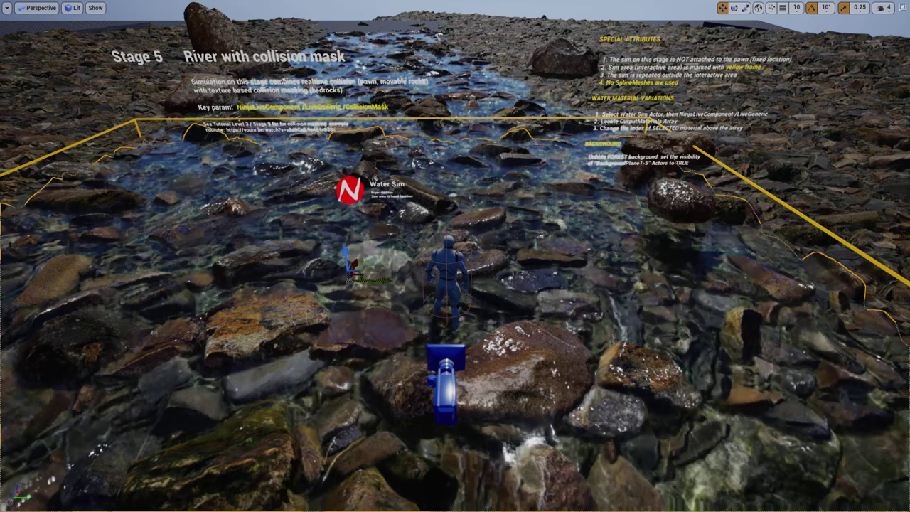
key(alt+p)
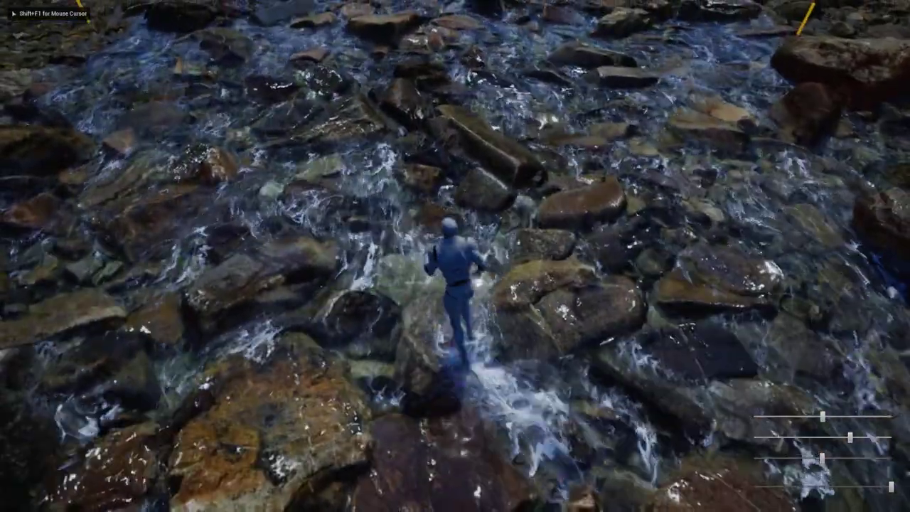
key(a)
key(w)
key(d)
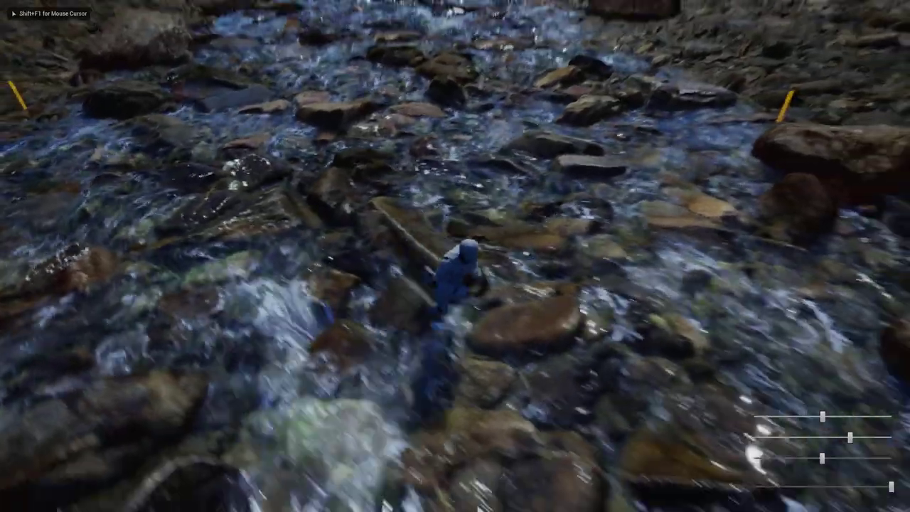
key(s)
key(d)
key(s)
key(w)
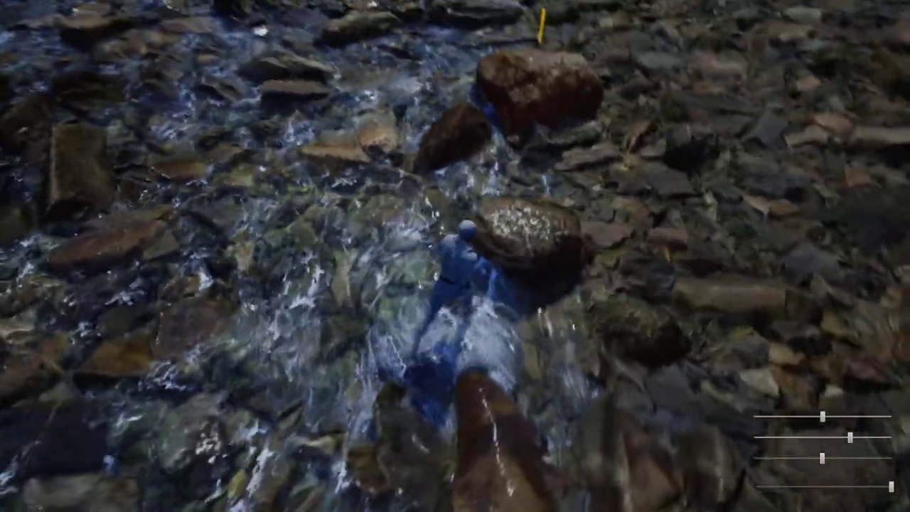
key(a)
key(s)
key(a)
key(w)
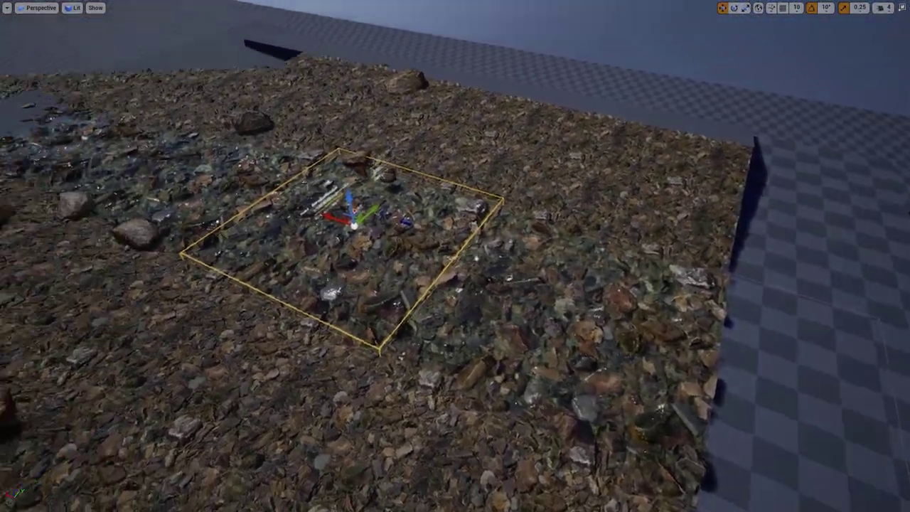
Fly back over the Stage 5 simulation area and replay it, wading the character sideways through the stream.
key(w)
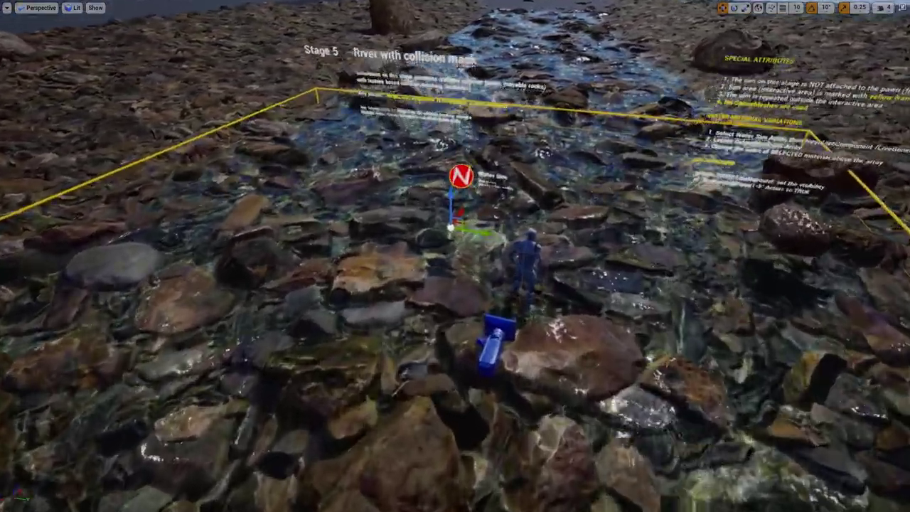
key(alt+p)
key(d)
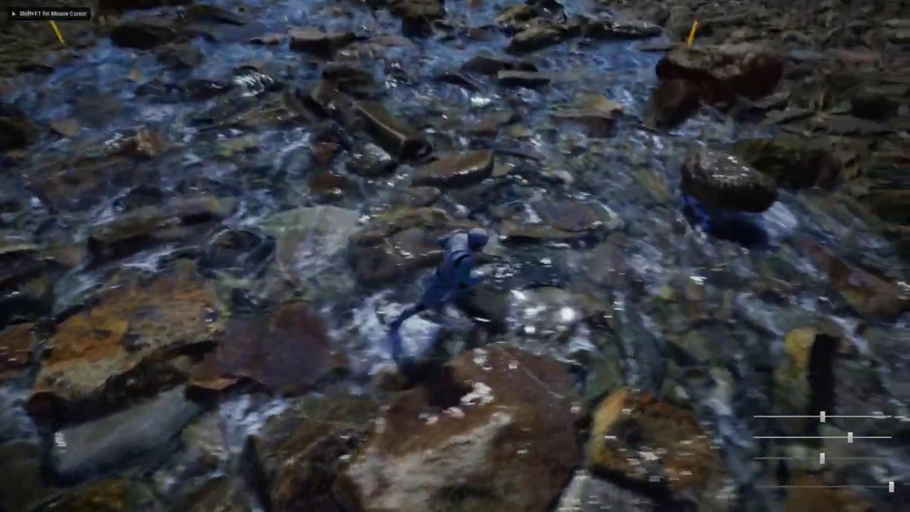
key(a)
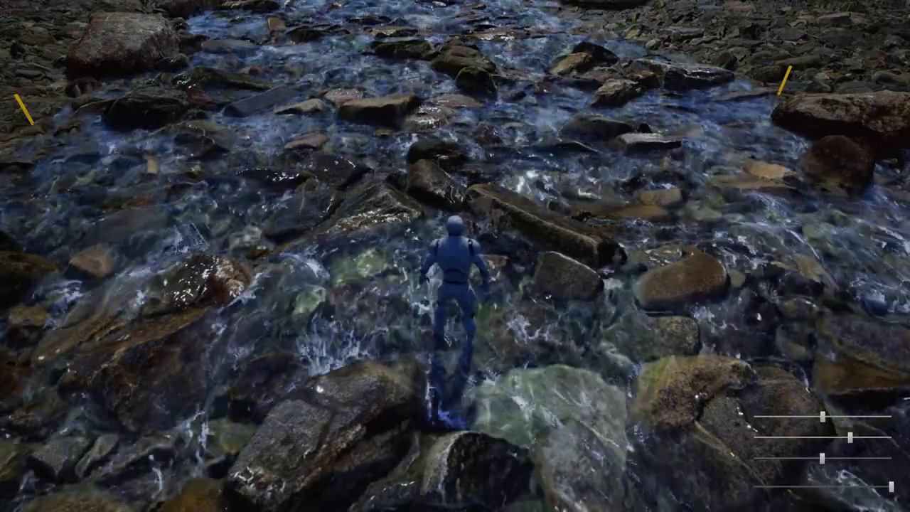
key(d)
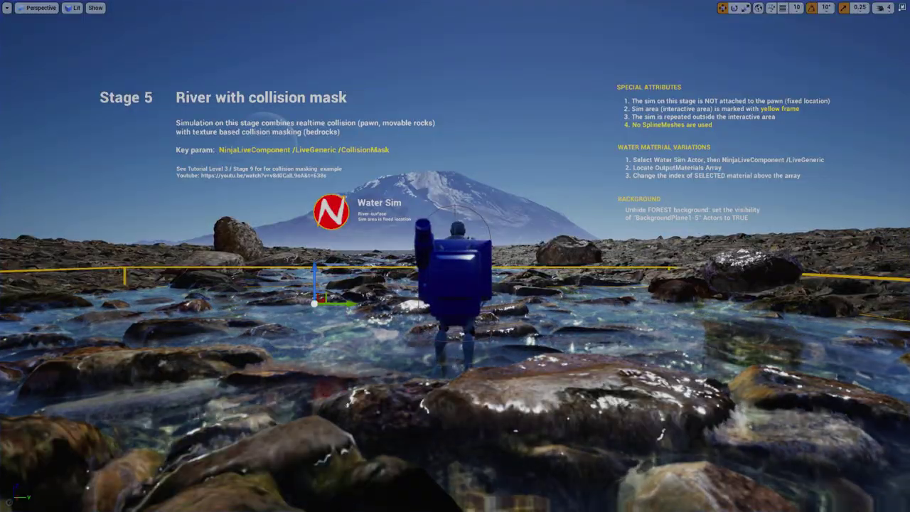
Leave the full-screen viewport and collapse the World Outliner hierarchy to its top-level folders.
key(F11)
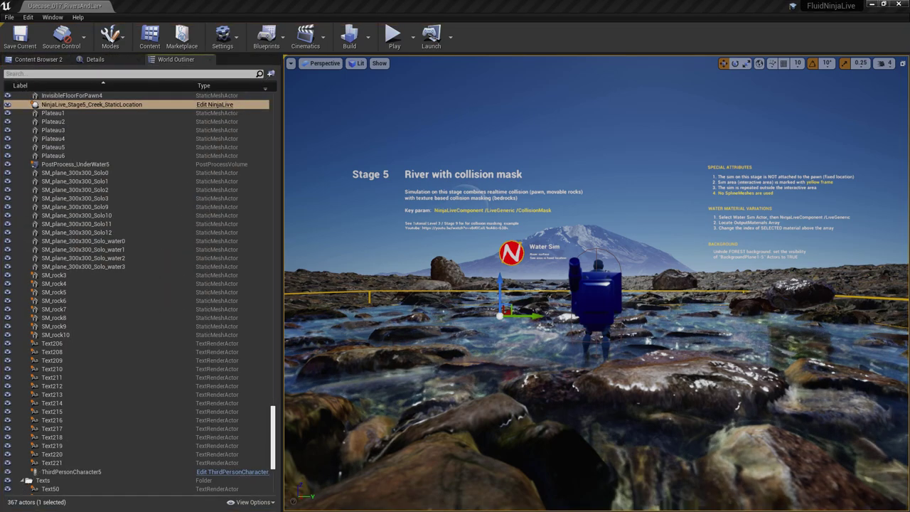
drag(272, 434, 272, 106)
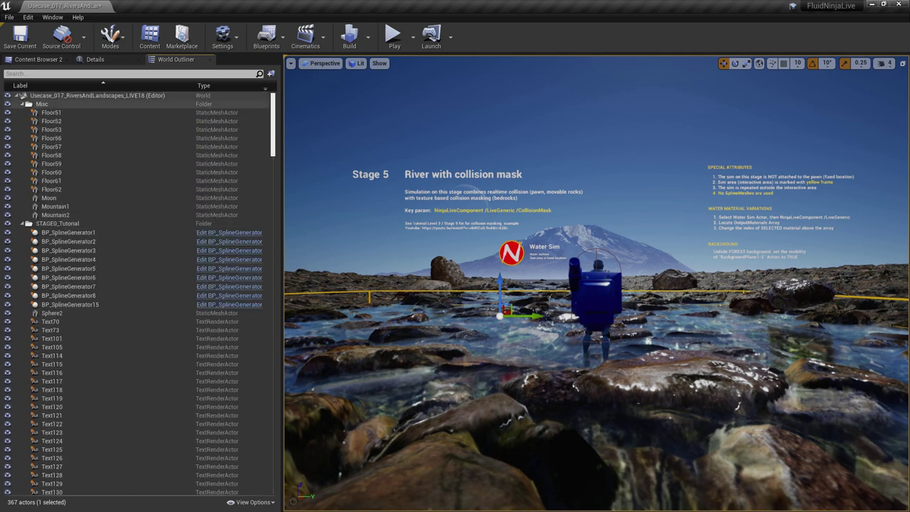
click(16, 95)
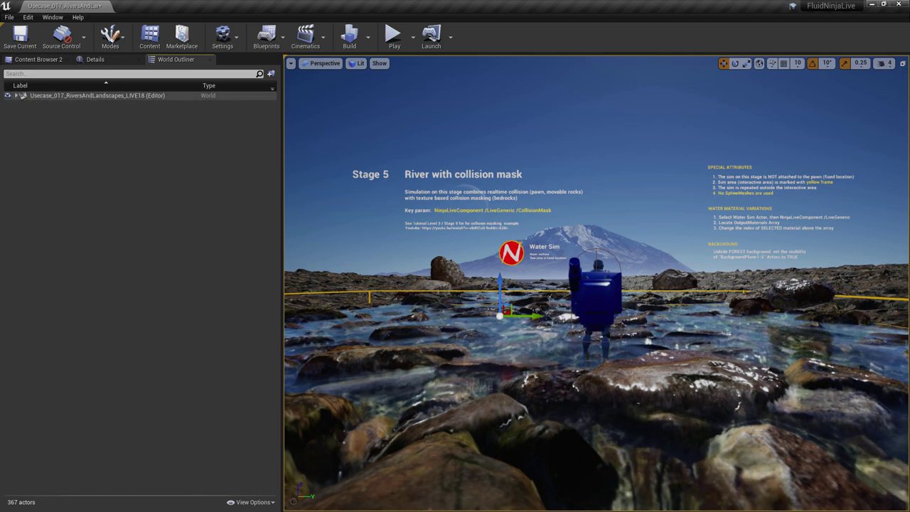
click(16, 96)
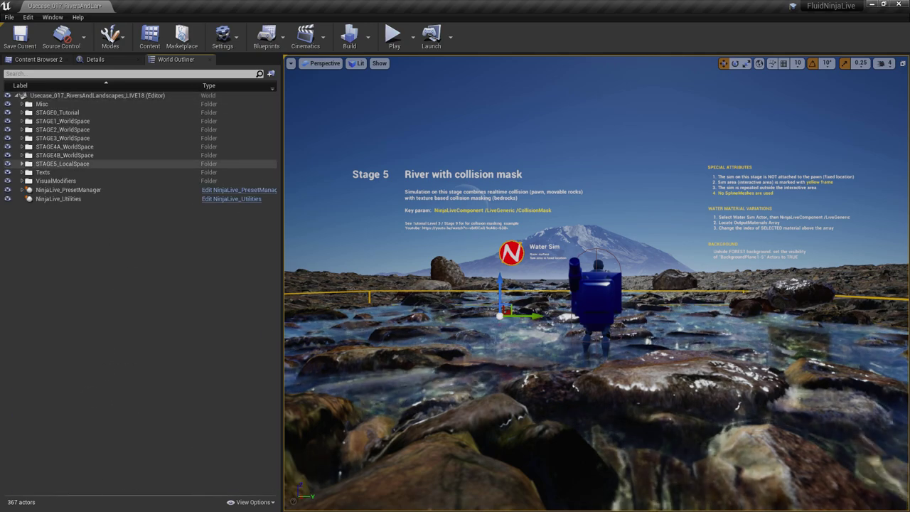
Make BackgroundPlane1 through BackgroundPlane5 and Boundary_Marker1 in the STAGE5_LocalSpace folder visible, then deselect them.
click(22, 163)
click(66, 172)
shift+click(65, 215)
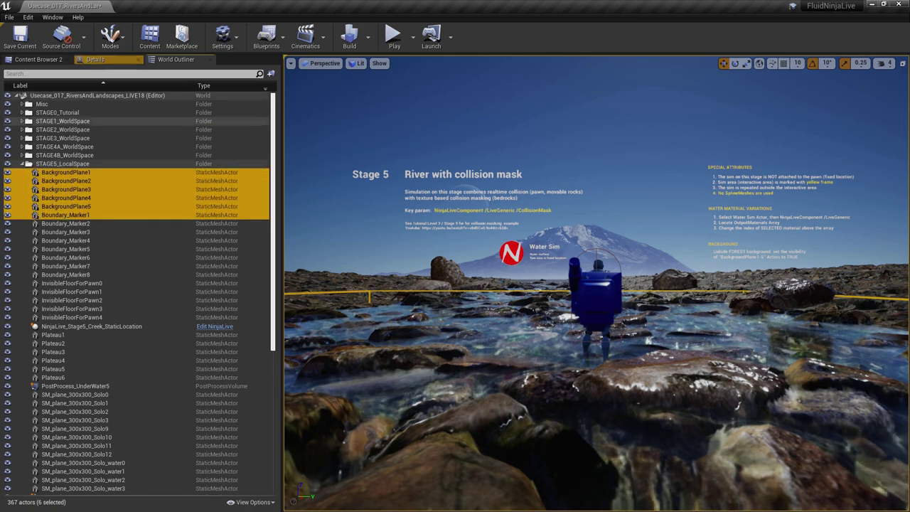
click(95, 59)
scroll(142, 248, down, 3)
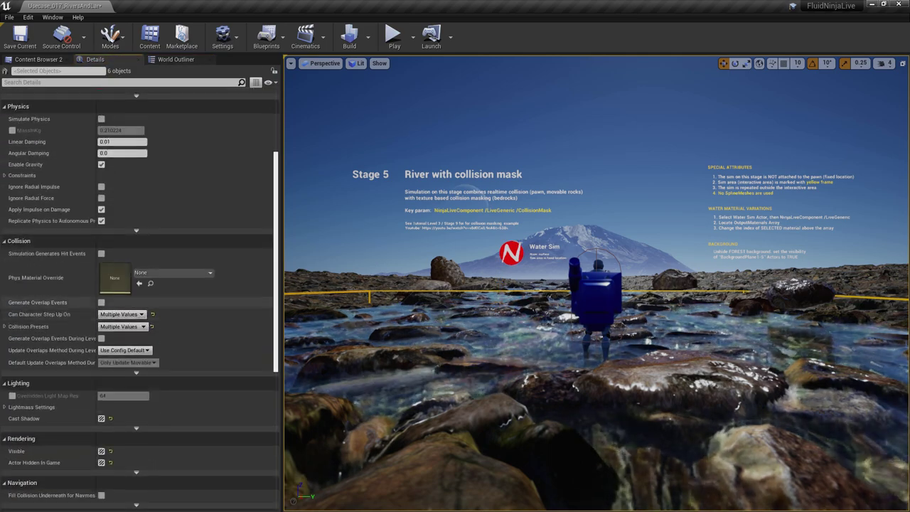
scroll(139, 299, down, 3)
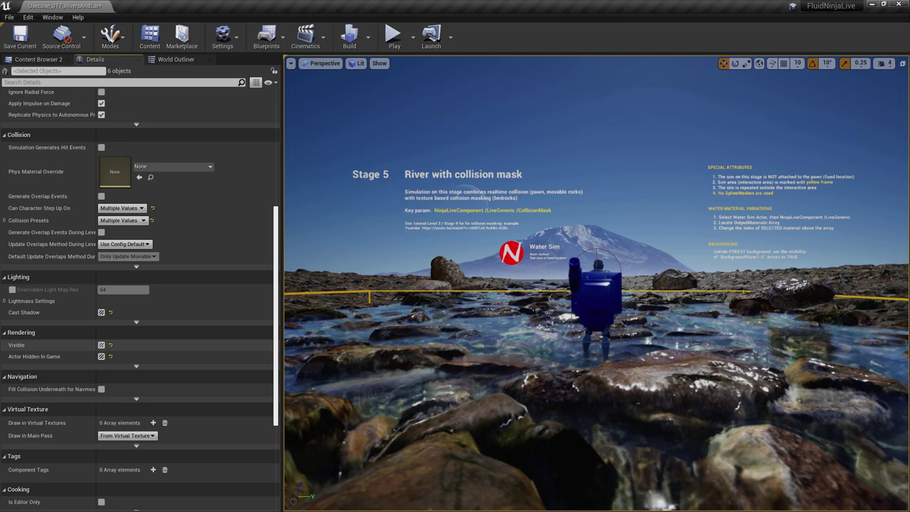
click(101, 344)
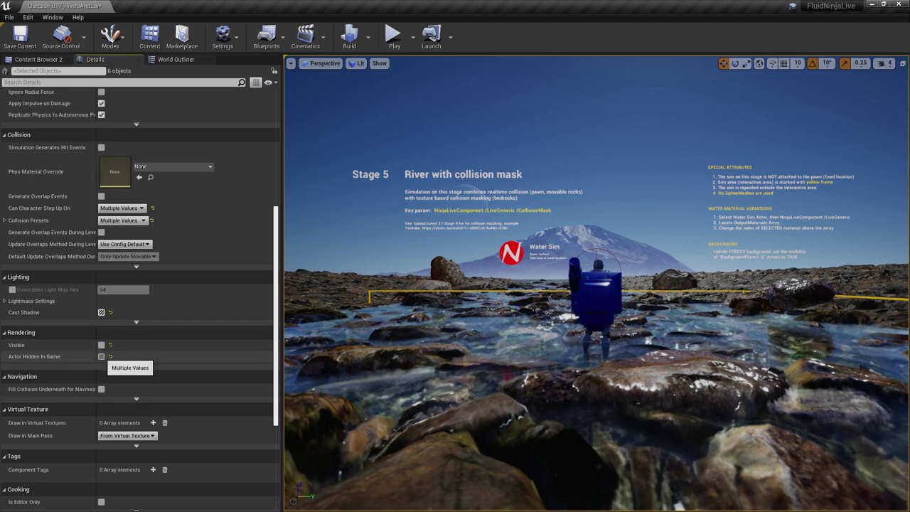
click(101, 345)
click(398, 103)
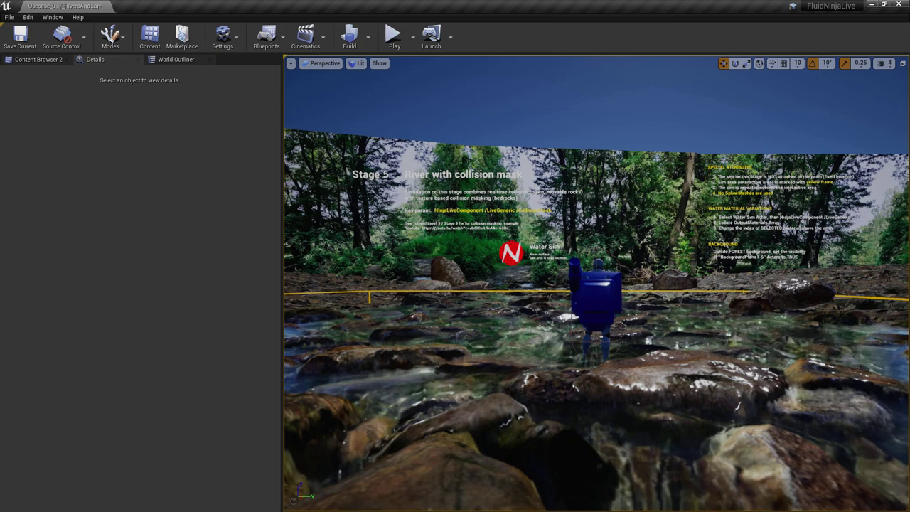
Select the Stage 5 Water Sim actor's NinjaLiveComponent, enlarge the component list area and examine its Output Materials array.
click(511, 253)
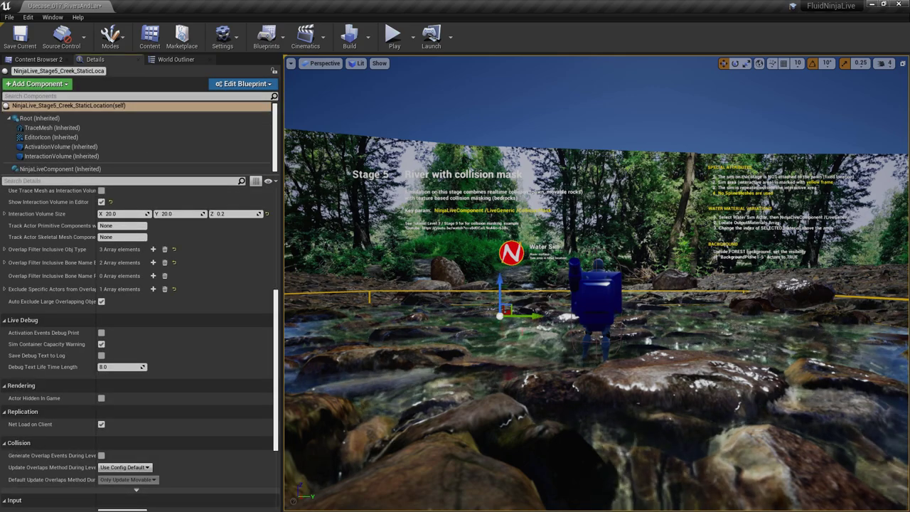
drag(135, 175, 135, 226)
click(61, 169)
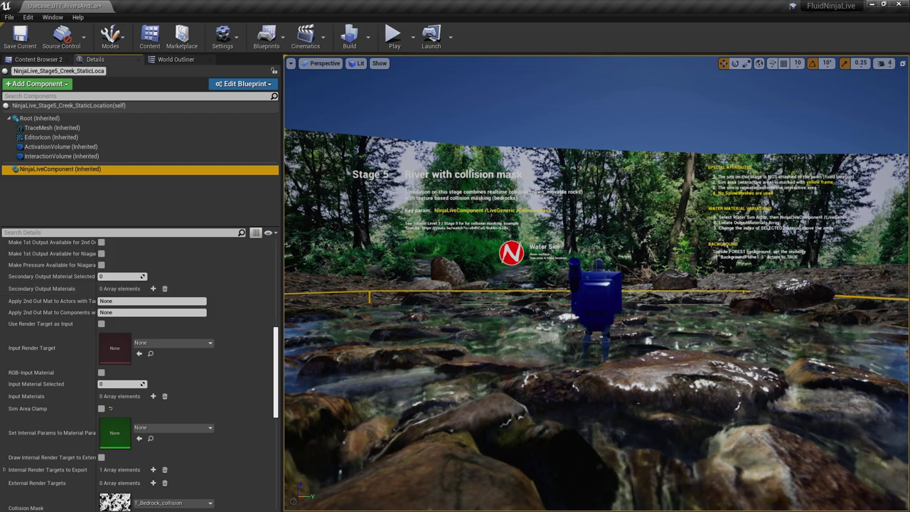
click(60, 169)
scroll(138, 369, down, 5)
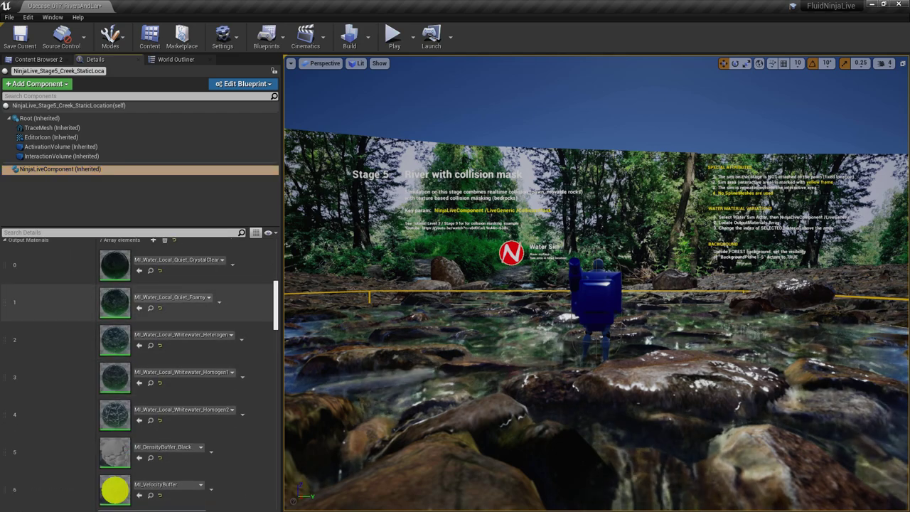
scroll(28, 270, up, 1)
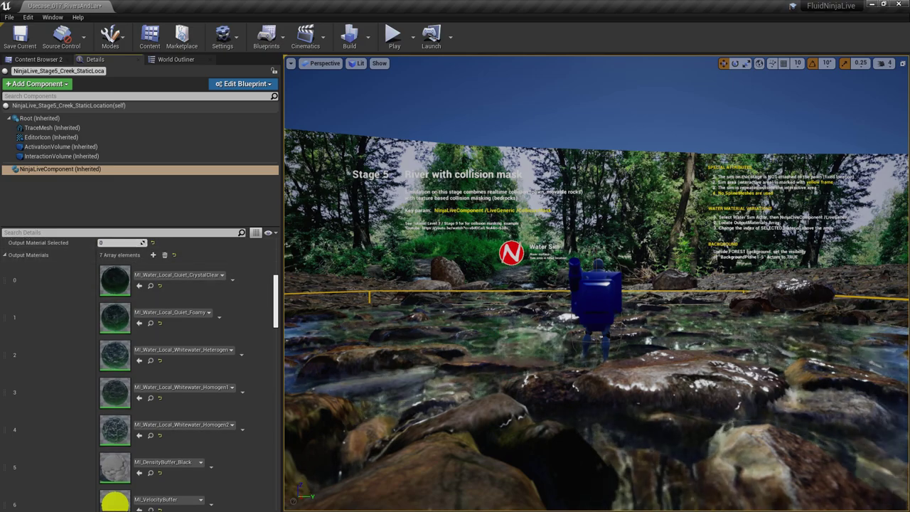
Play Stage 5 in full screen, run the character through the river in front of the forest background, then stop playing.
key(Escape)
key(F11)
key(alt+p)
key(w)
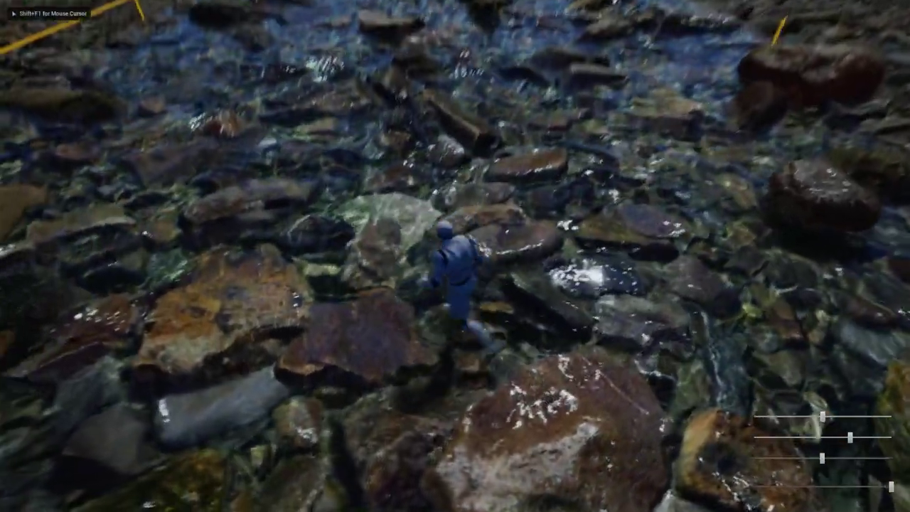
key(w)
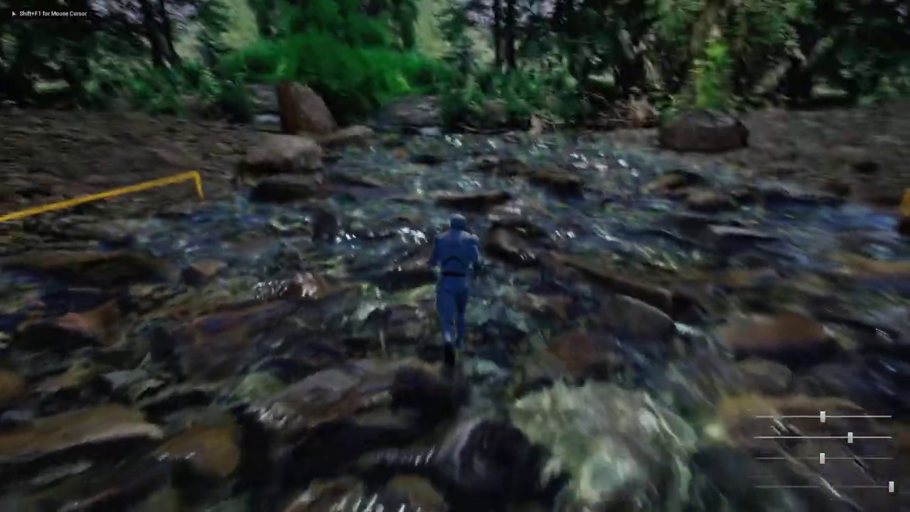
key(d)
key(s)
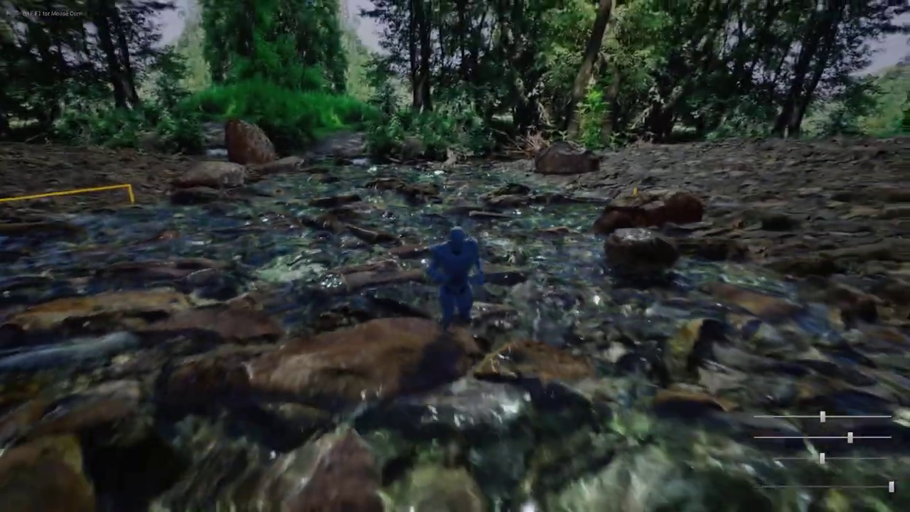
key(w)
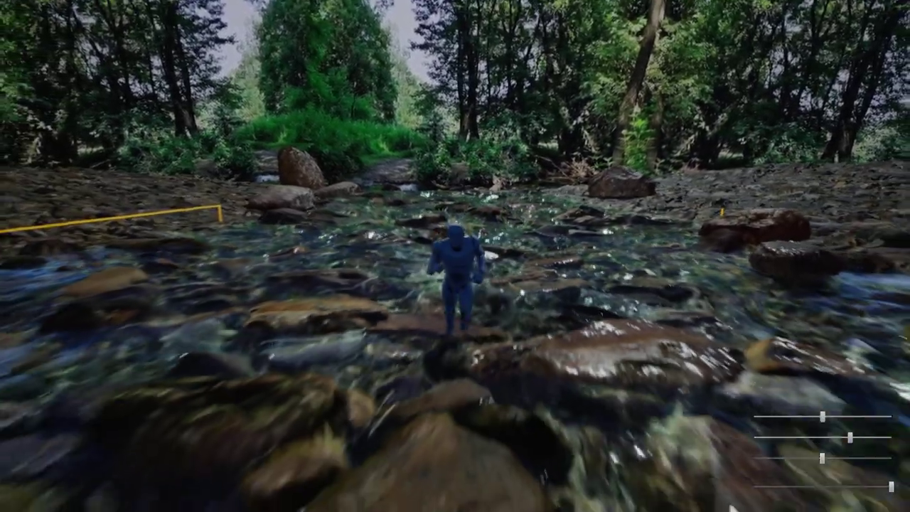
key(s)
key(w)
key(a)
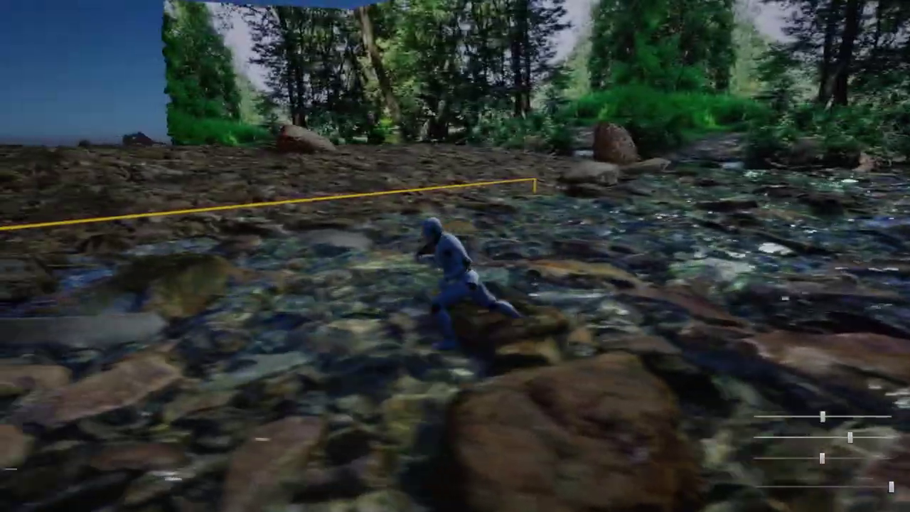
key(d)
key(w)
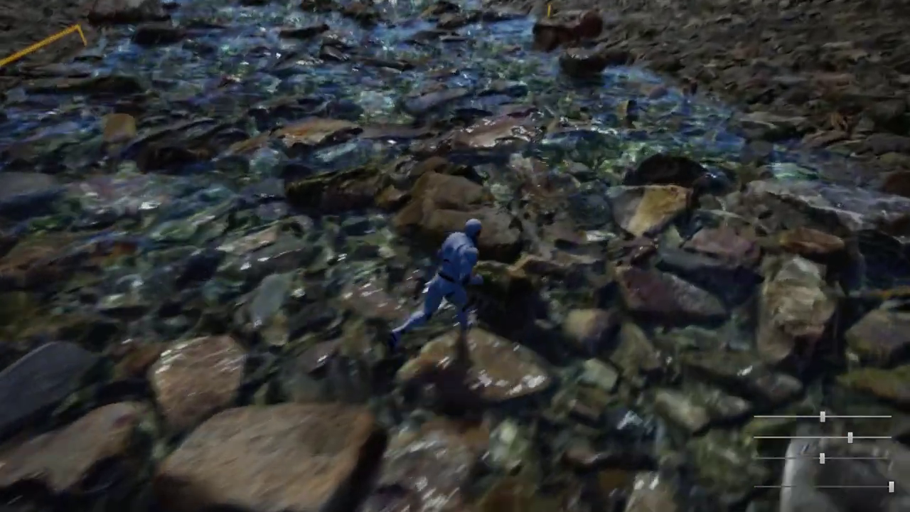
key(Escape)
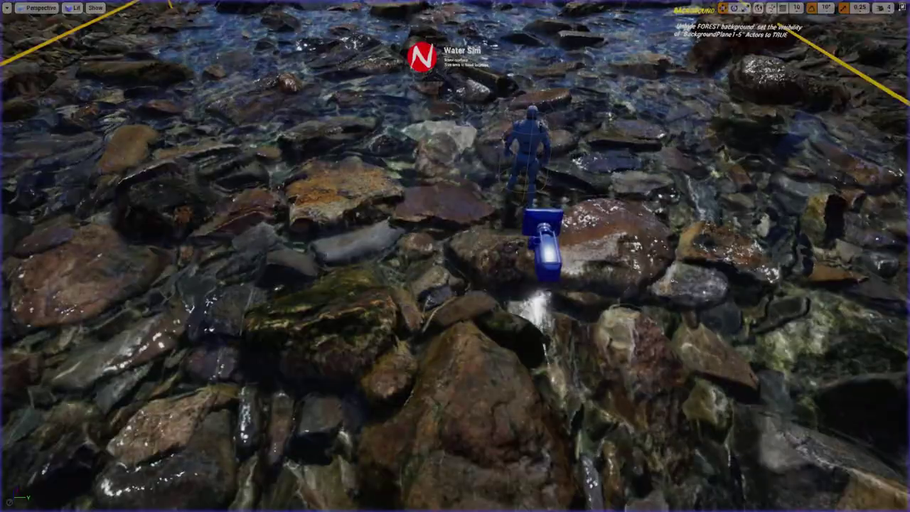
Leave the full-screen viewport and change the Output Material Selected index on the Stage 5 Water Sim actor's NinjaLiveComponent.
key(F11)
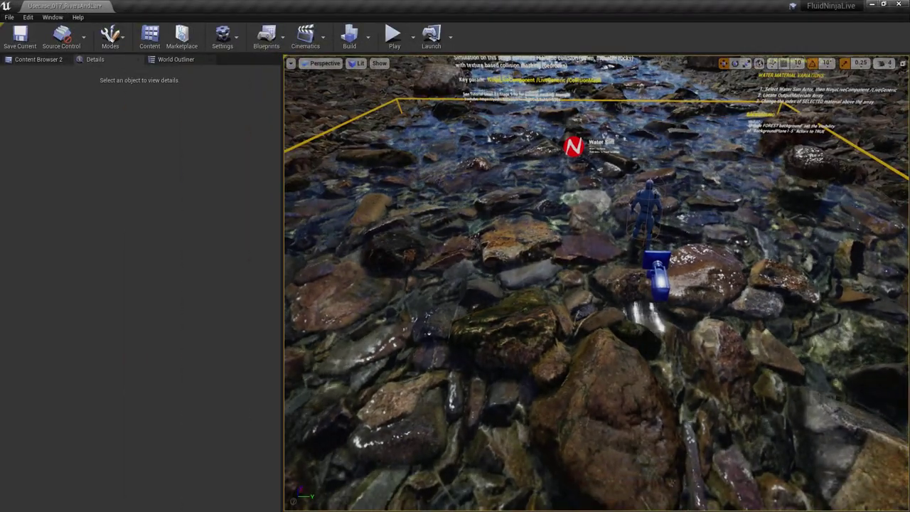
click(573, 147)
click(85, 170)
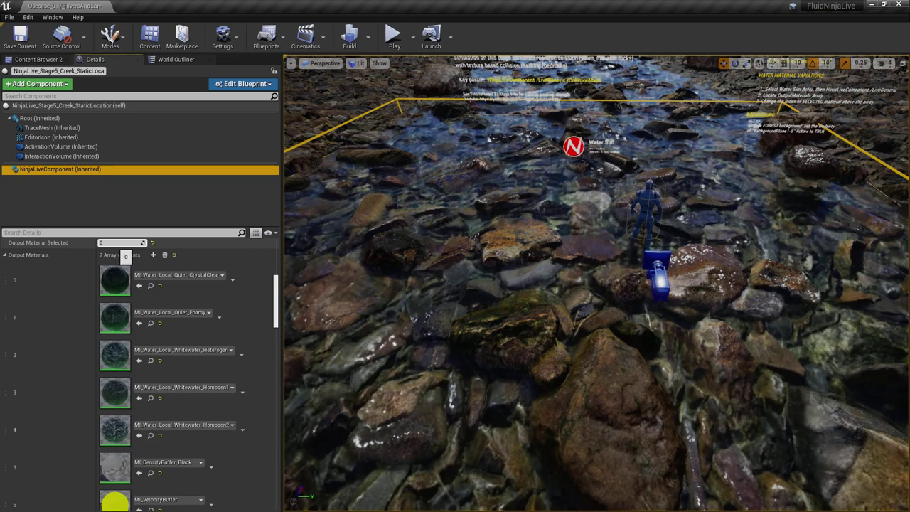
click(121, 243)
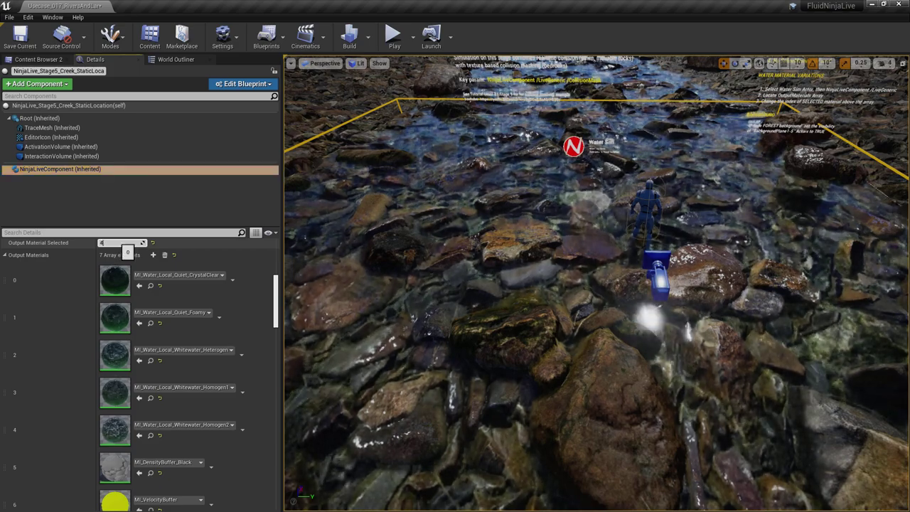
Delete BackgroundPlane1 through BackgroundPlane5 from the STAGE5_LocalSpace folder.
right_drag(597, 185, 597, 99)
click(597, 177)
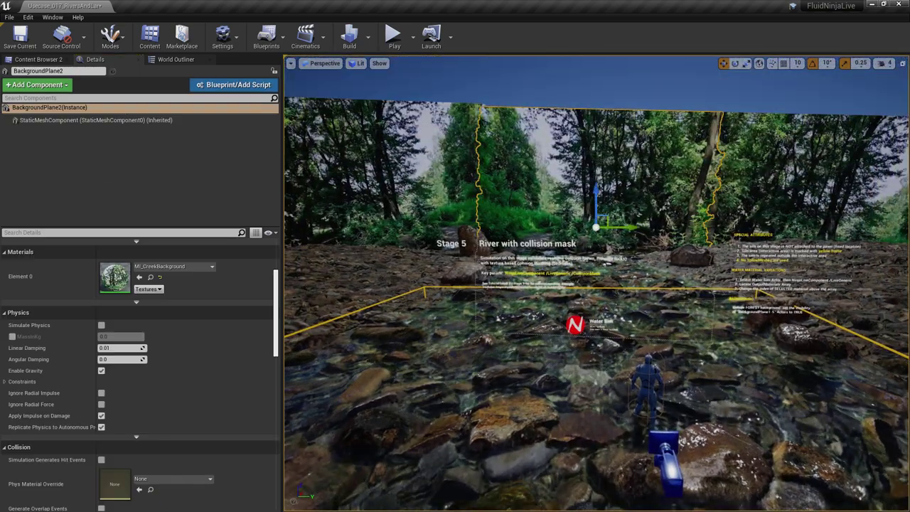
click(176, 59)
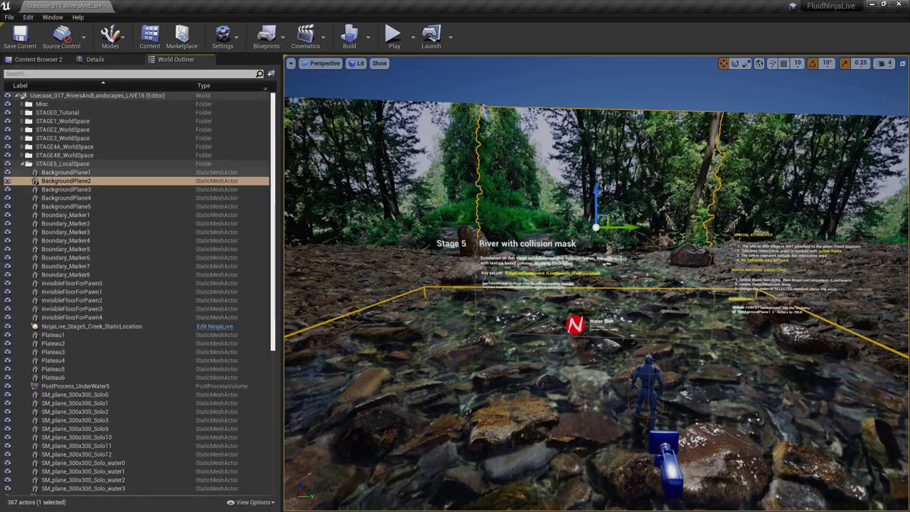
click(71, 172)
shift+click(66, 206)
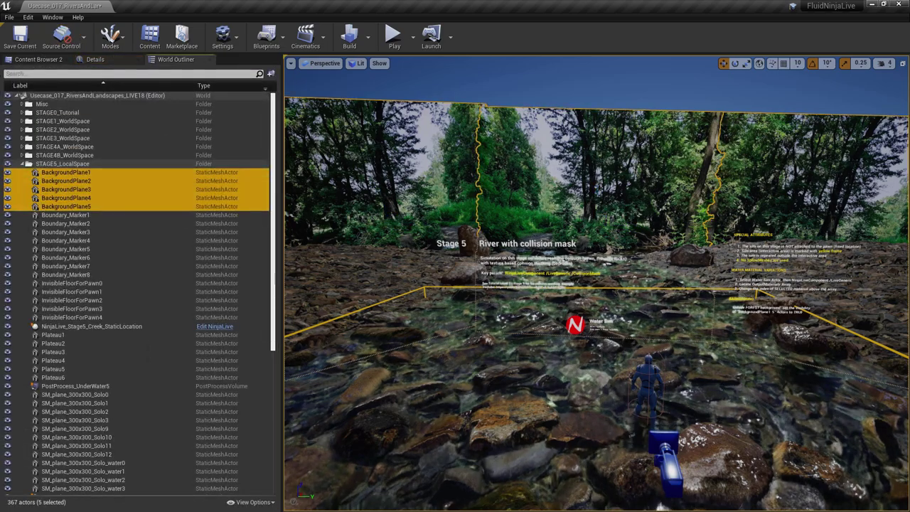
key(Delete)
Play Stage 5 in full screen, run the character through the river and stop, then bring up the Water Sim actor's details.
key(F11)
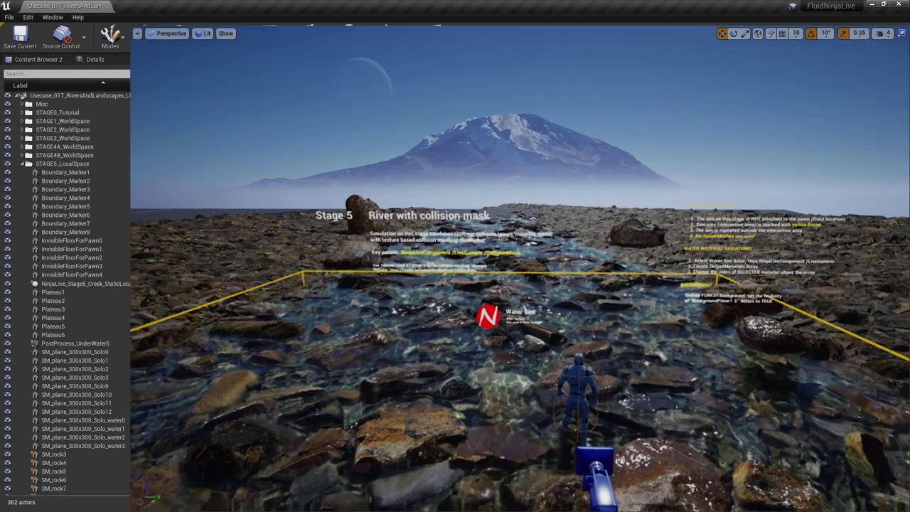
key(alt+p)
key(w)
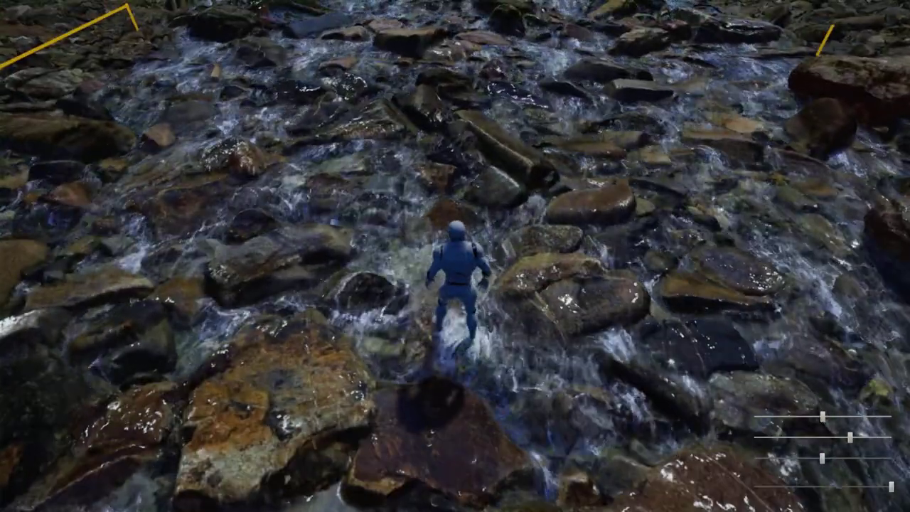
key(Escape)
key(F11)
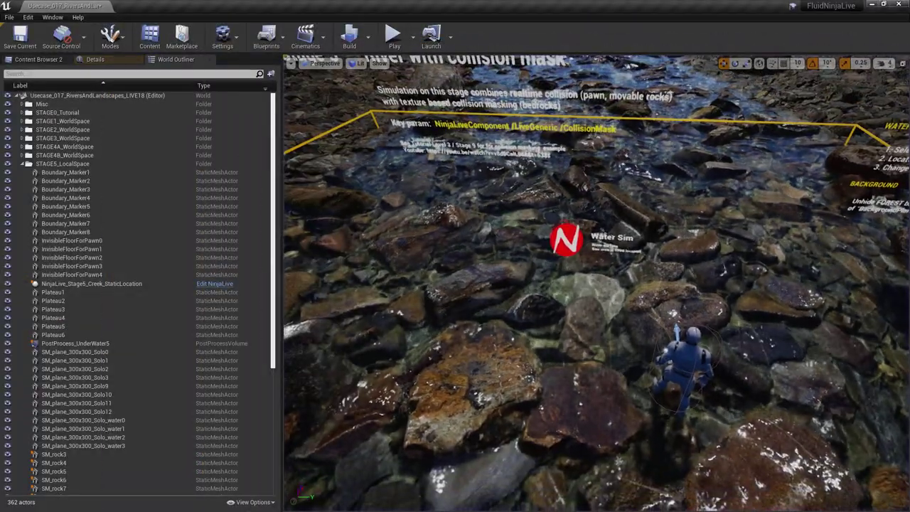
click(95, 60)
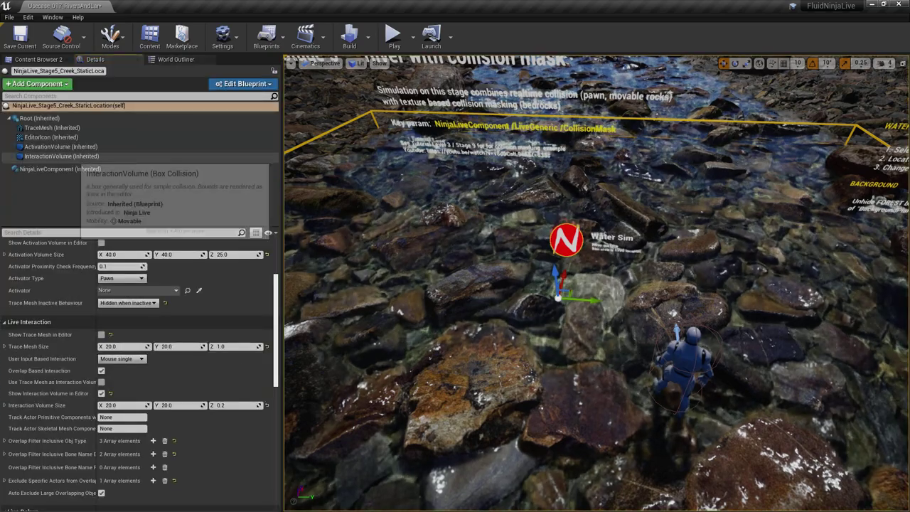
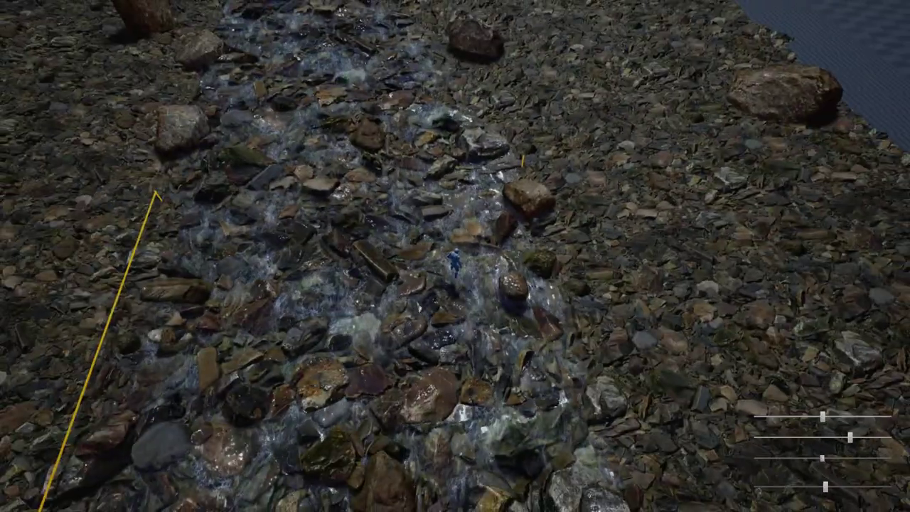
View the played Stage 5 river from high above, stop playing and look across to the neighbouring river stages in the windowed viewport.
click(455, 256)
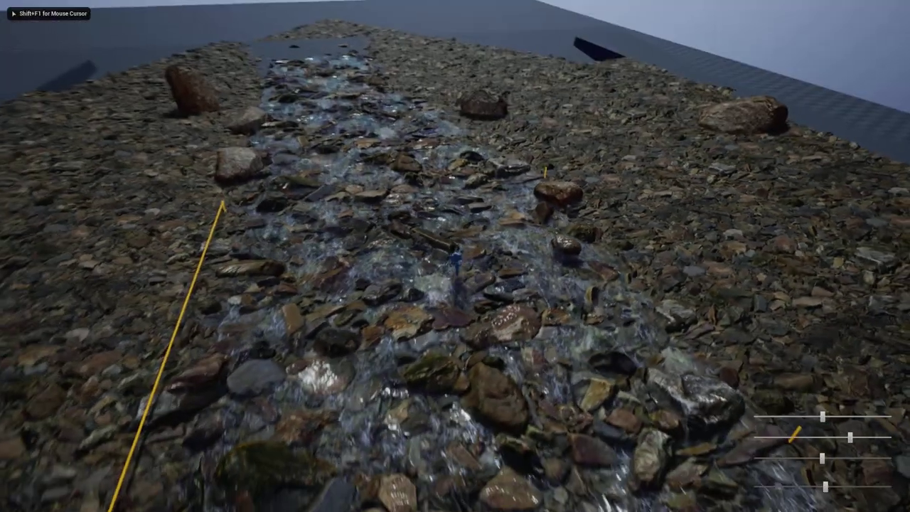
key(Escape)
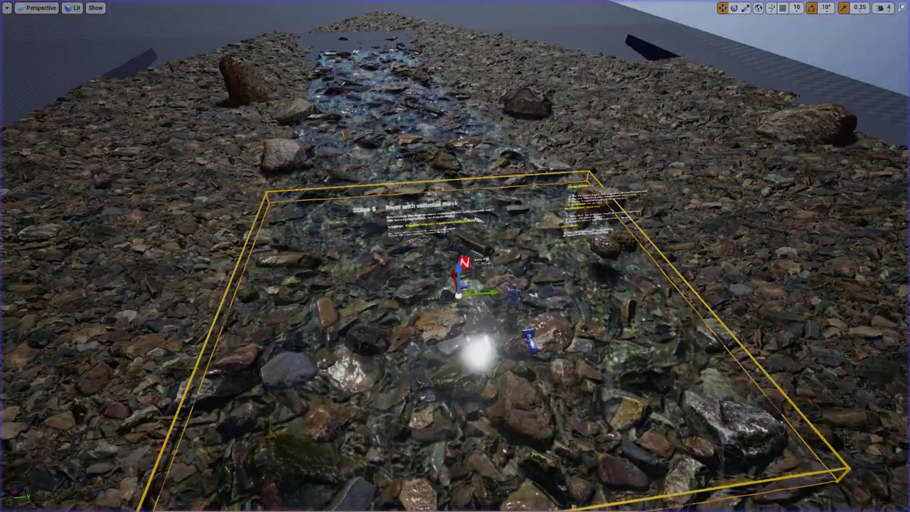
right_drag(455, 255, 396, 245)
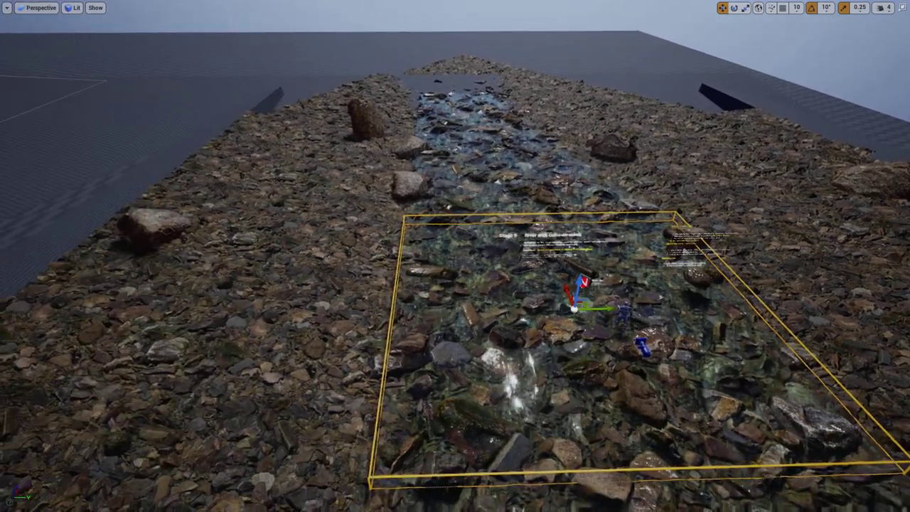
key(F11)
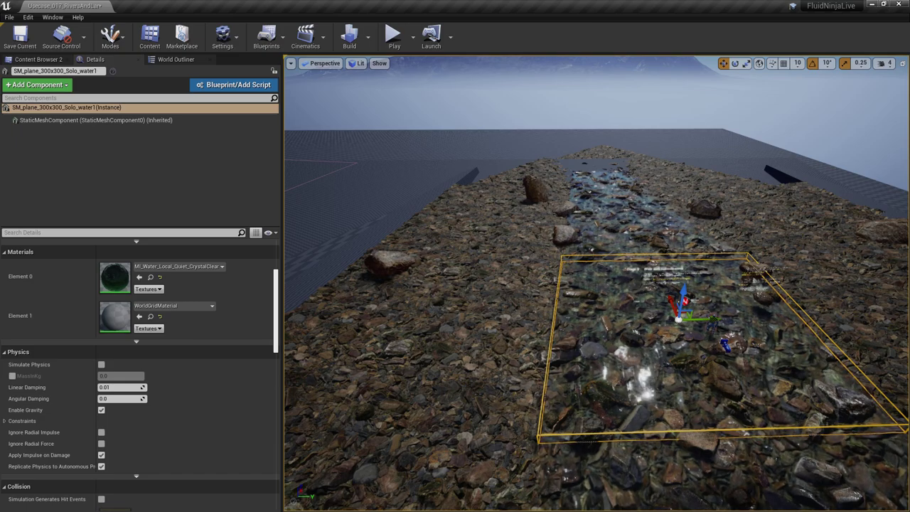
right_drag(597, 284, 476, 284)
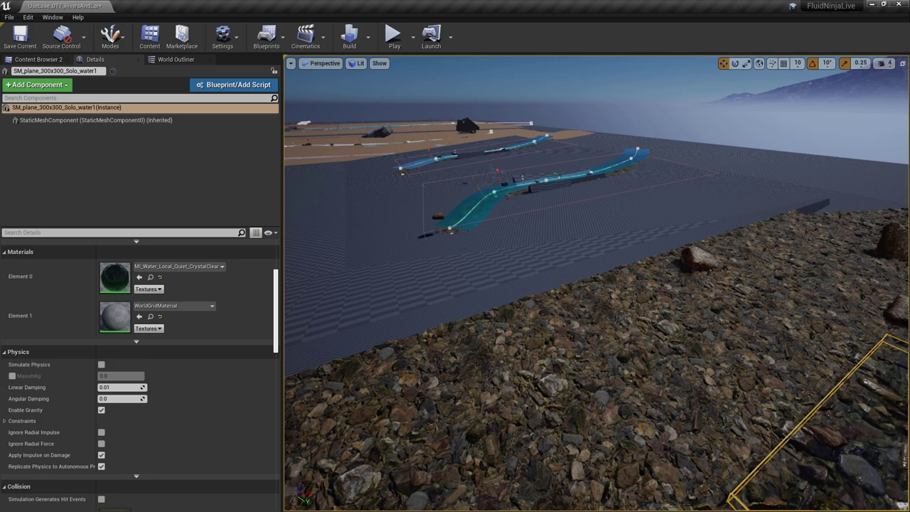
Open the Usecase_015D_Snow_MultiLayerMaterial_LIVE18 level from the UseCases LevelsSpecial folder.
click(38, 59)
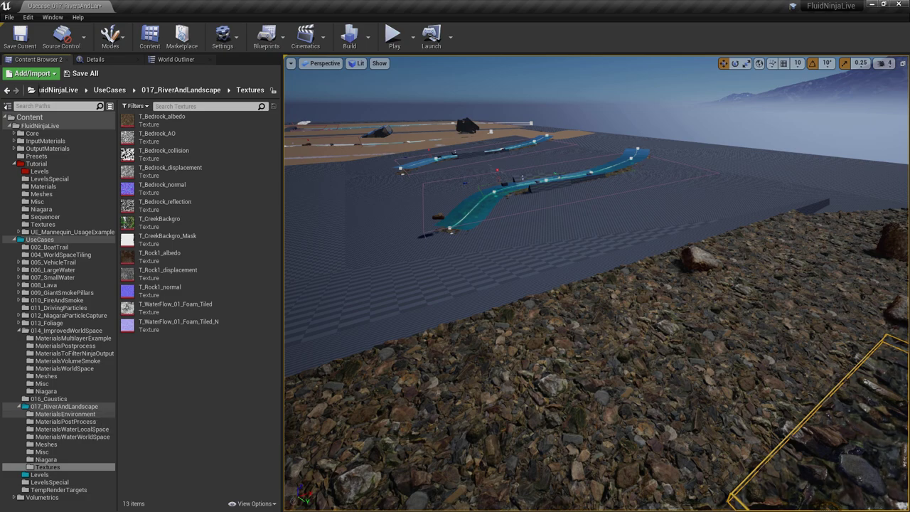
click(49, 482)
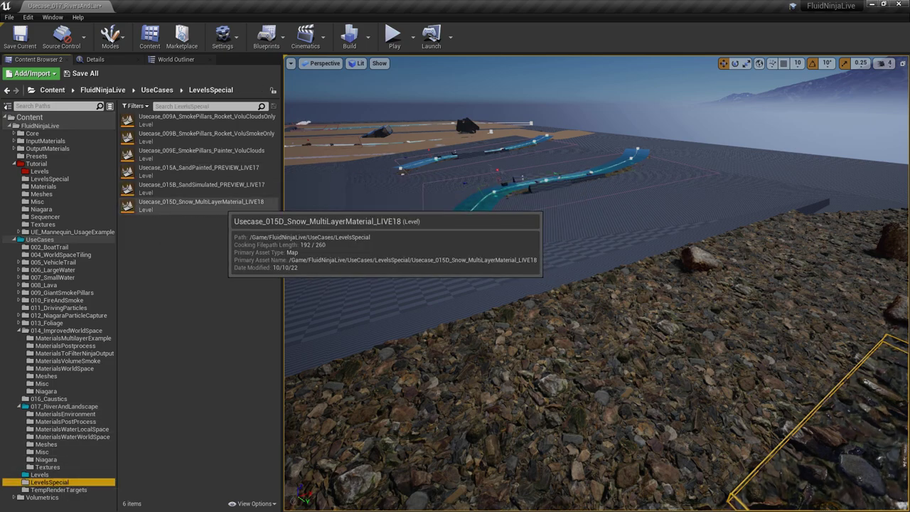
double_click(213, 204)
click(544, 348)
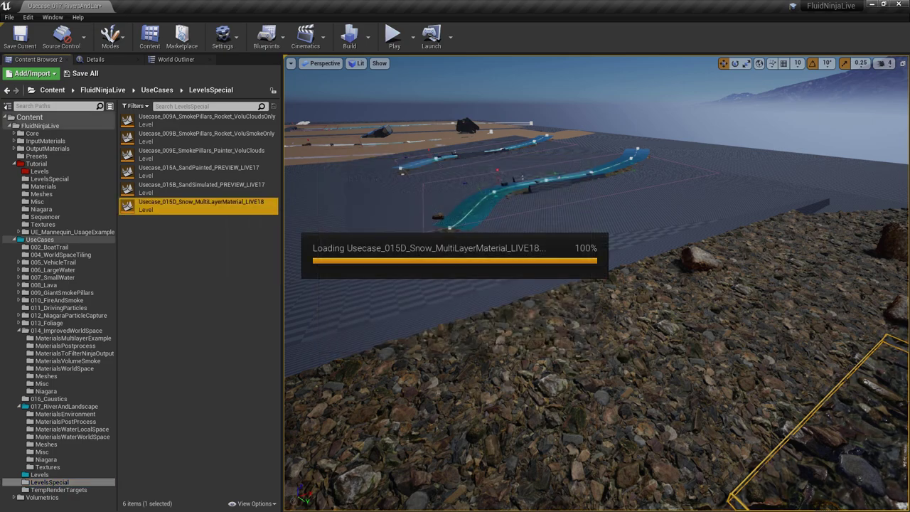
Play the snow level in full screen and run the character past the LANDSCAPE sign to the snow behind the STATICMESH sign.
key(F11)
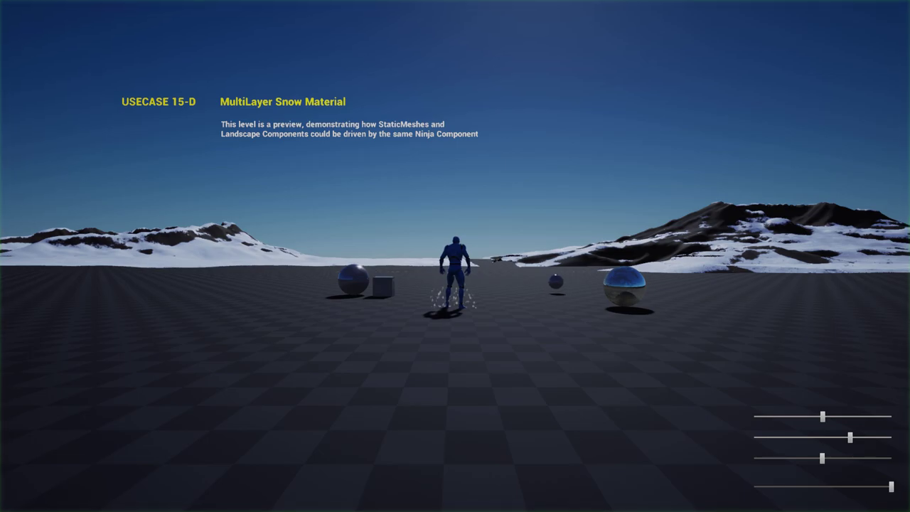
key(w)
key(a)
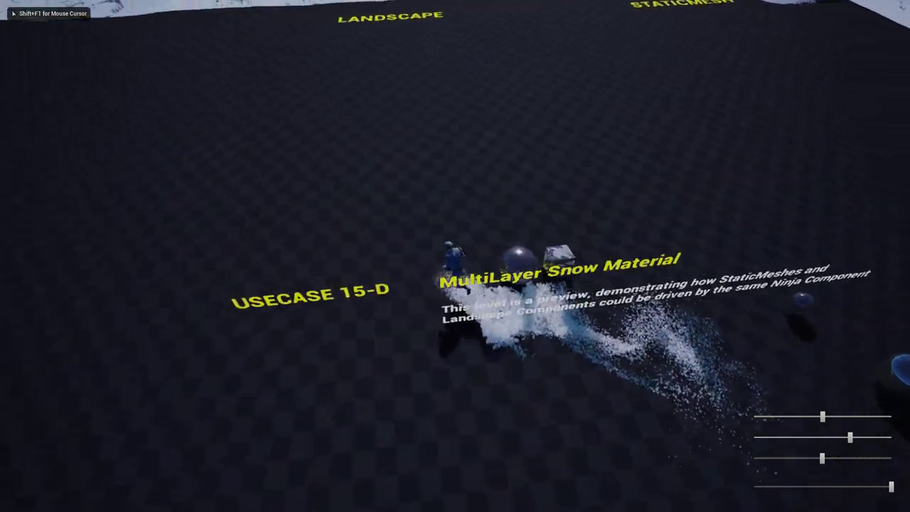
key(w)
key(d)
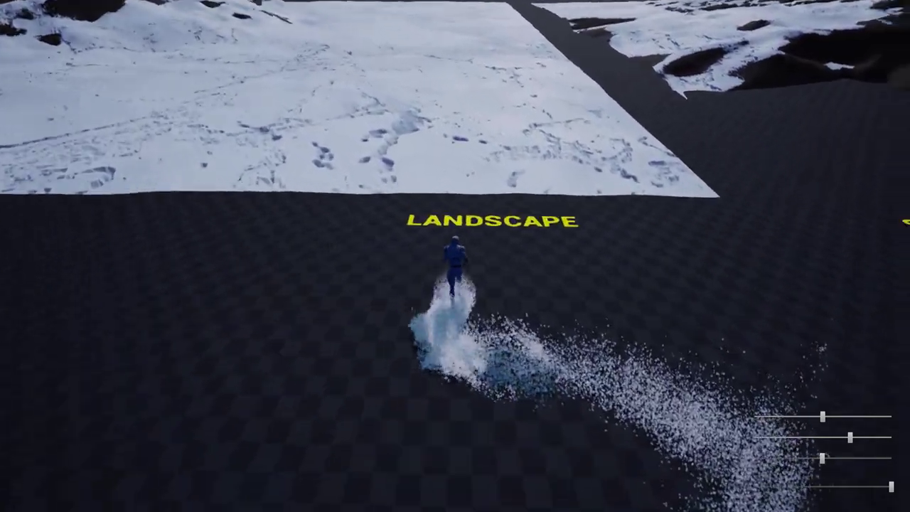
key(w)
key(d)
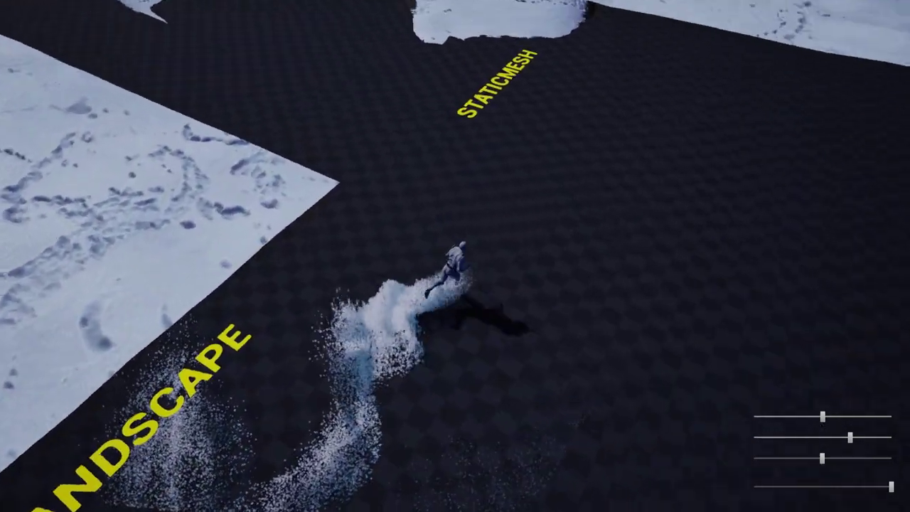
key(w)
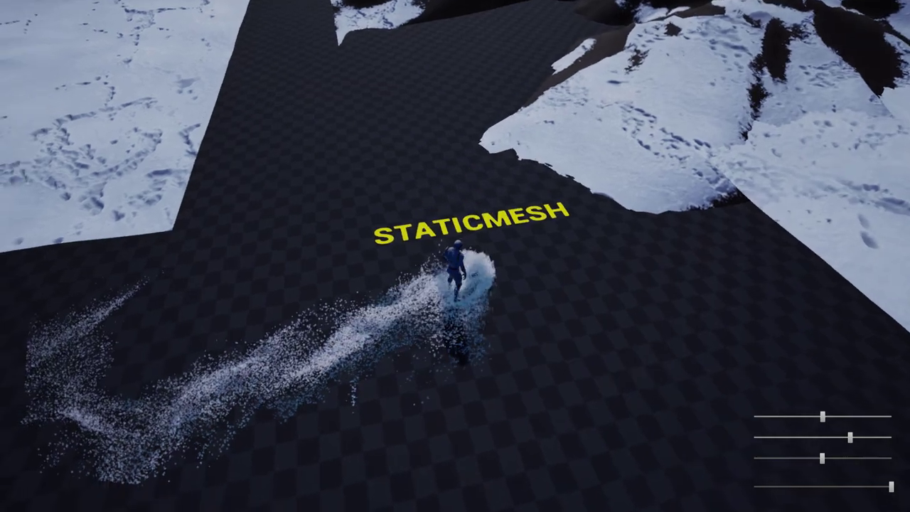
key(w)
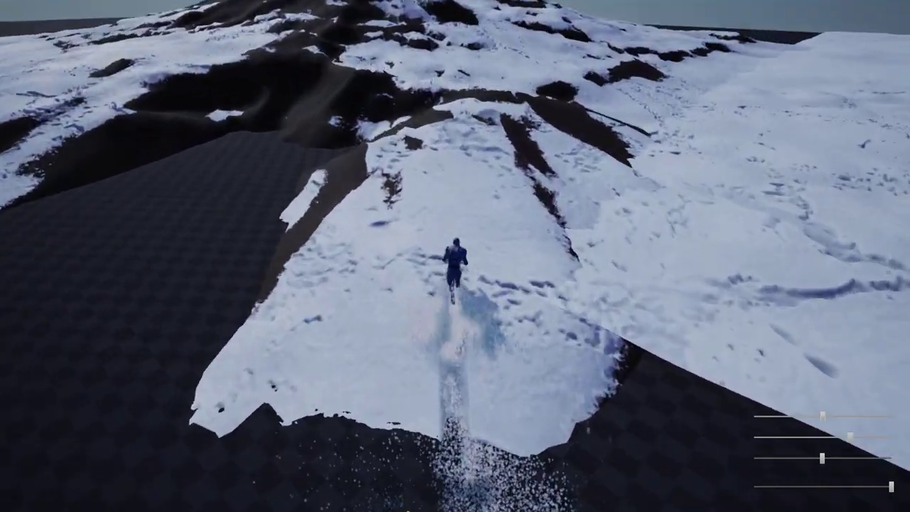
Run and jump up the static mesh snow hill, changing direction to carve winding tracks across its slope.
key(space)
key(w)
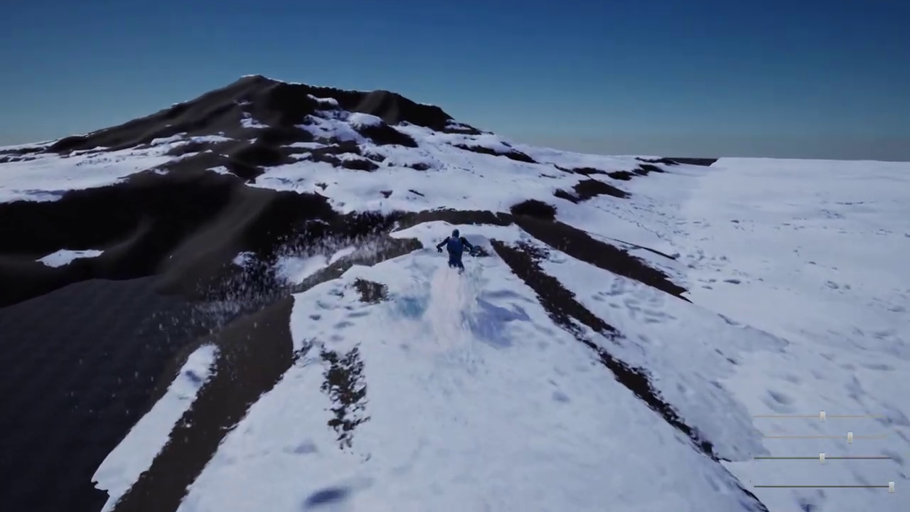
key(space)
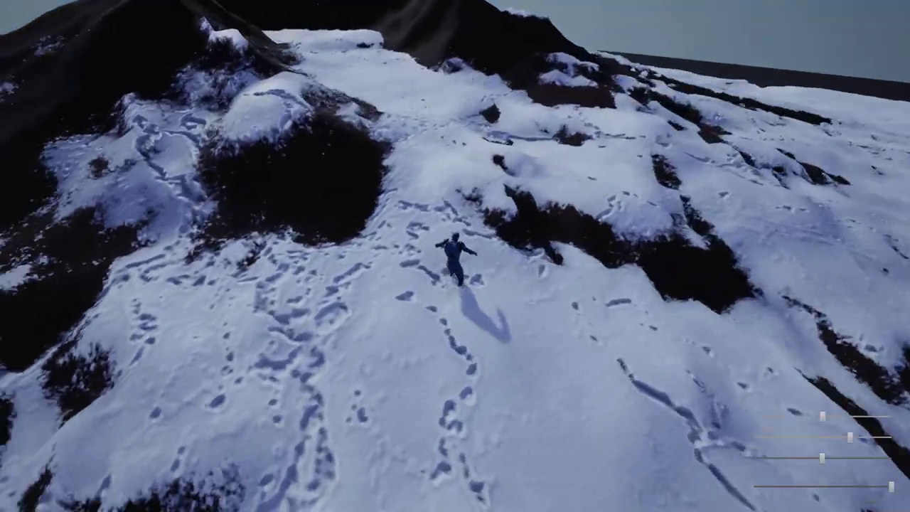
key(a)
key(s)
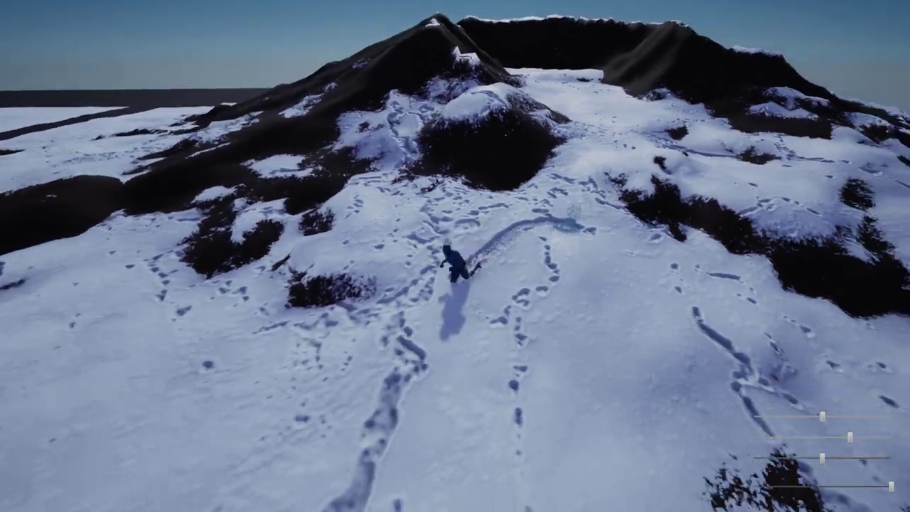
key(d)
key(a)
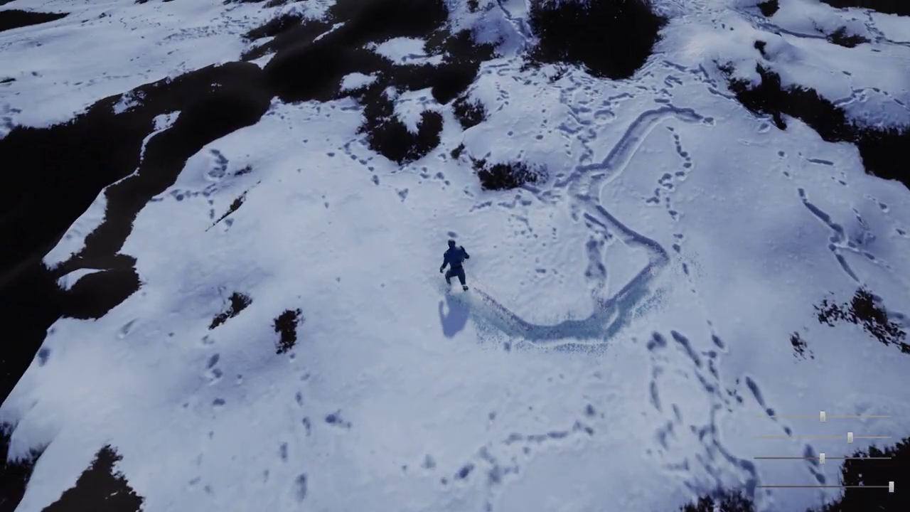
key(a)
key(s)
Run the character over the snowy landscape towards the crater, leaving a zigzag trail in the snow.
key(w)
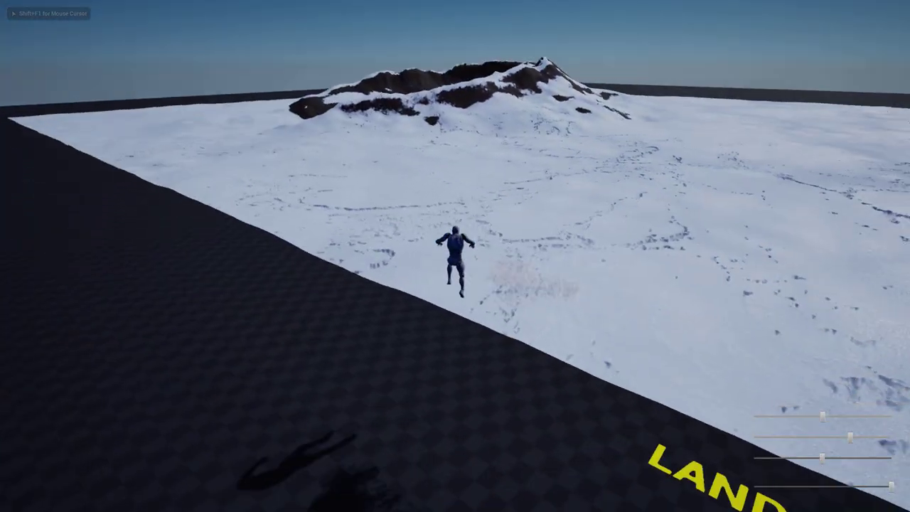
key(w)
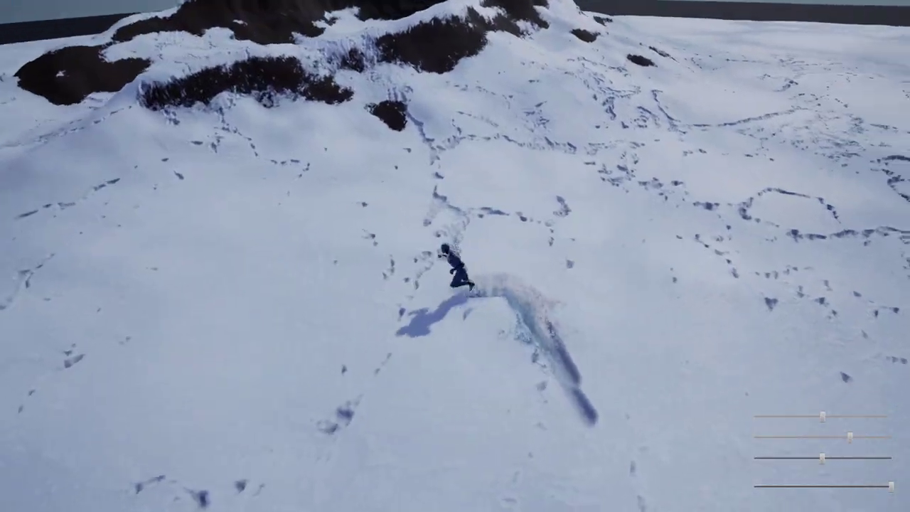
key(a)
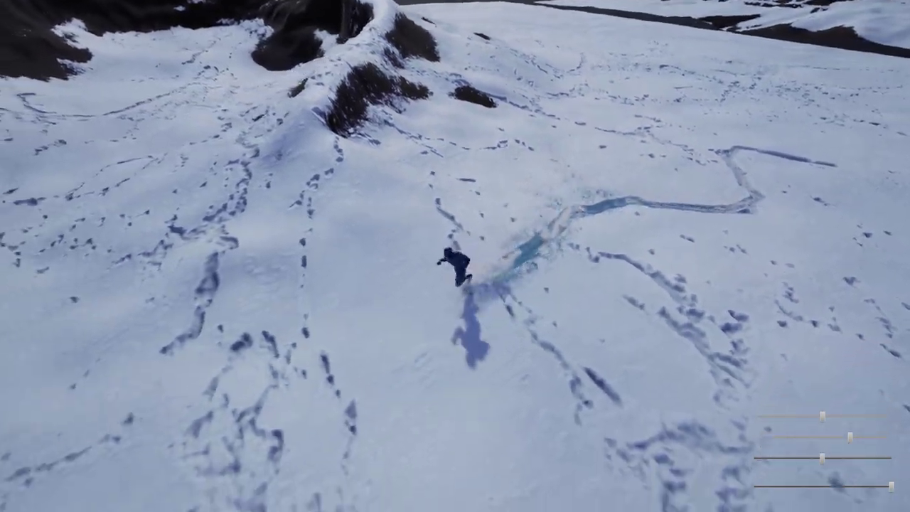
key(w)
key(a)
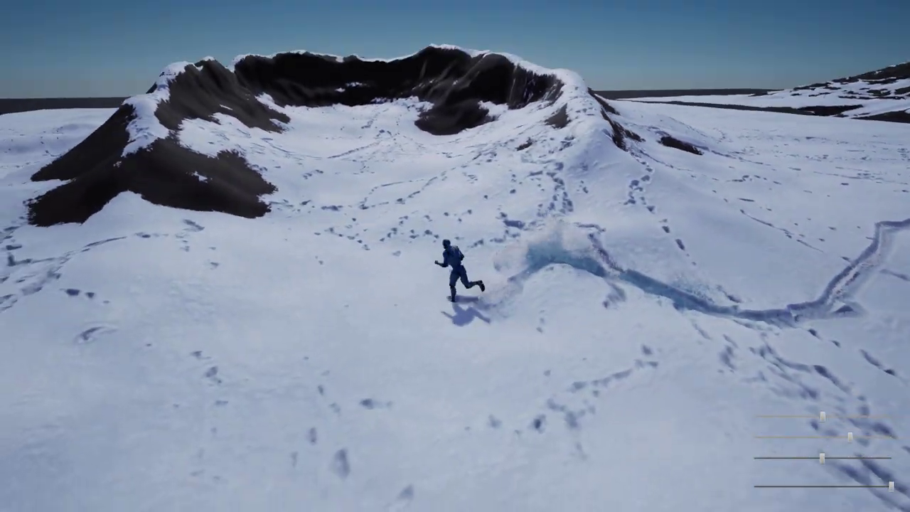
Stop playing, select the snow landscape with the crater and leave the full-screen viewport.
key(Escape)
right_drag(455, 255, 455, 170)
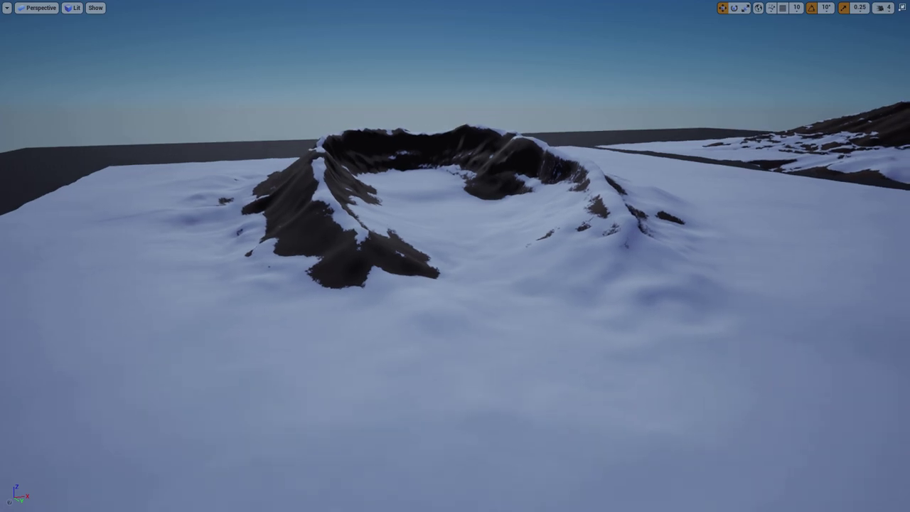
click(454, 327)
key(F11)
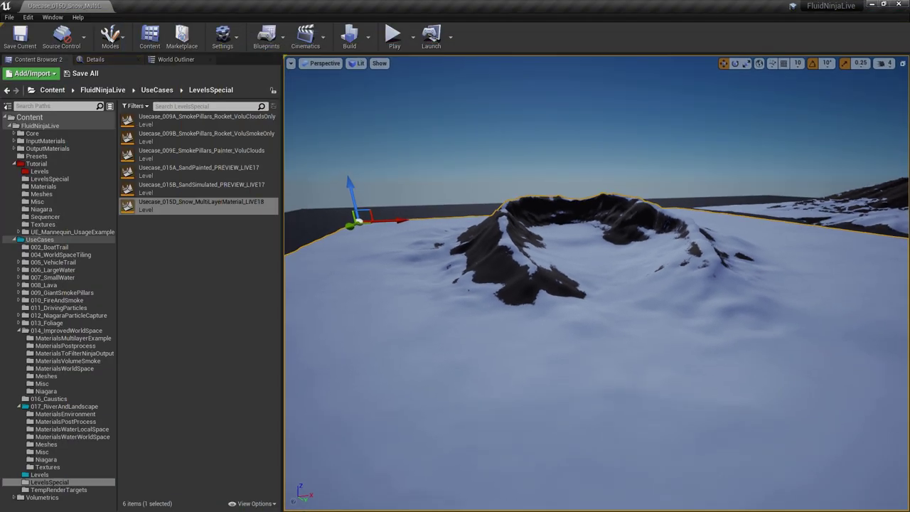
Switch to landscape sculpting, try raising the snow in front of the crater with the 2048 brush and undo the trial sculpting.
key(shift+3)
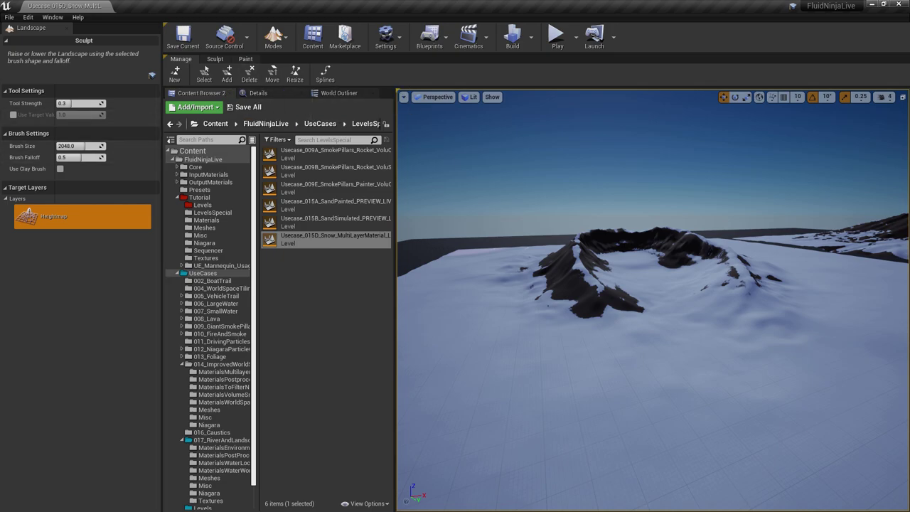
drag(587, 348, 581, 342)
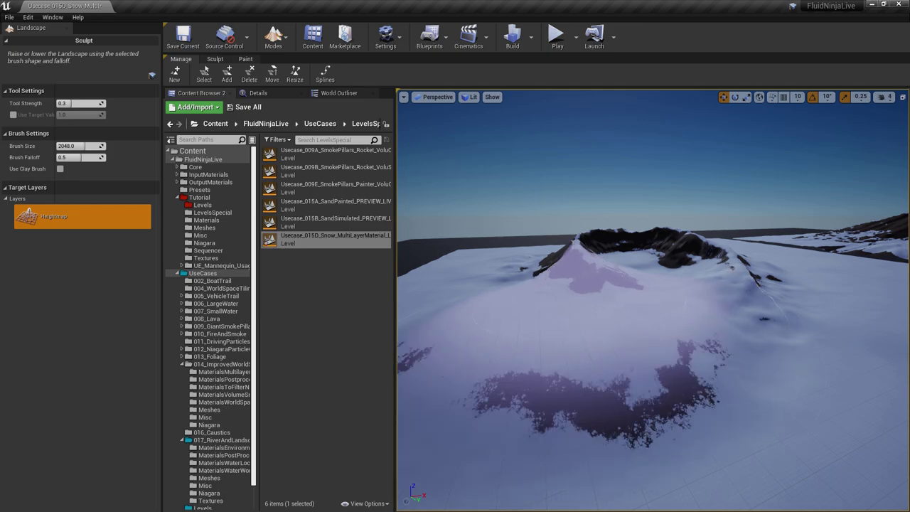
drag(590, 270, 594, 306)
key(ctrl+z)
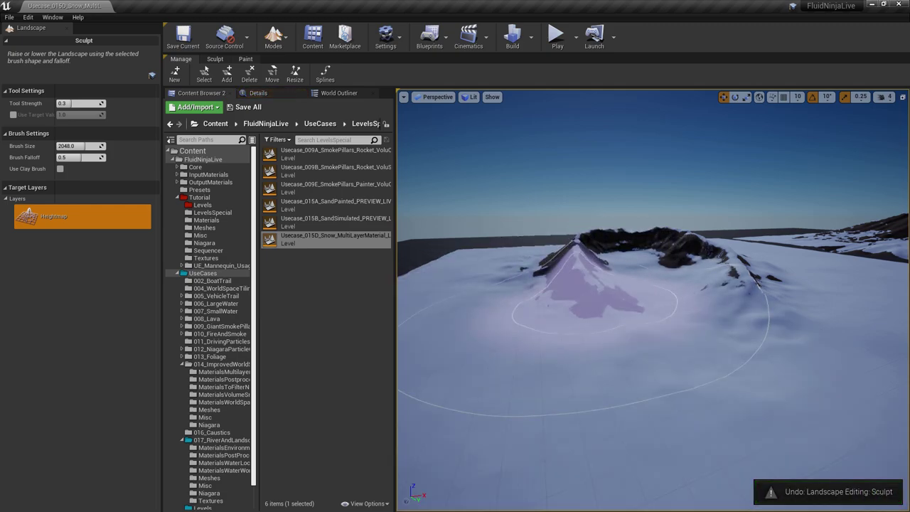
Reduce the brush size to 1221 and flatten the landscape across the crater's front slope and side rim into a broad raised area.
key(bracketleft)
key(bracketleft)
key(bracketleft)
key(bracketleft)
key(bracketleft)
key(bracketleft)
key(bracketleft)
key(bracketleft)
key(bracketleft)
key(bracketleft)
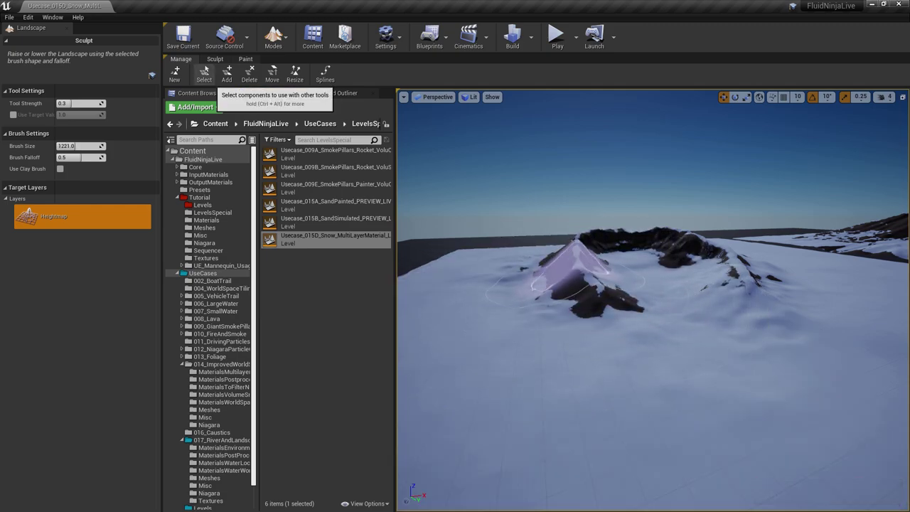
click(214, 59)
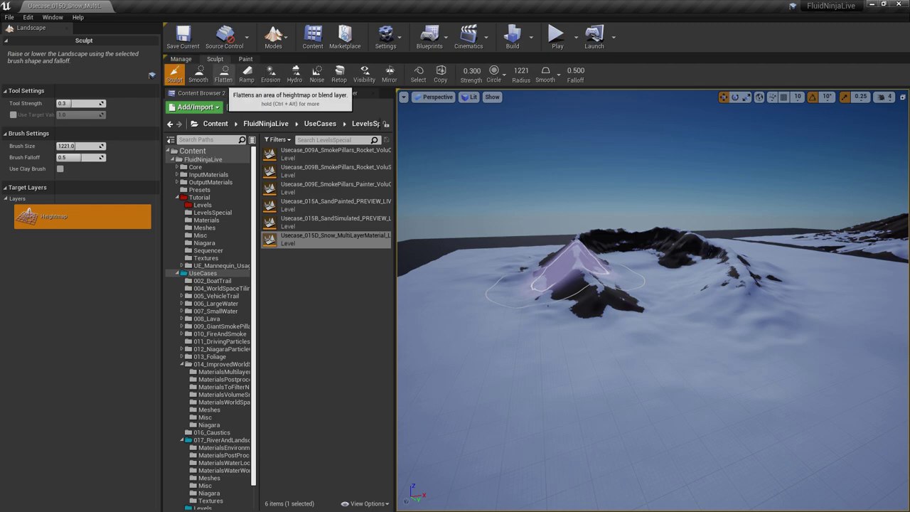
click(223, 73)
drag(568, 270, 619, 312)
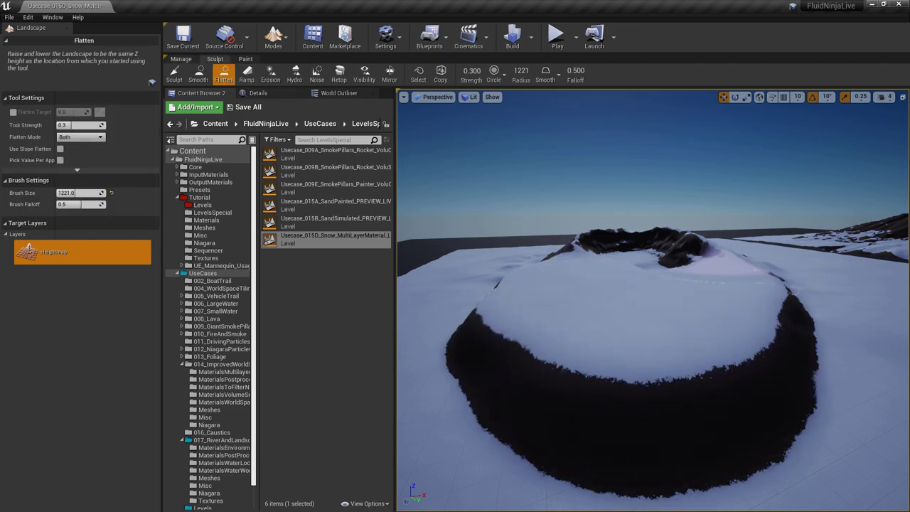
drag(732, 268, 746, 263)
mouse_move(746, 262)
right_down()
mouse_move(739, 341)
mouse_move(710, 269)
right_up()
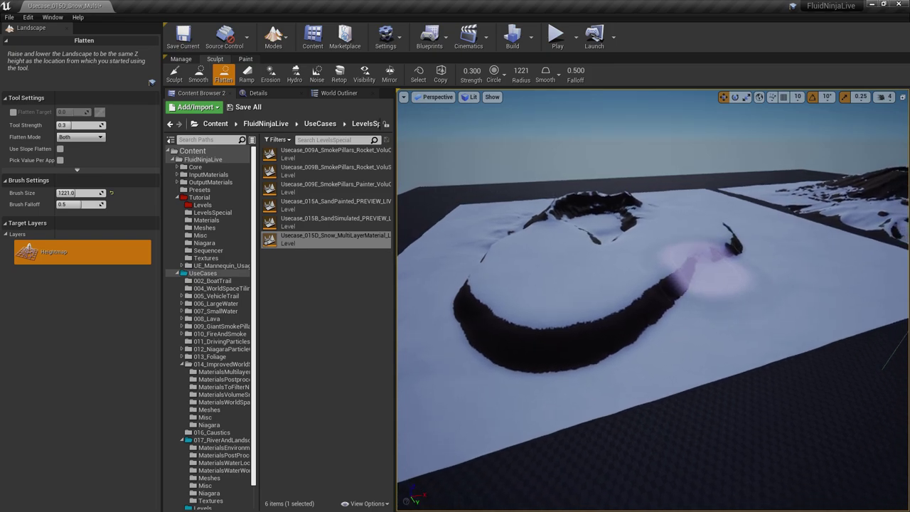
drag(703, 269, 654, 298)
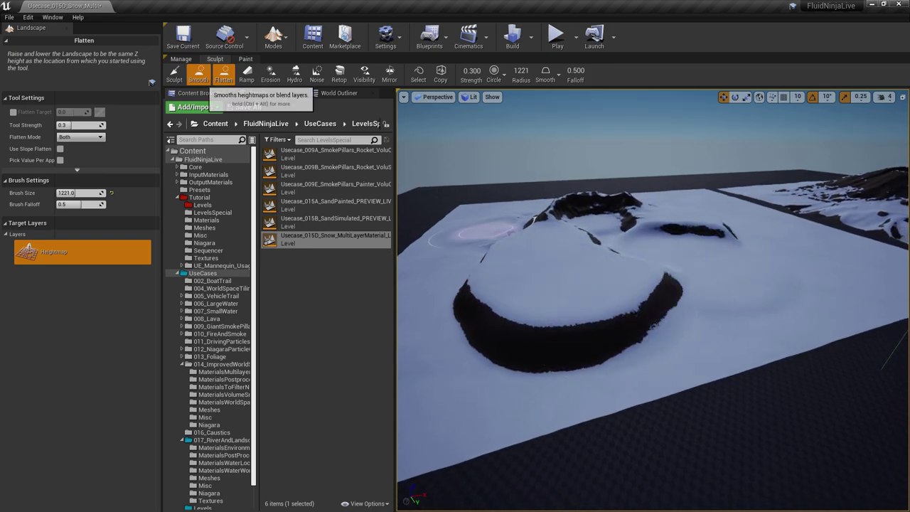
Lower the landscape with the Sculpt tool, carving deep pits into and around the flattened area in front of the crater.
click(174, 73)
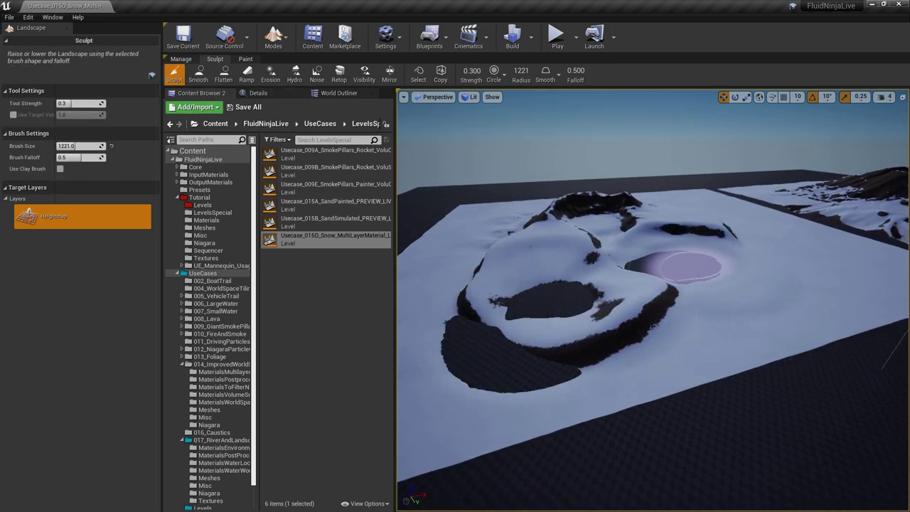
shift+drag(691, 267, 705, 267)
mouse_move(705, 267)
right_down()
mouse_move(668, 245)
mouse_move(661, 274)
right_up()
mouse_move(625, 334)
shift+mouse_down()
mouse_move(789, 277)
mouse_move(617, 249)
shift+mouse_up()
Play the level in full screen, run the character over the resculpted snow and its pits, and stop playing.
key(alt+p)
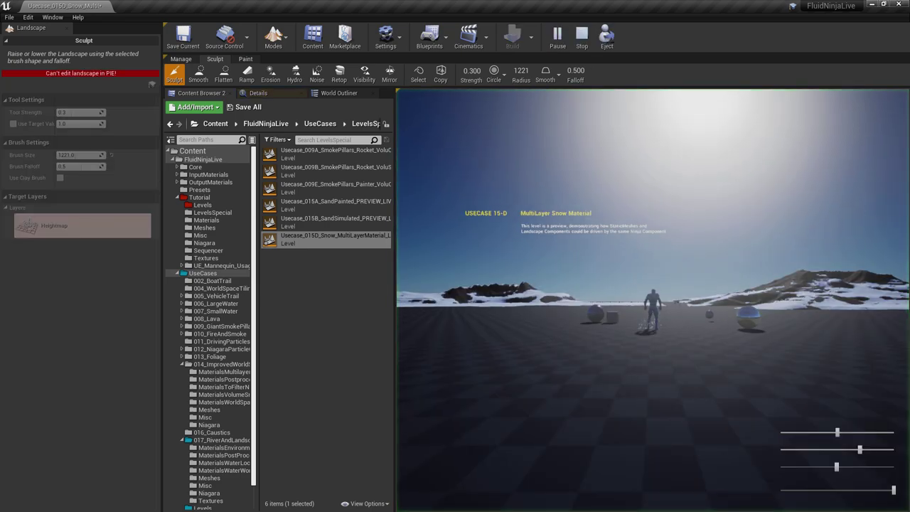
key(F11)
click(633, 273)
key(w)
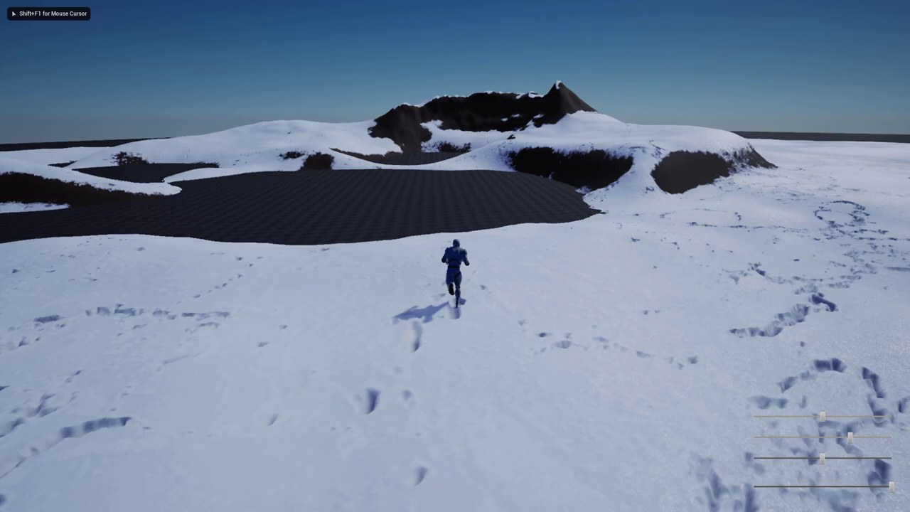
key(w)
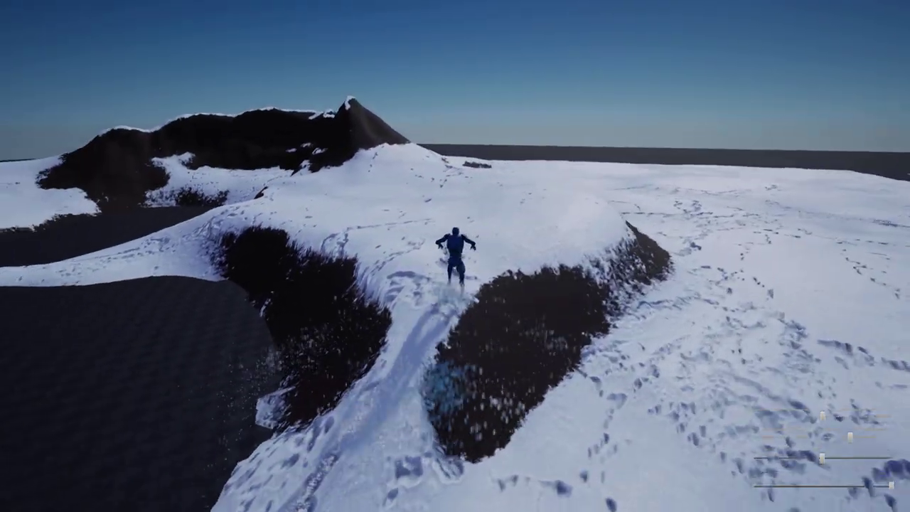
key(a)
key(w)
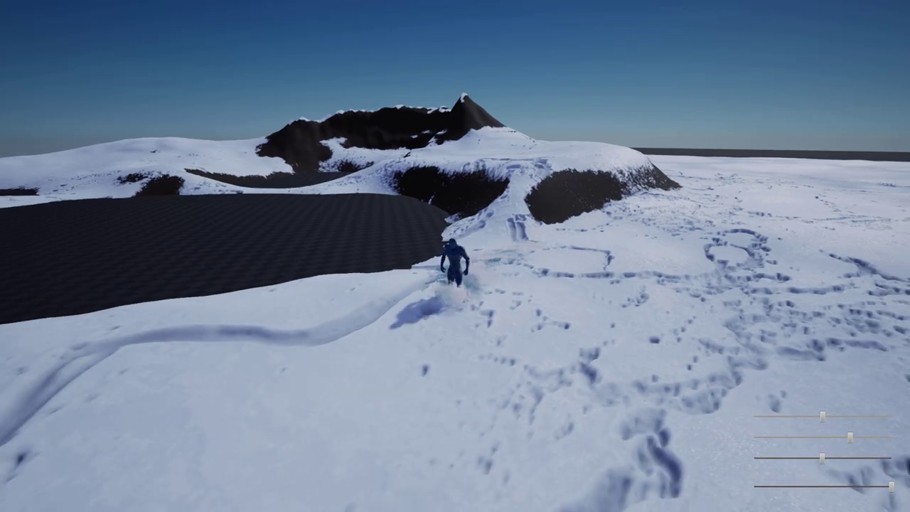
key(Escape)
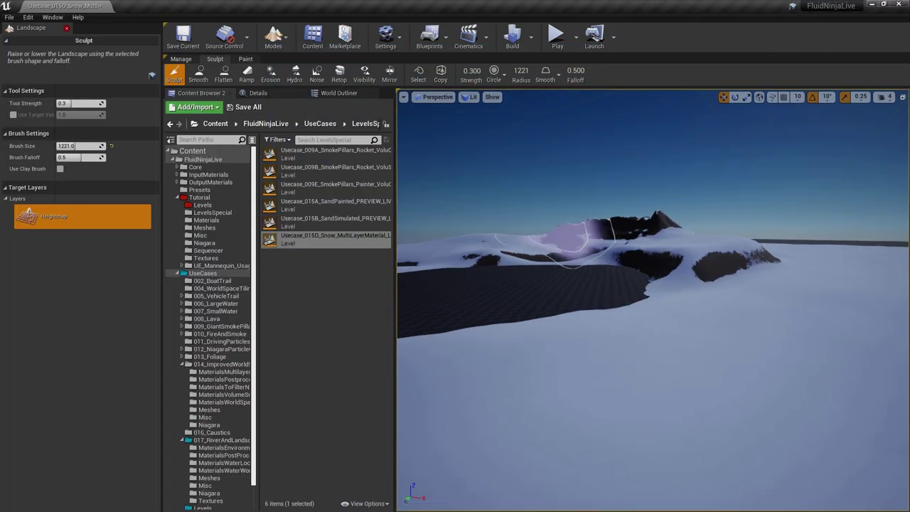
Leave landscape editing and examine the Sim Source and Sim Target actor tags in the Landscape Util actor's details.
key(shift+1)
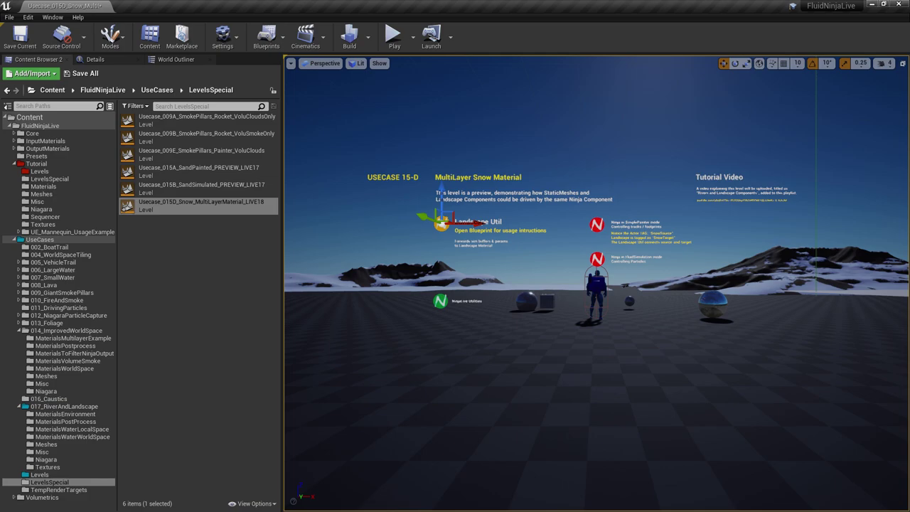
click(100, 59)
scroll(135, 319, down, 2)
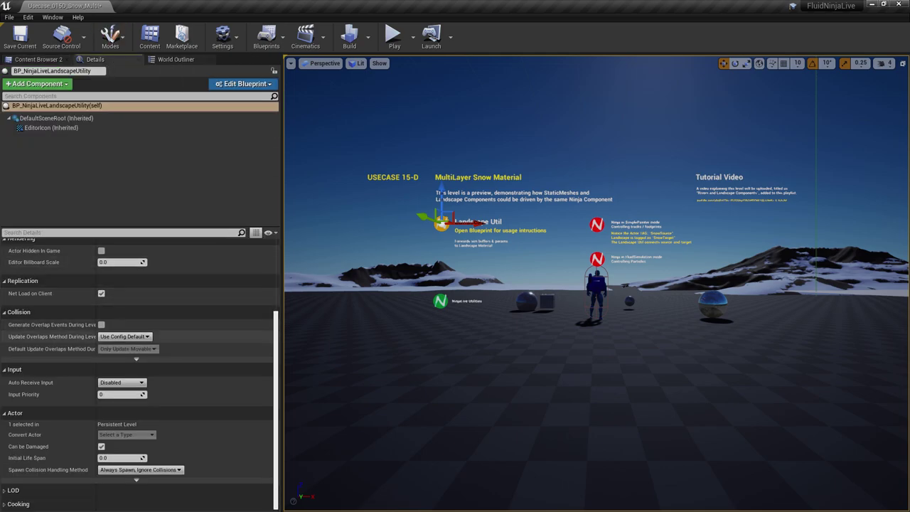
scroll(140, 369, up, 3)
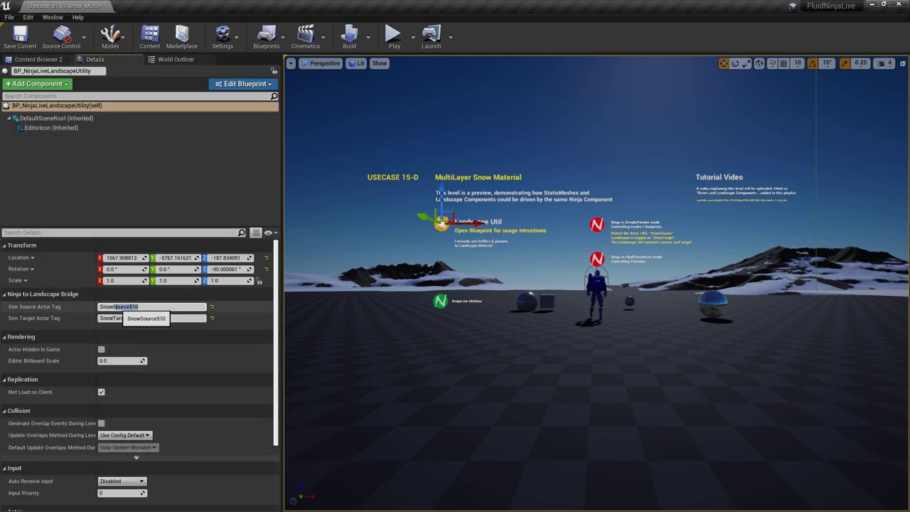
drag(116, 307, 100, 306)
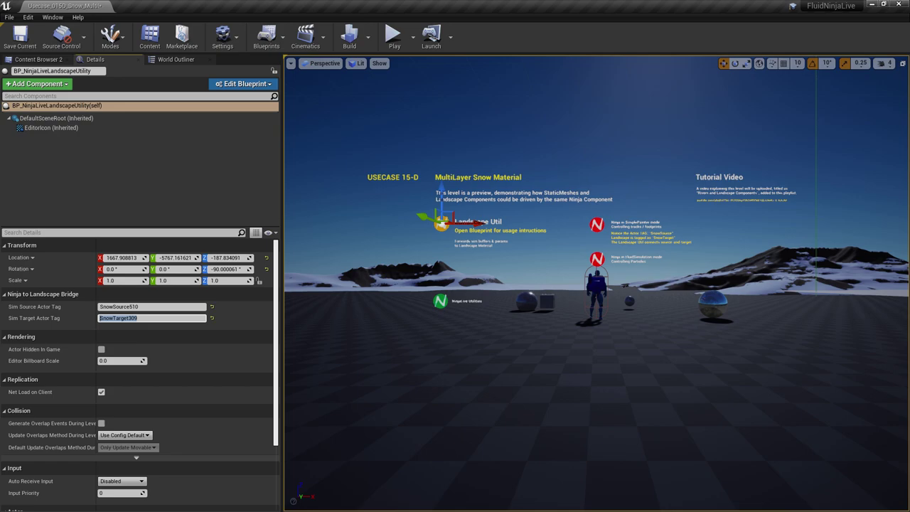
Approach the signs and select the Ninja actor marked as SimplePainter mode, controlling tracks and footprints.
key(w)
key(d)
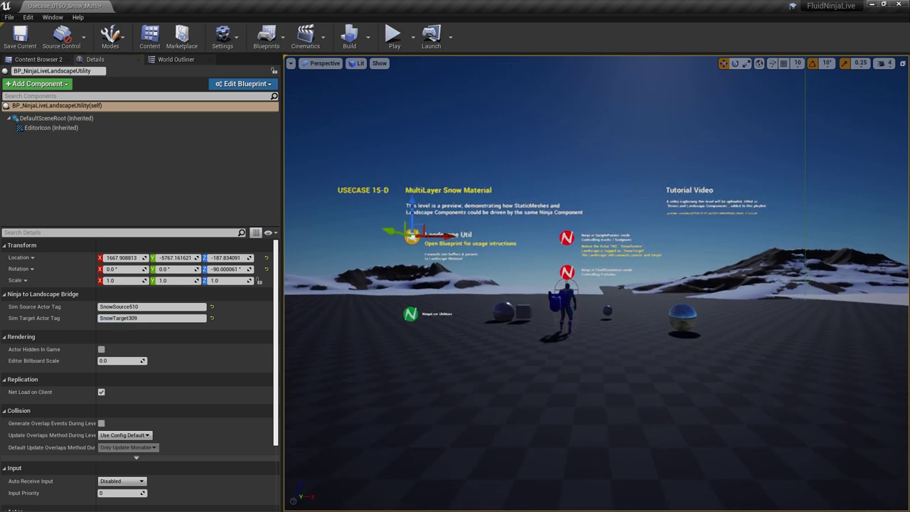
key(w)
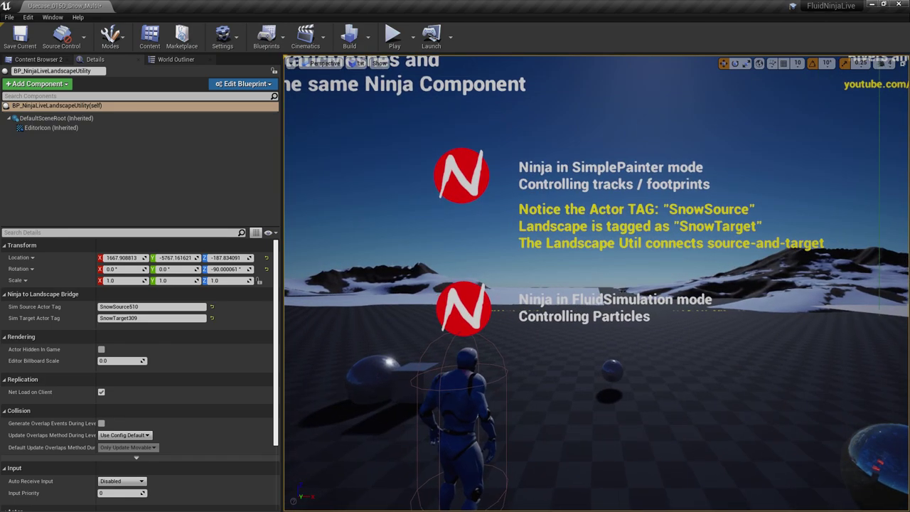
key(a)
key(s)
key(w)
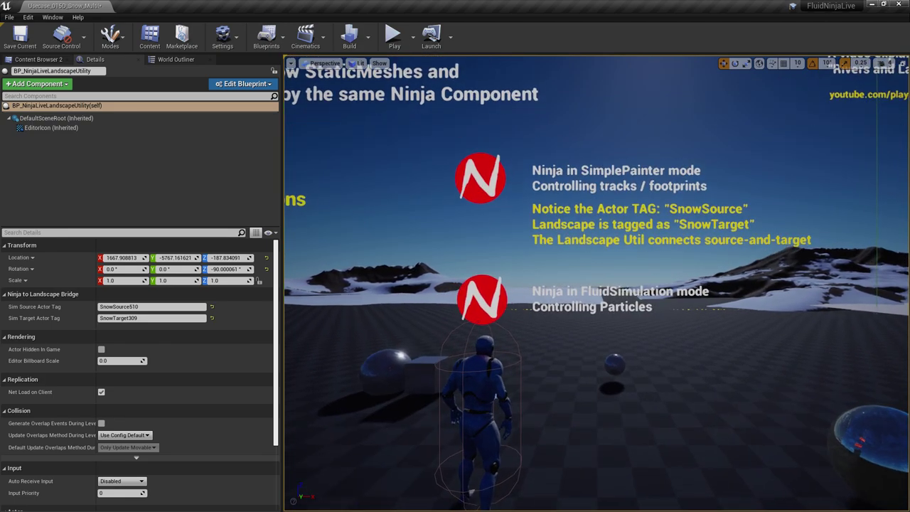
click(481, 178)
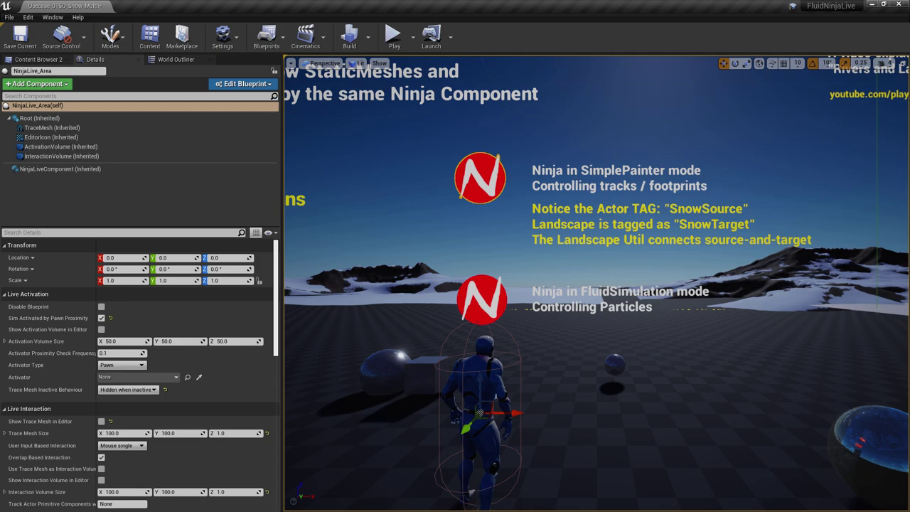
key(s)
key(a)
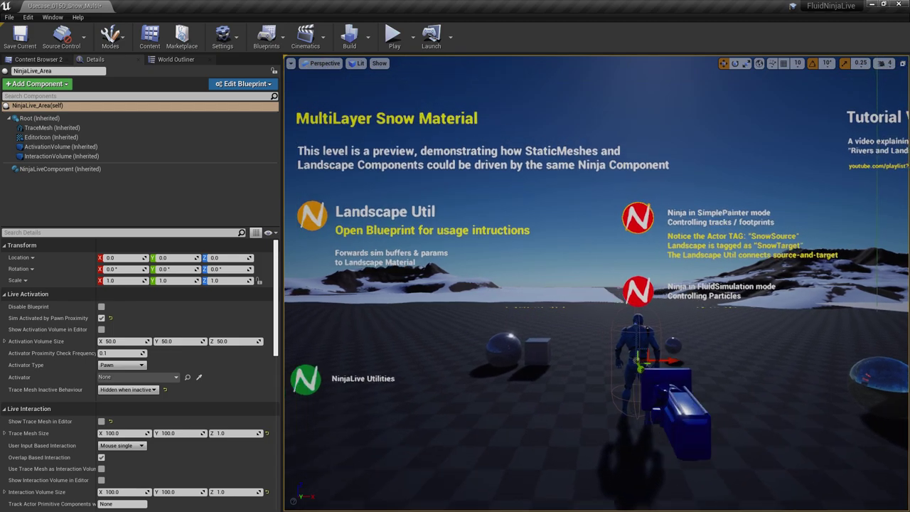
key(a)
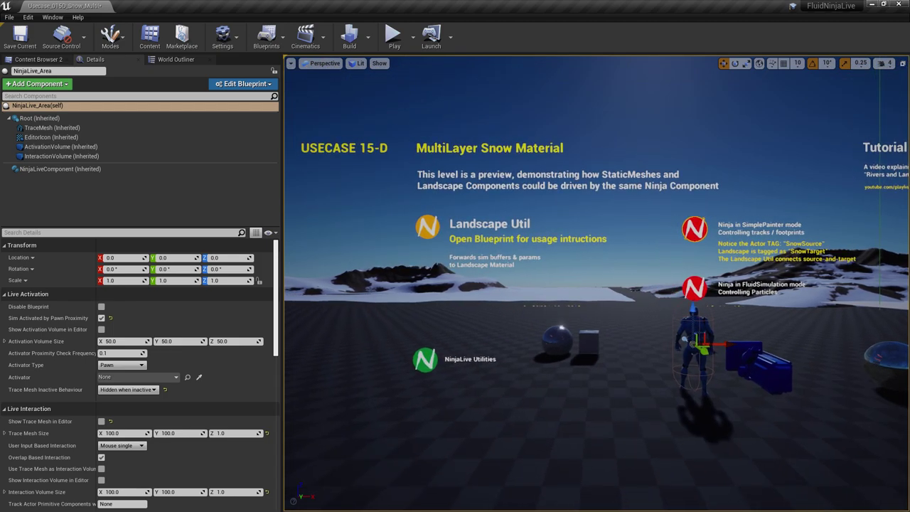
Filter the details by "tag" and compare the tags of the SimplePainter Ninja, the snow landscape and the Landscape Util.
text(tagh)
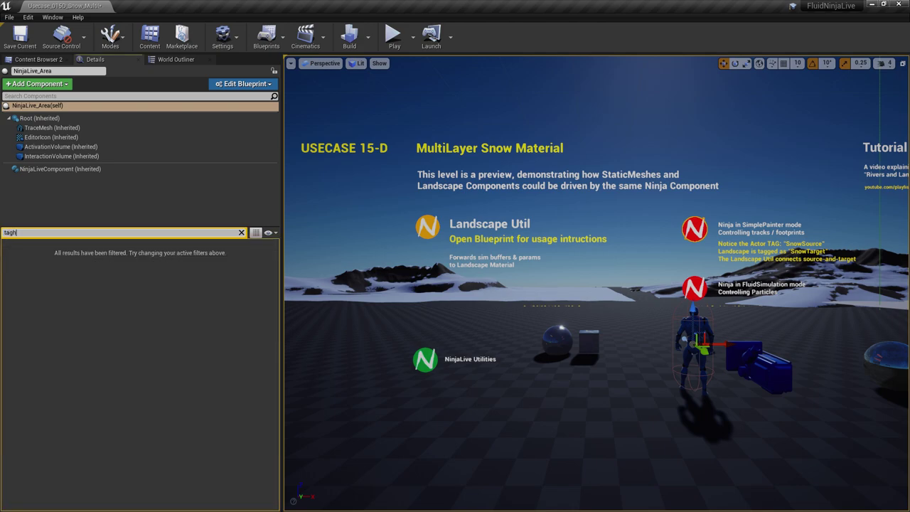
key(BackSpace)
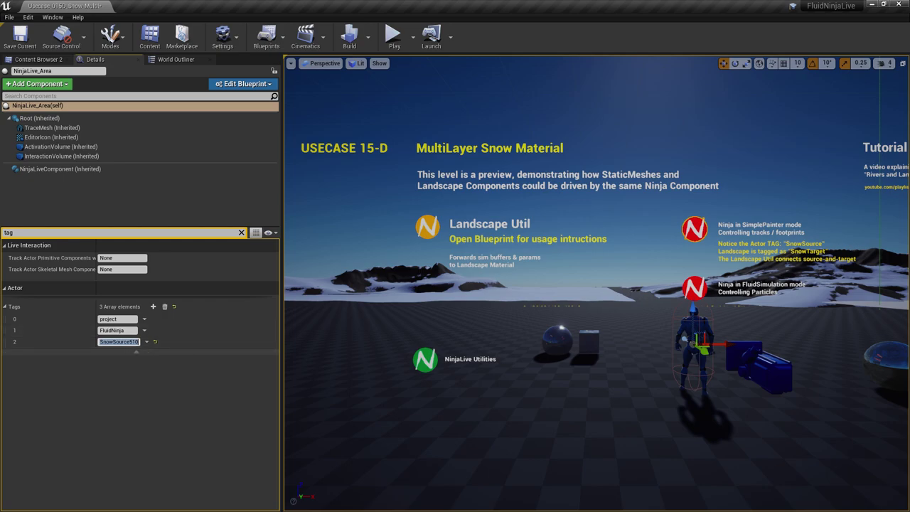
click(483, 290)
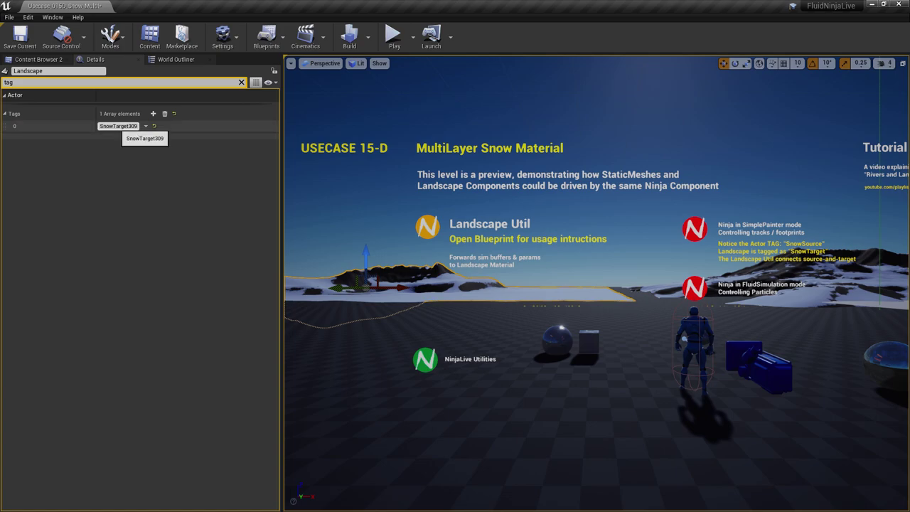
click(422, 225)
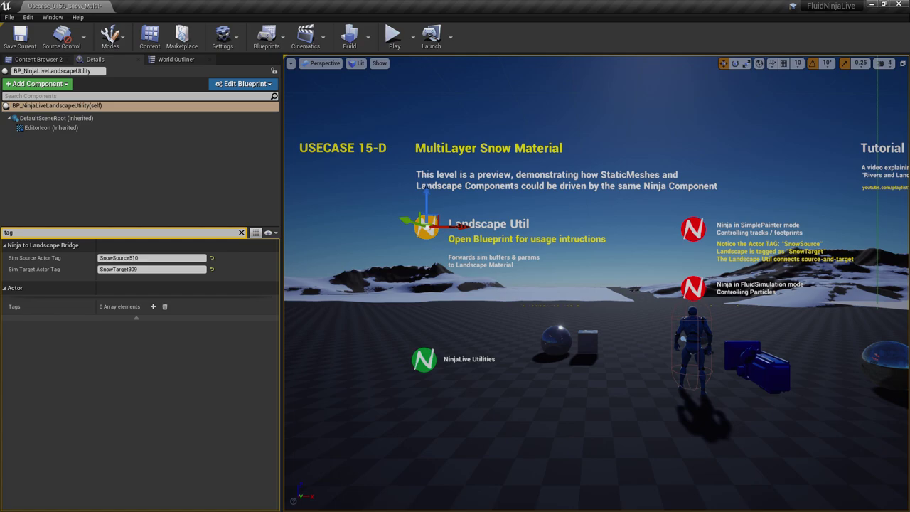
Open the Landscape Util's Blueprint, read the setup instructions in its event graph and close it.
click(243, 84)
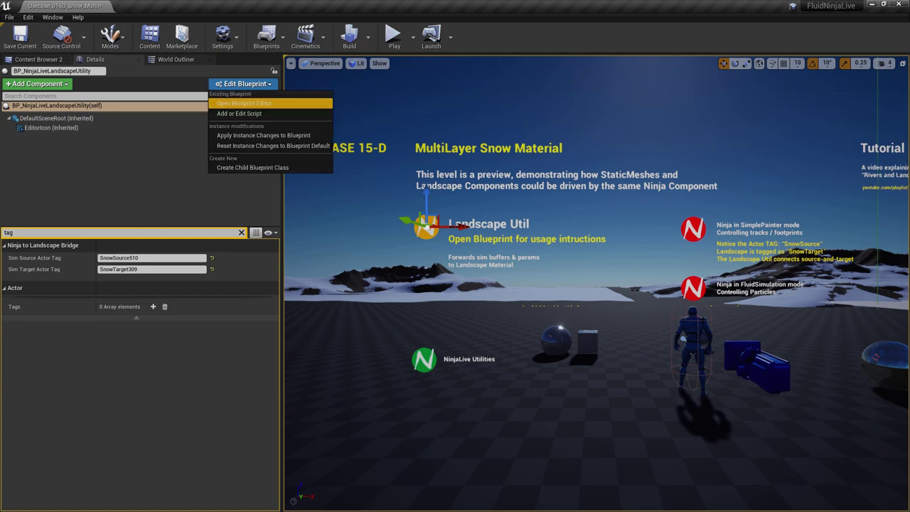
click(242, 104)
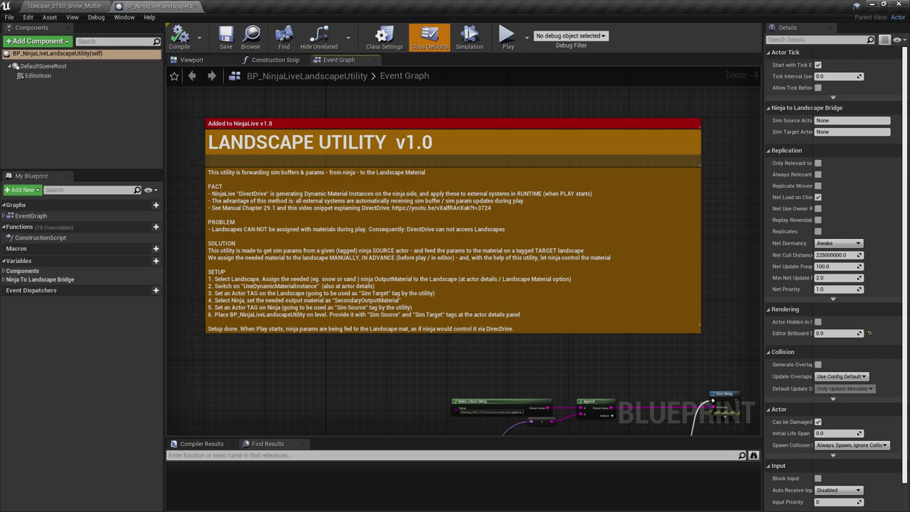
click(195, 7)
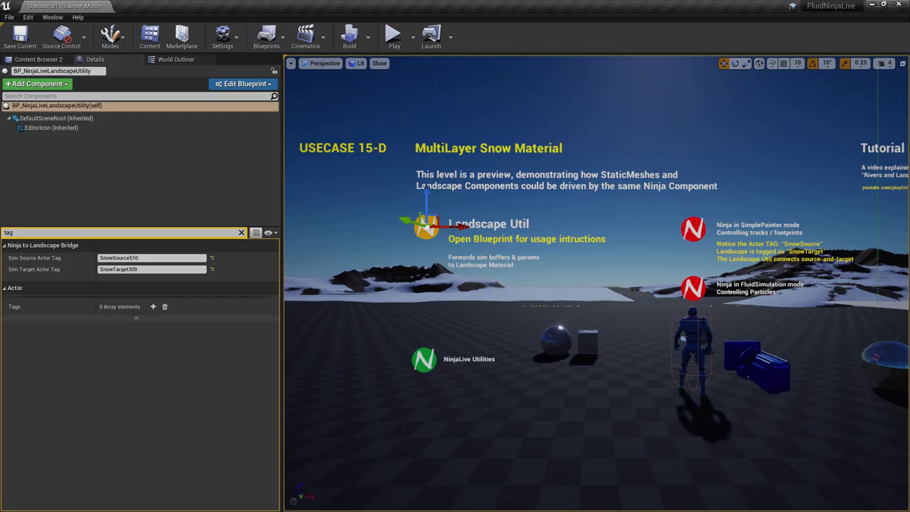
Clear the selection and select the Ninja actor marked as FluidSimulation mode, controlling particles.
key(Escape)
middle_drag(595, 284, 633, 286)
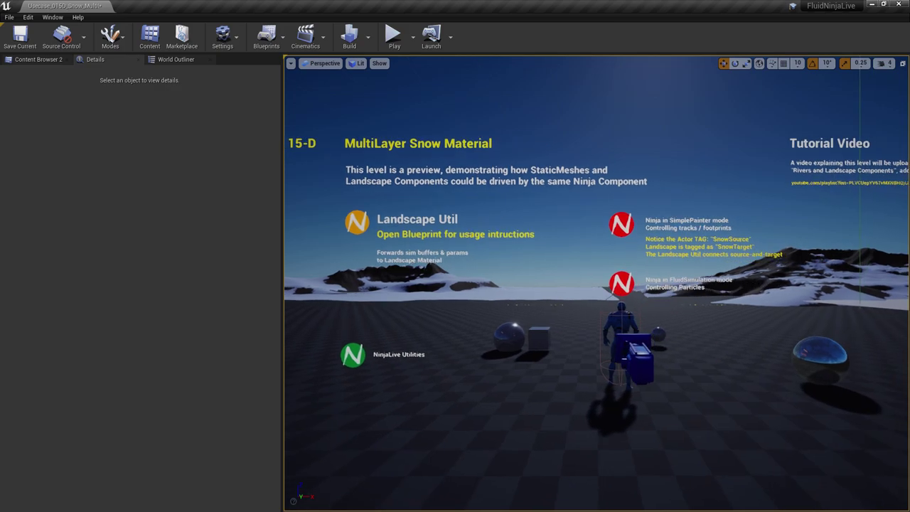
click(622, 284)
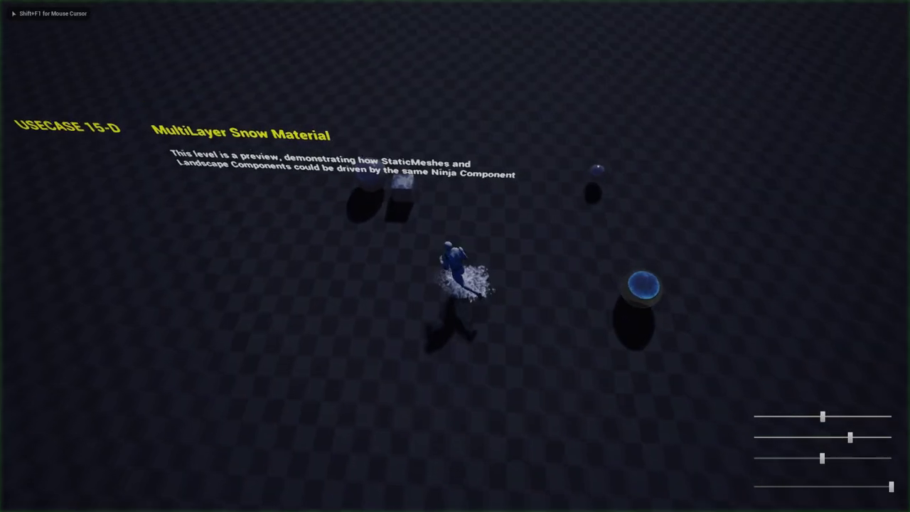
Play the level in full screen and run the character in changing directions near the spheres to stir up snow particles.
key(w)
key(d)
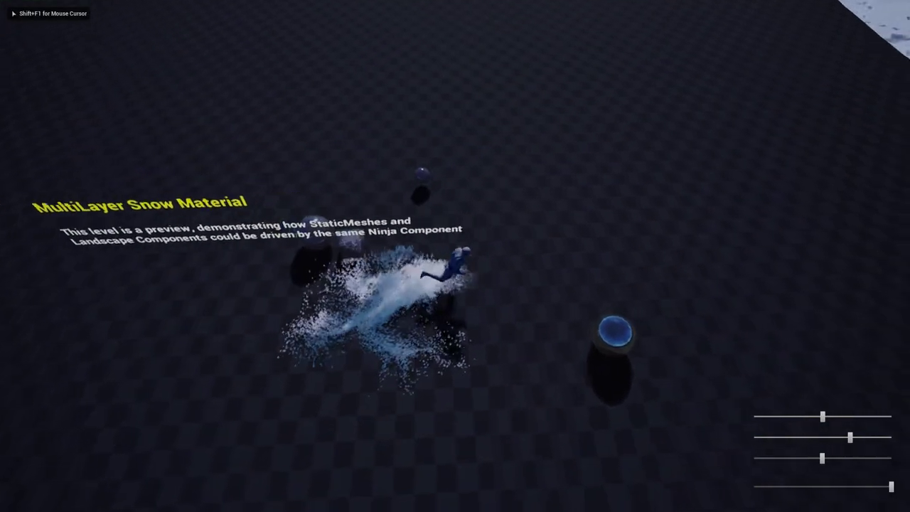
key(s)
key(a)
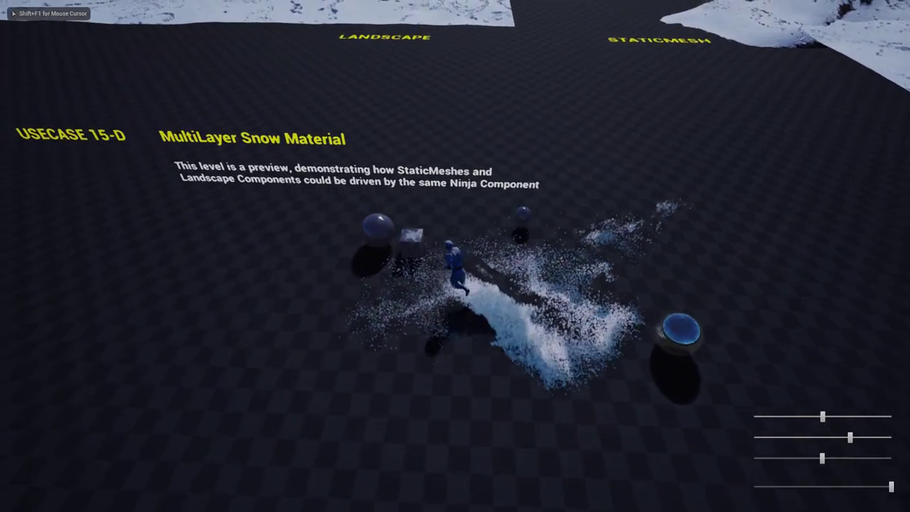
Run the character across the snow landscape towards the large sphere, carving footprints and a long track into the snow.
key(w)
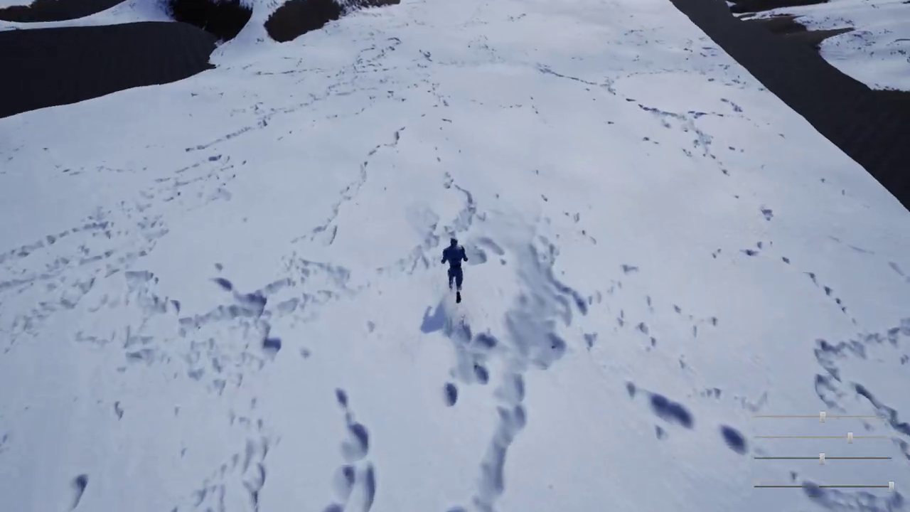
key(w)
key(w)
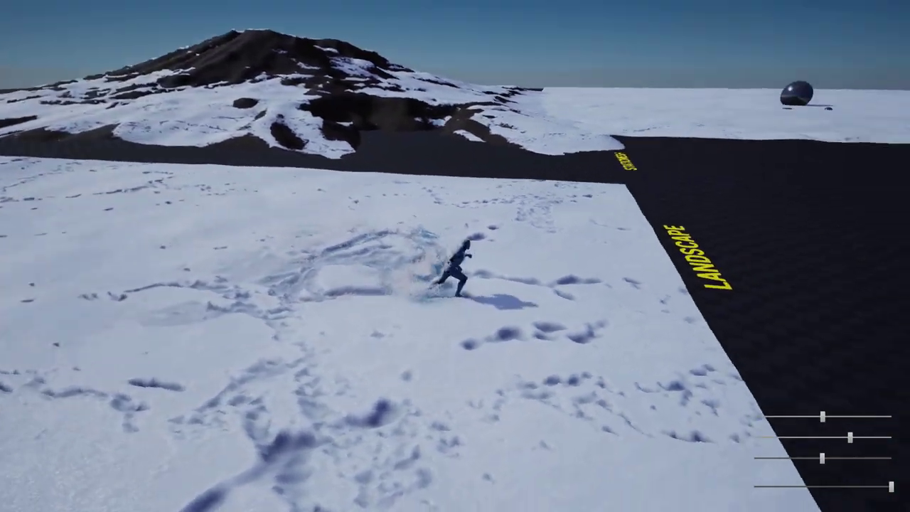
key(w)
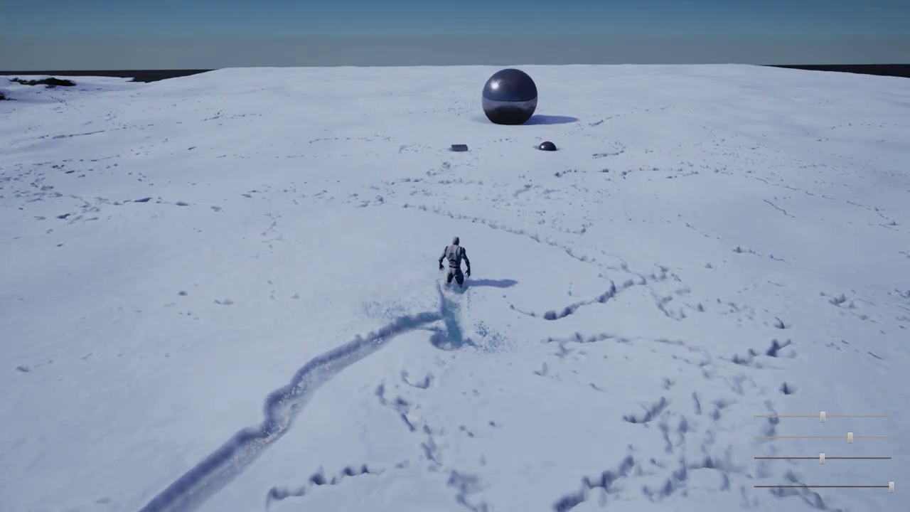
Raise the first two in-game lighting sliders for a low sun, run back to the small spheres and end the play session.
drag(822, 417, 869, 437)
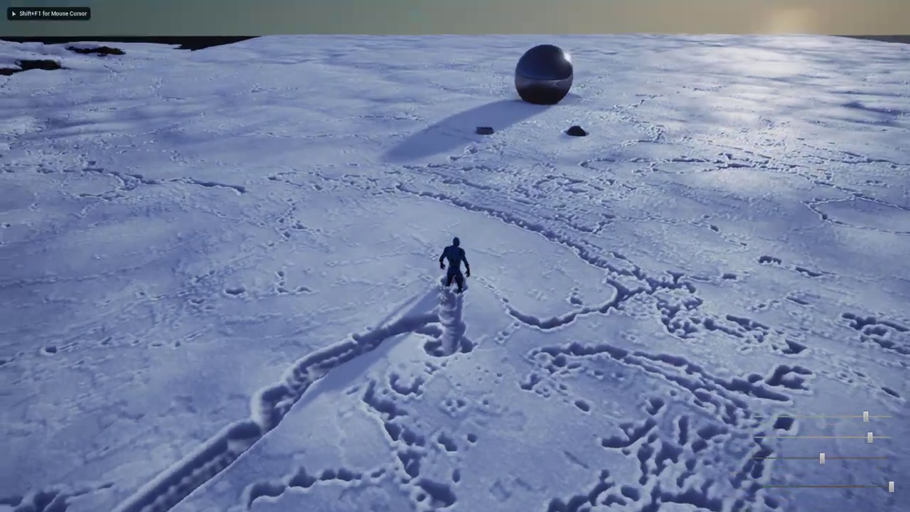
key(a)
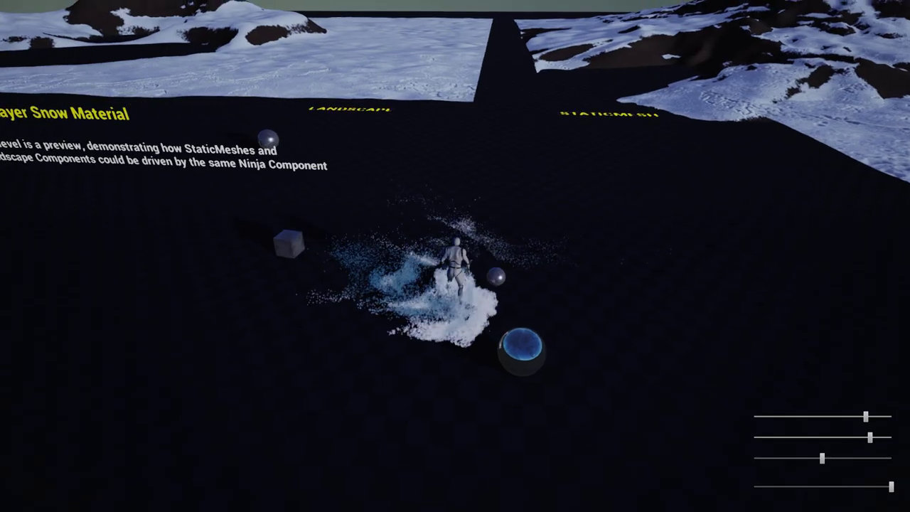
key(Escape)
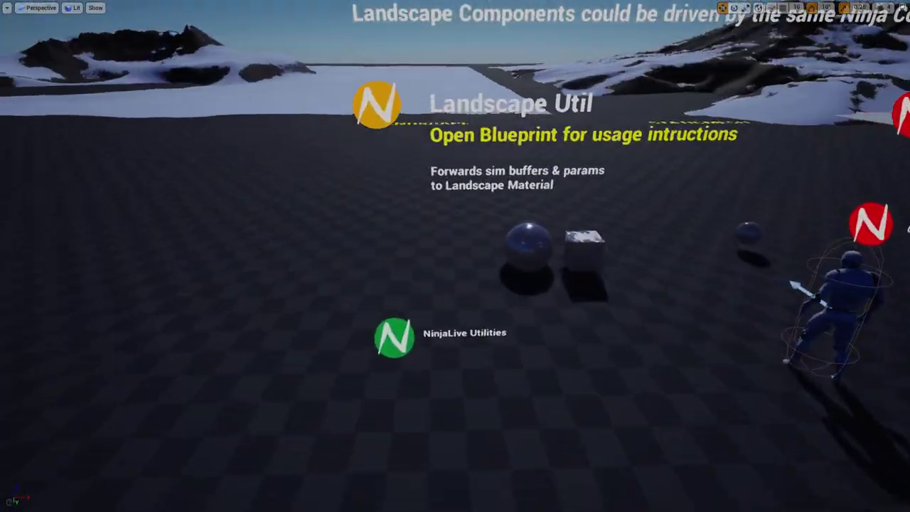
Restore the editor layout and load the Usecase_017_RiversAndLandscapes_LIVE18 level from UseCases/Levels without saving changes.
key(s)
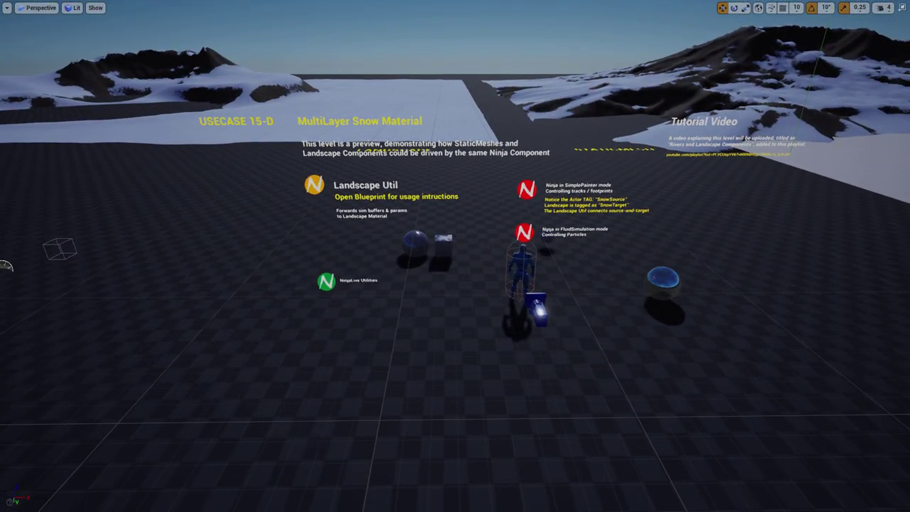
key(F11)
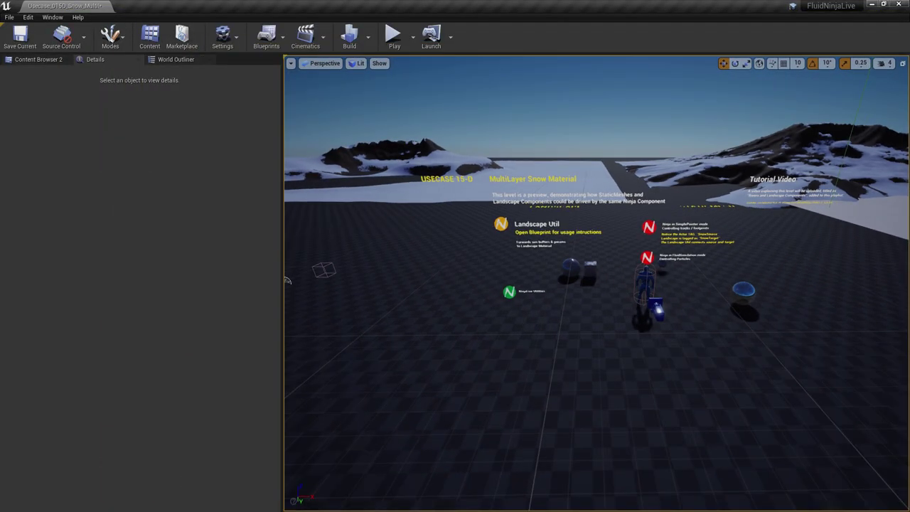
key(w)
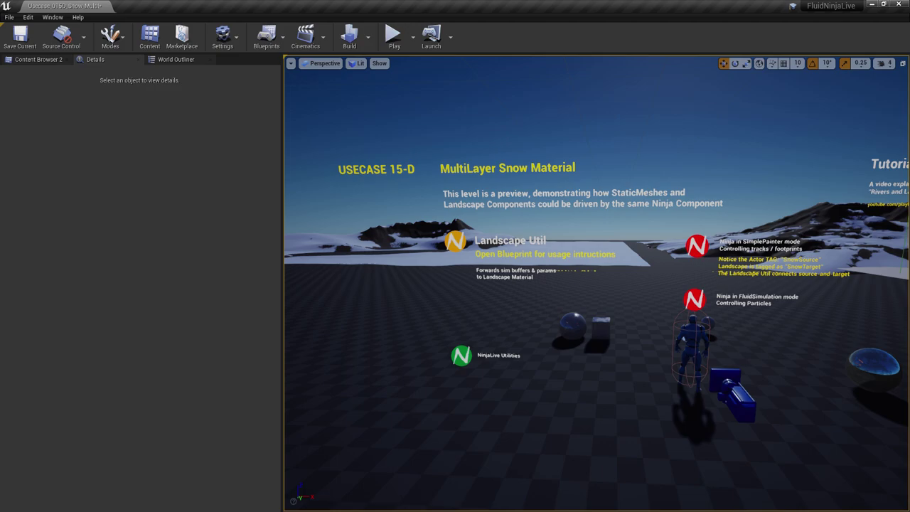
click(38, 59)
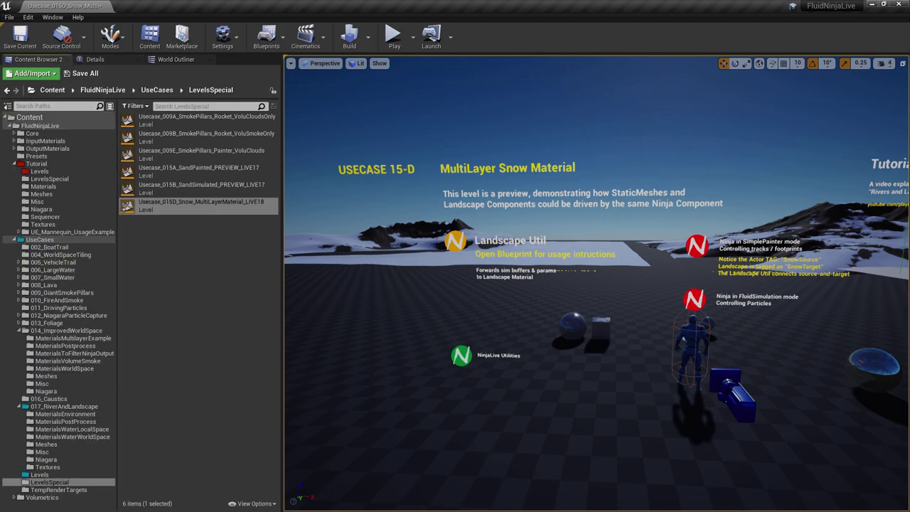
click(39, 474)
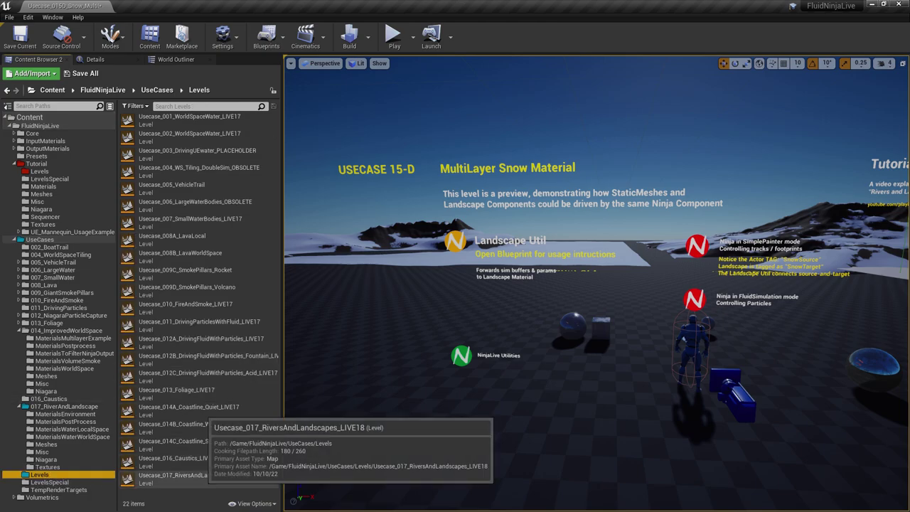
double_click(203, 476)
click(543, 347)
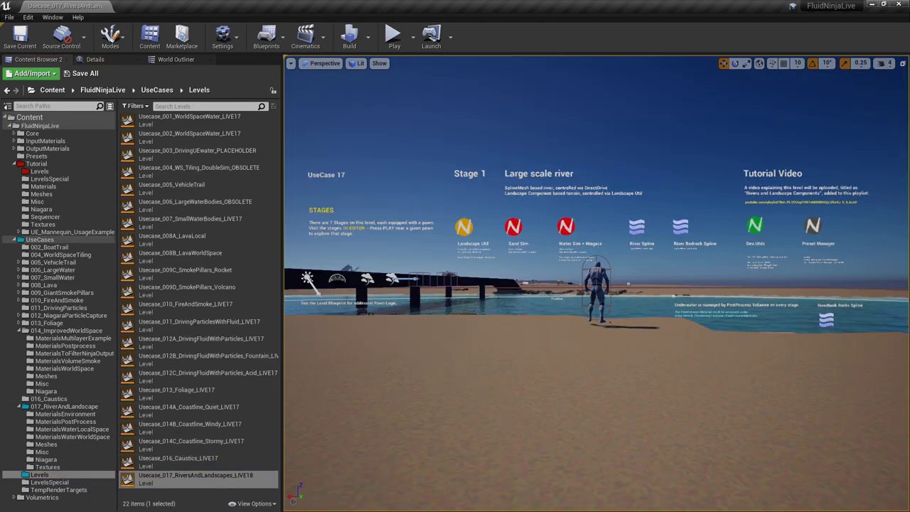
Fly the viewport camera into the Stage 1 river and look around beneath the water surface near the bridge pillars.
key(w)
right_drag(596, 284, 485, 270)
key(q)
key(e)
key(q)
key(e)
right_drag(597, 284, 597, 284)
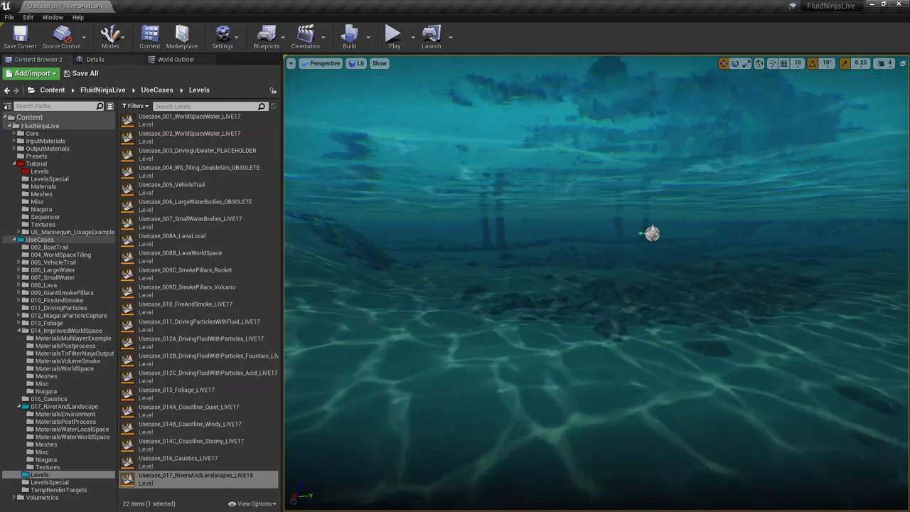
Expand the STAGE1_WorldSpace folder in the World Outliner and select the PostProcess_UnderWater1 volume.
click(175, 59)
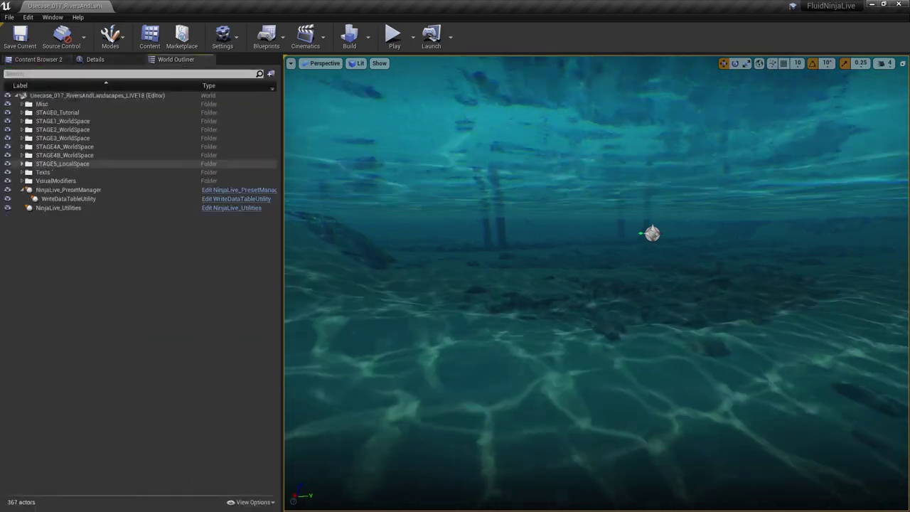
click(22, 121)
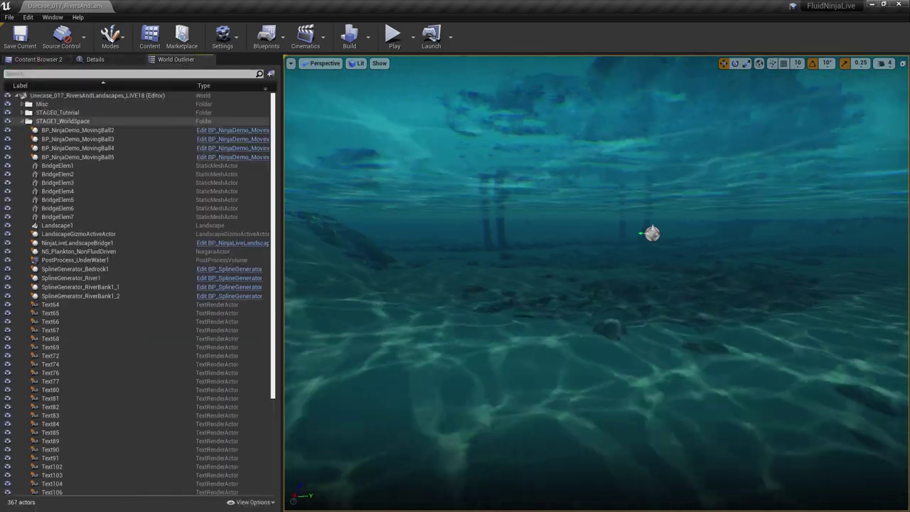
click(75, 260)
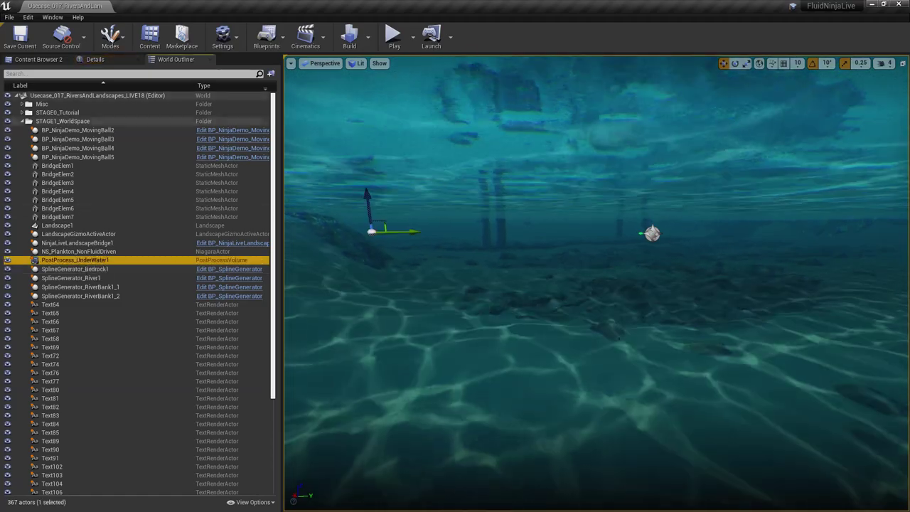
drag(71, 261, 58, 274)
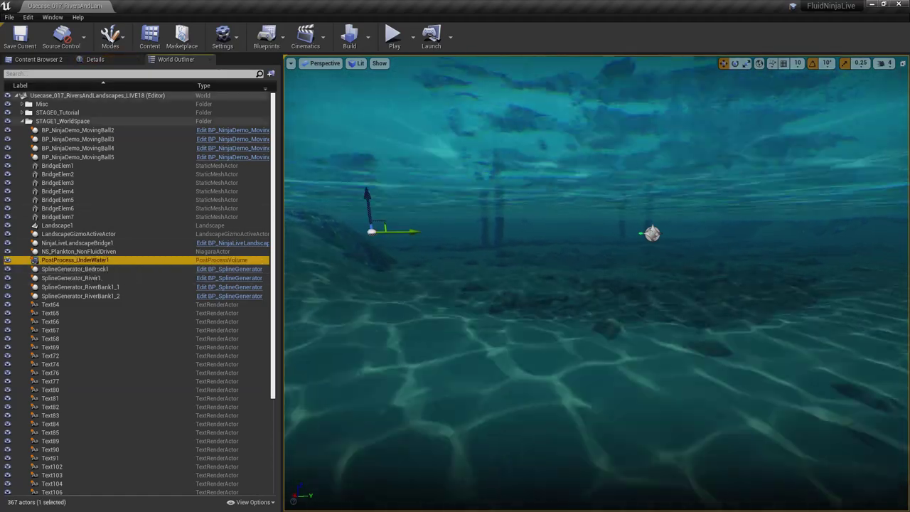
Clear the details filter for the underwater volume and collapse its sections from Lens through Post Process Volume Settings.
click(107, 60)
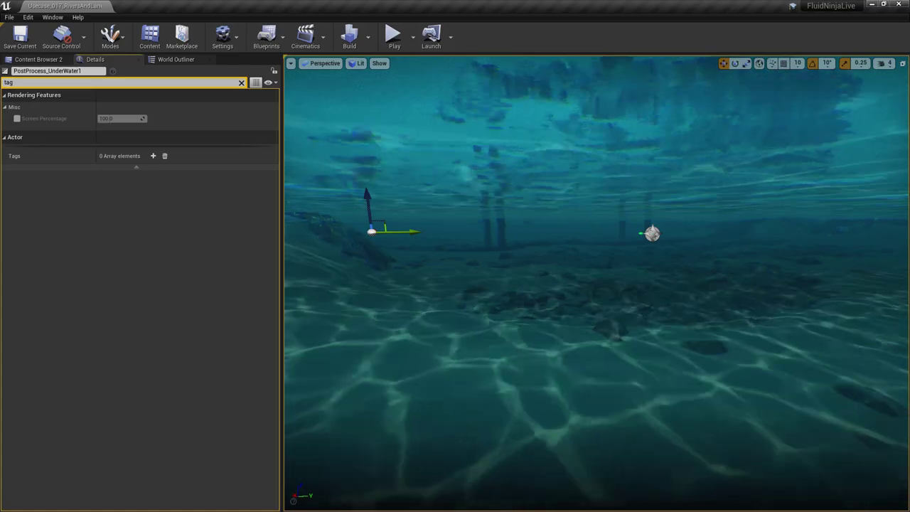
click(242, 83)
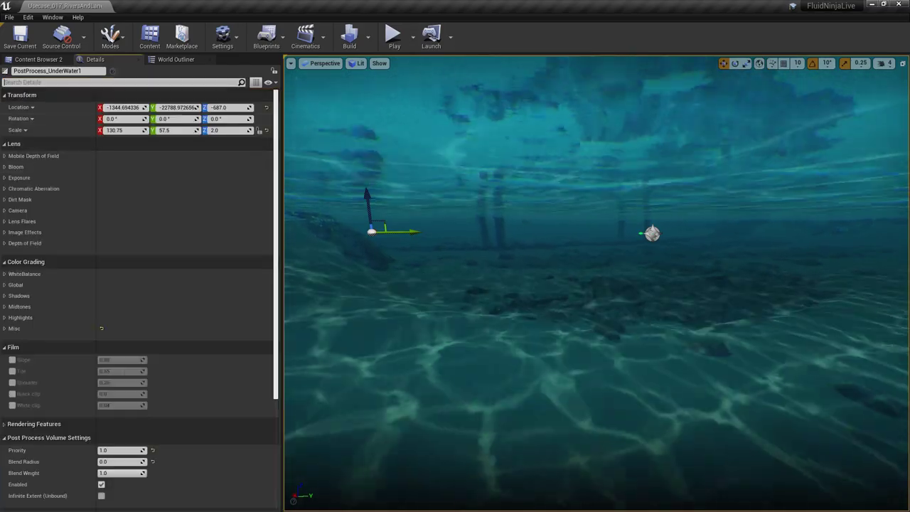
click(4, 145)
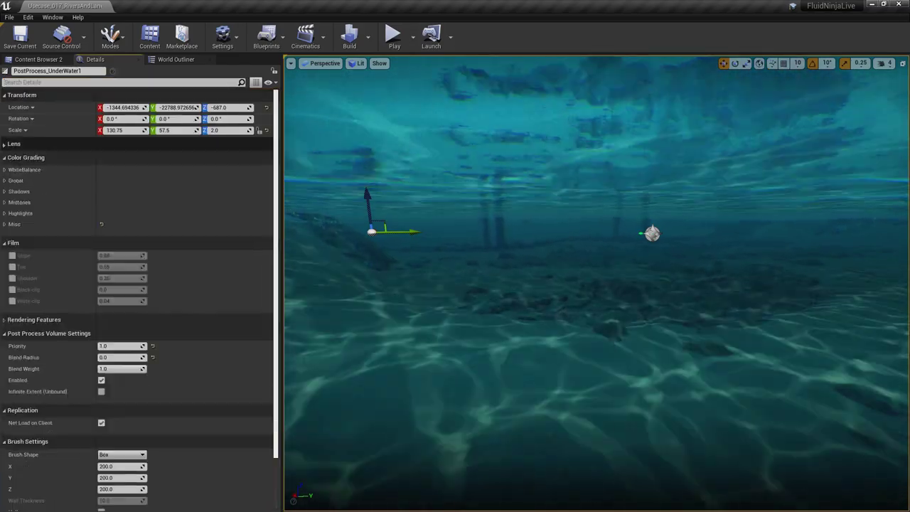
click(5, 158)
click(13, 171)
click(49, 198)
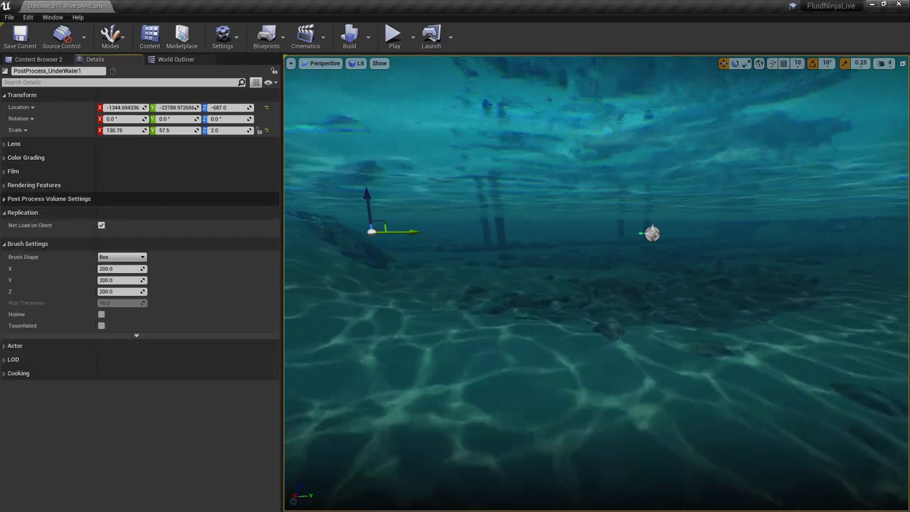
Filter the volume's details by "mater" and expand the Post Process Materials array to its assigned material.
click(119, 82)
text(mater)
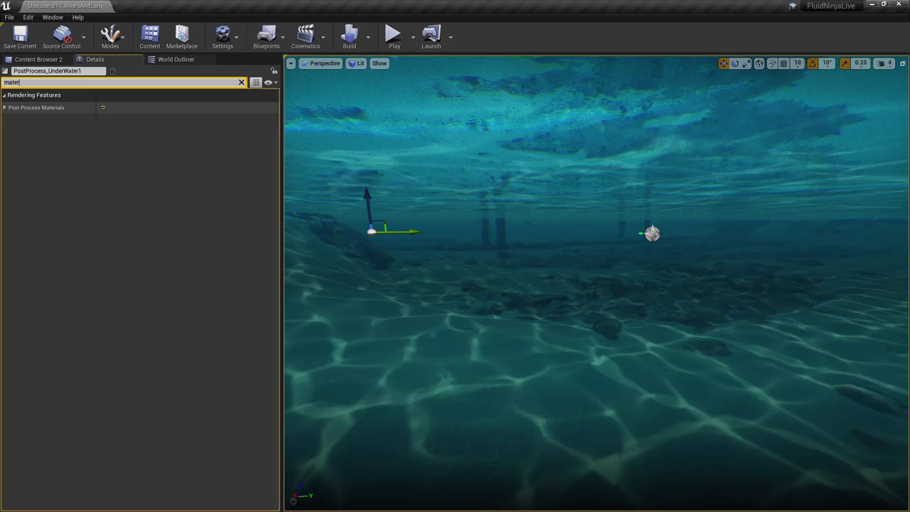
click(5, 107)
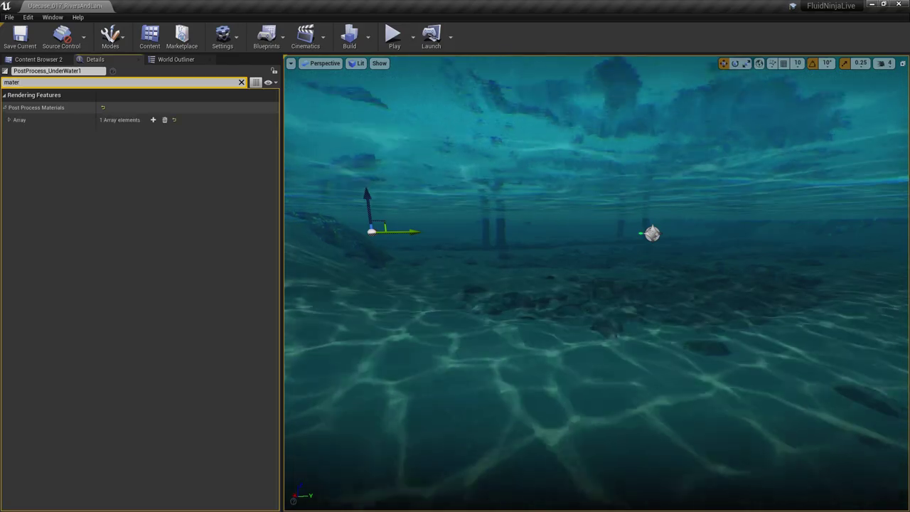
click(9, 120)
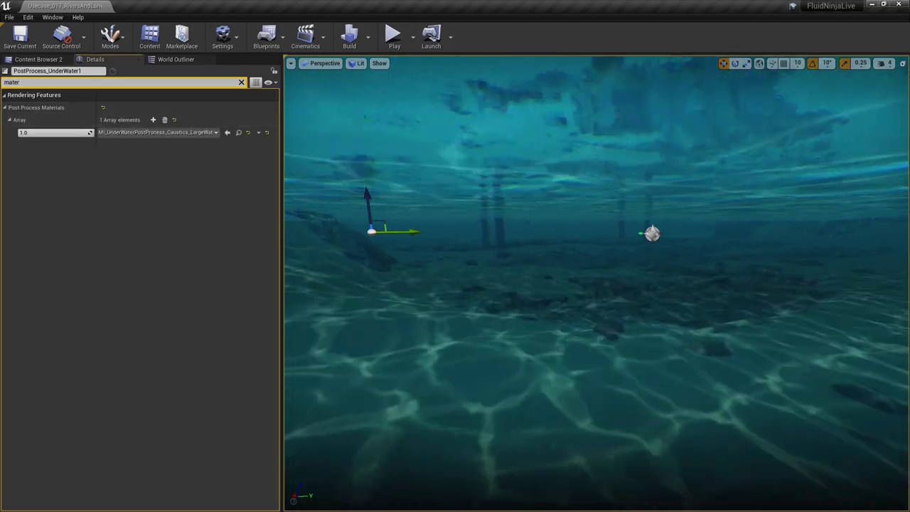
Open the MI_UnderWaterPostProcess_Caustics_LargeWater material instance, review its parameter groups including Caustics, and close it.
click(239, 132)
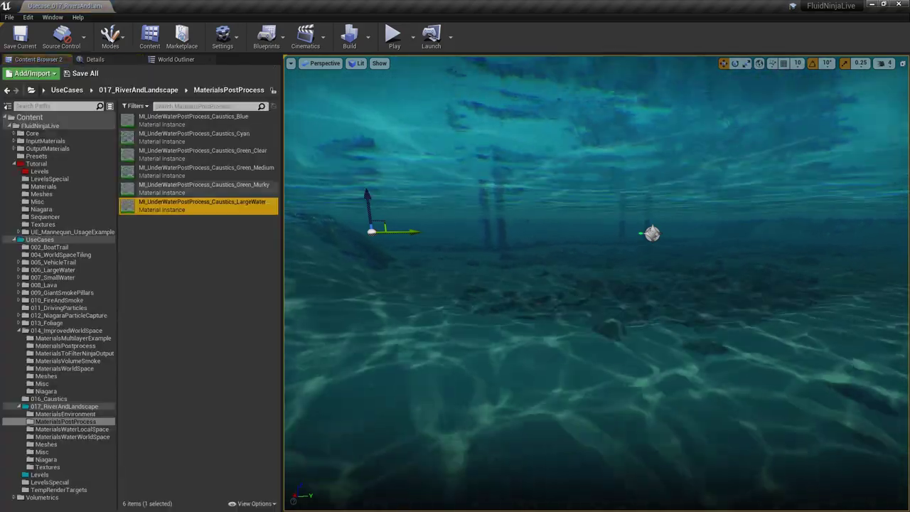
double_click(199, 204)
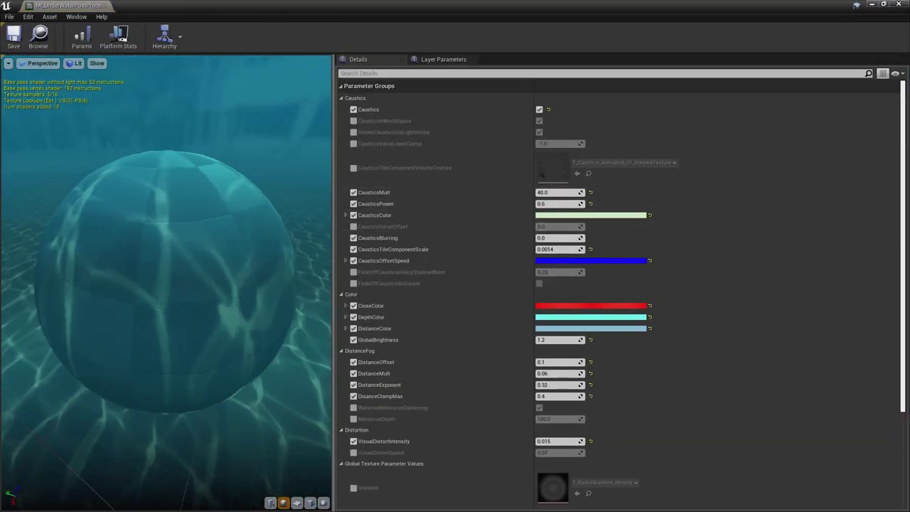
shift+click(341, 86)
click(341, 86)
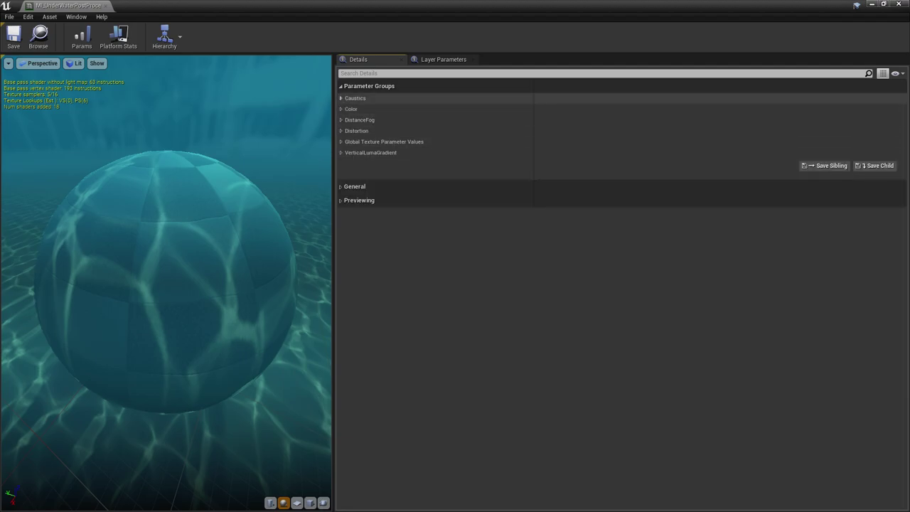
click(341, 98)
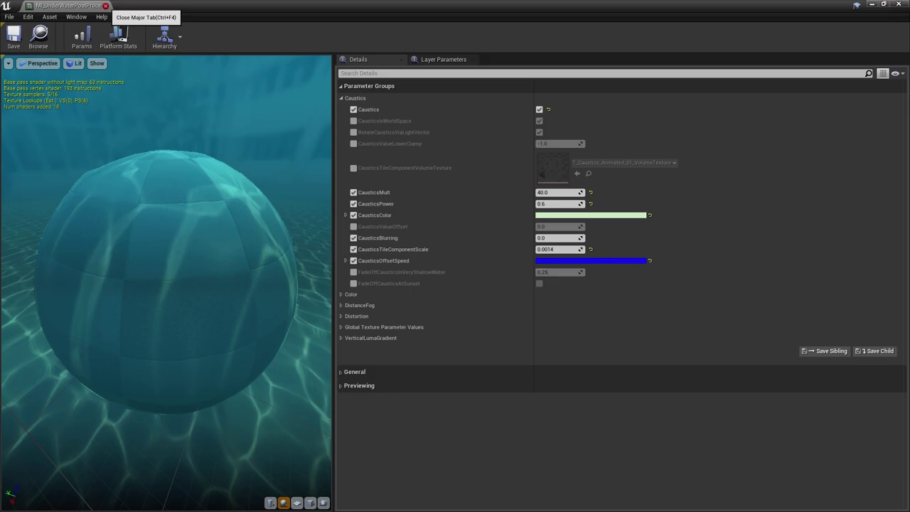
click(105, 6)
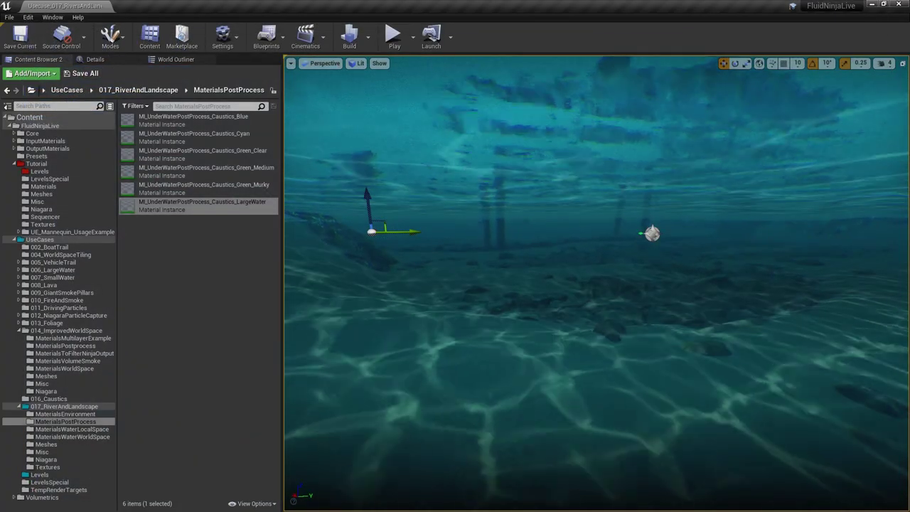
Load the NinjaLive_Level00_LIVE18 level from Tutorial/Levels without saving any content.
key(e)
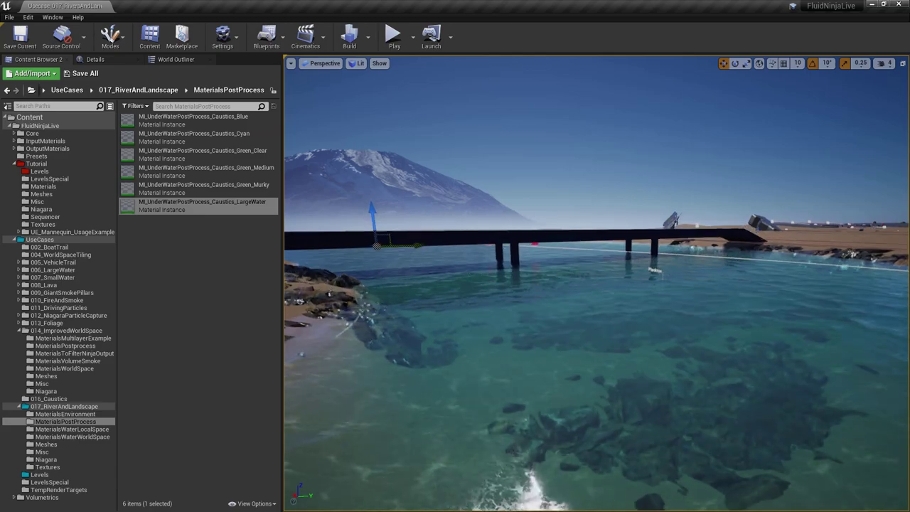
right_drag(596, 283, 714, 316)
key(s)
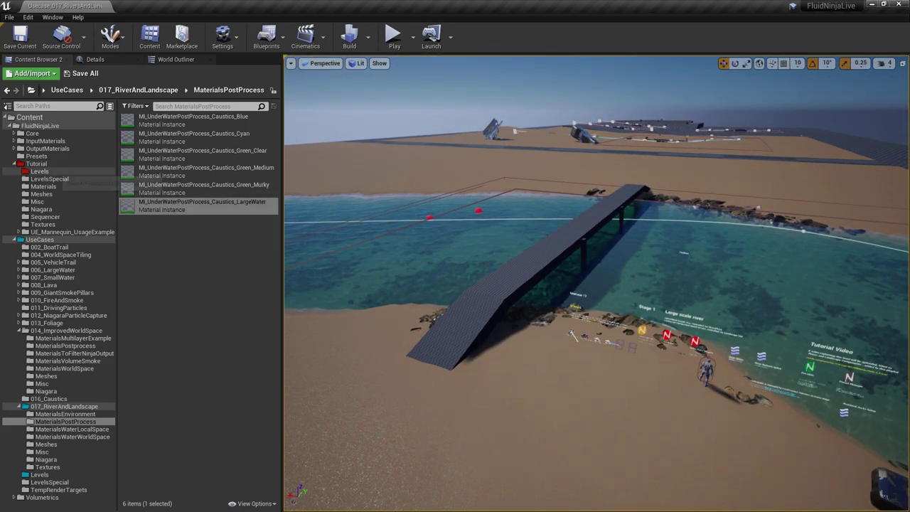
click(53, 171)
click(206, 119)
double_click(206, 119)
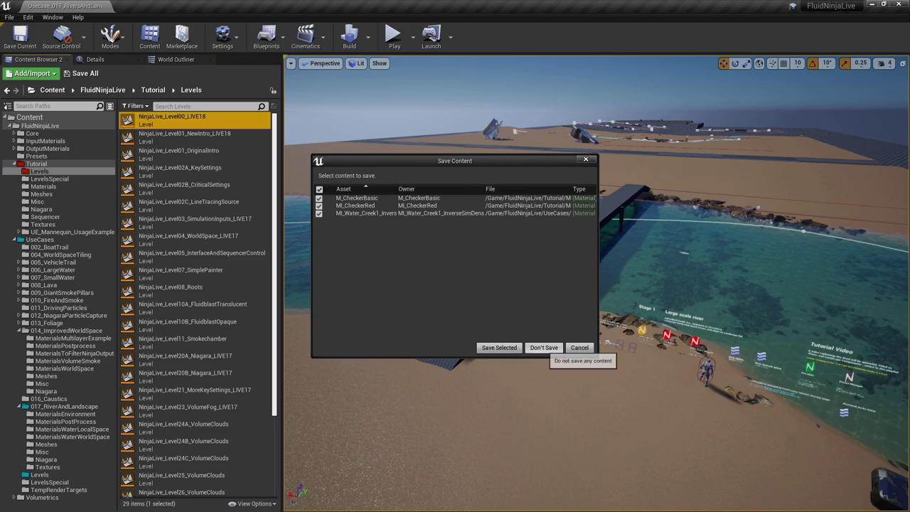
click(543, 346)
View the welcome board full screen and examine the version 1.8 milestones and the recommended tutorial and use case levels.
key(F11)
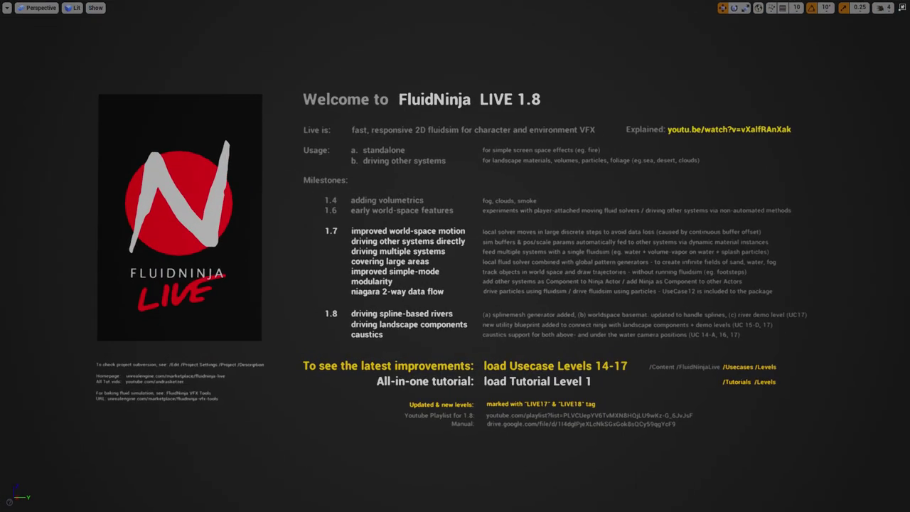
key(w)
key(q)
key(d)
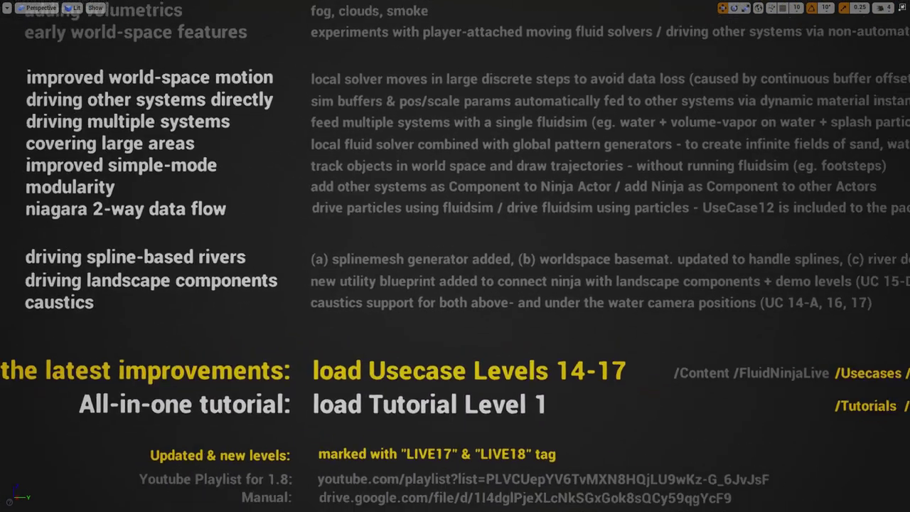
key(s)
key(a)
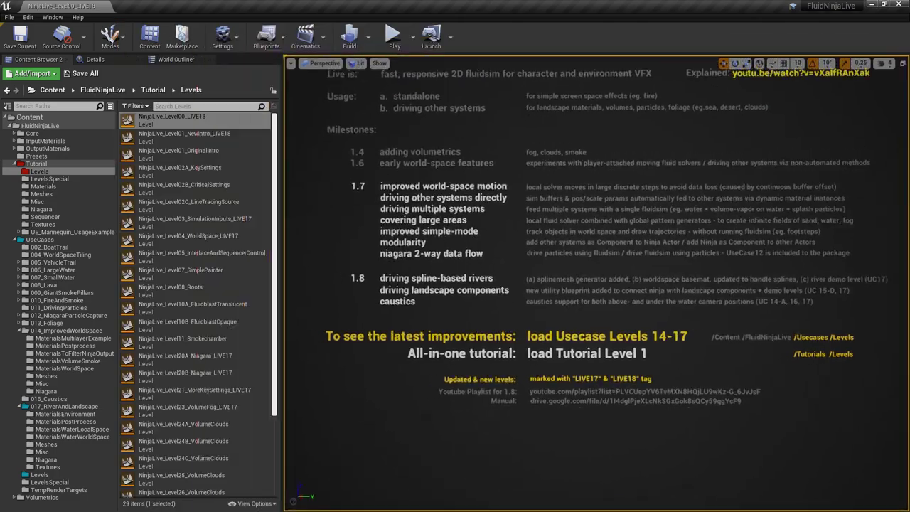
Switch to Chrome, open the FluidNinja developer's YouTube channel in a new tab and open its FluidNinja LIVE 1.7 playlist.
key(alt+Tab)
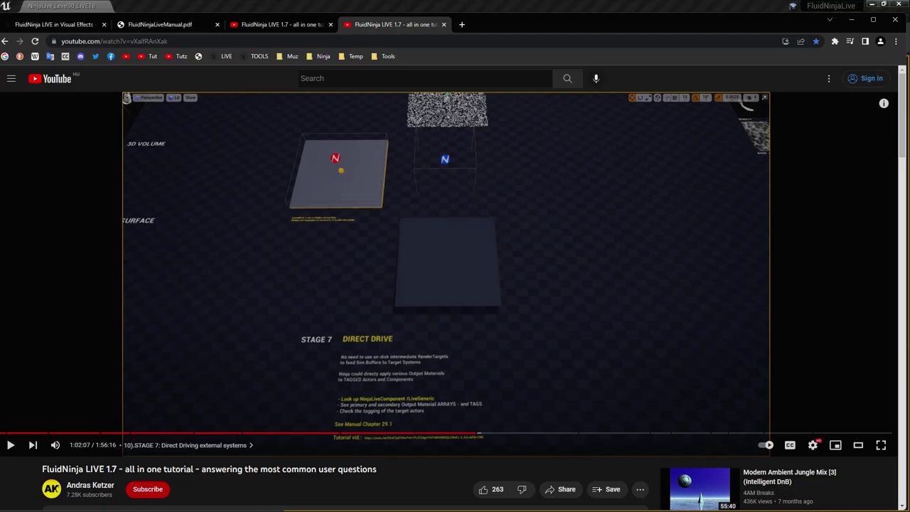
click(461, 24)
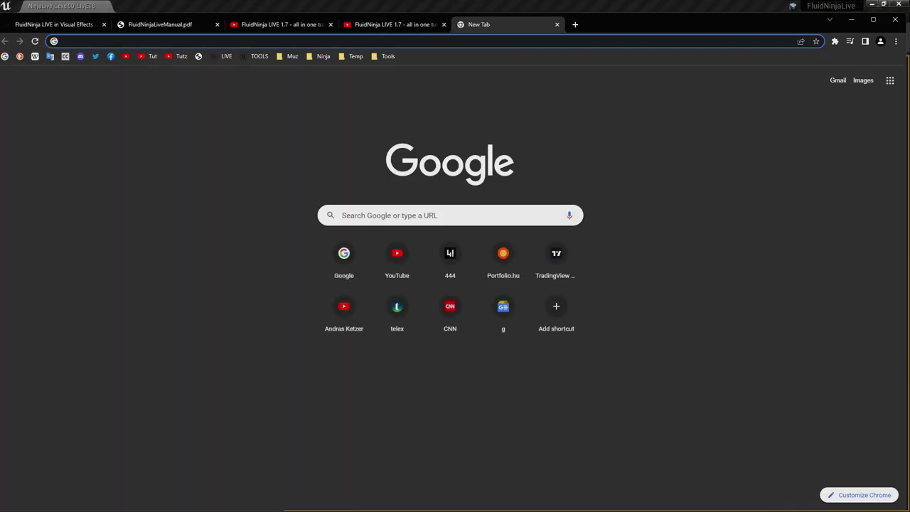
click(344, 307)
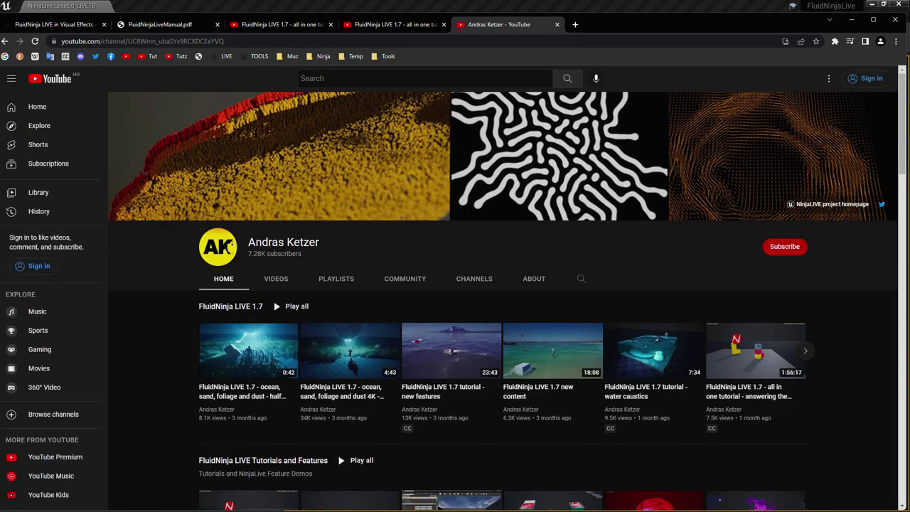
scroll(454, 284, down, 3)
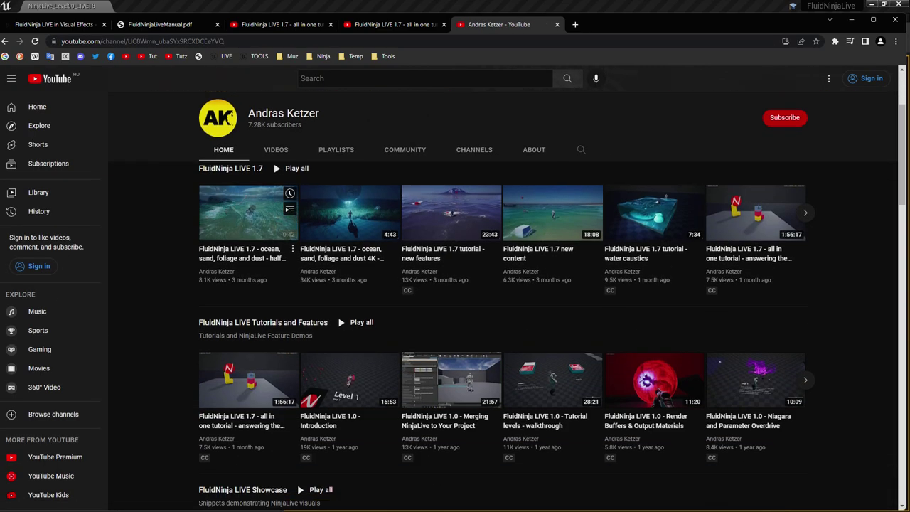
scroll(297, 384, up, 3)
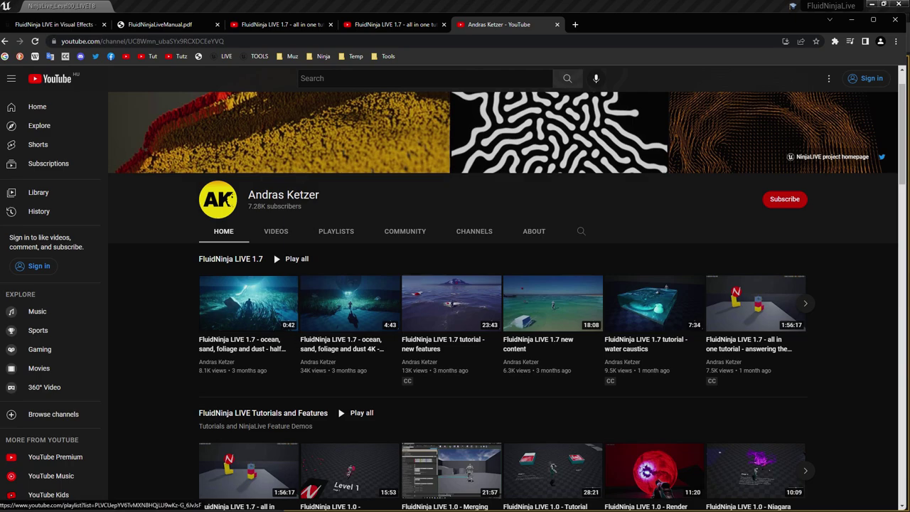
click(230, 259)
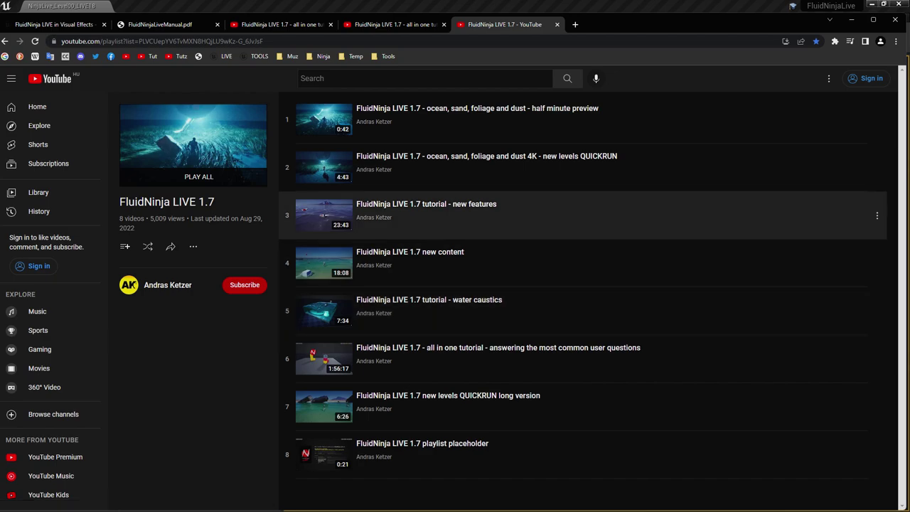
Switch back to Unreal Editor and view the whole FluidNinja LIVE 1.8 welcome board full screen.
key(alt+Tab)
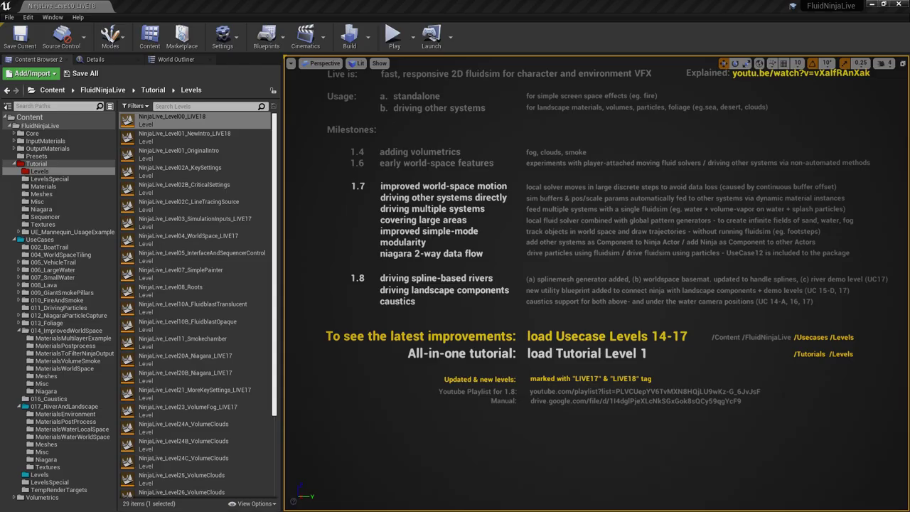
key(F11)
right_drag(455, 256, 377, 211)
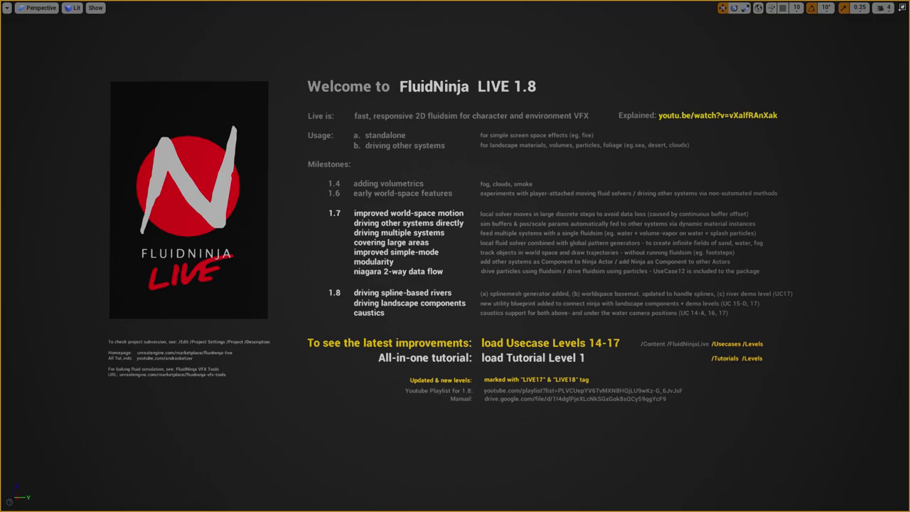